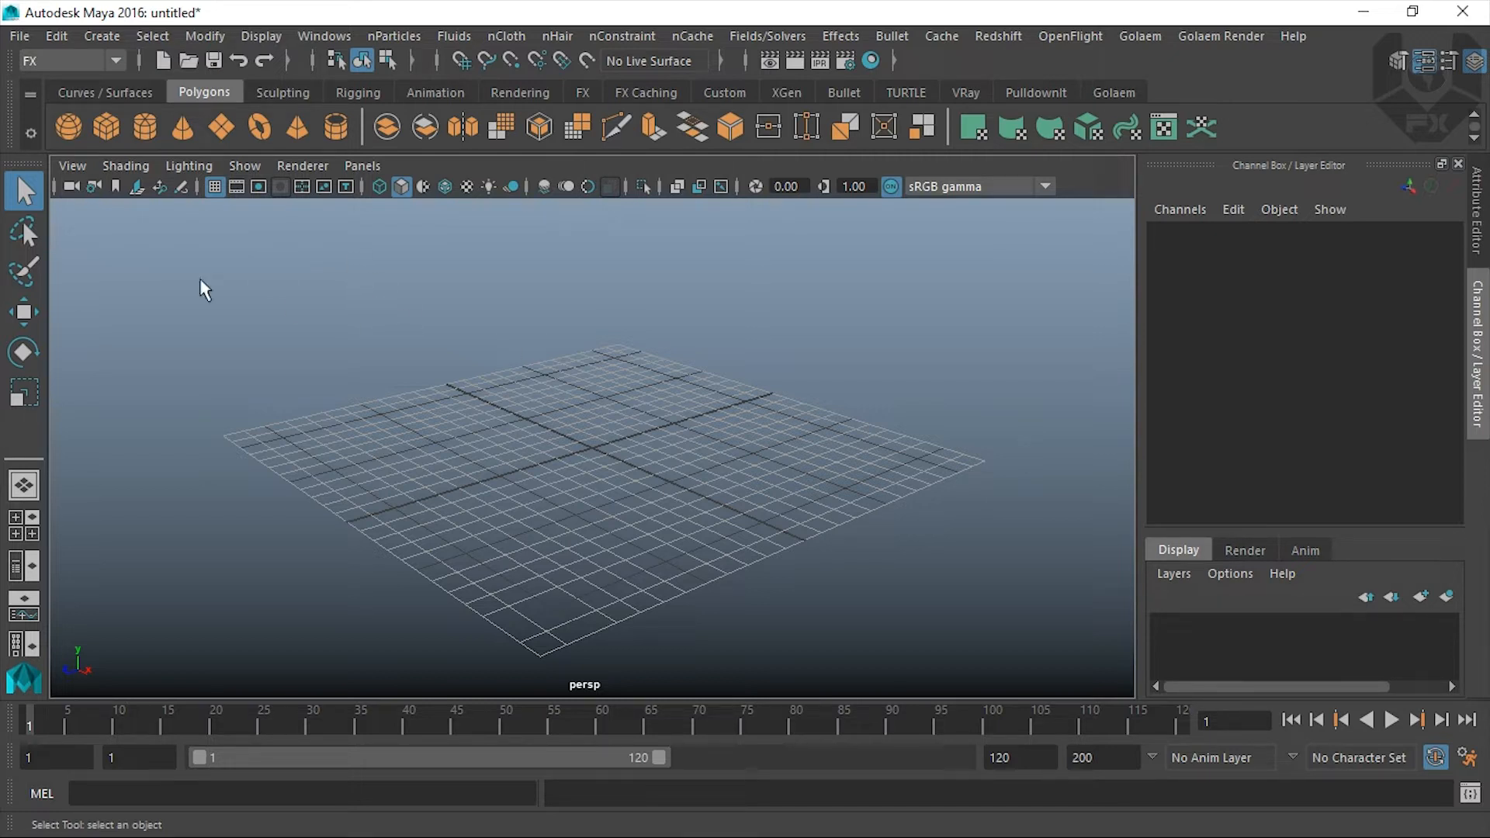
# Step: Create a polygon cube on the grid about 4.4 wide, 3.2 high and 3.8 deep
pyautogui.click(106, 128)
pyautogui.moveTo(484, 447); pyautogui.dragTo(493, 388)
pyautogui.keyDown('alt'); pyautogui.moveTo(442, 492); pyautogui.dragTo(715, 483); pyautogui.keyUp('alt')
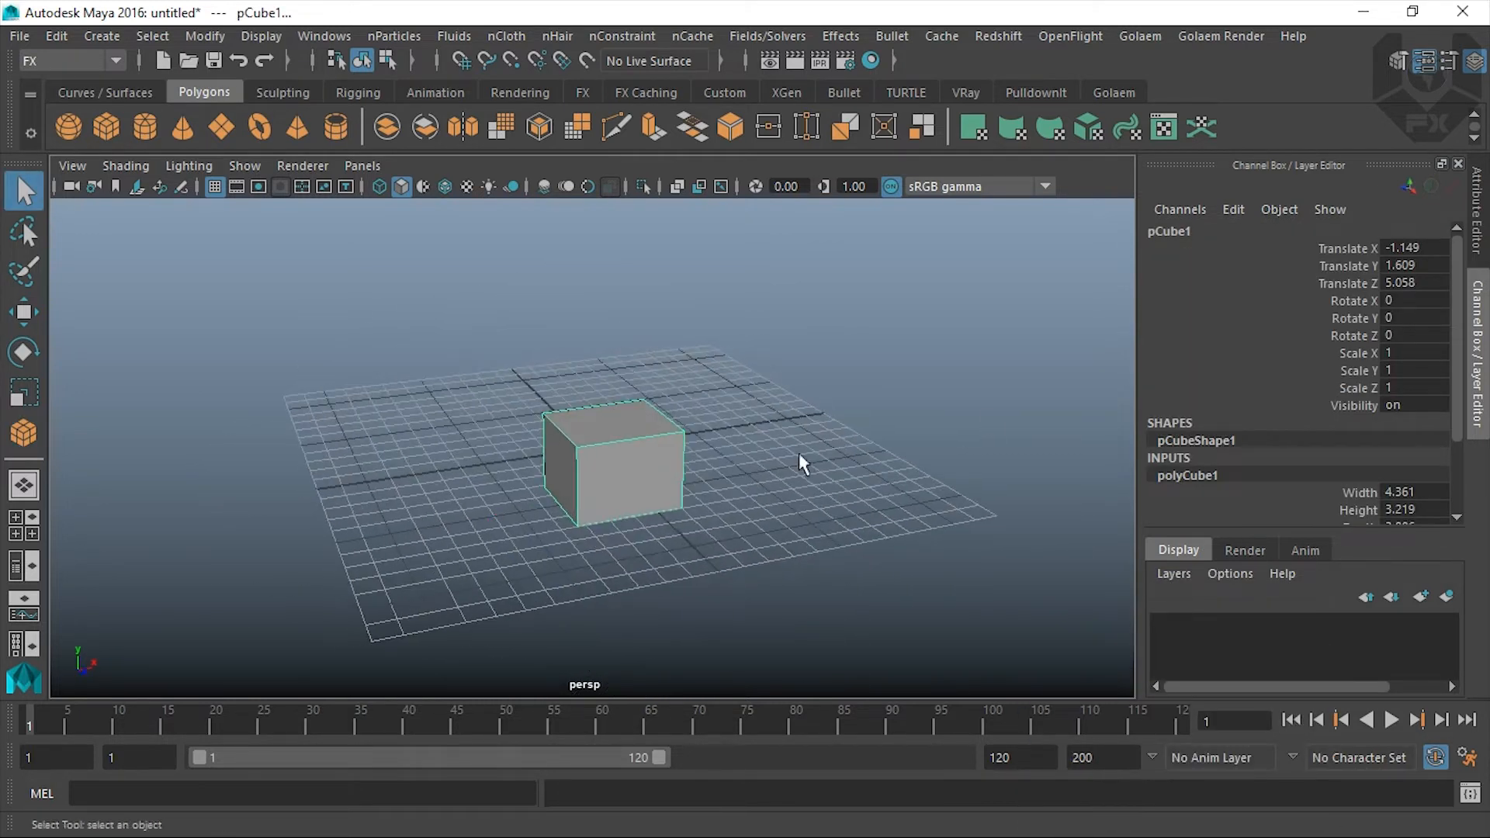
# Step: Set the cube's width, height and depth to 5
pyautogui.moveTo(1451, 397); pyautogui.dragTo(1449, 485)
pyautogui.doubleClick(1408, 395)
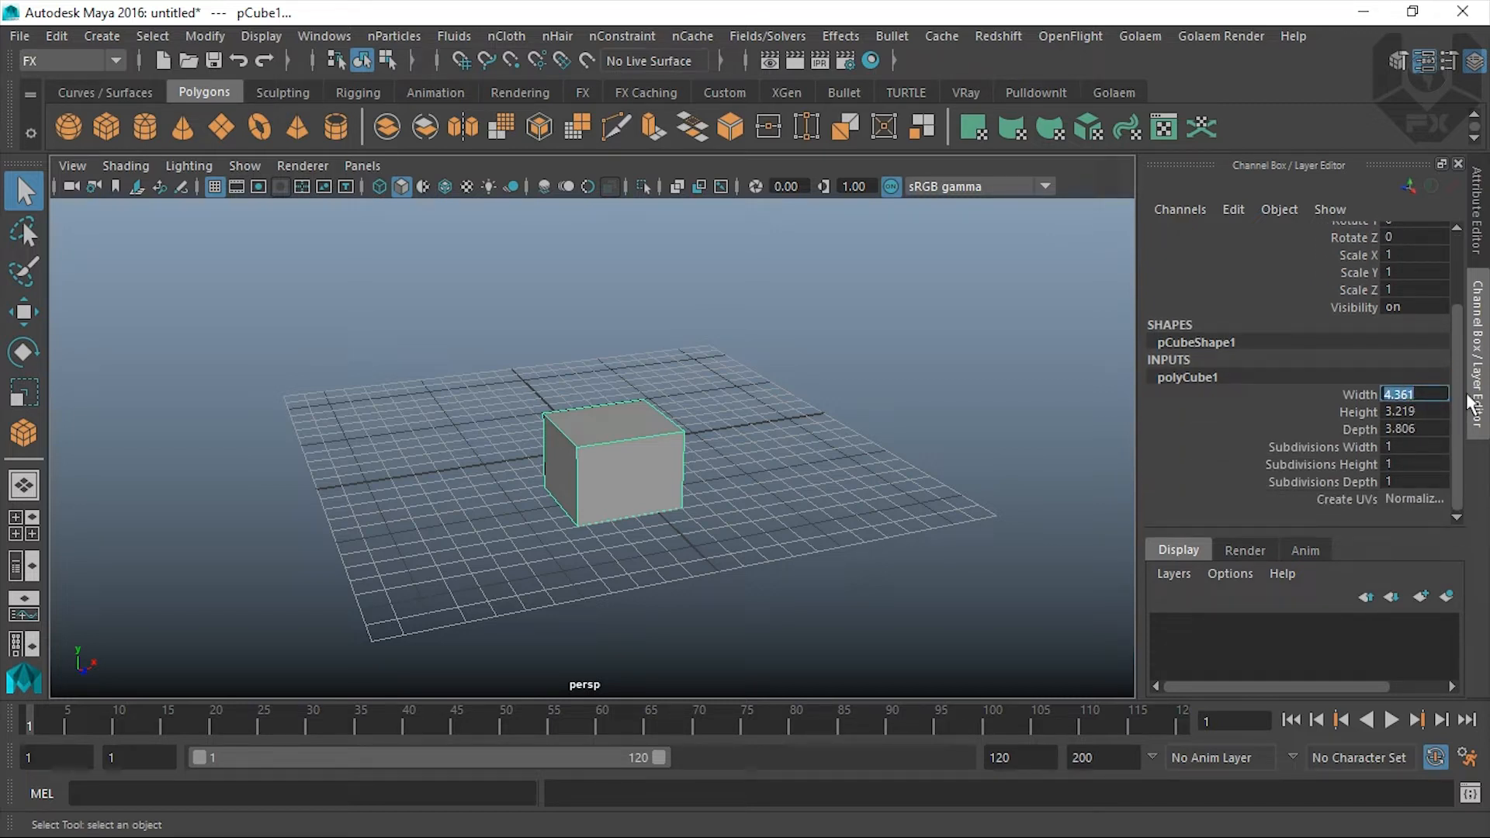
pyautogui.press('Tab')
pyautogui.write('5')
pyautogui.press('Tab')
pyautogui.write('5')
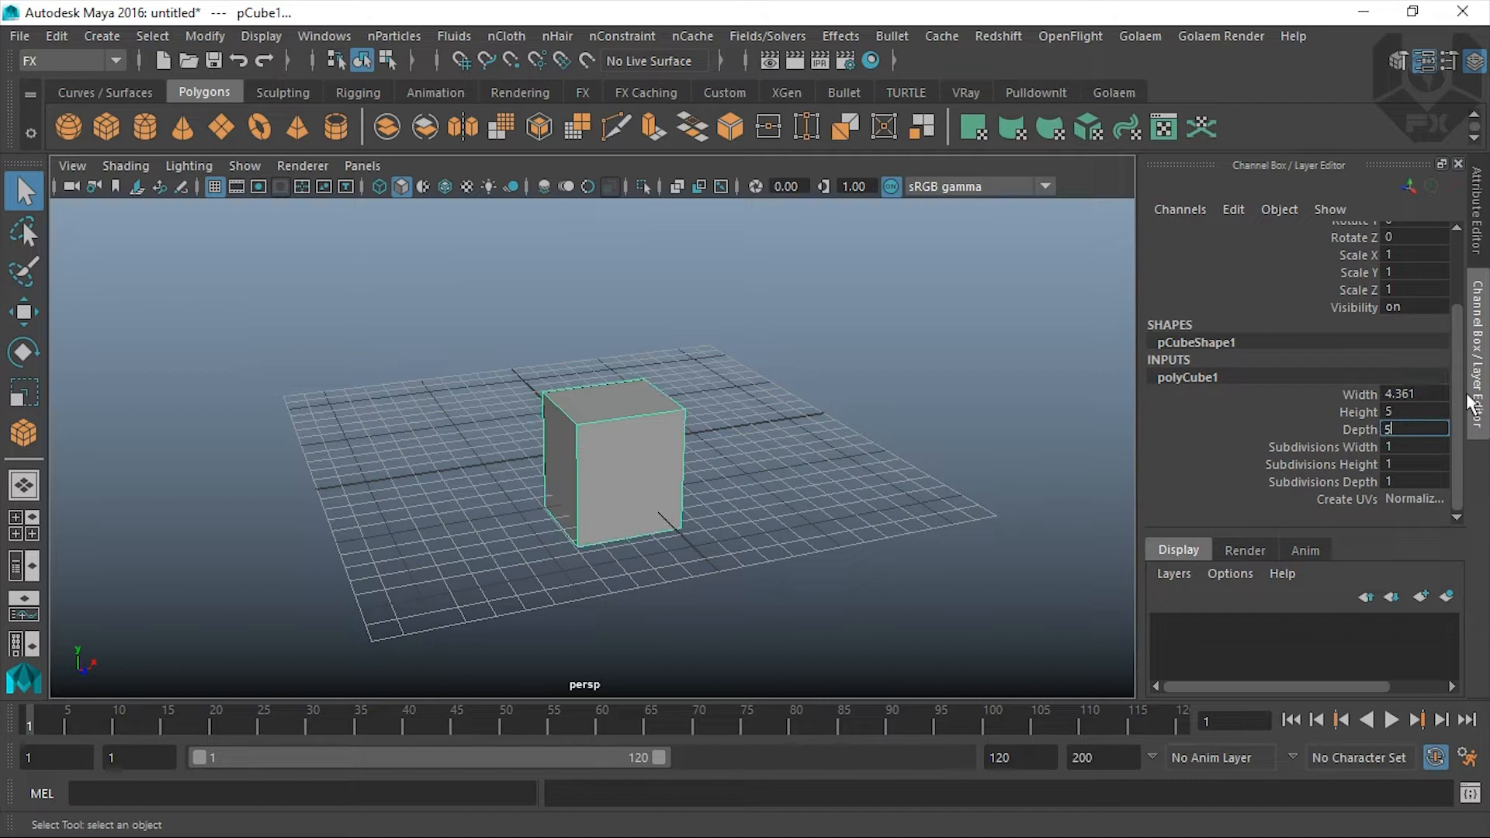
pyautogui.press('Tab')
pyautogui.write('5')
pyautogui.press('Return')
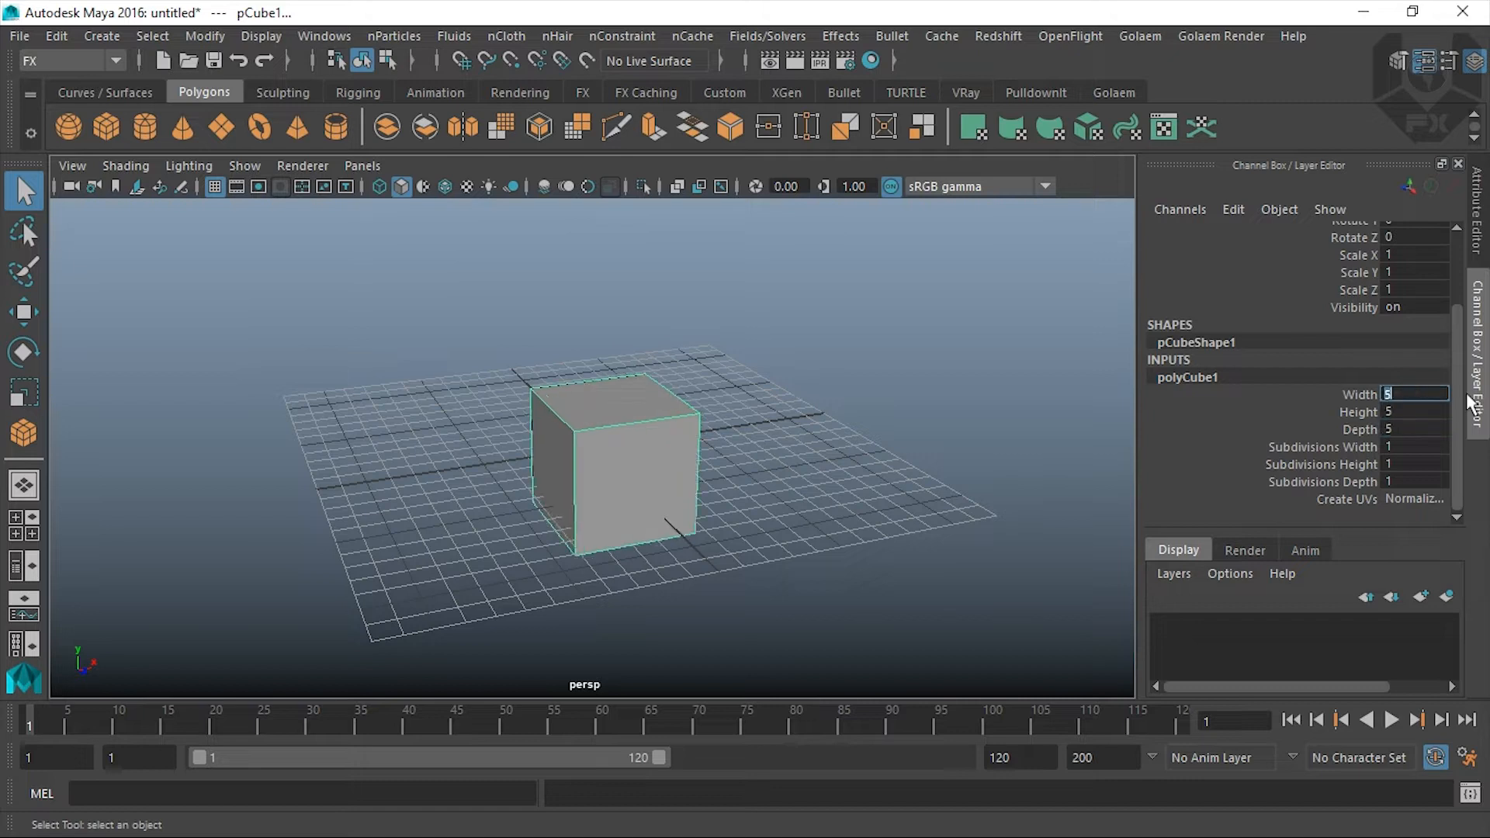
pyautogui.keyDown('alt'); pyautogui.moveTo(804, 319); pyautogui.dragTo(637, 349); pyautogui.keyUp('alt')
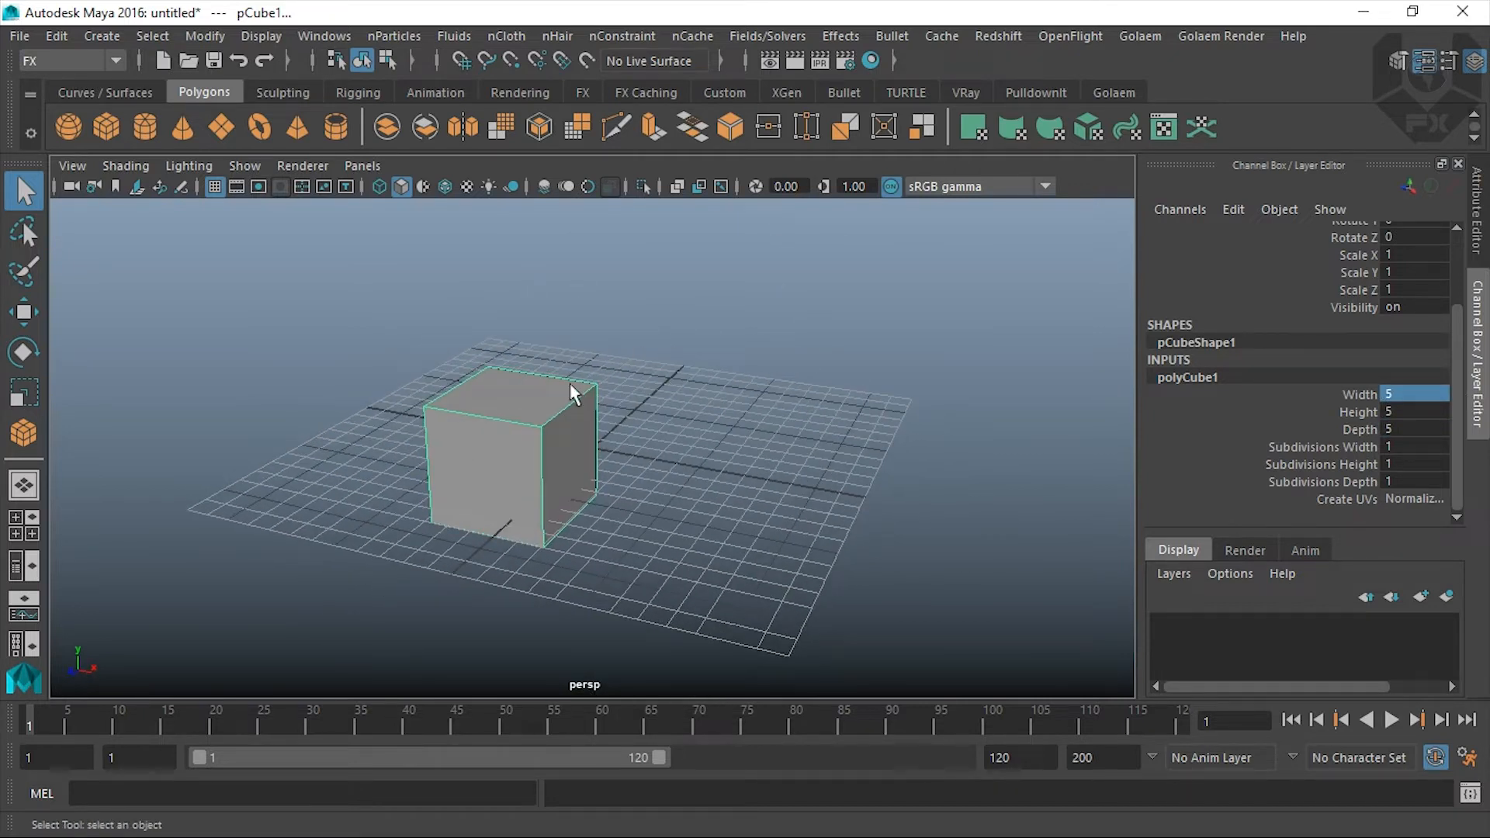
# Step: Scale the cube down uniformly to about 0.49 on all three axes
pyautogui.press('e')
pyautogui.click(661, 373)
pyautogui.click(497, 470)
pyautogui.press('r')
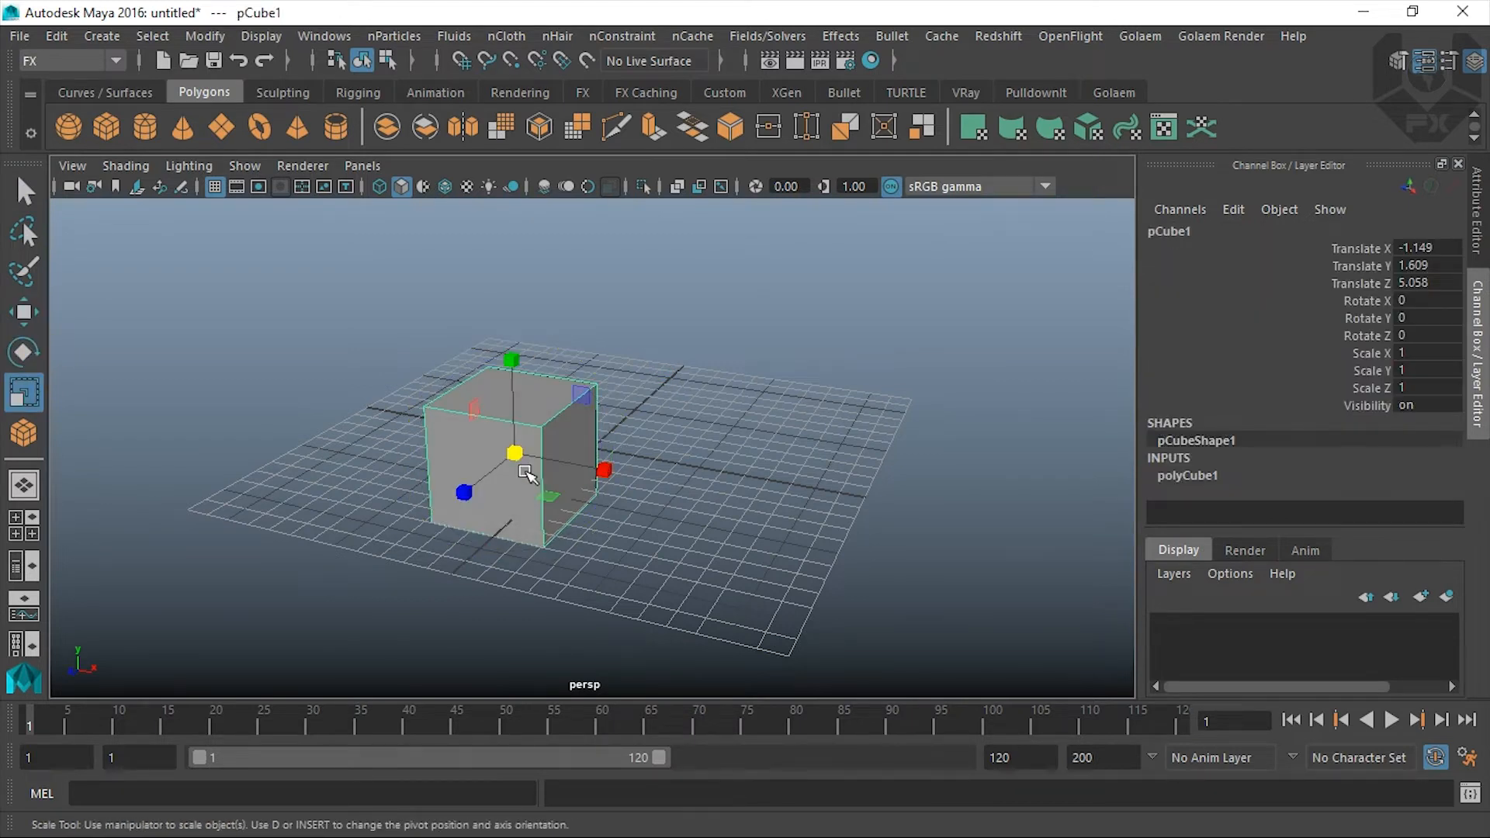
pyautogui.moveTo(514, 454); pyautogui.dragTo(473, 444)
pyautogui.keyDown('alt'); pyautogui.moveTo(473, 444); pyautogui.dragTo(575, 469); pyautogui.keyUp('alt')
# Step: Lower the cube onto the grid at Translate Y about 1.28 and move it to Translate X about -7.06
pyautogui.press('w')
pyautogui.click(549, 480)
pyautogui.click(565, 456)
pyautogui.keyDown('alt'); pyautogui.moveTo(496, 504); pyautogui.dragTo(535, 488); pyautogui.keyUp('alt')
pyautogui.press('space')
pyautogui.press('space')
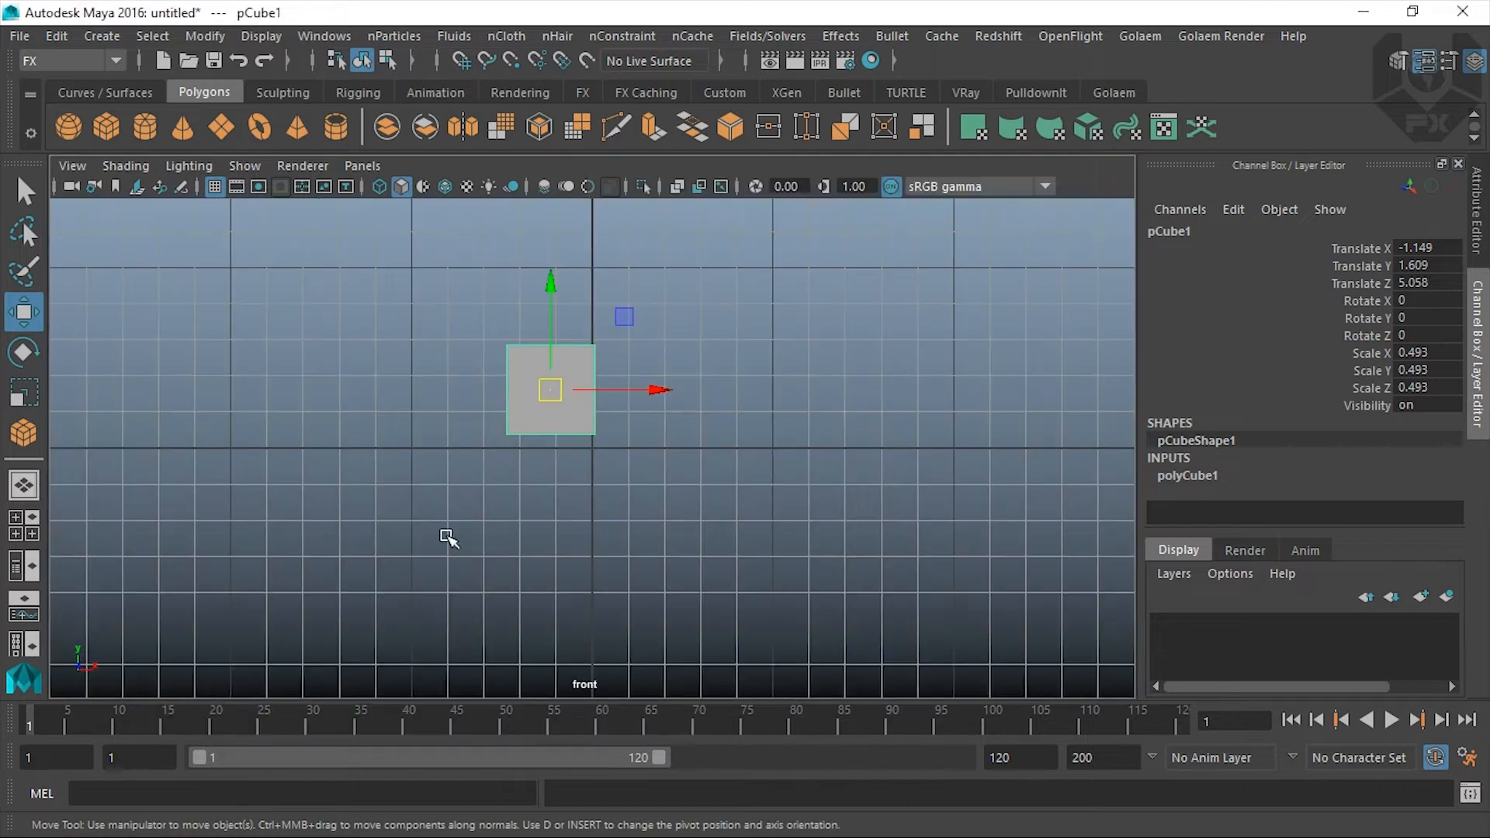
pyautogui.moveTo(551, 345); pyautogui.dragTo(551, 356)
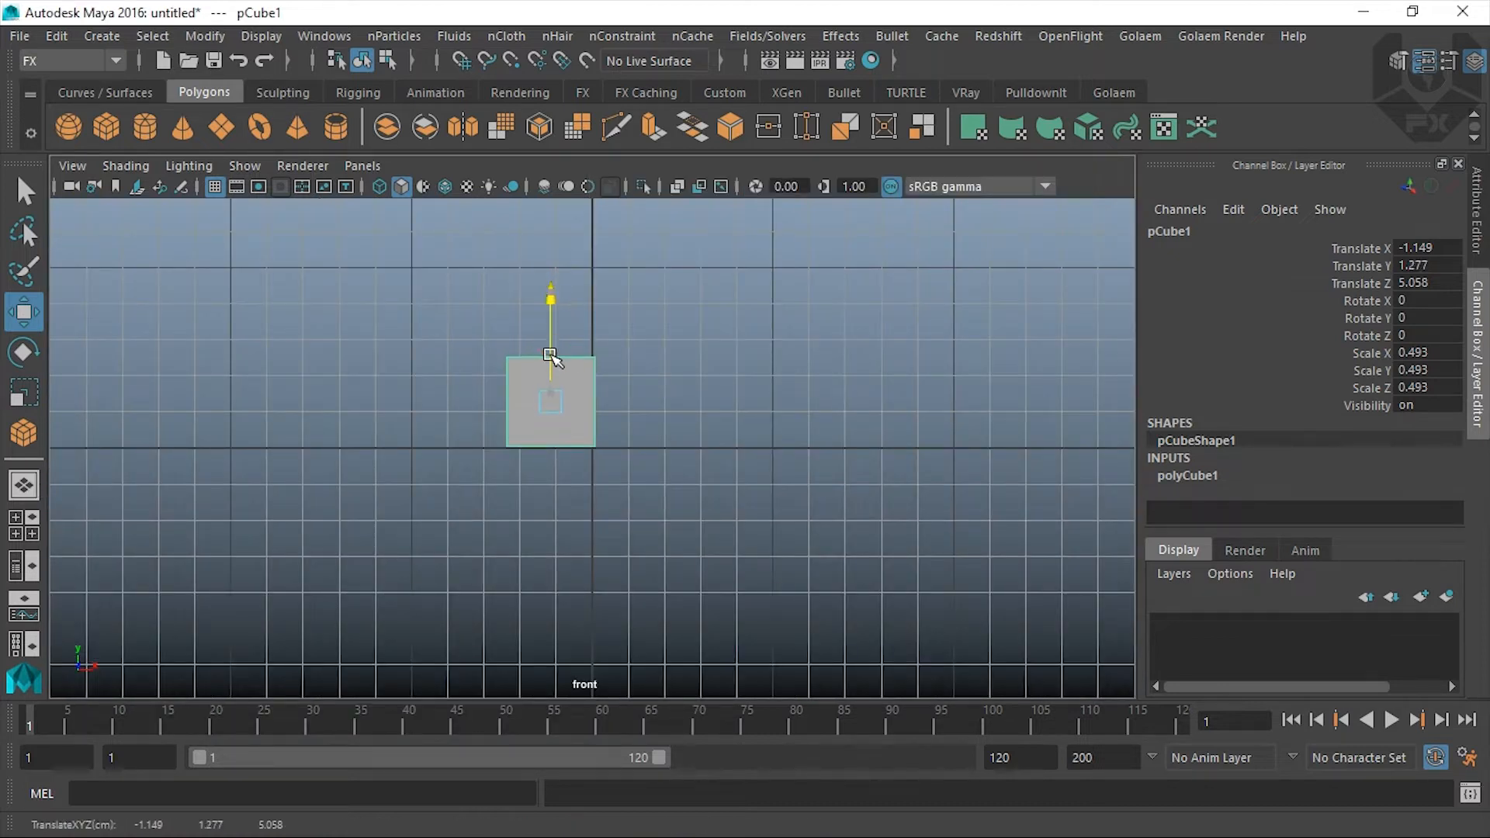
pyautogui.press('space')
pyautogui.press('space')
pyautogui.keyDown('alt'); pyautogui.moveTo(699, 422); pyautogui.dragTo(461, 431); pyautogui.keyUp('alt')
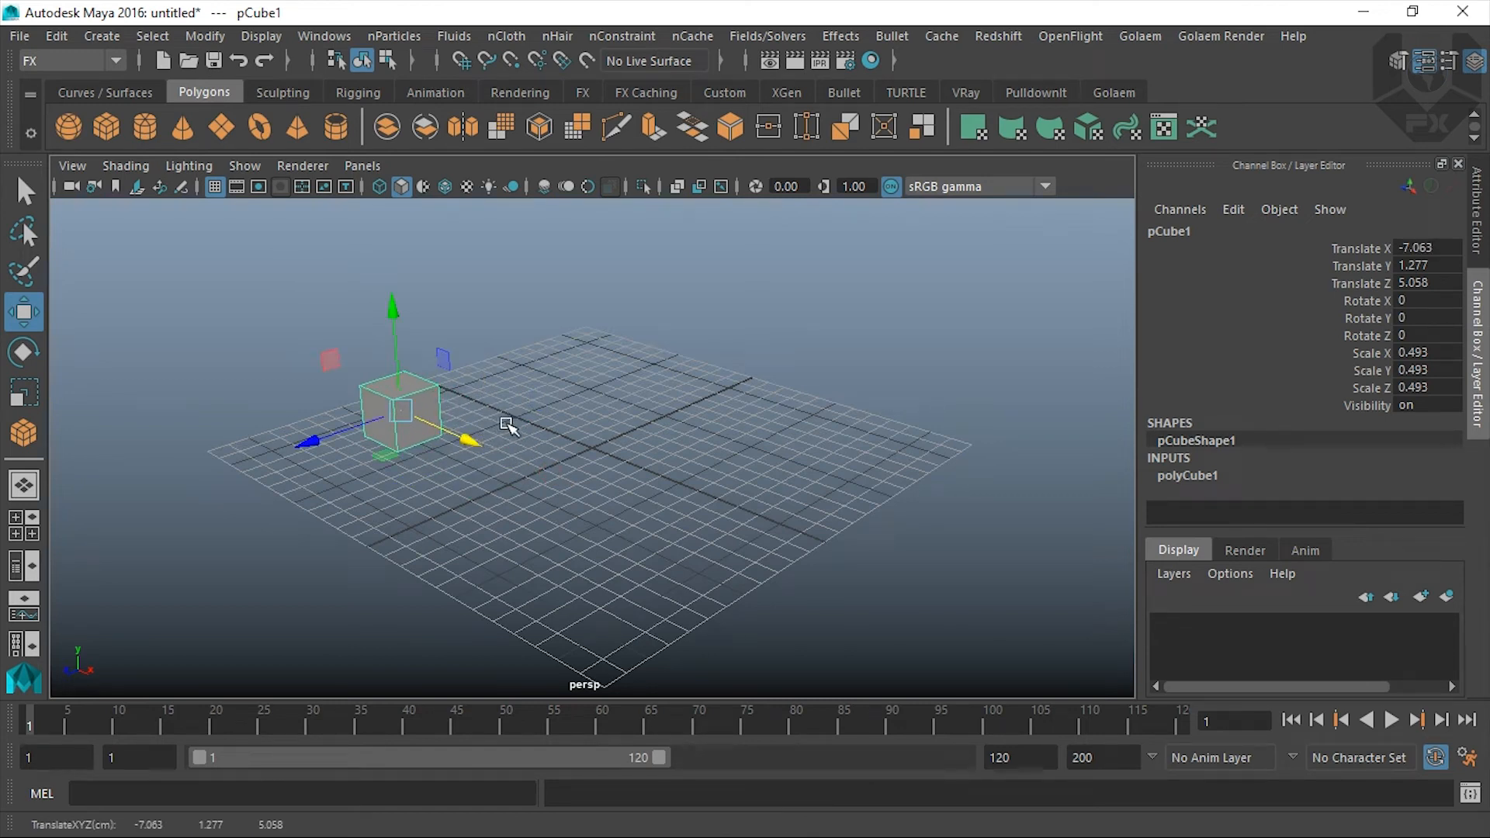
# Step: Duplicate the cube, move the copy to Translate X about -3.64 and show wireframe on the shaded objects
pyautogui.hotkey('ctrl', 'd')
pyautogui.moveTo(465, 436)
pyautogui.mouseDown()
pyautogui.moveTo(515, 459)
pyautogui.moveTo(447, 517)
pyautogui.moveTo(496, 466)
pyautogui.mouseUp()
pyautogui.click(444, 187)
pyautogui.keyDown('alt'); pyautogui.moveTo(463, 529); pyautogui.dragTo(279, 569); pyautogui.keyUp('alt')
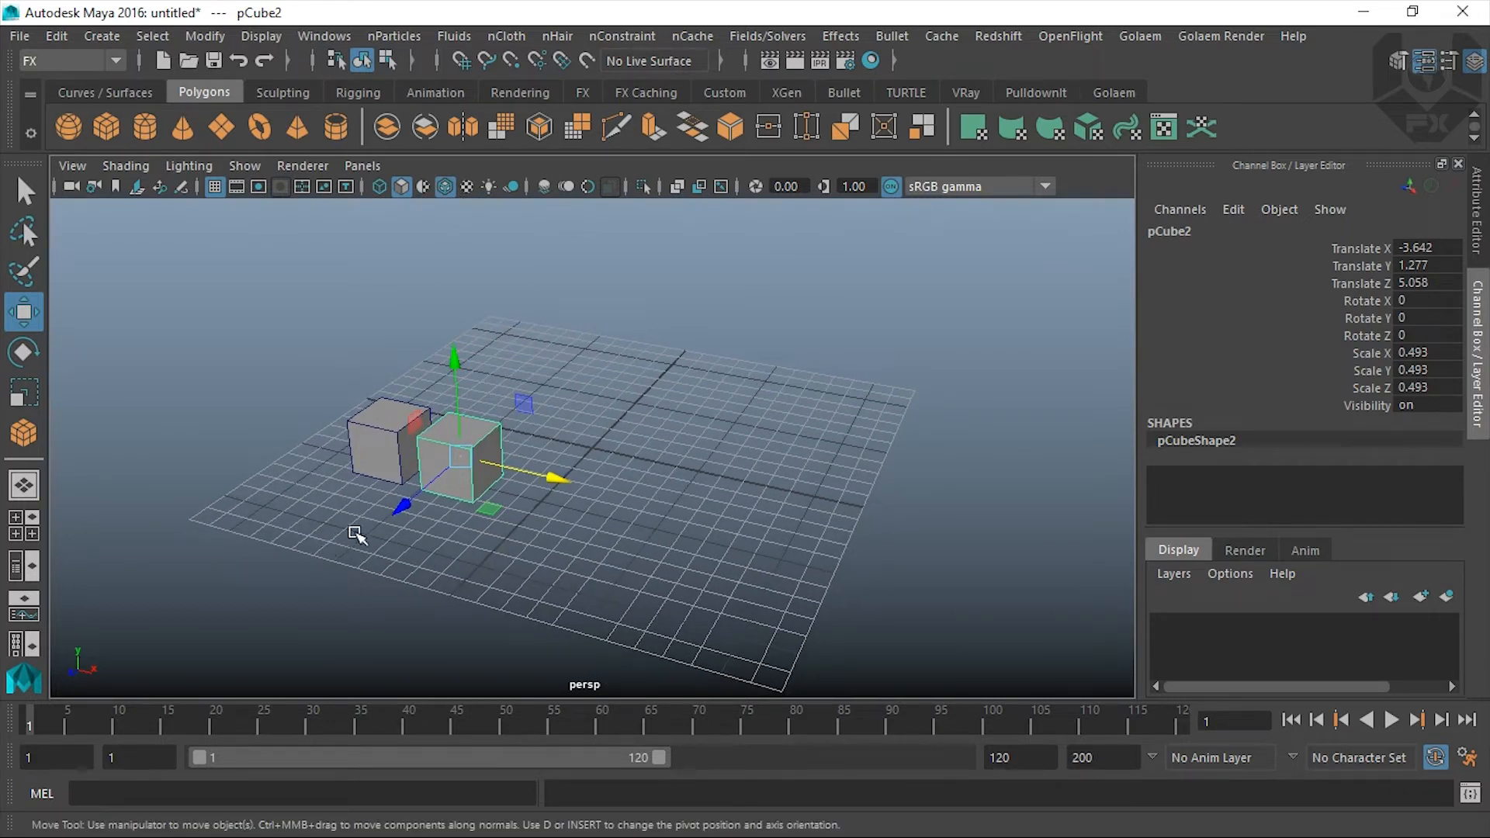
pyautogui.keyDown('alt'); pyautogui.moveTo(379, 569); pyautogui.dragTo(563, 362); pyautogui.keyUp('alt')
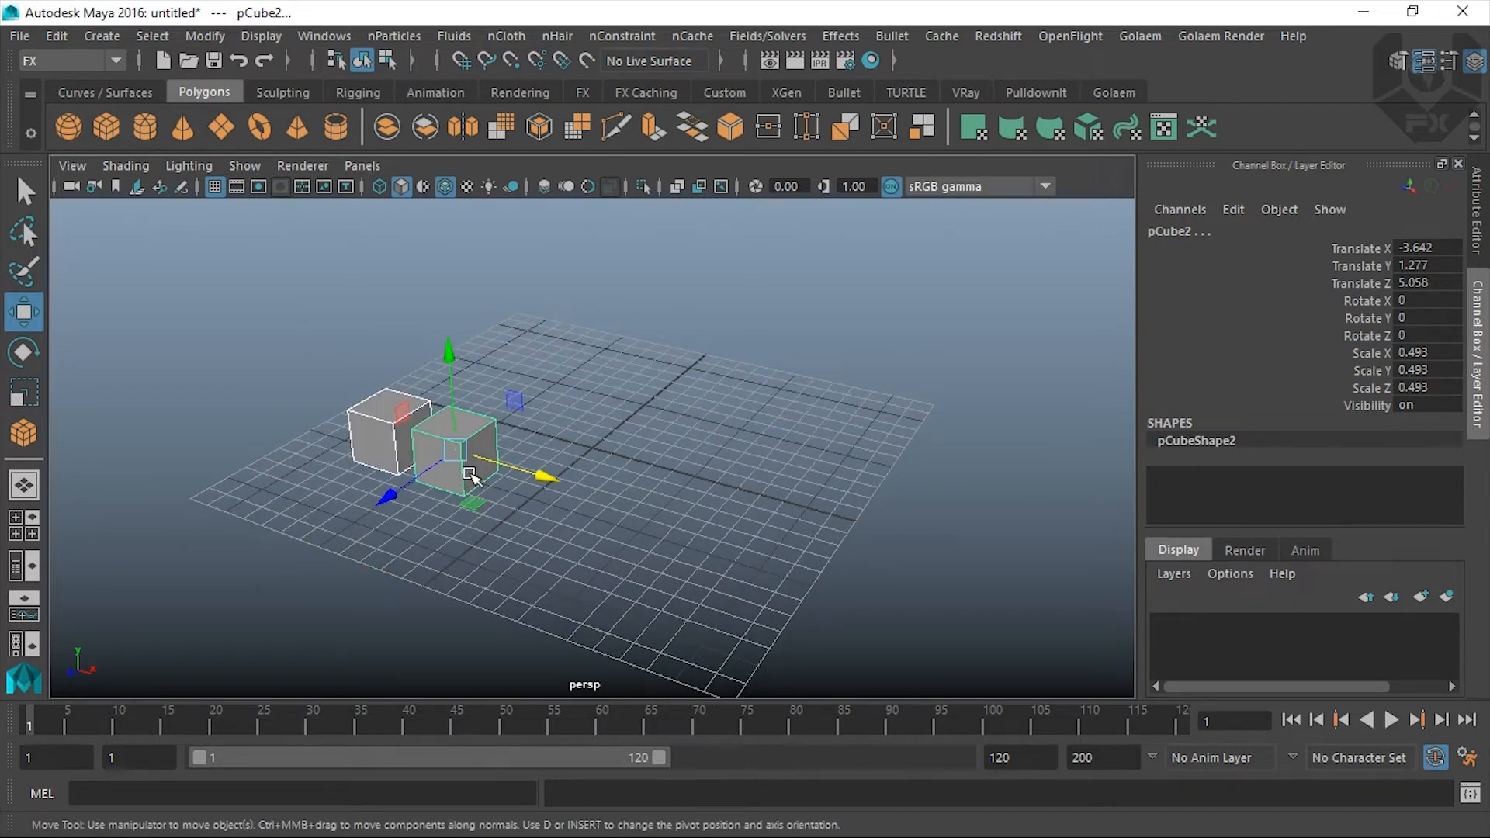
pyautogui.click(528, 536)
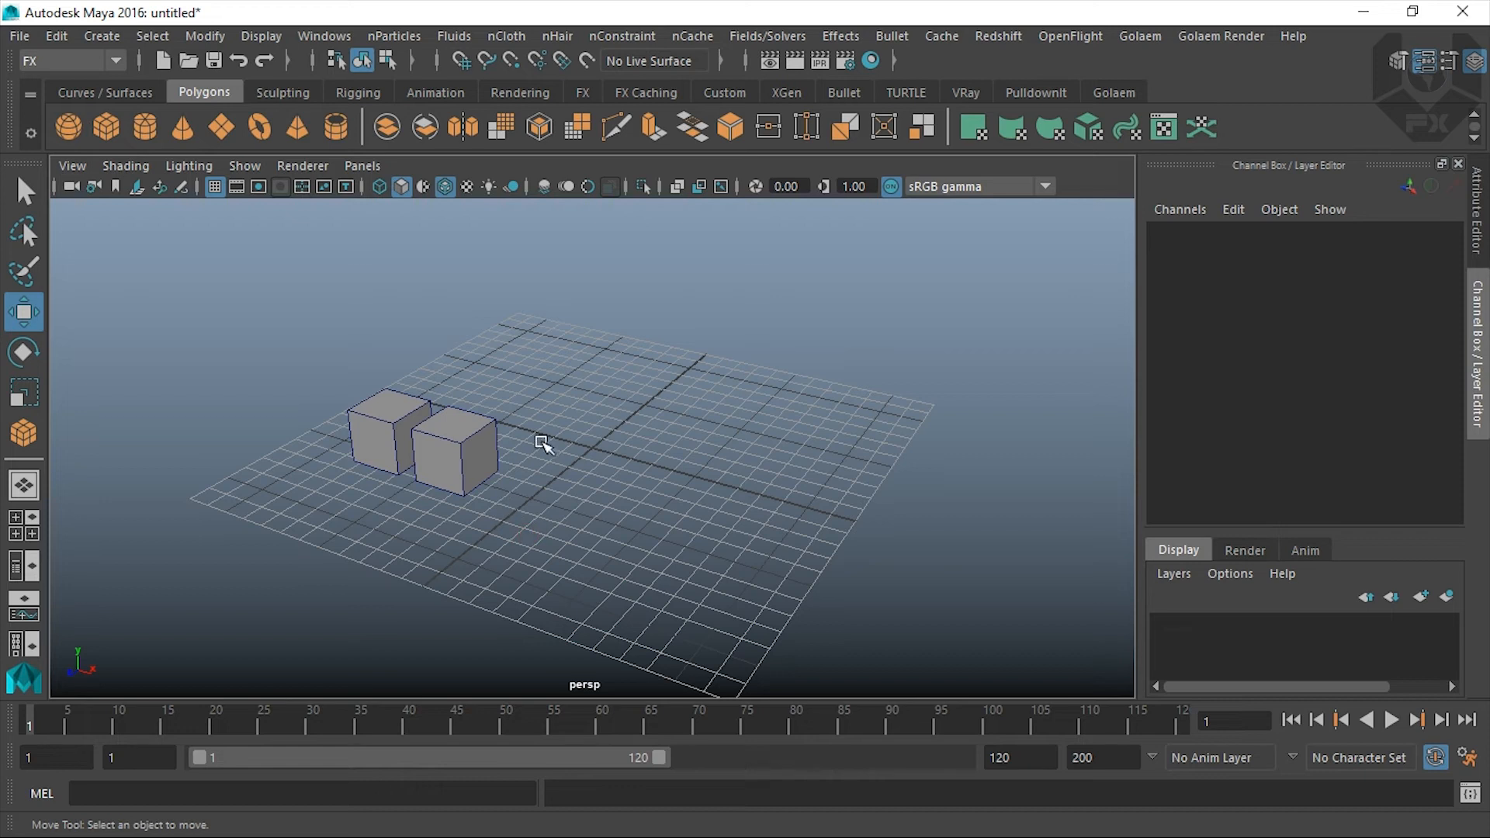
# Step: Duplicate cubes along X at equal spacing to complete a row of five, the last at Translate X about 6.71
pyautogui.hotkey('ctrl', 'd')
pyautogui.moveTo(530, 415); pyautogui.dragTo(593, 495)
pyautogui.hotkey('ctrl', 'd')
pyautogui.moveTo(492, 549)
pyautogui.keyDown('alt'); pyautogui.mouseDown()
pyautogui.moveTo(578, 518)
pyautogui.moveTo(436, 532)
pyautogui.moveTo(489, 520)
pyautogui.mouseUp(); pyautogui.keyUp('alt')
pyautogui.hotkey('shift', 'd')
pyautogui.hotkey('shift', 'd')
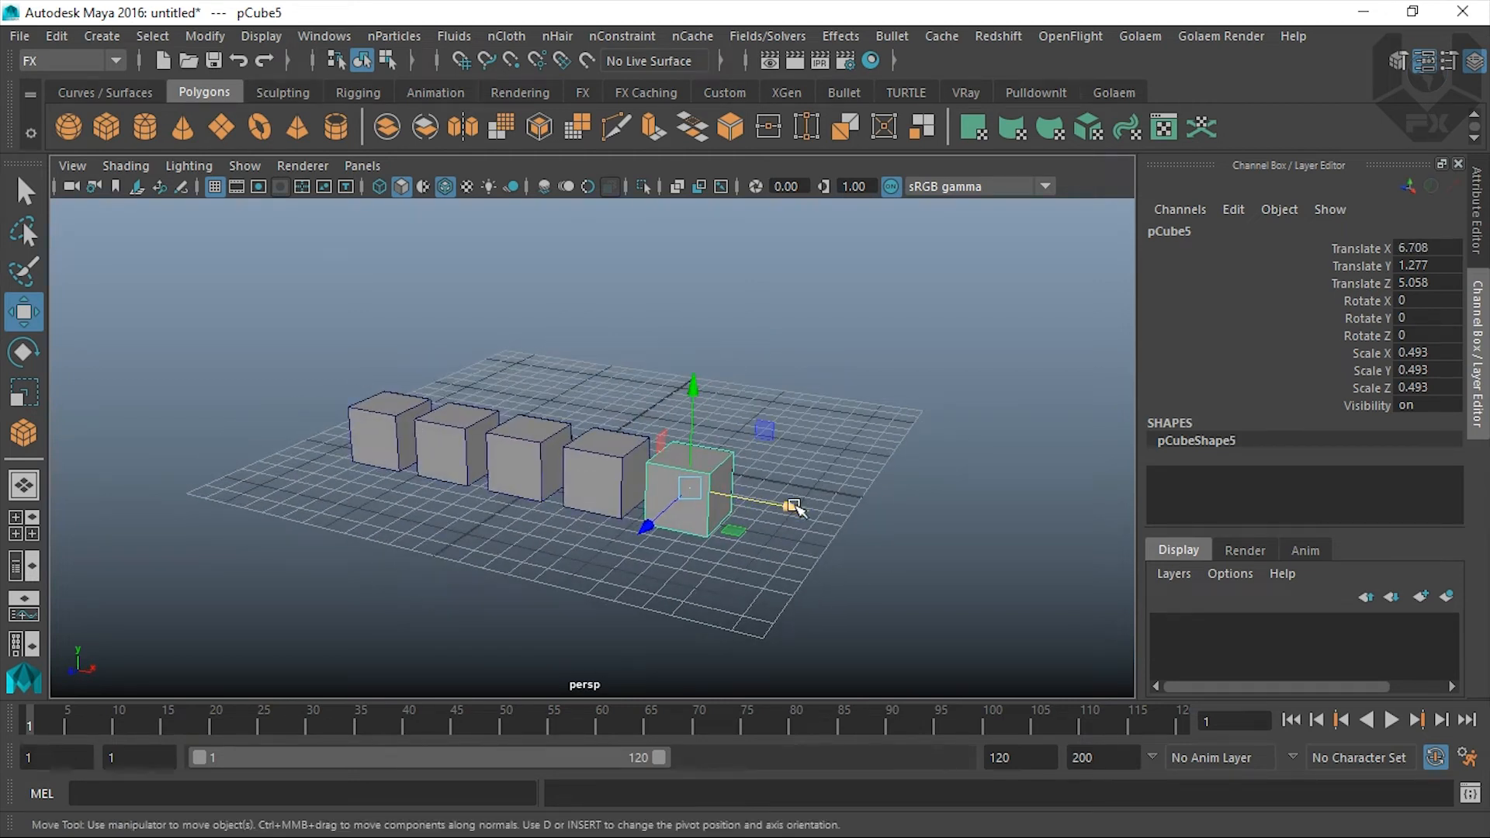
# Step: Select the whole row of cubes and move it toward the grid's edge to Translate Z about 8.56
pyautogui.keyDown('alt'); pyautogui.moveTo(552, 590); pyautogui.dragTo(403, 583); pyautogui.keyUp('alt')
pyautogui.moveTo(366, 273); pyautogui.dragTo(625, 612)
pyautogui.keyDown('alt'); pyautogui.moveTo(582, 494); pyautogui.dragTo(543, 529); pyautogui.keyUp('alt')
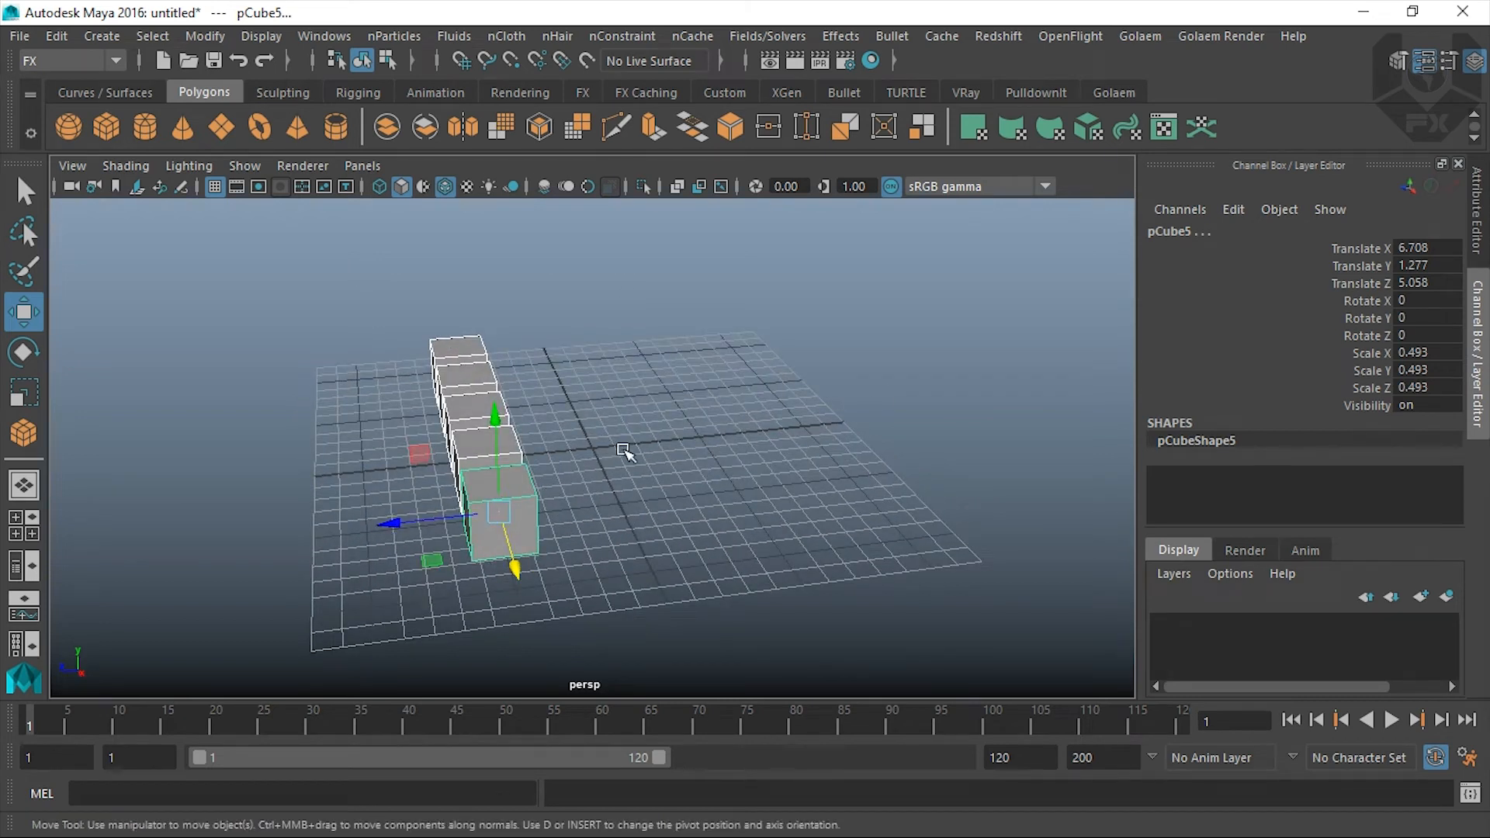
pyautogui.scroll(-3, 625, 450)
pyautogui.keyDown('alt'); pyautogui.moveTo(622, 477); pyautogui.dragTo(585, 499); pyautogui.keyUp('alt')
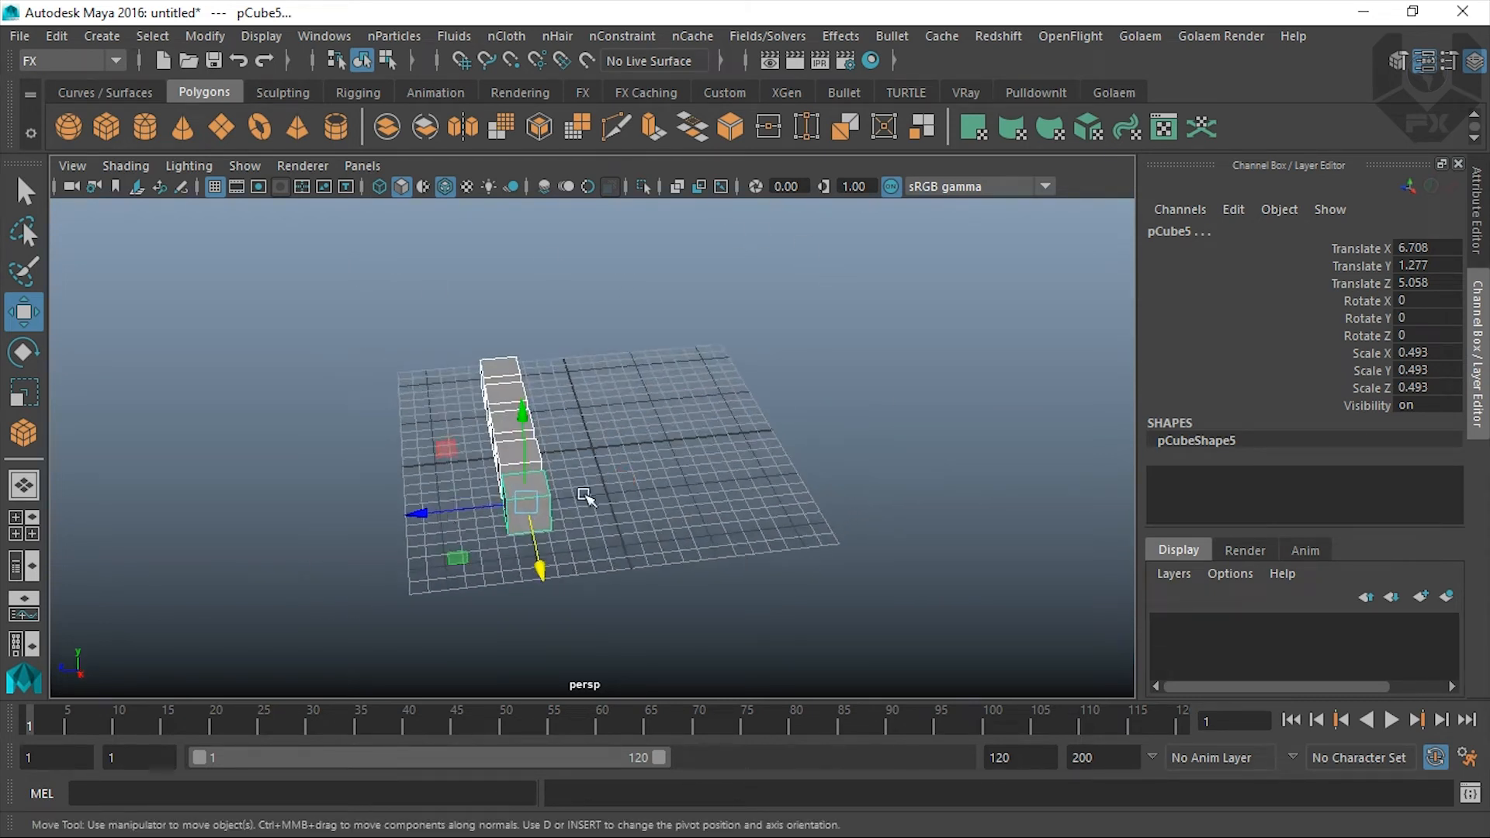
pyautogui.moveTo(412, 516); pyautogui.dragTo(589, 535)
pyautogui.keyDown('alt'); pyautogui.moveTo(500, 503); pyautogui.dragTo(698, 466); pyautogui.keyUp('alt')
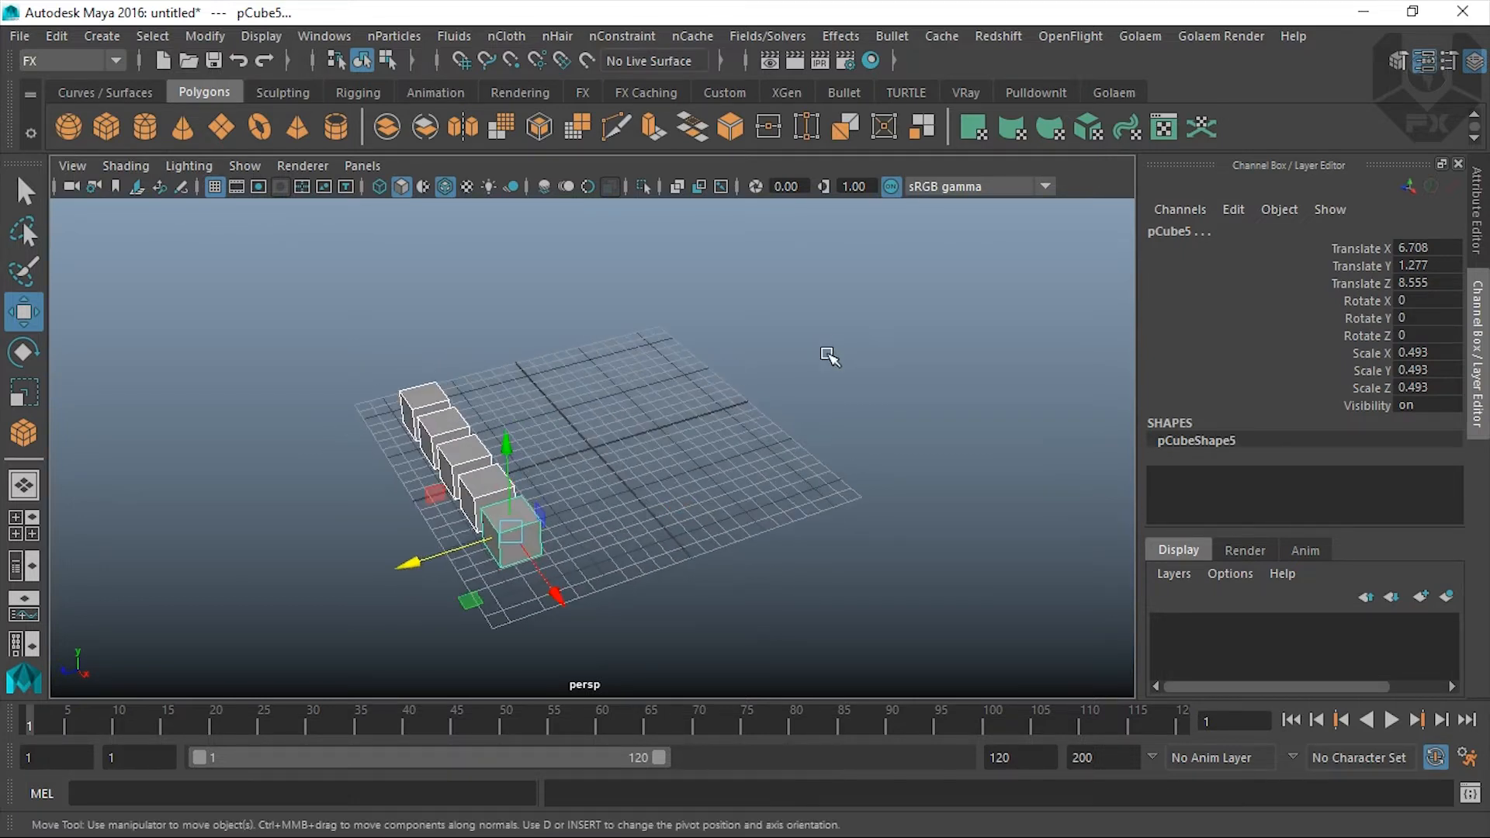
# Step: Duplicate the row along Z at equal spacing to make seven rows, the last at Translate Z about -10.54
pyautogui.hotkey('ctrl', 'shift', 'd')
pyautogui.moveTo(450, 558); pyautogui.dragTo(496, 545)
pyautogui.keyDown('alt'); pyautogui.moveTo(572, 572); pyautogui.dragTo(506, 535); pyautogui.keyUp('alt')
pyautogui.keyDown('alt'); pyautogui.moveTo(416, 589); pyautogui.dragTo(423, 559); pyautogui.keyUp('alt')
pyautogui.hotkey('shift', 'd')
pyautogui.hotkey('shift', 'd')
pyautogui.hotkey('shift', 'd')
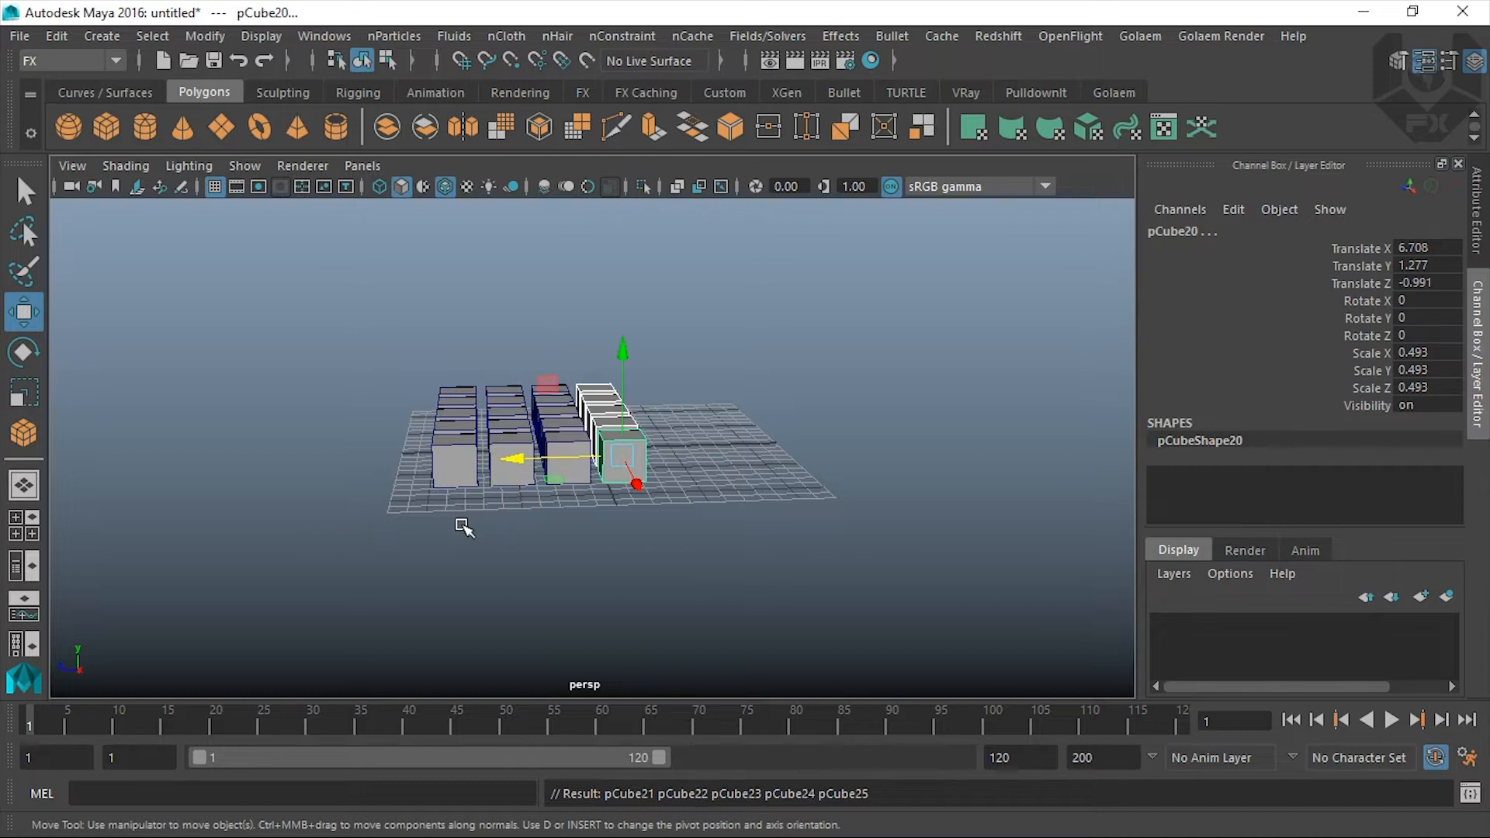
pyautogui.keyDown('alt'); pyautogui.moveTo(508, 557); pyautogui.dragTo(452, 551); pyautogui.keyUp('alt')
pyautogui.hotkey('shift', 'd')
pyautogui.hotkey('shift', 'd')
# Step: Duplicate the entire layer of cubes and raise the copy above it to Translate Y about 4.11
pyautogui.moveTo(293, 582); pyautogui.dragTo(937, 254)
pyautogui.moveTo(594, 554)
pyautogui.keyDown('alt'); pyautogui.mouseDown()
pyautogui.moveTo(572, 547)
pyautogui.moveTo(589, 542)
pyautogui.mouseUp(); pyautogui.keyUp('alt')
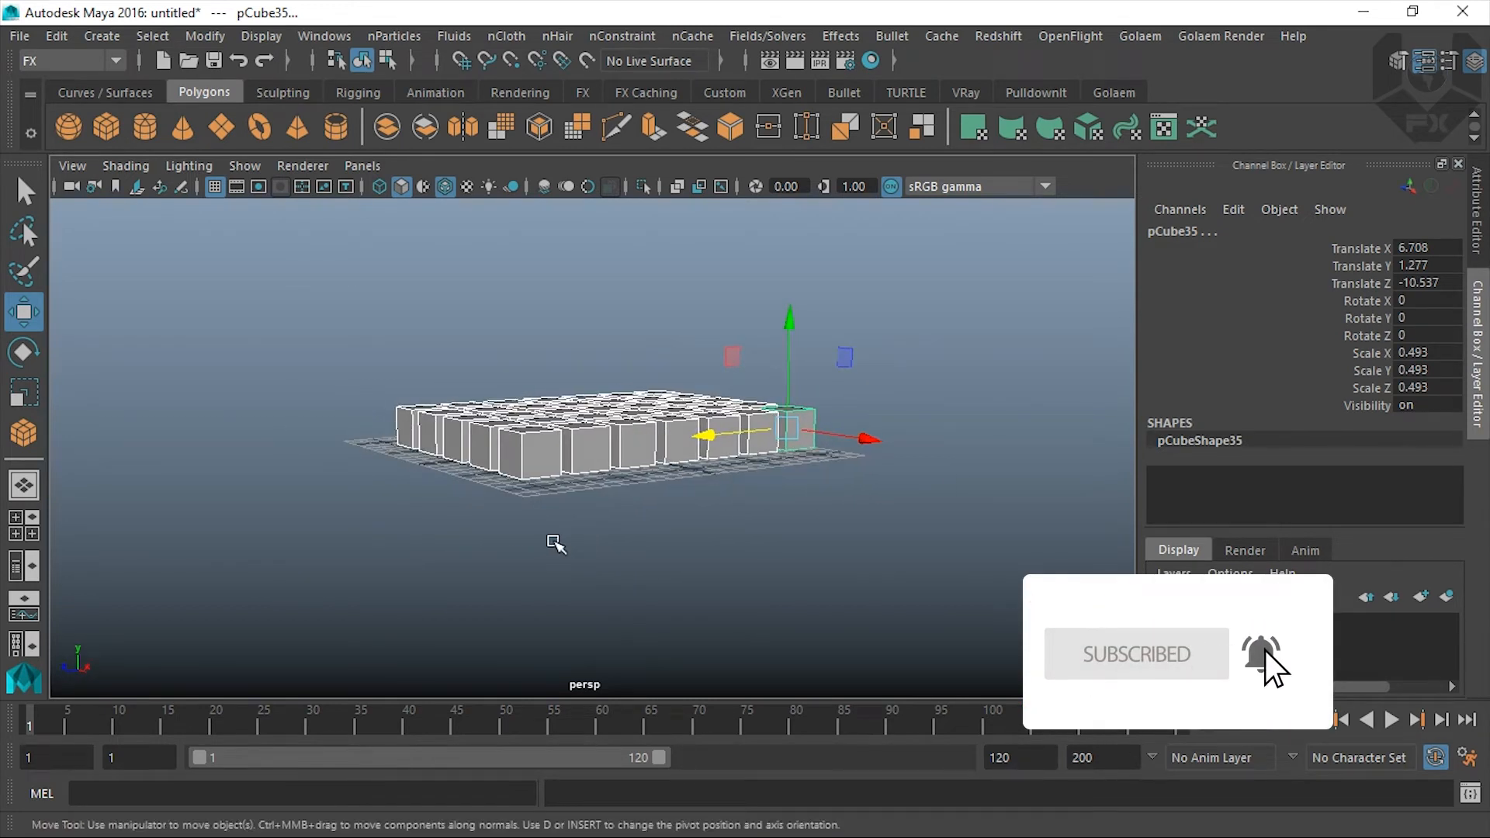
pyautogui.hotkey('ctrl', 'd')
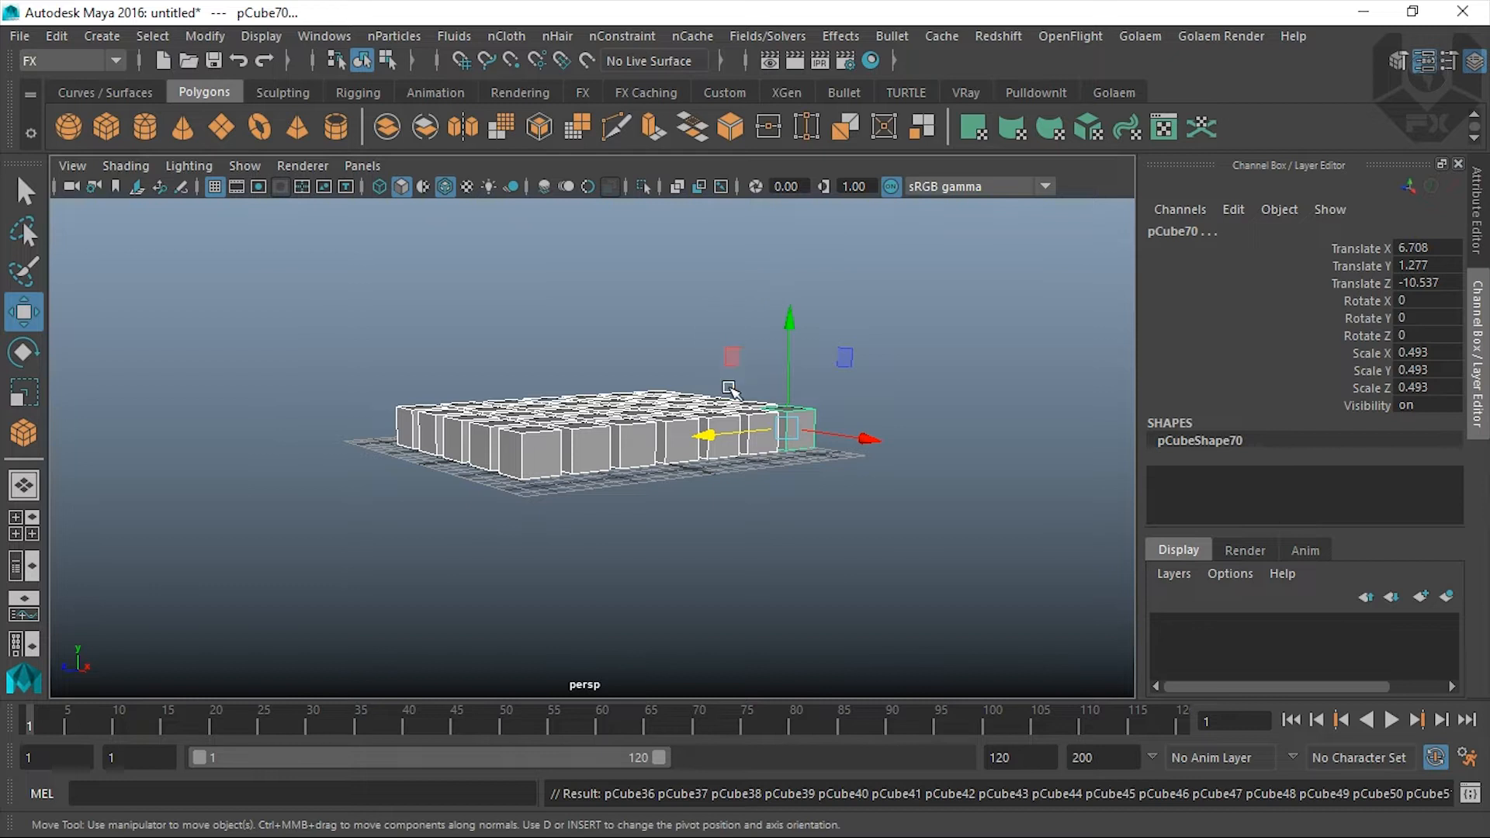
pyautogui.moveTo(791, 362); pyautogui.dragTo(828, 317)
pyautogui.keyDown('alt'); pyautogui.moveTo(519, 470); pyautogui.dragTo(666, 469); pyautogui.keyUp('alt')
pyautogui.moveTo(776, 481)
pyautogui.keyDown('alt'); pyautogui.mouseDown()
pyautogui.moveTo(706, 523)
pyautogui.moveTo(835, 501)
pyautogui.moveTo(752, 479)
pyautogui.moveTo(756, 465)
pyautogui.mouseUp(); pyautogui.keyUp('alt')
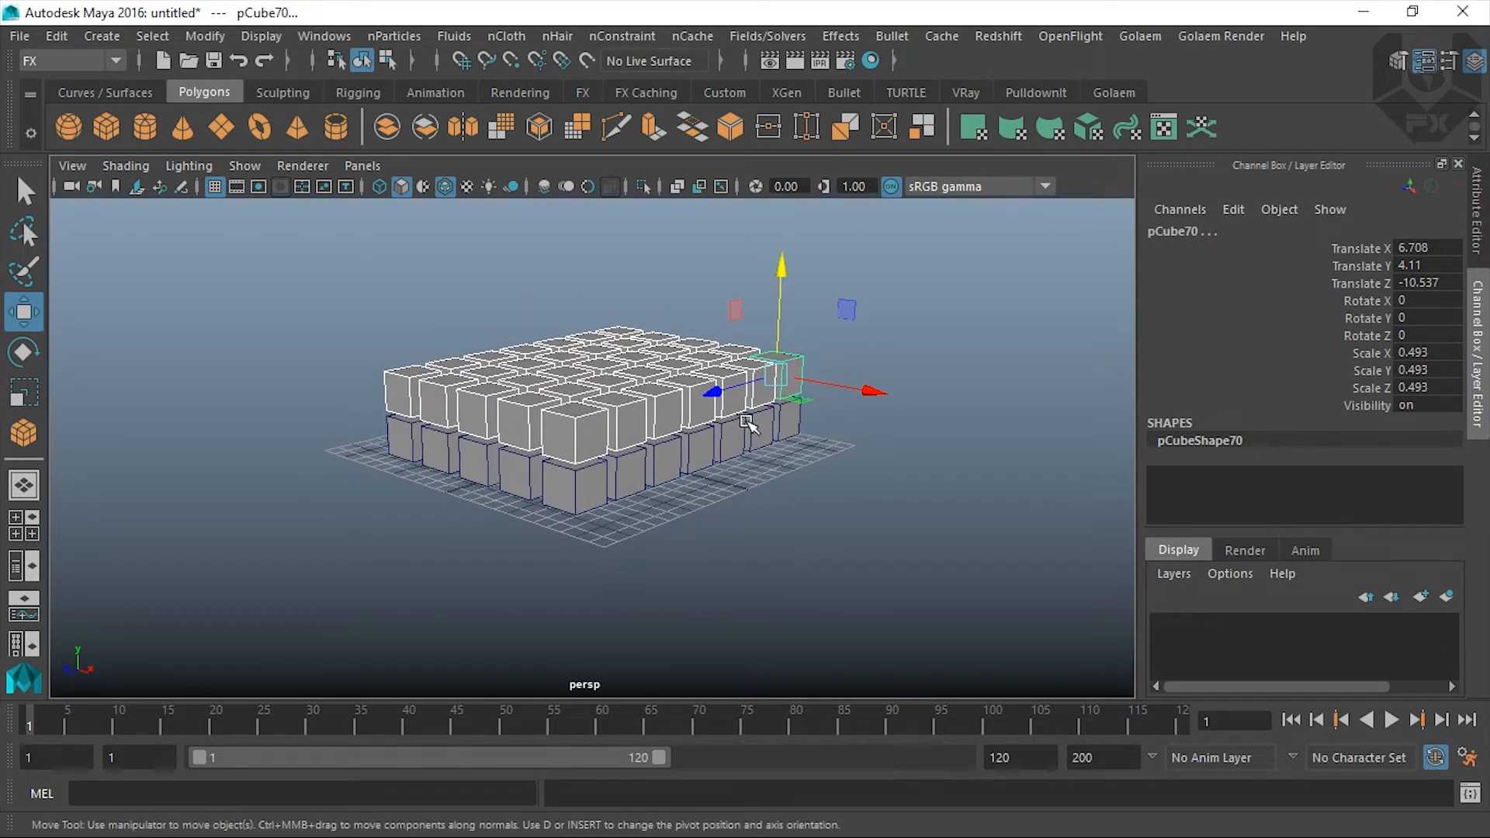
# Step: Repeat the layer duplication upward at the same spacing until the stack has eight layers, then deselect it
pyautogui.hotkey('shift', 'd')
pyautogui.hotkey('shift', 'd')
pyautogui.keyDown('alt'); pyautogui.moveTo(758, 433); pyautogui.dragTo(679, 361); pyautogui.keyUp('alt')
pyautogui.hotkey('shift', 'd')
pyautogui.hotkey('shift', 'd')
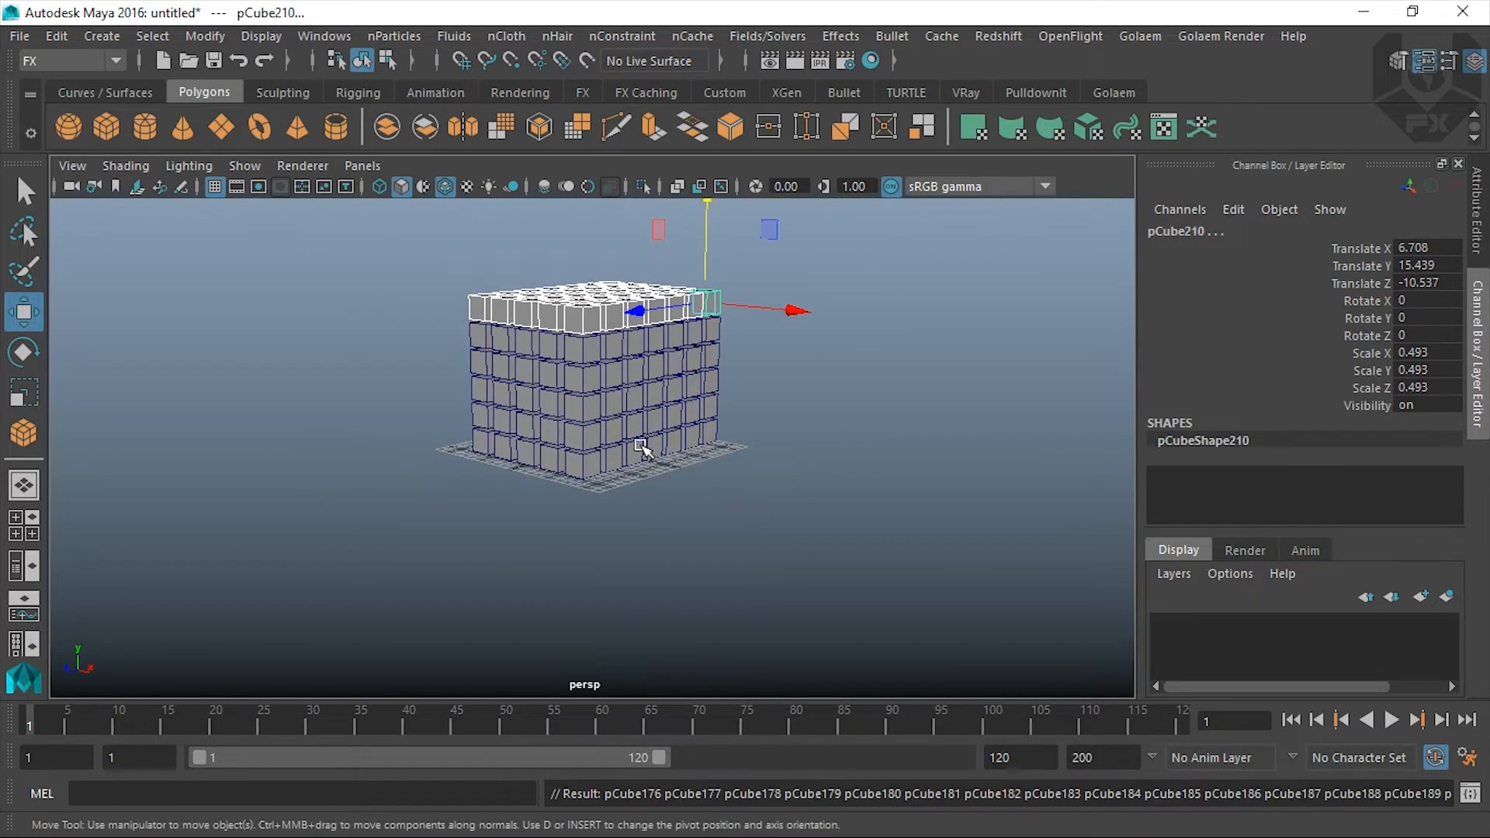
pyautogui.moveTo(640, 497)
pyautogui.keyDown('alt'); pyautogui.mouseDown()
pyautogui.moveTo(858, 489)
pyautogui.moveTo(760, 510)
pyautogui.moveTo(632, 509)
pyautogui.moveTo(602, 492)
pyautogui.moveTo(654, 476)
pyautogui.mouseUp(); pyautogui.keyUp('alt')
pyautogui.hotkey('shift', 'd')
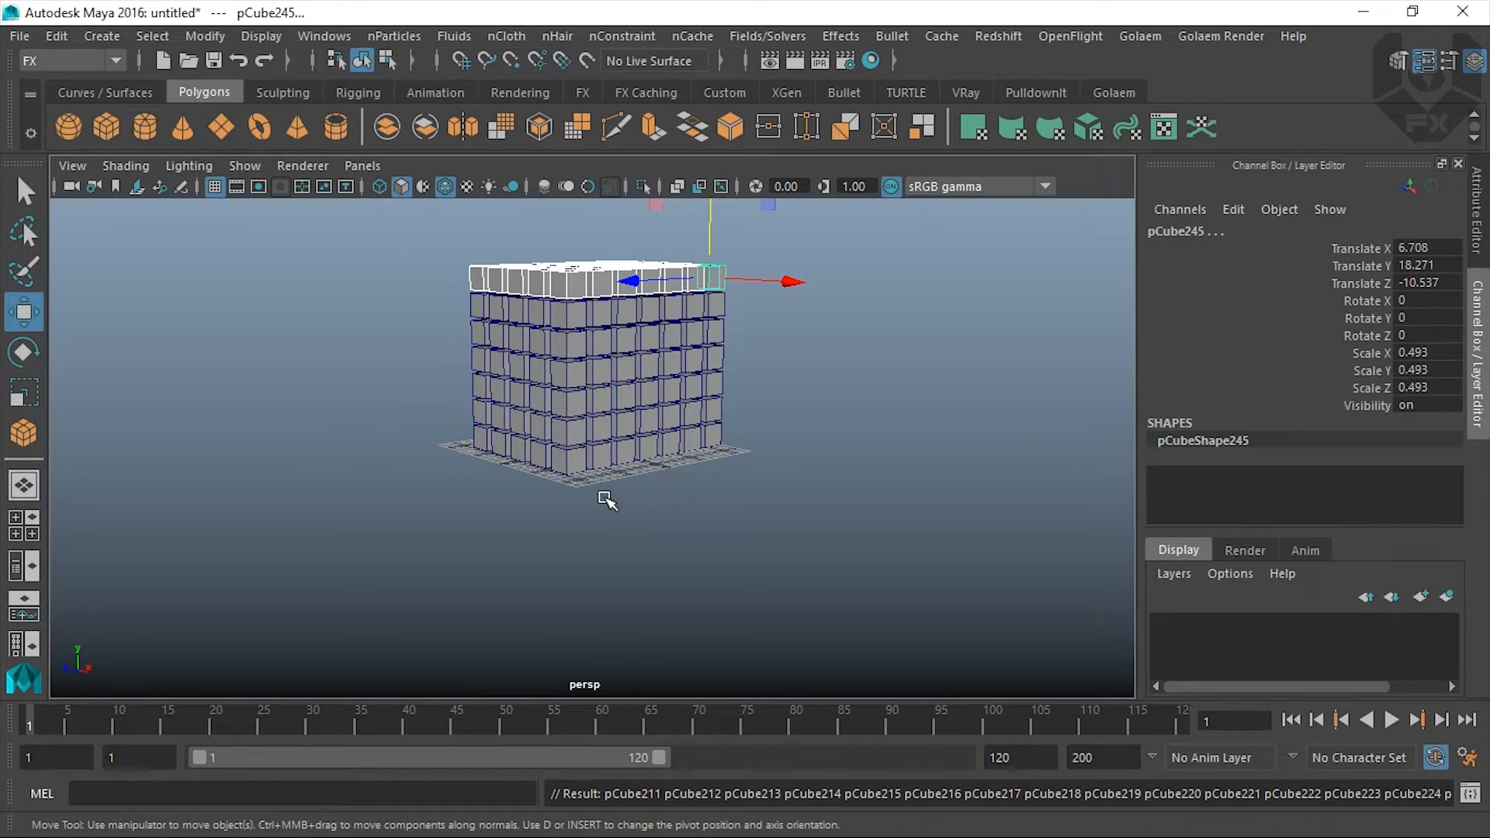
pyautogui.keyDown('alt'); pyautogui.moveTo(597, 496); pyautogui.dragTo(602, 413); pyautogui.keyUp('alt')
pyautogui.keyDown('alt'); pyautogui.moveTo(761, 398); pyautogui.dragTo(618, 433); pyautogui.keyUp('alt')
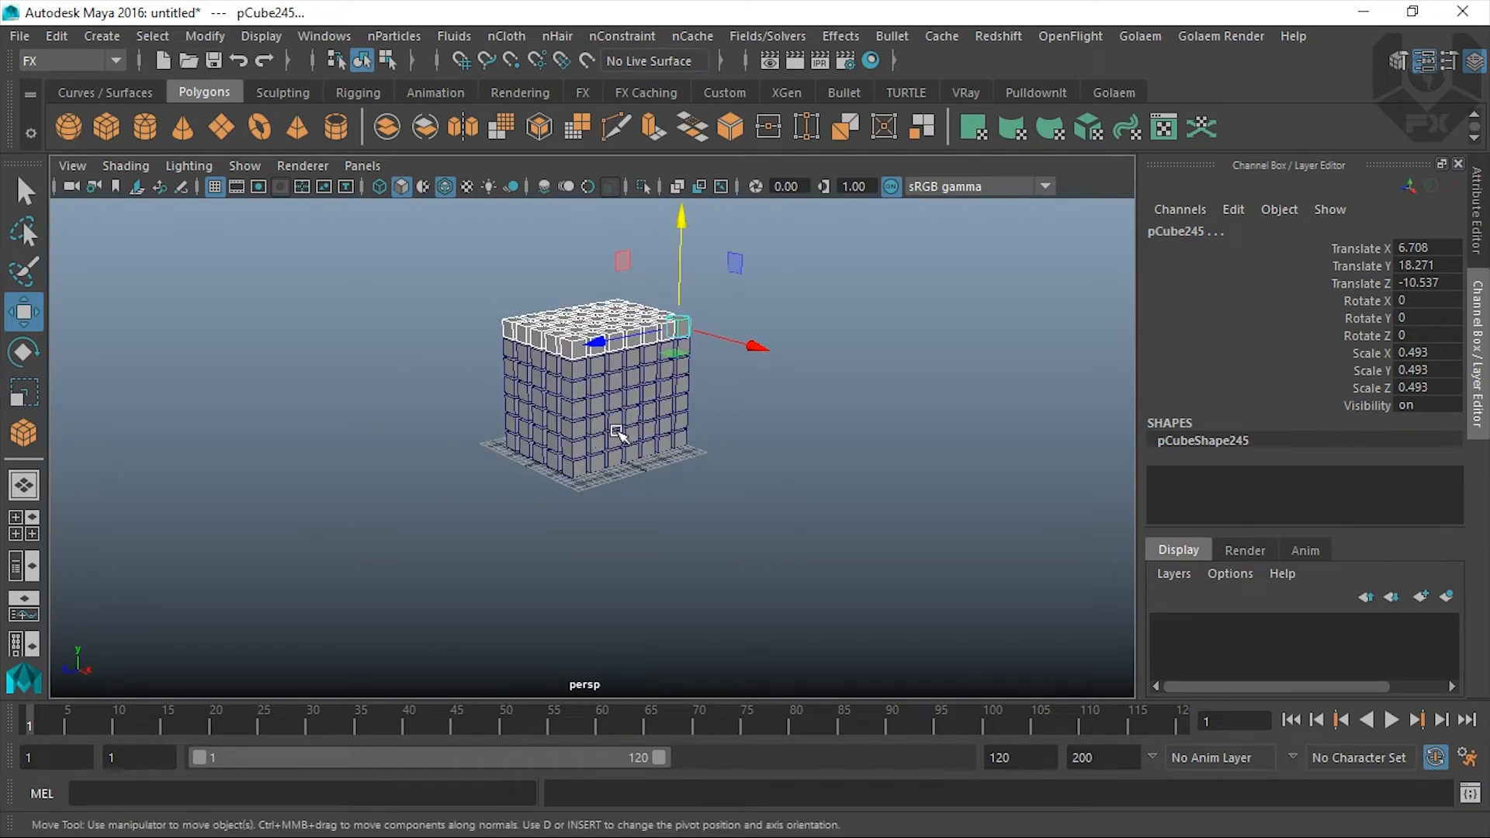
pyautogui.hotkey('shift', 'd')
pyautogui.keyDown('alt'); pyautogui.moveTo(686, 490); pyautogui.dragTo(750, 501); pyautogui.keyUp('alt')
pyautogui.click(751, 499)
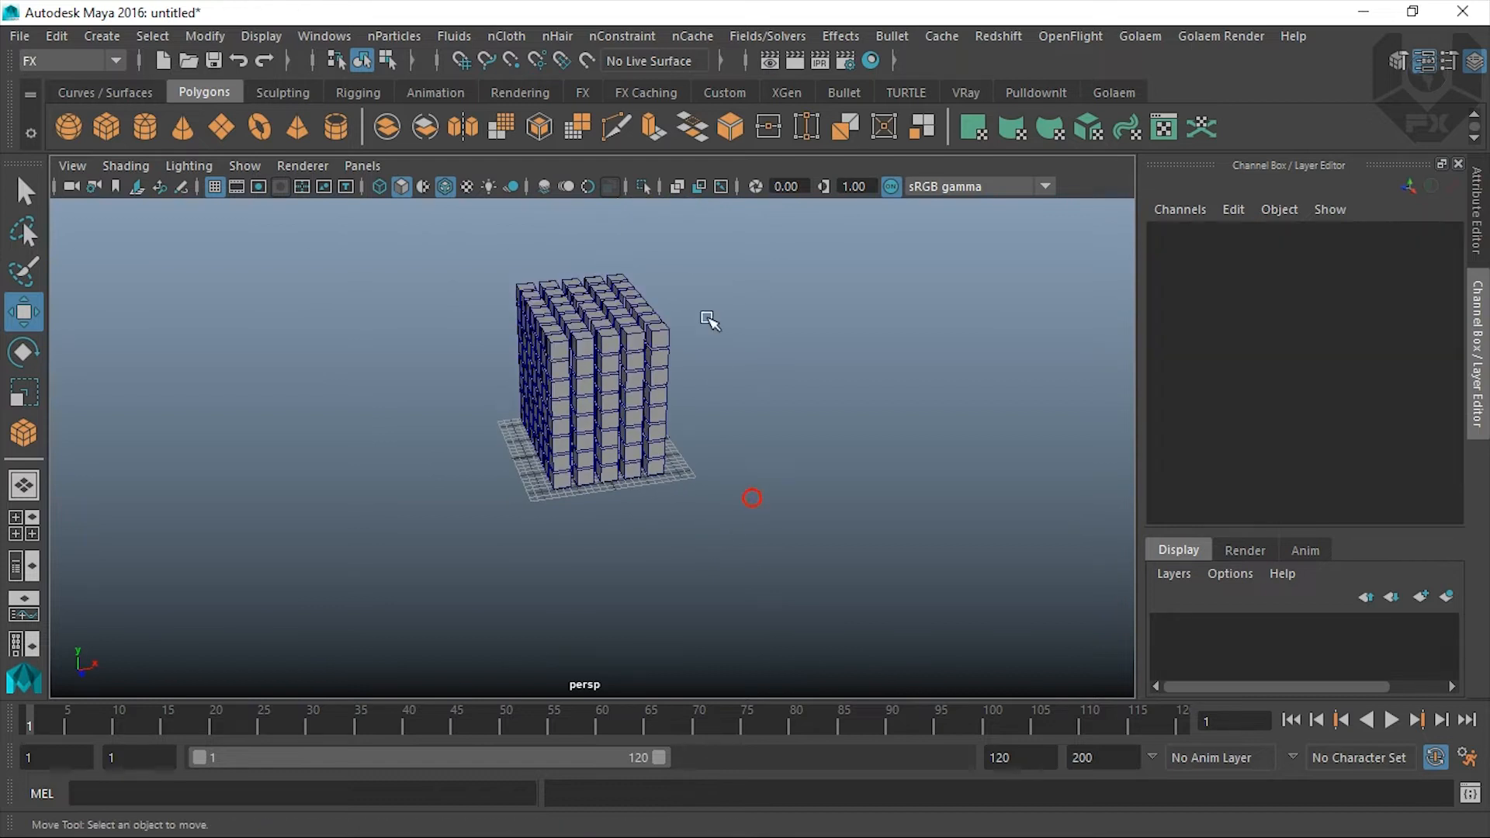
pyautogui.keyDown('alt'); pyautogui.moveTo(762, 434); pyautogui.dragTo(598, 399); pyautogui.keyUp('alt')
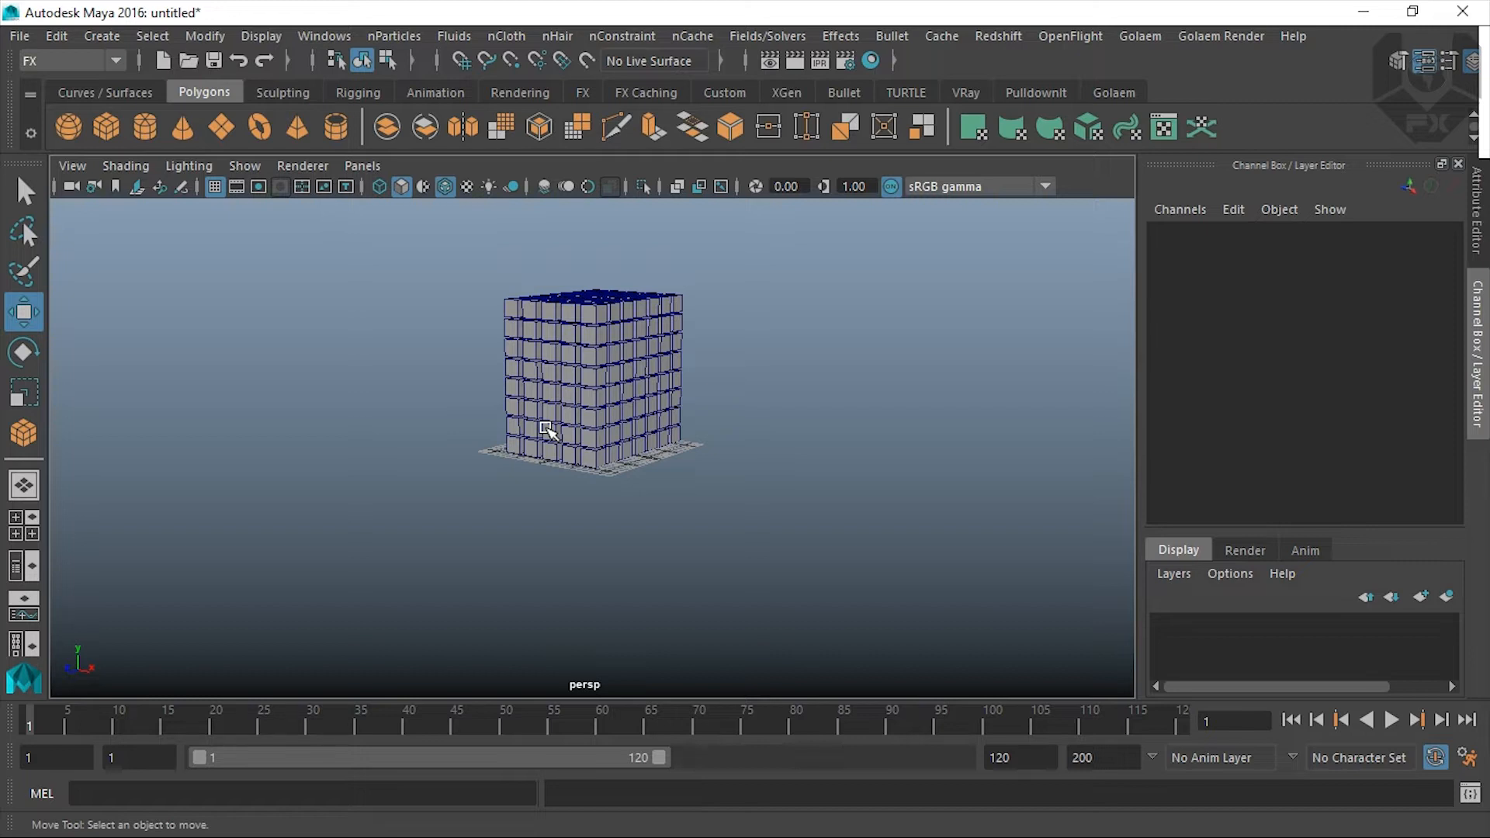
pyautogui.moveTo(428, 401)
pyautogui.keyDown('alt'); pyautogui.mouseDown()
pyautogui.moveTo(476, 416)
pyautogui.moveTo(416, 422)
pyautogui.mouseUp(); pyautogui.keyUp('alt')
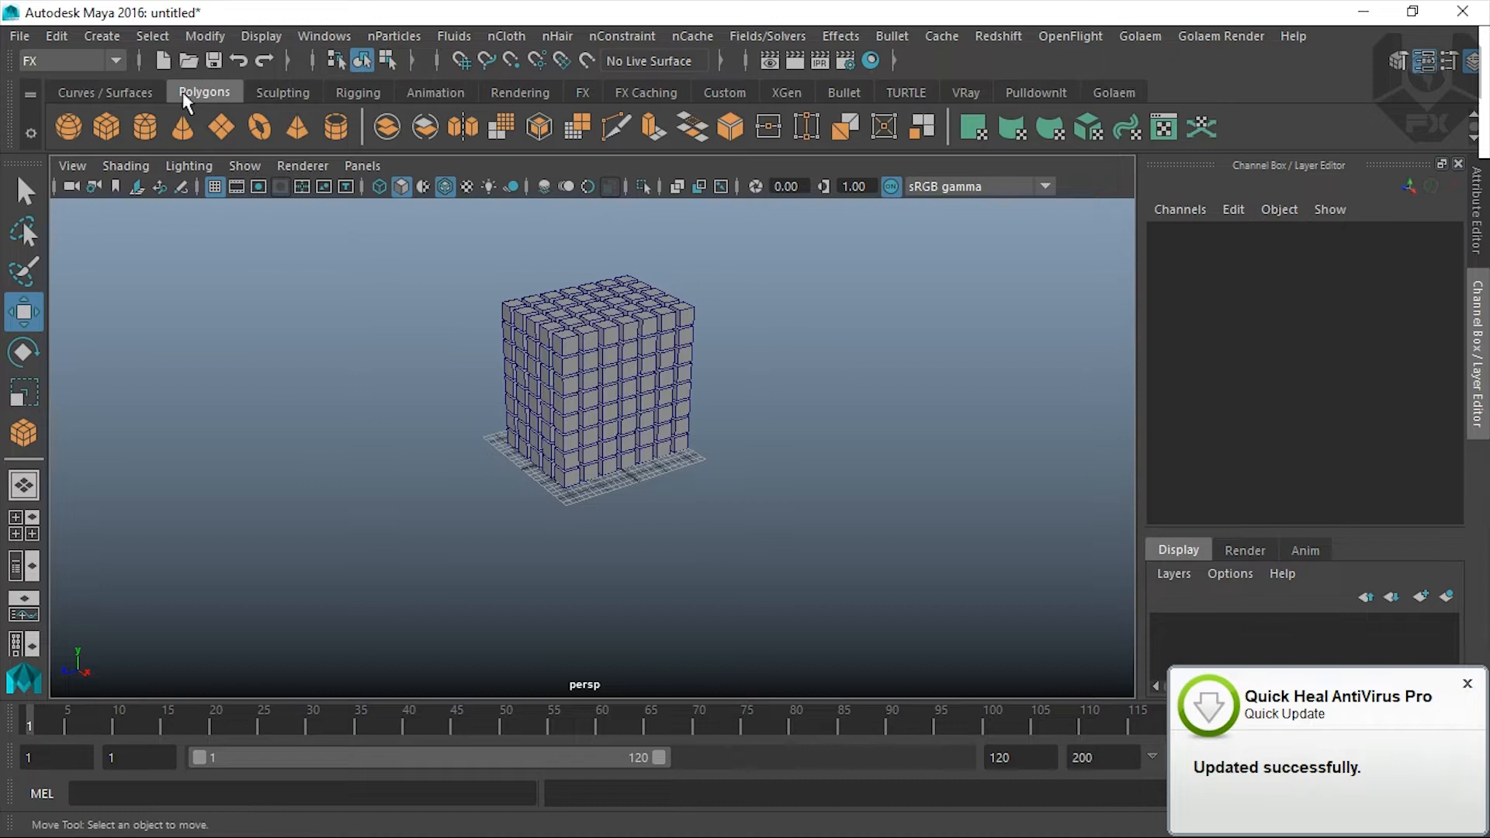
# Step: Create a polygon sphere with radius about 4.84 in front of the stack and move it to X about 1.94, Y 8.55
pyautogui.click(76, 133)
pyautogui.moveTo(276, 528); pyautogui.dragTo(318, 553)
pyautogui.keyDown('alt'); pyautogui.moveTo(462, 530); pyautogui.dragTo(581, 496); pyautogui.keyUp('alt')
pyautogui.moveTo(515, 457); pyautogui.dragTo(525, 373)
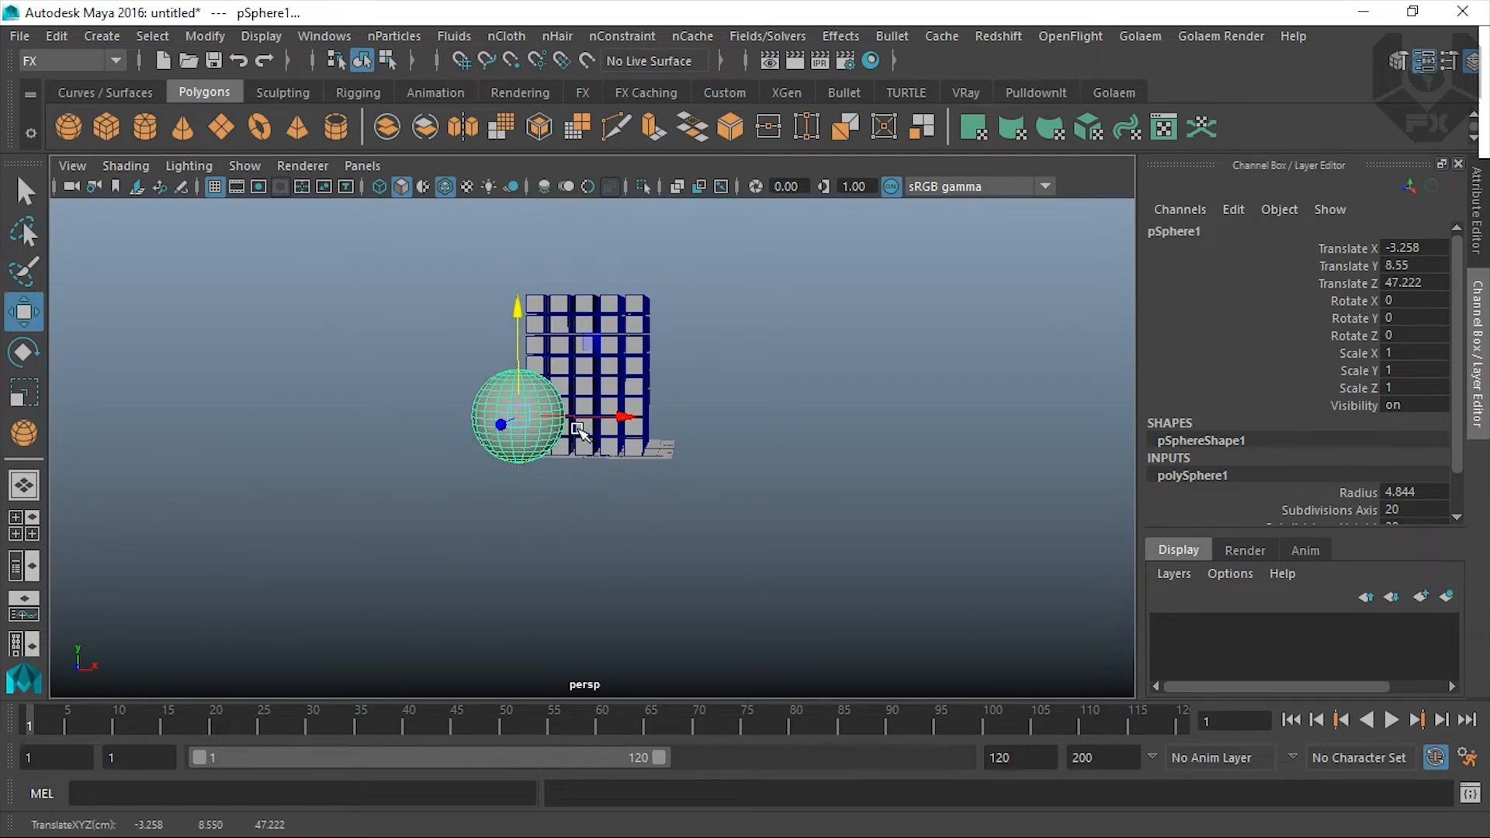
pyautogui.moveTo(578, 430); pyautogui.dragTo(599, 424)
# Step: Centre the sphere on the cube stack in the front view at Translate X about -0.16 and Y about 13.64
pyautogui.press('space')
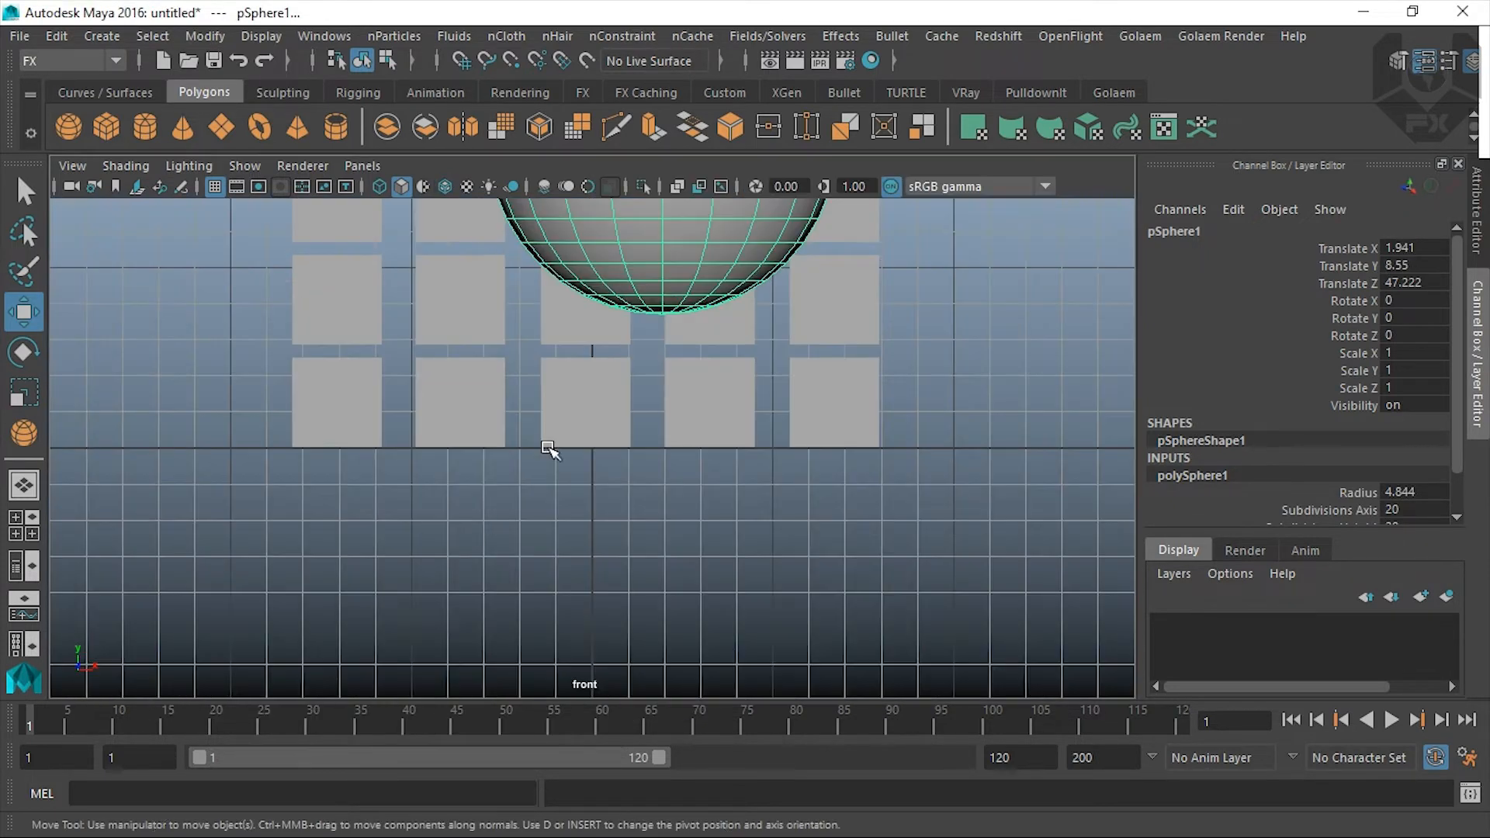
pyautogui.scroll(-8, 549, 450)
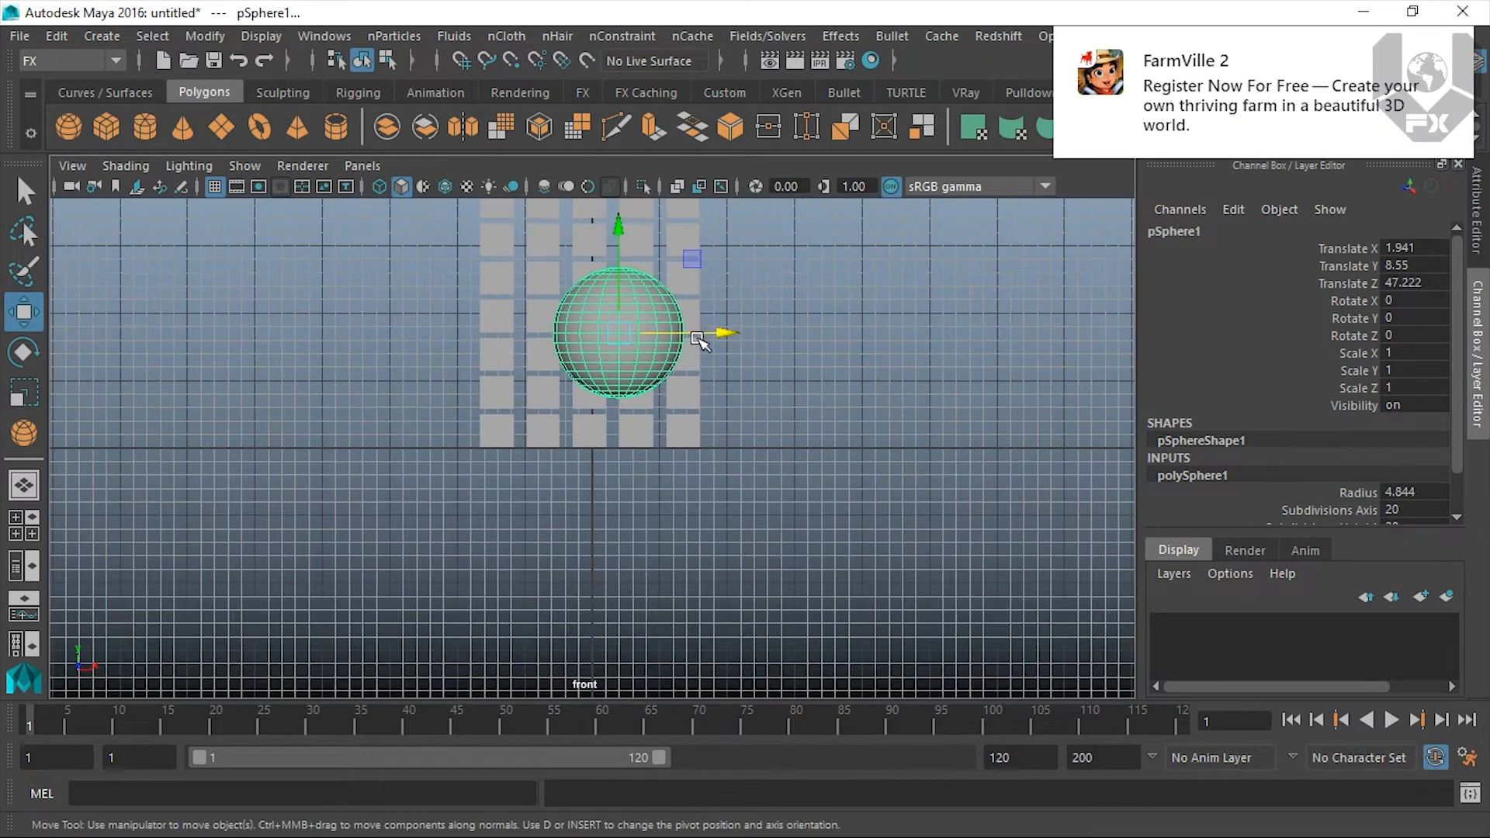
pyautogui.moveTo(697, 338); pyautogui.dragTo(675, 336)
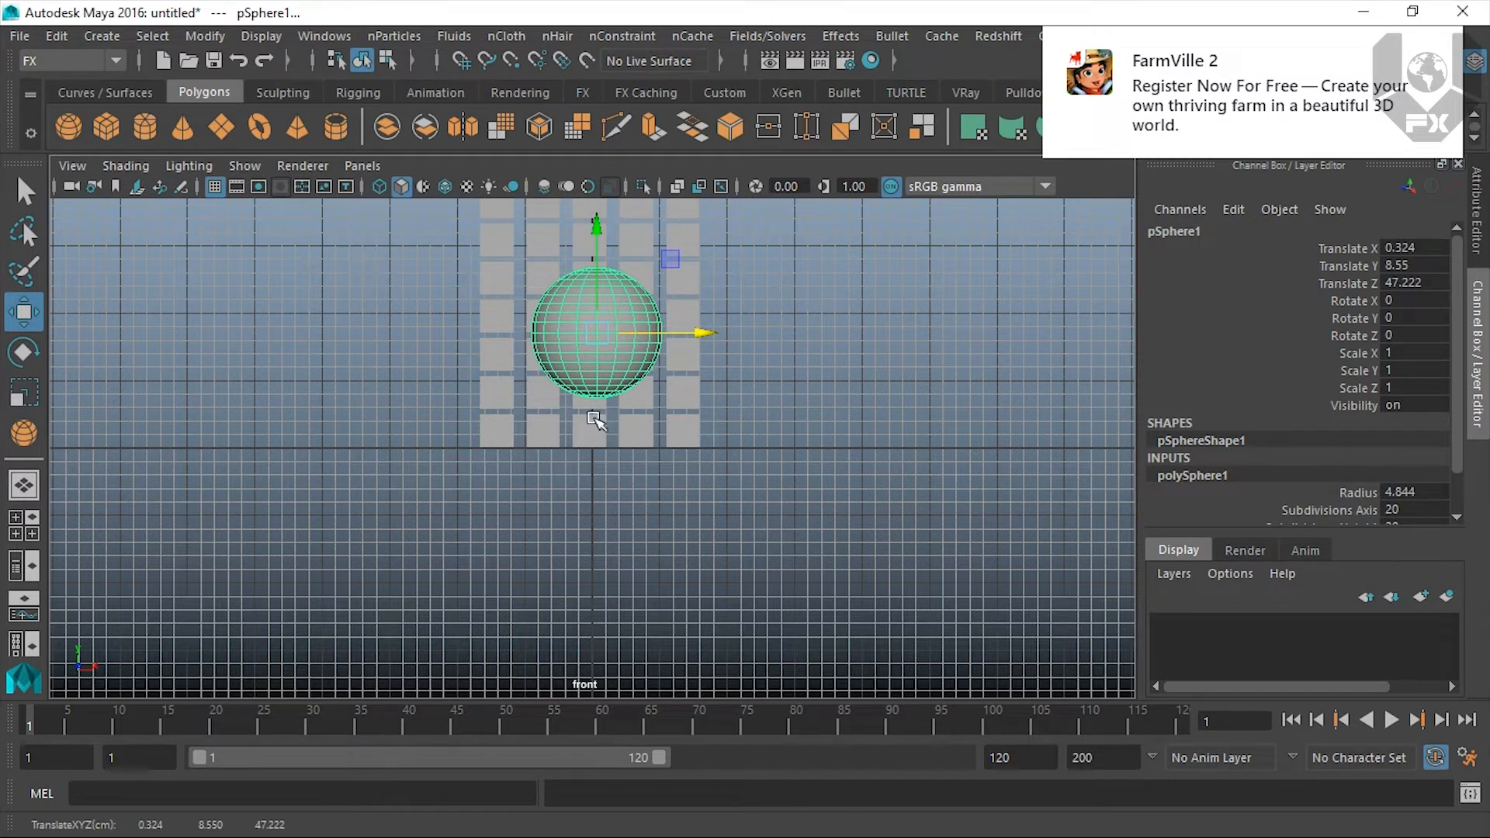
pyautogui.moveTo(598, 260); pyautogui.dragTo(599, 190)
pyautogui.moveTo(696, 267); pyautogui.dragTo(681, 265)
pyautogui.press('space')
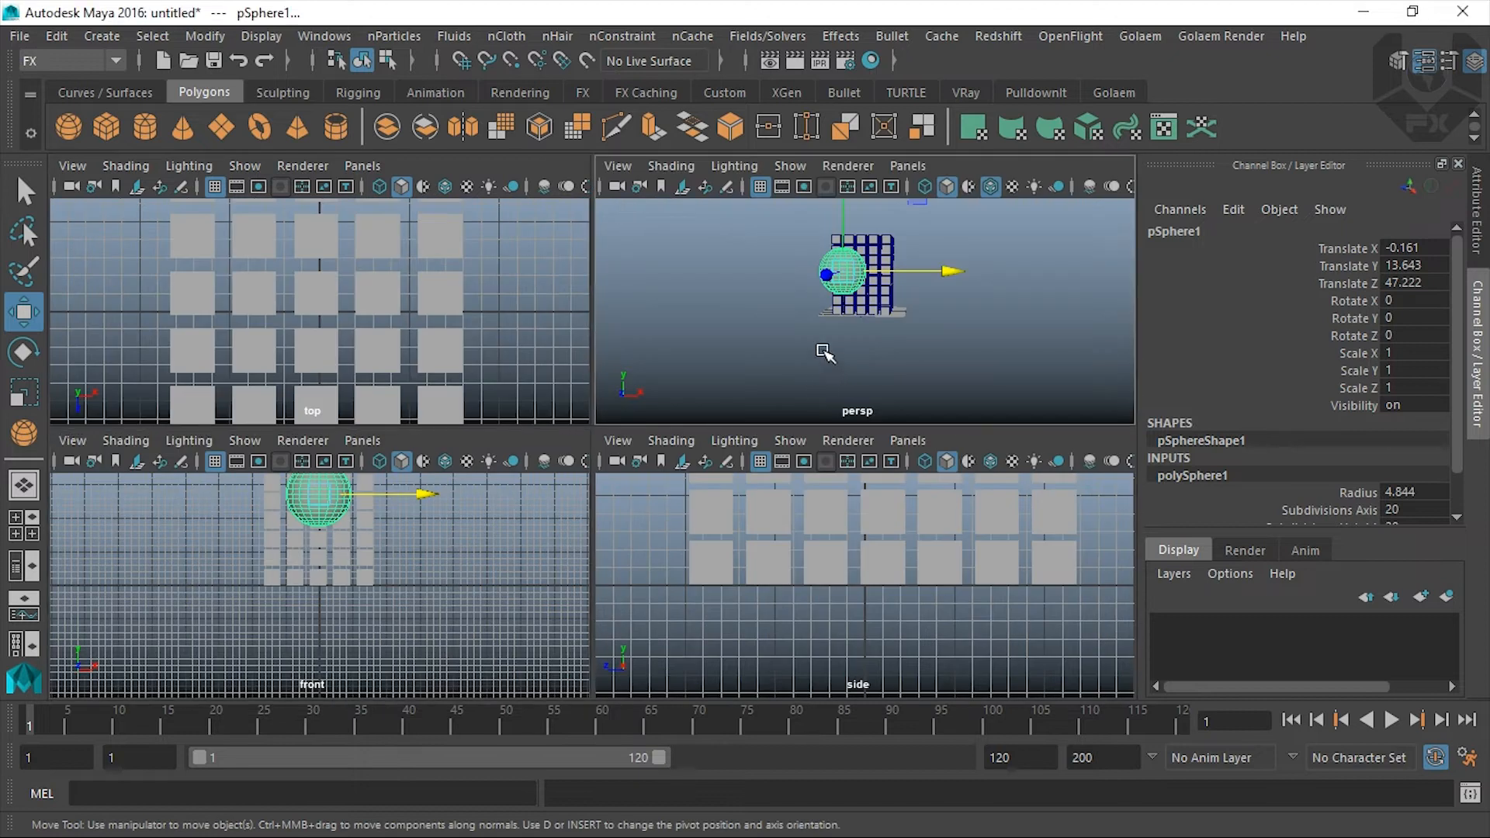
pyautogui.press('space')
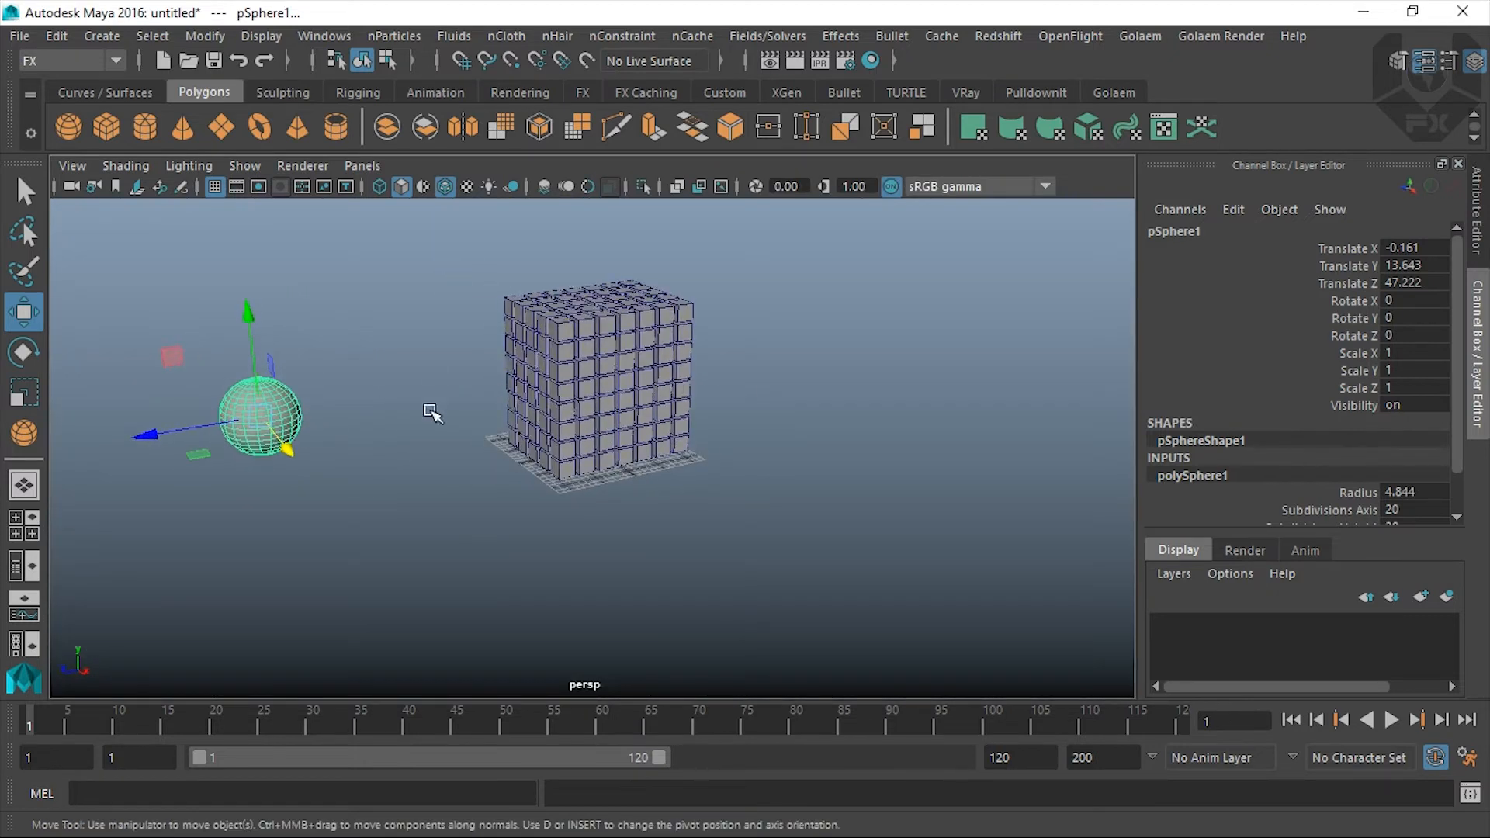
pyautogui.press('f')
pyautogui.scroll(-5, 792, 397)
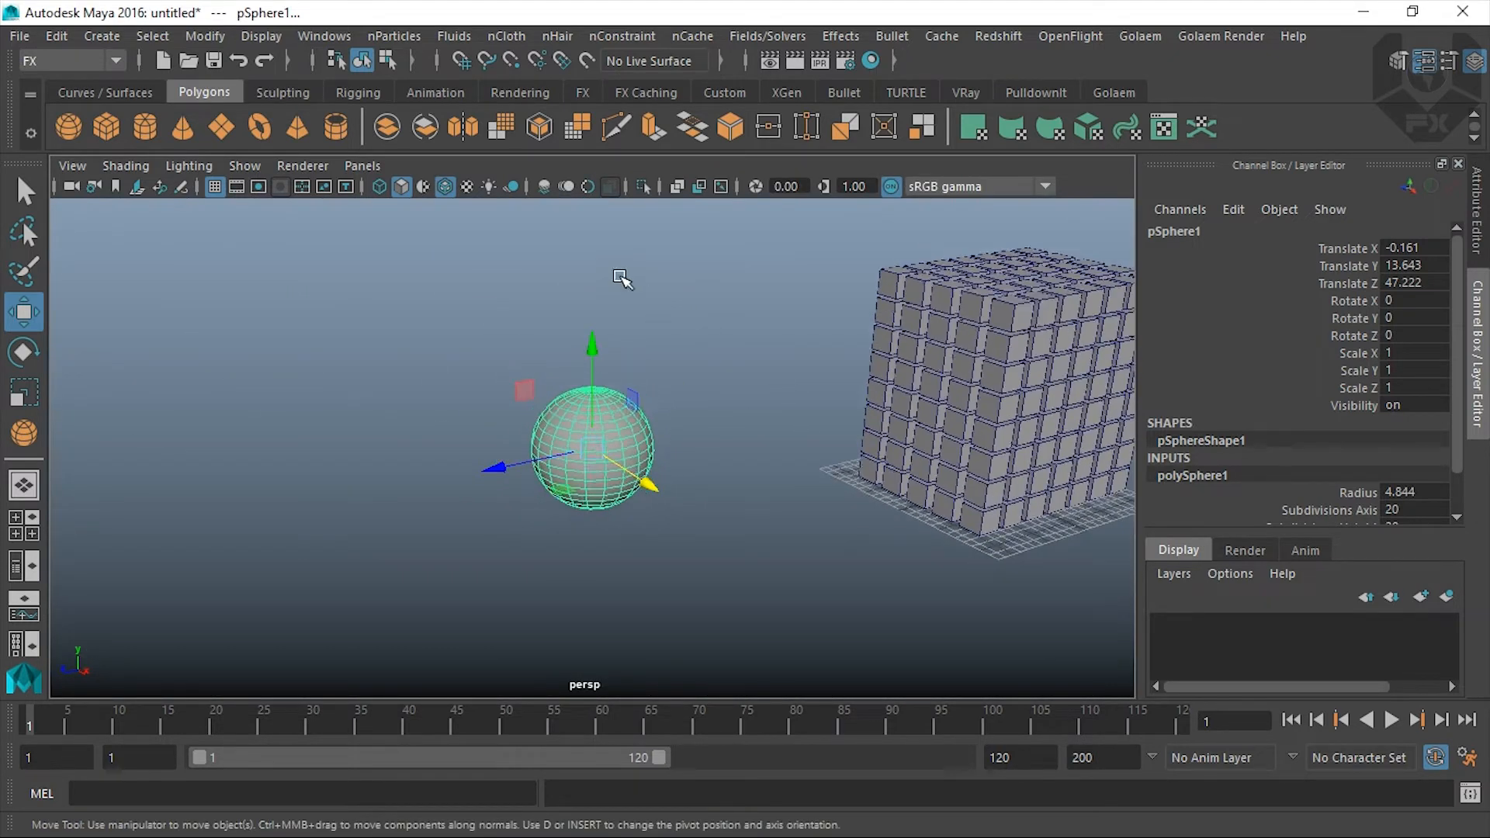
pyautogui.scroll(-4, 741, 402)
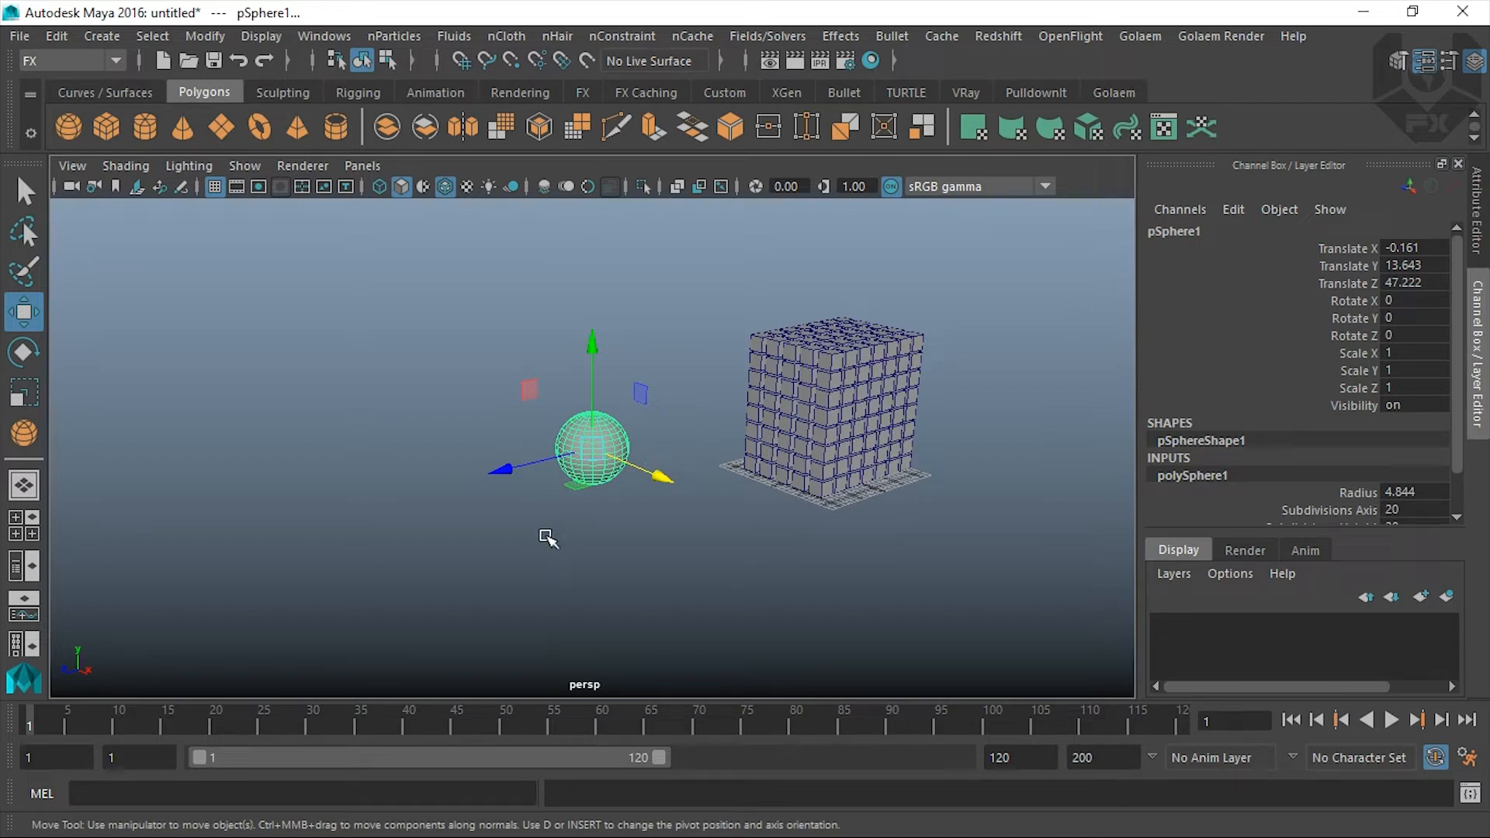
# Step: Select all cubes in the stack without the sphere and frame them in the perspective view
pyautogui.moveTo(677, 491)
pyautogui.keyDown('alt'); pyautogui.mouseDown()
pyautogui.moveTo(690, 494)
pyautogui.moveTo(619, 486)
pyautogui.mouseUp(); pyautogui.keyUp('alt')
pyautogui.moveTo(774, 258)
pyautogui.mouseDown()
pyautogui.moveTo(1015, 604)
pyautogui.moveTo(1071, 610)
pyautogui.mouseUp()
pyautogui.keyDown('alt'); pyautogui.moveTo(824, 542); pyautogui.dragTo(849, 484); pyautogui.keyUp('alt')
pyautogui.press('f')
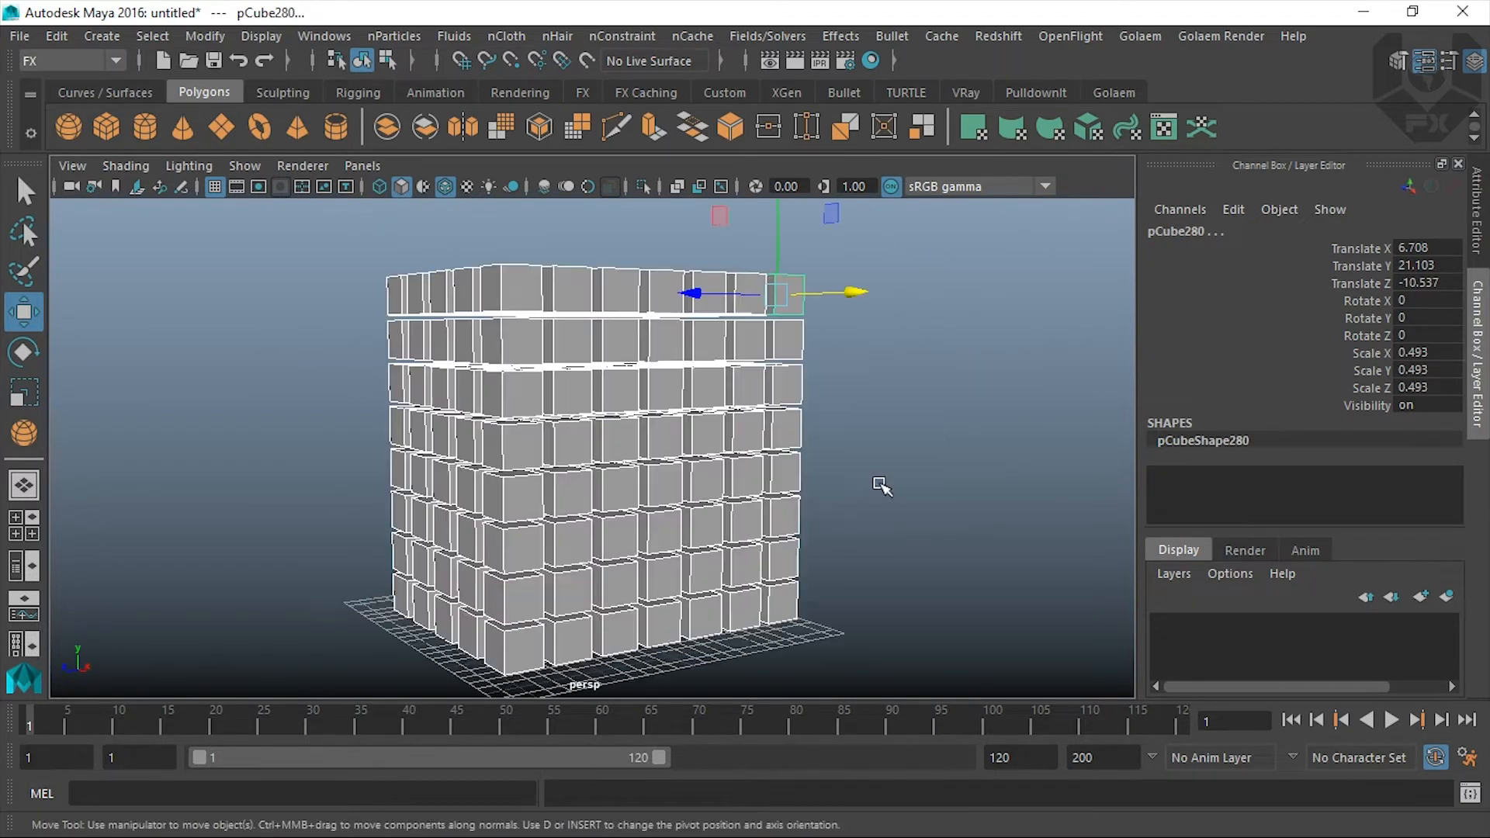
# Step: Reselect all cubes in the stack without the sphere and open the Bullet active rigid body creation options
pyautogui.click(910, 388)
pyautogui.scroll(-4, 879, 387)
pyautogui.keyDown('alt'); pyautogui.moveTo(818, 423); pyautogui.dragTo(858, 462); pyautogui.keyUp('alt')
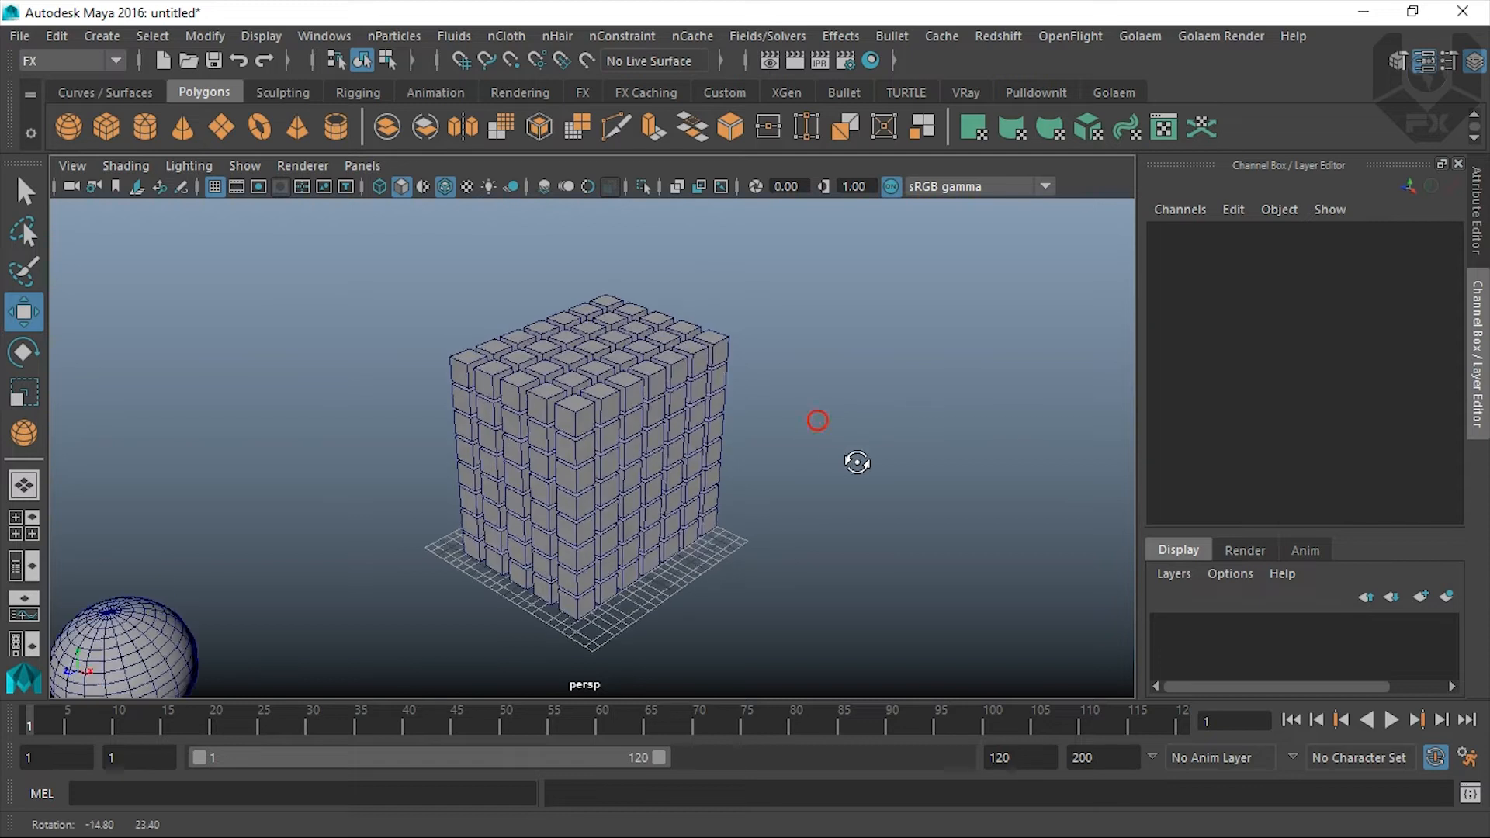
pyautogui.moveTo(402, 242); pyautogui.dragTo(947, 682)
pyautogui.keyDown('alt'); pyautogui.moveTo(848, 466); pyautogui.dragTo(872, 426); pyautogui.keyUp('alt')
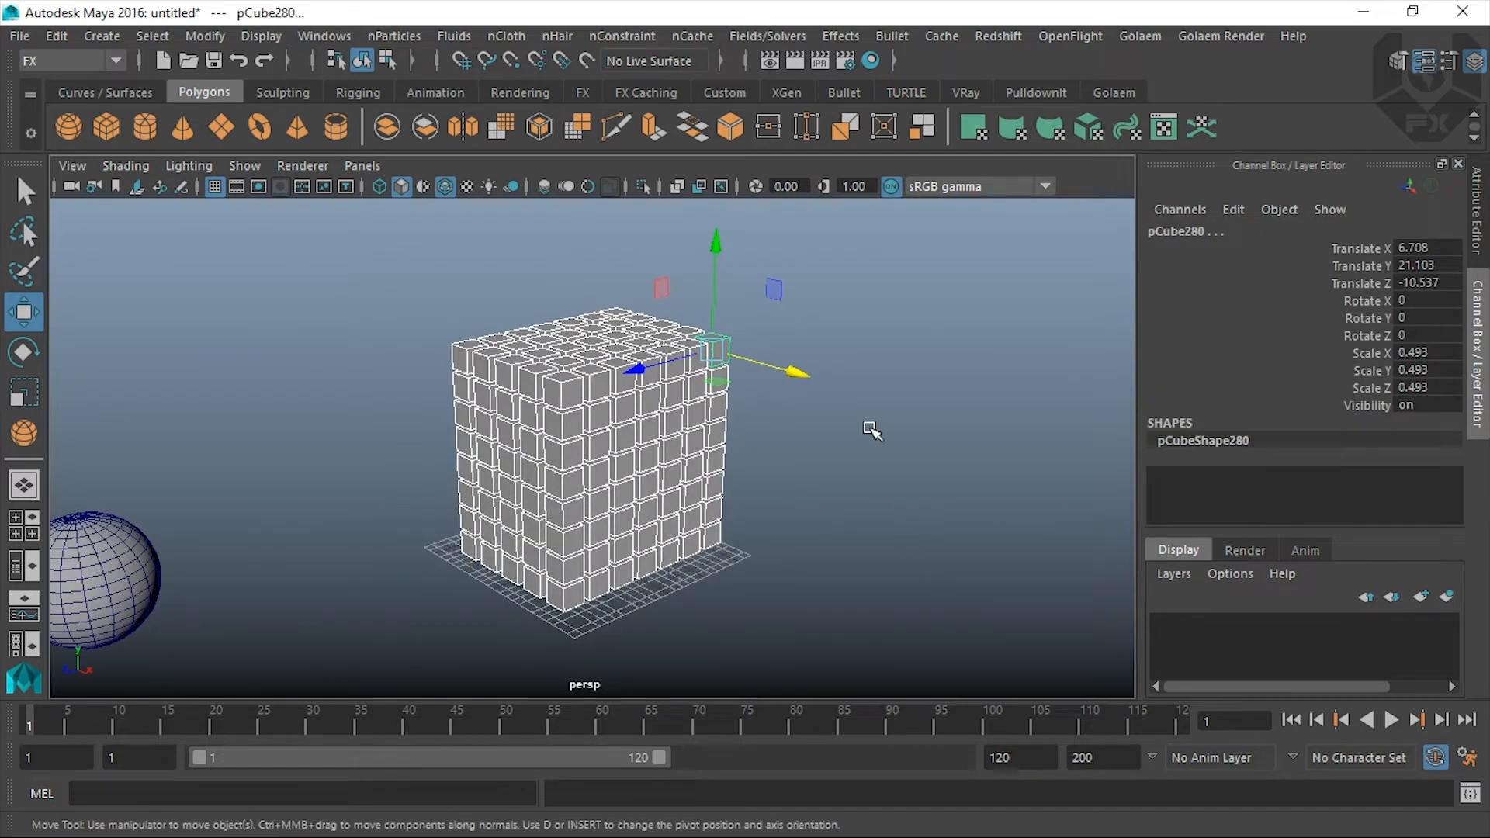
pyautogui.click(904, 34)
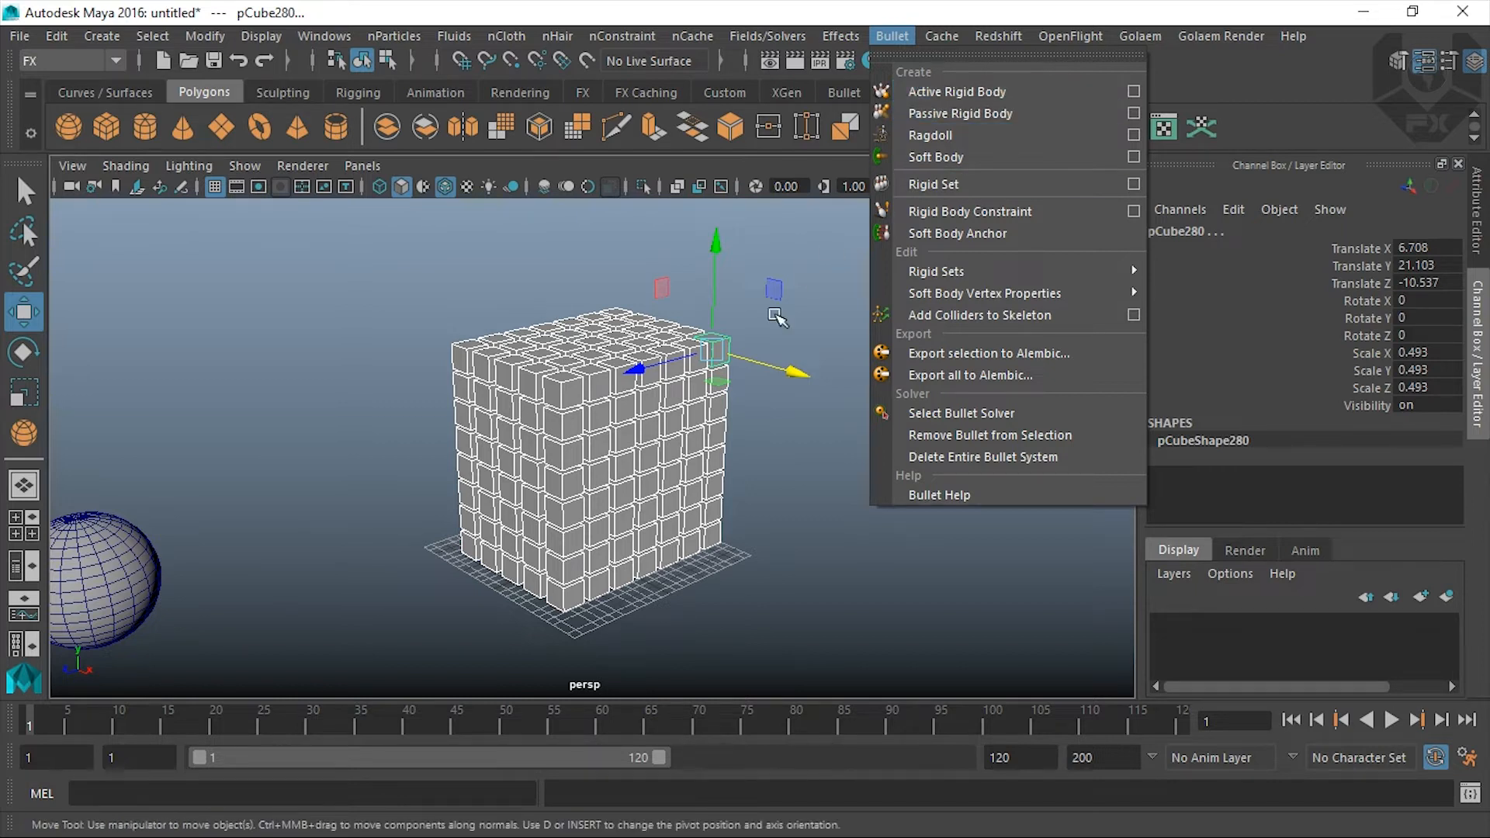
pyautogui.click(1134, 91)
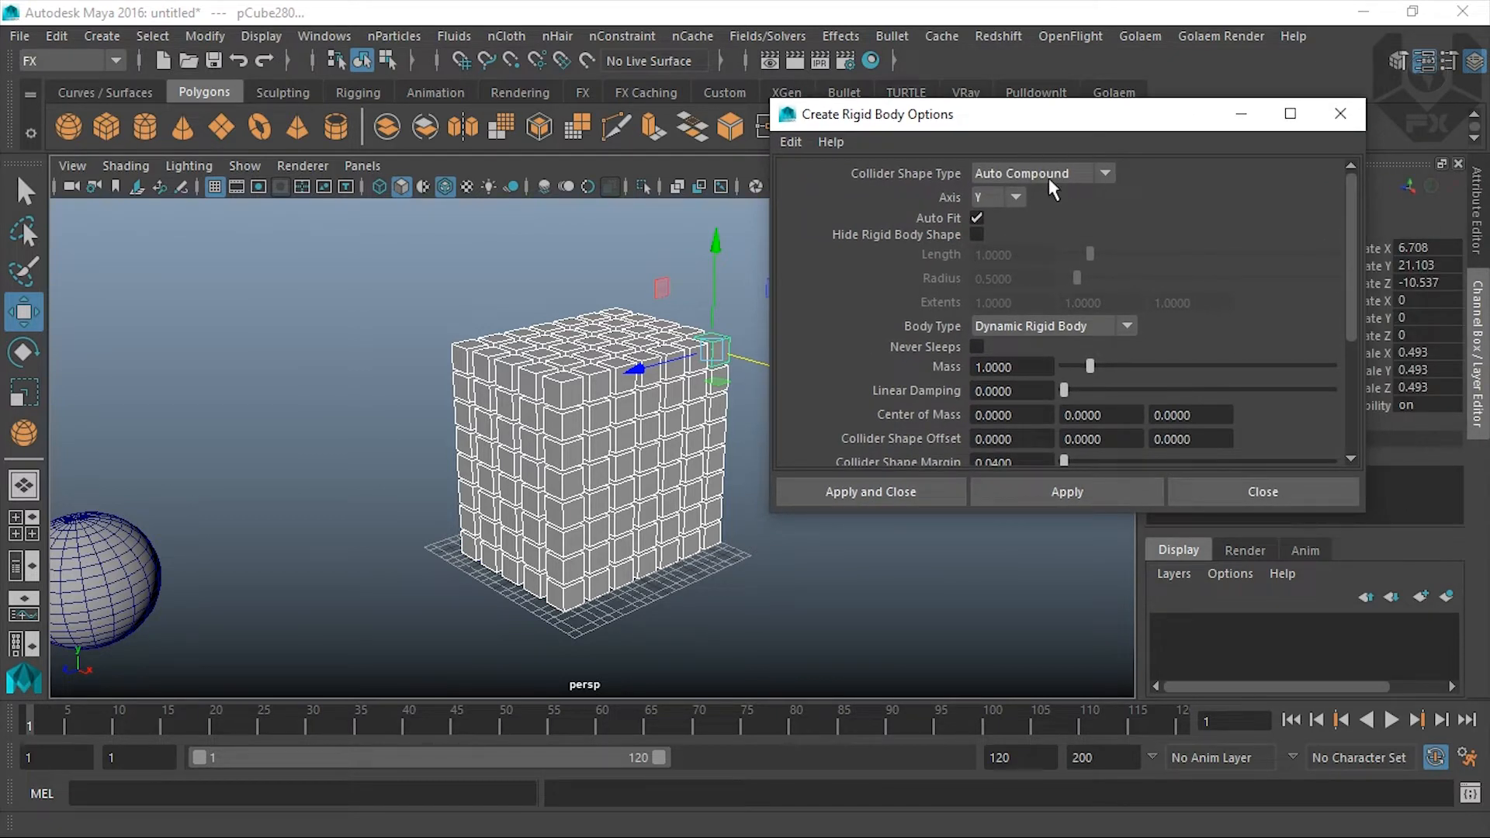
# Step: Create active rigid bodies from the selected cubes with the Auto Compound collider shape and Initially Sleeping enabled
pyautogui.click(1068, 183)
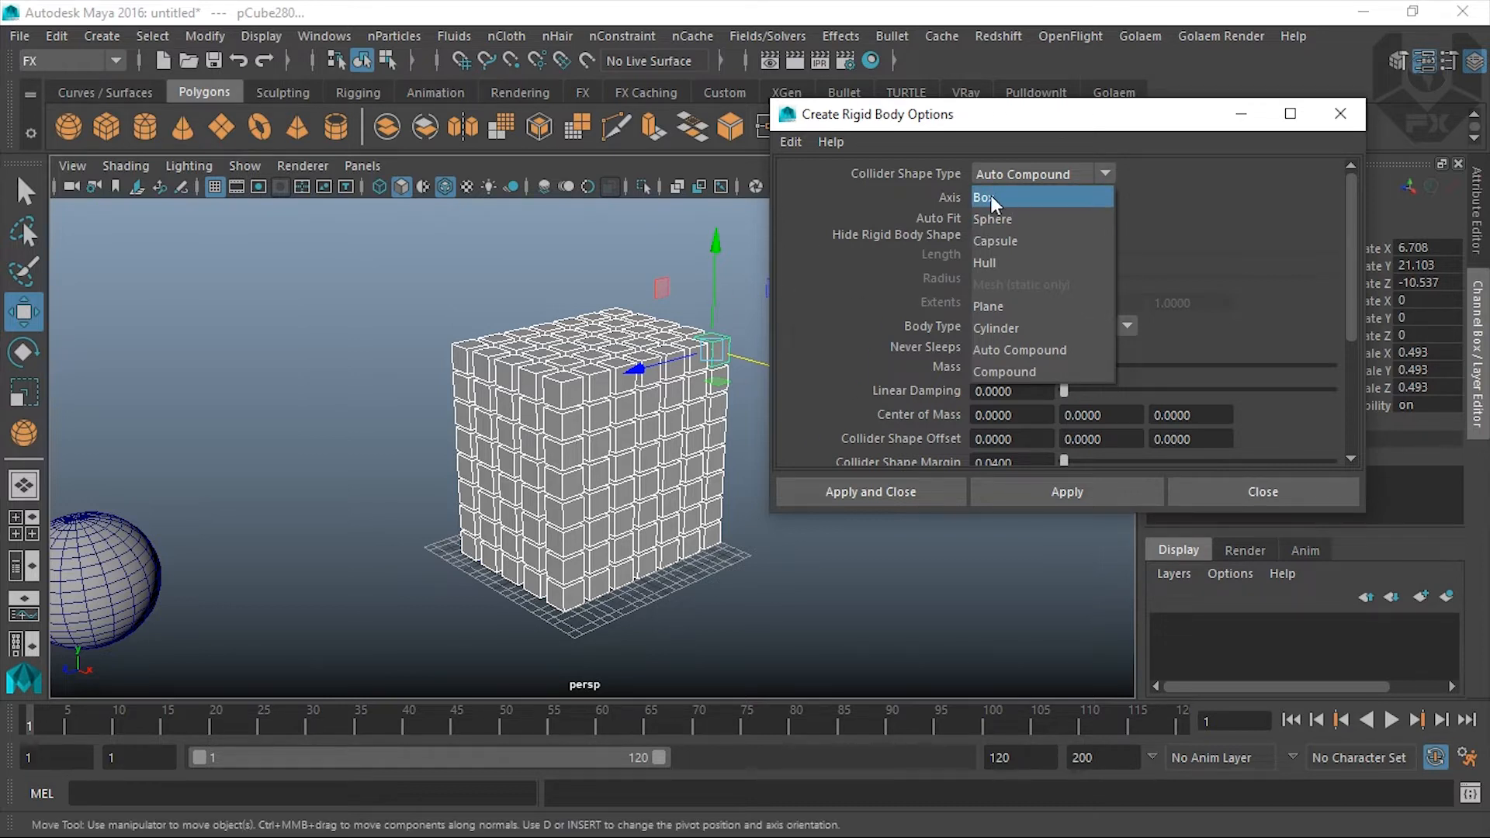
pyautogui.click(1038, 350)
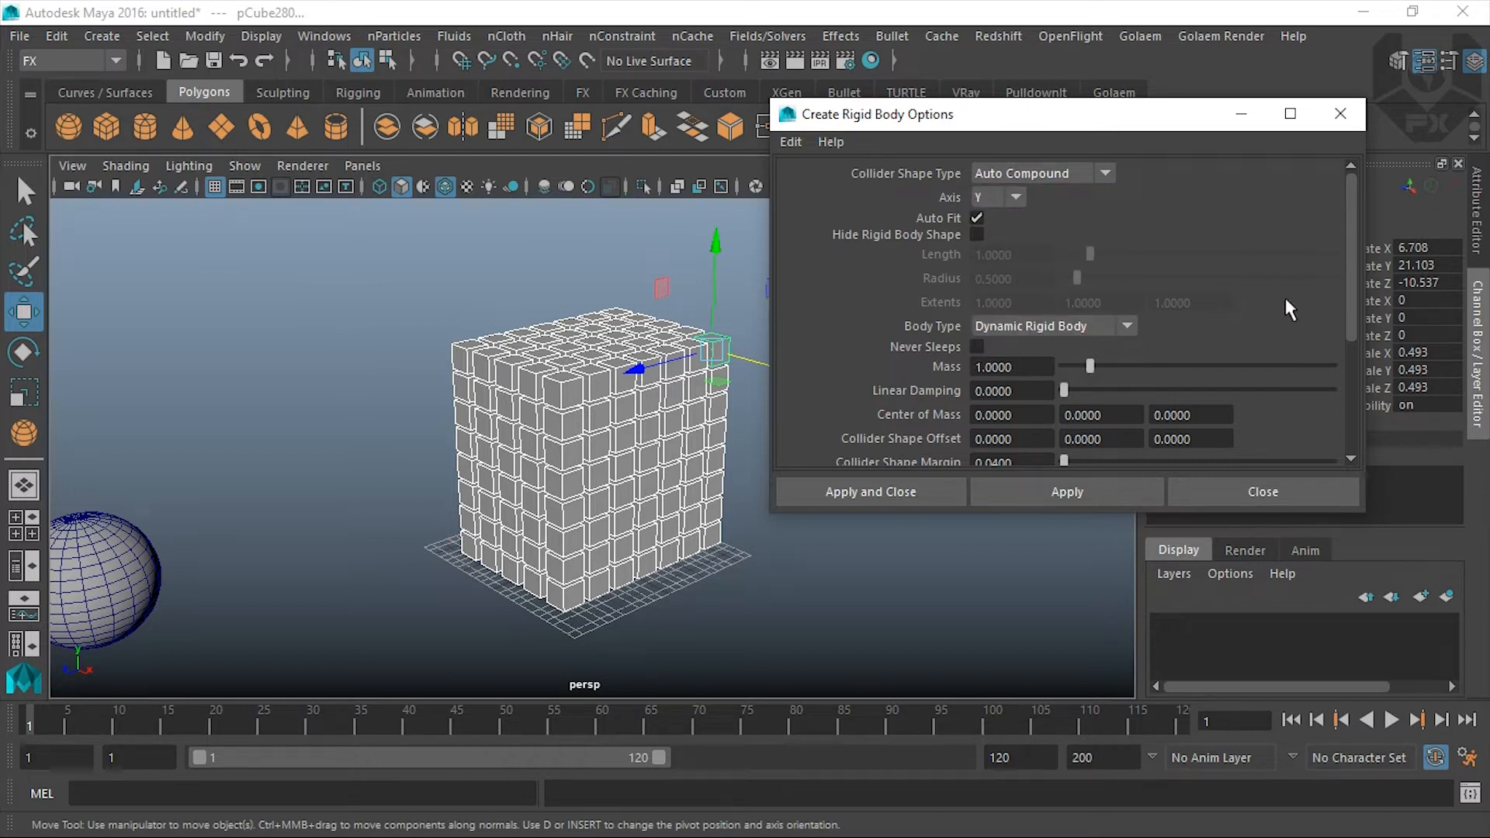
pyautogui.scroll(-4, 1354, 303)
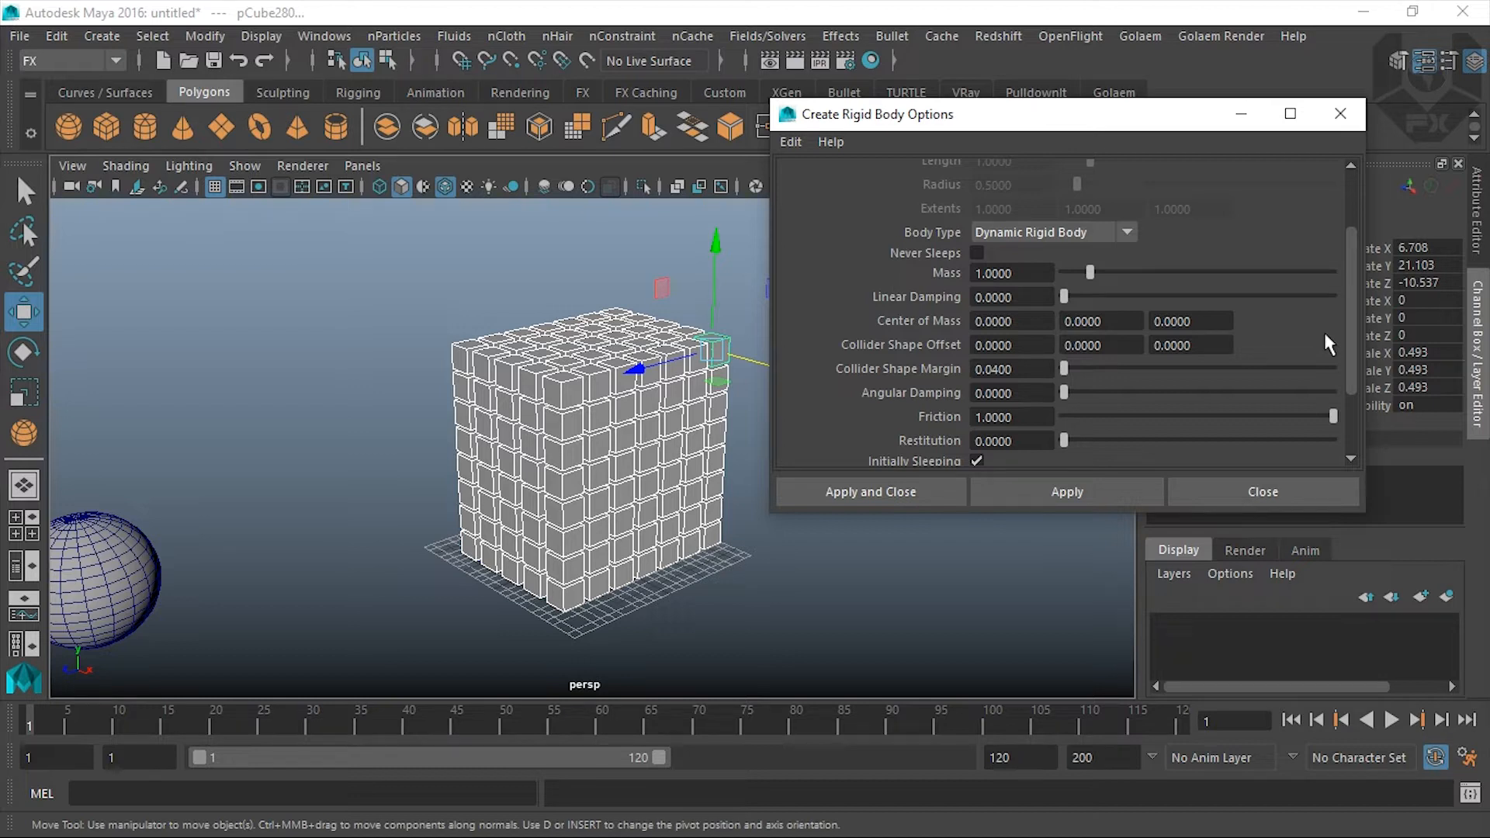
pyautogui.moveTo(1357, 262); pyautogui.dragTo(1342, 199)
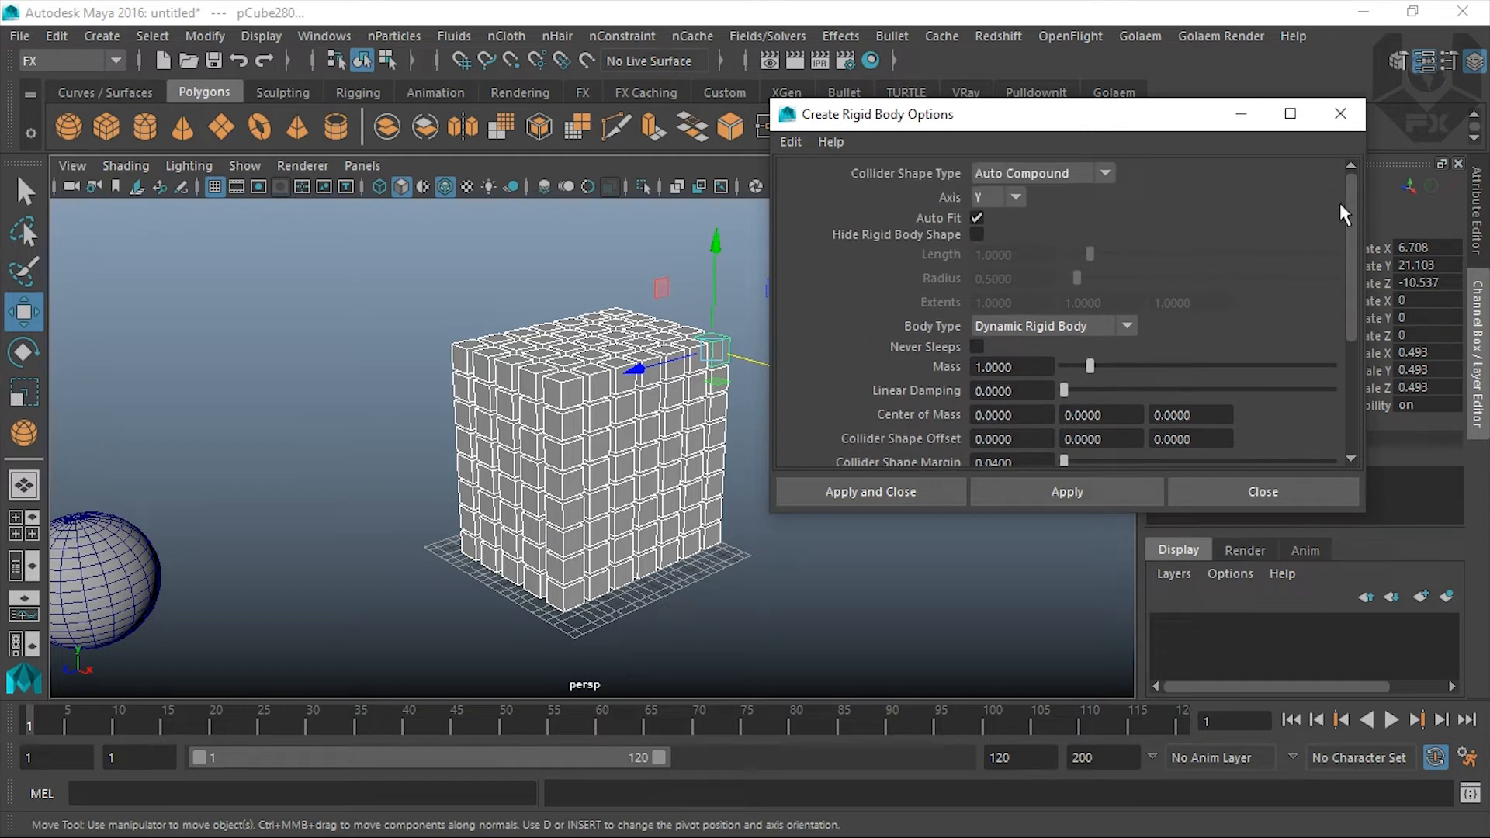
pyautogui.moveTo(1339, 204); pyautogui.dragTo(1352, 268)
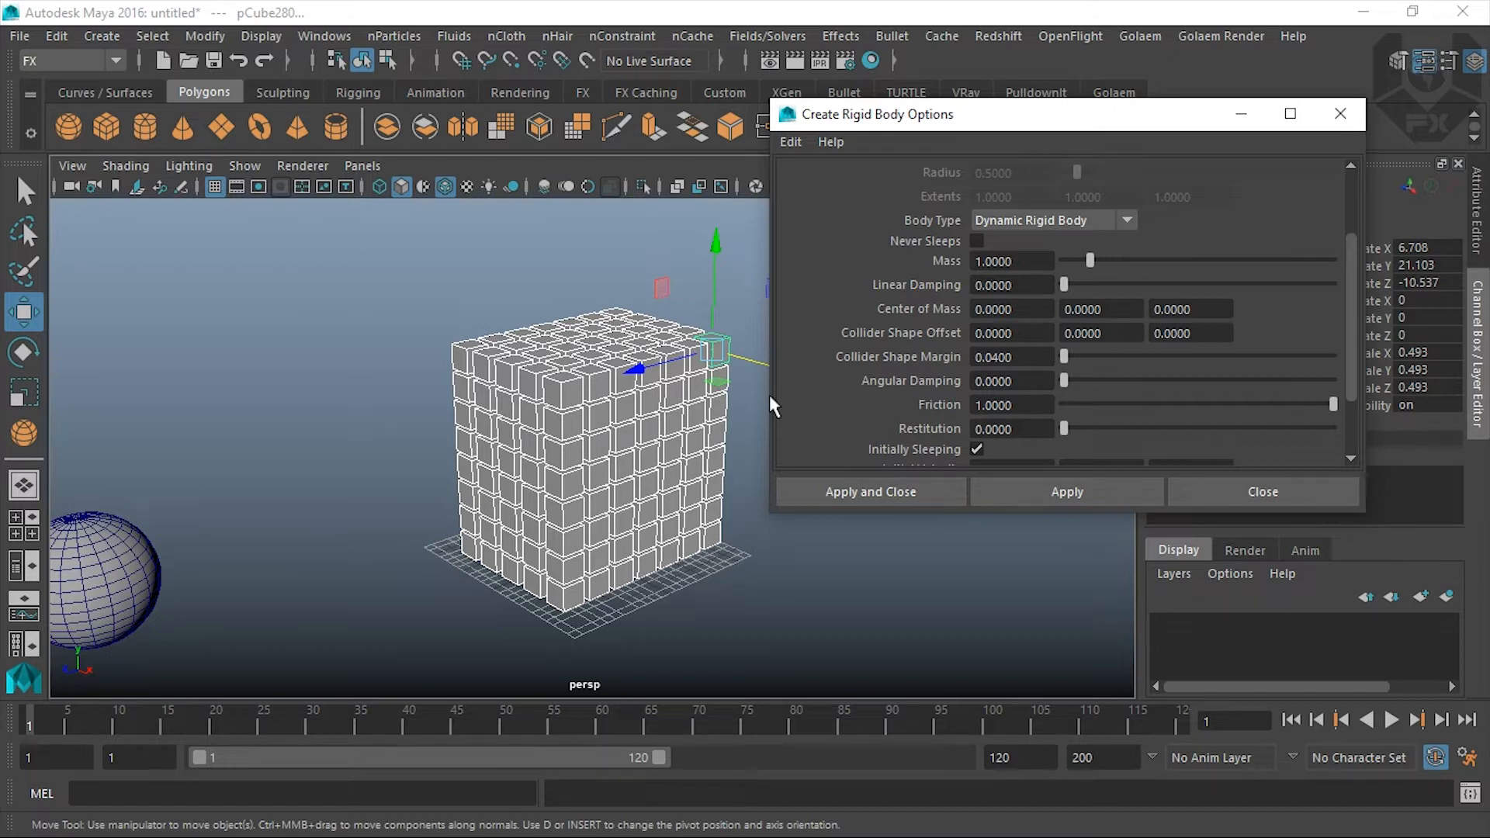
pyautogui.moveTo(1351, 256); pyautogui.dragTo(1345, 307)
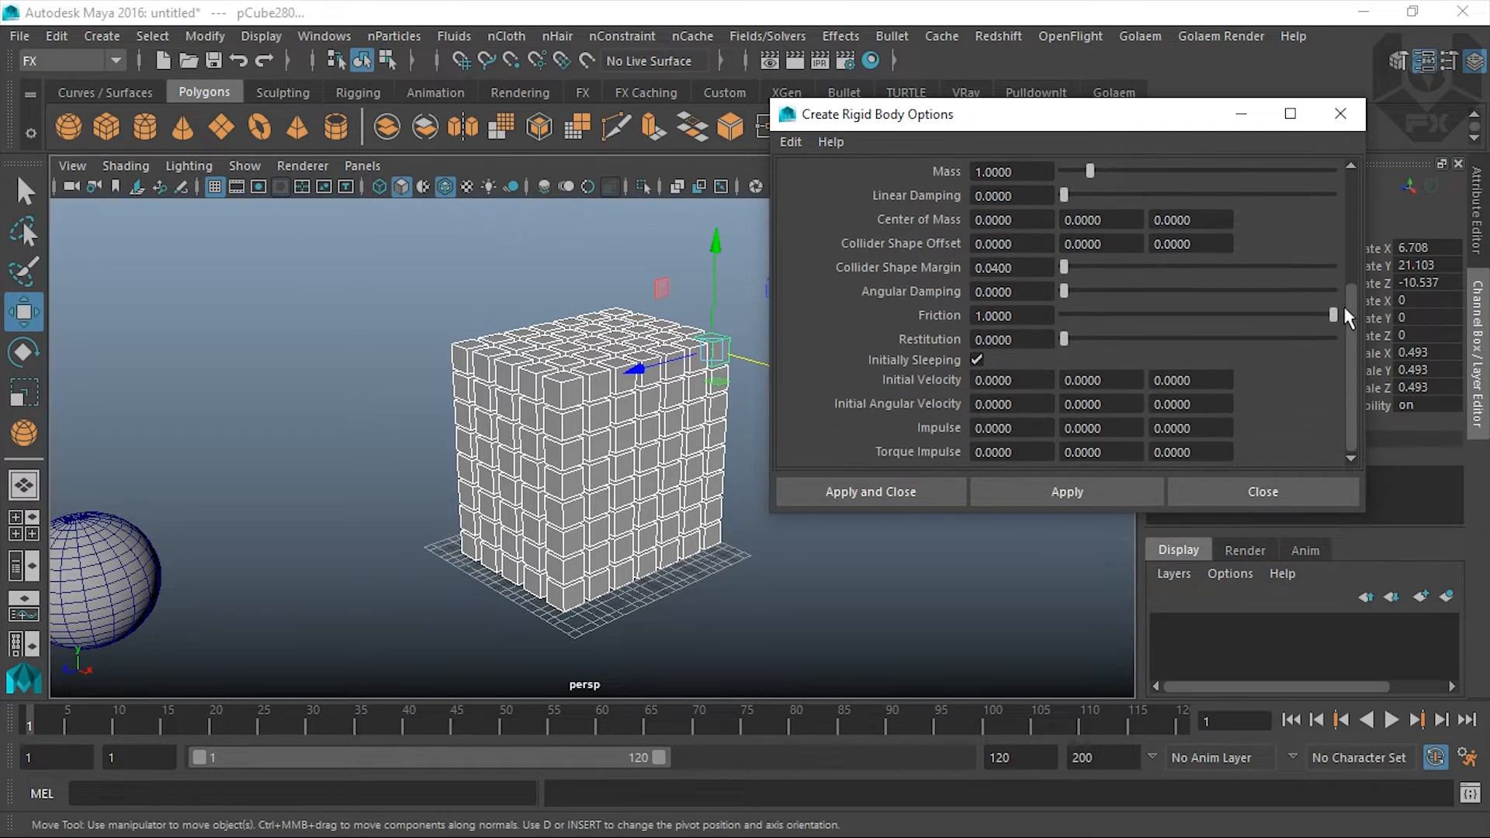
pyautogui.click(979, 360)
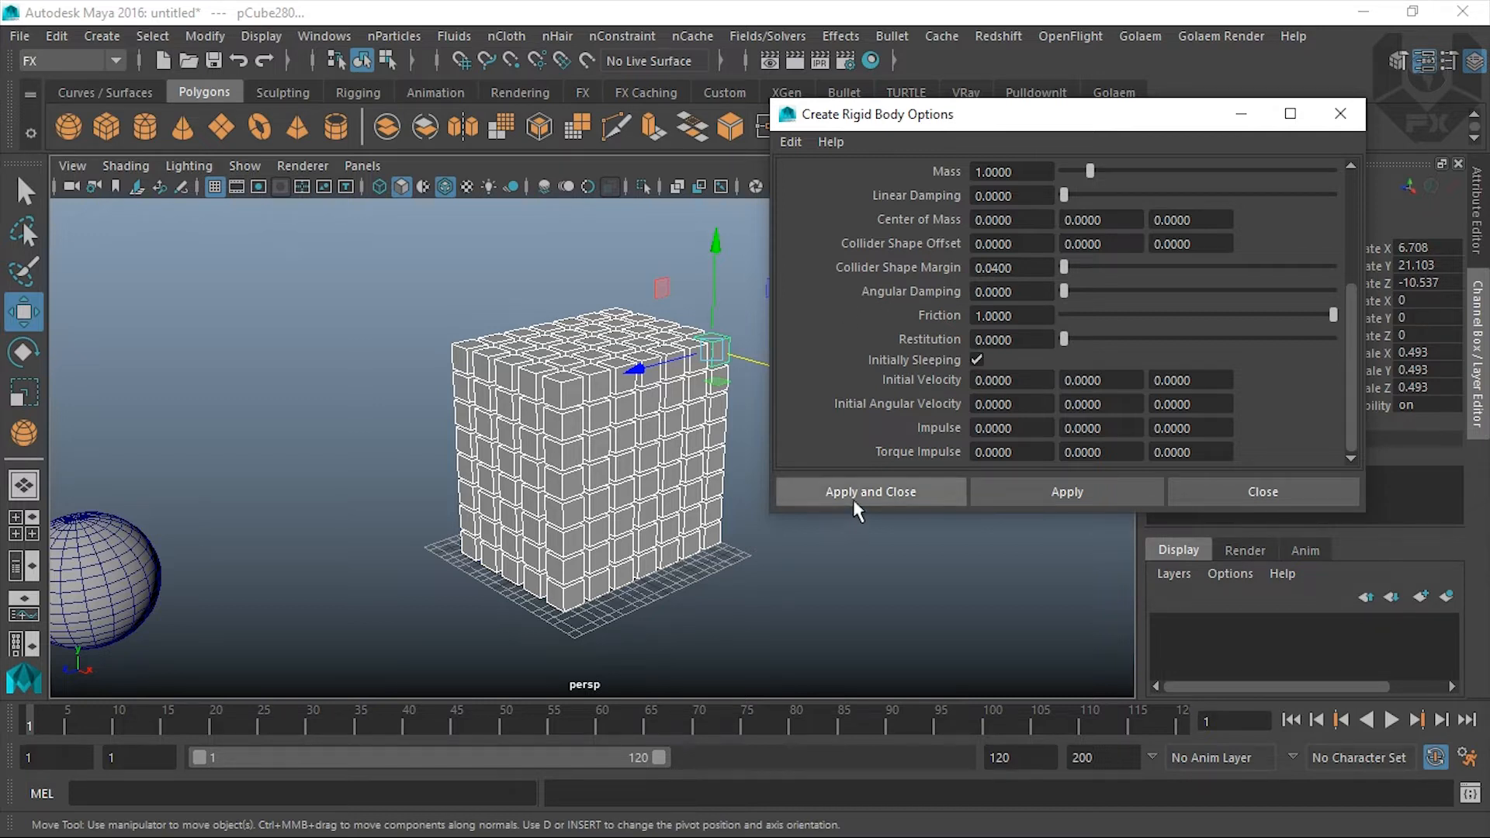
pyautogui.click(899, 504)
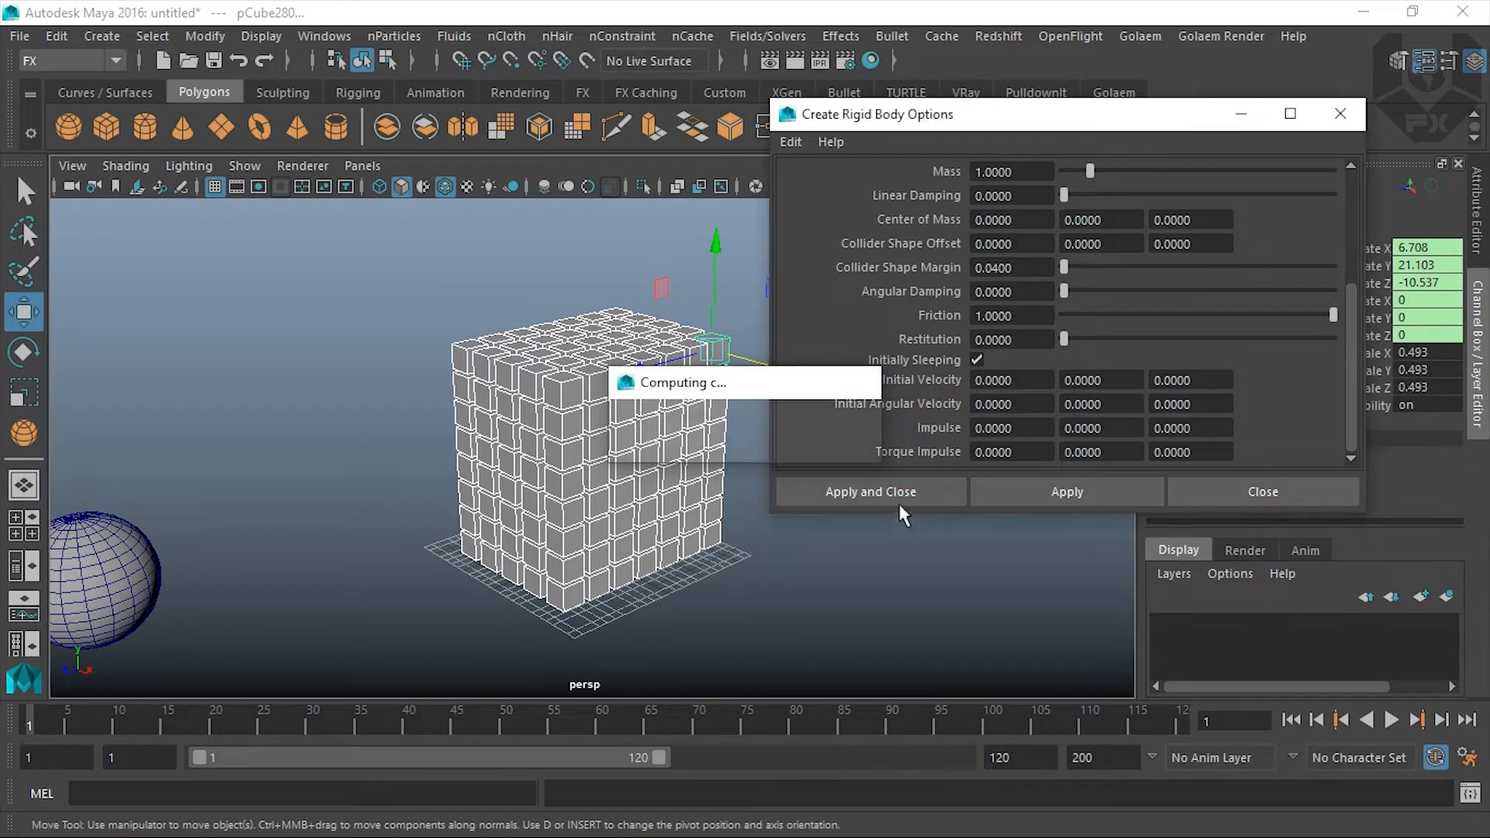
# Step: Make the sphere a Bullet active rigid body with the Sphere collider shape and Initially Sleeping disabled
pyautogui.keyDown('alt'); pyautogui.moveTo(466, 466); pyautogui.dragTo(804, 508); pyautogui.keyUp('alt')
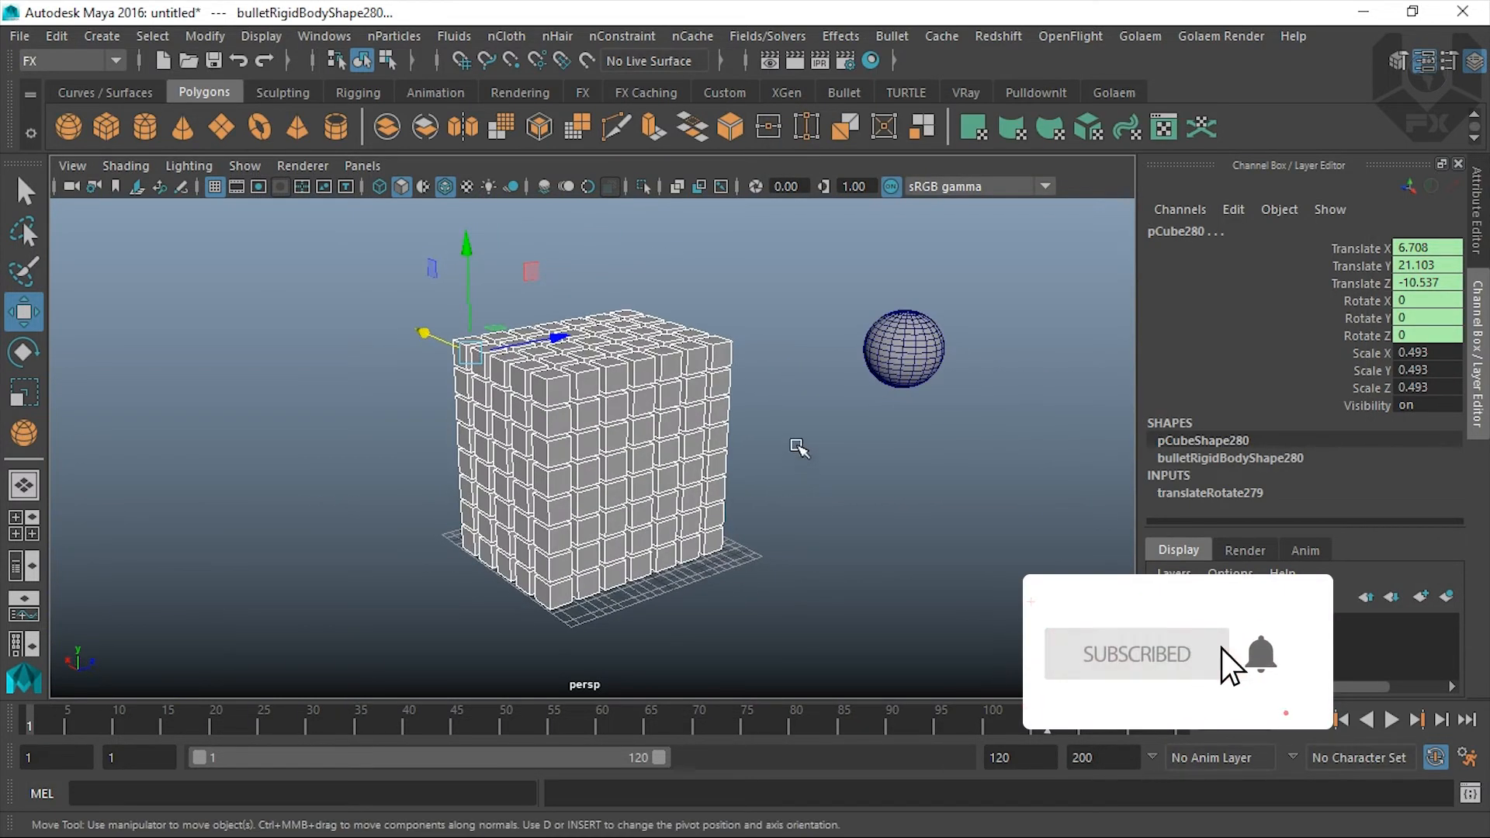
pyautogui.moveTo(1008, 256); pyautogui.dragTo(760, 483)
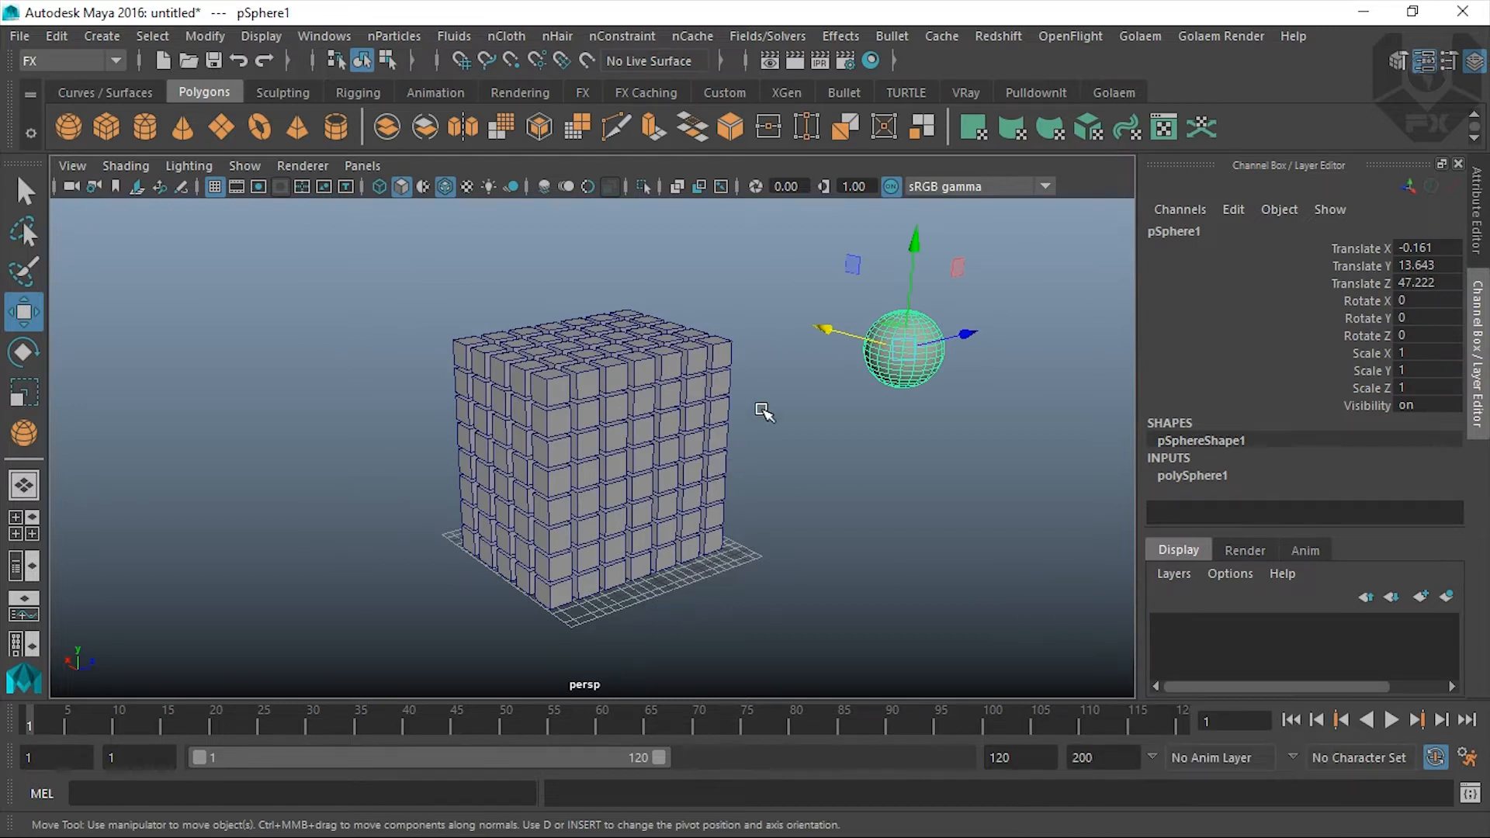
pyautogui.click(892, 37)
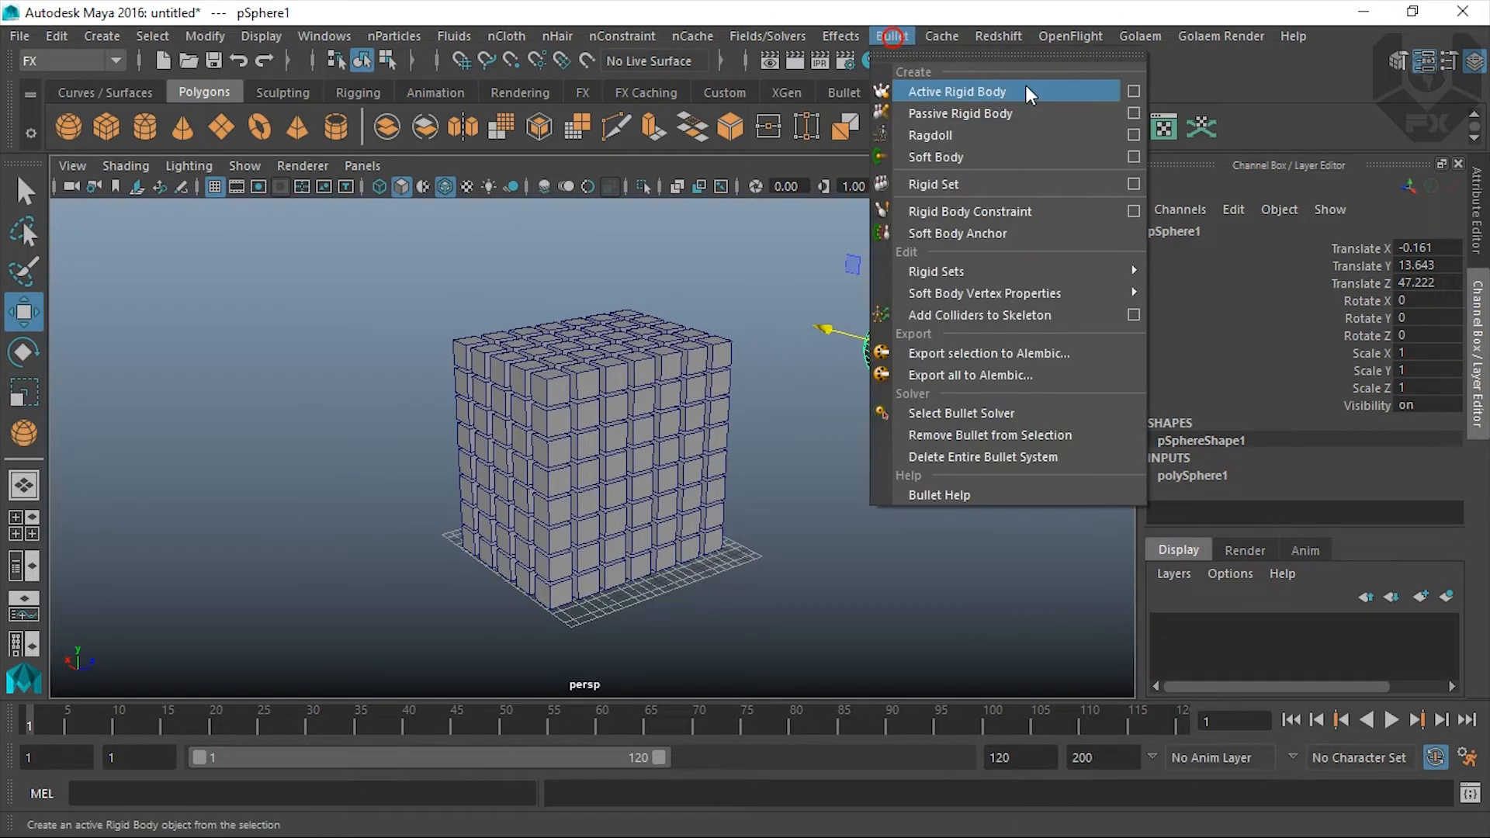
pyautogui.click(1134, 92)
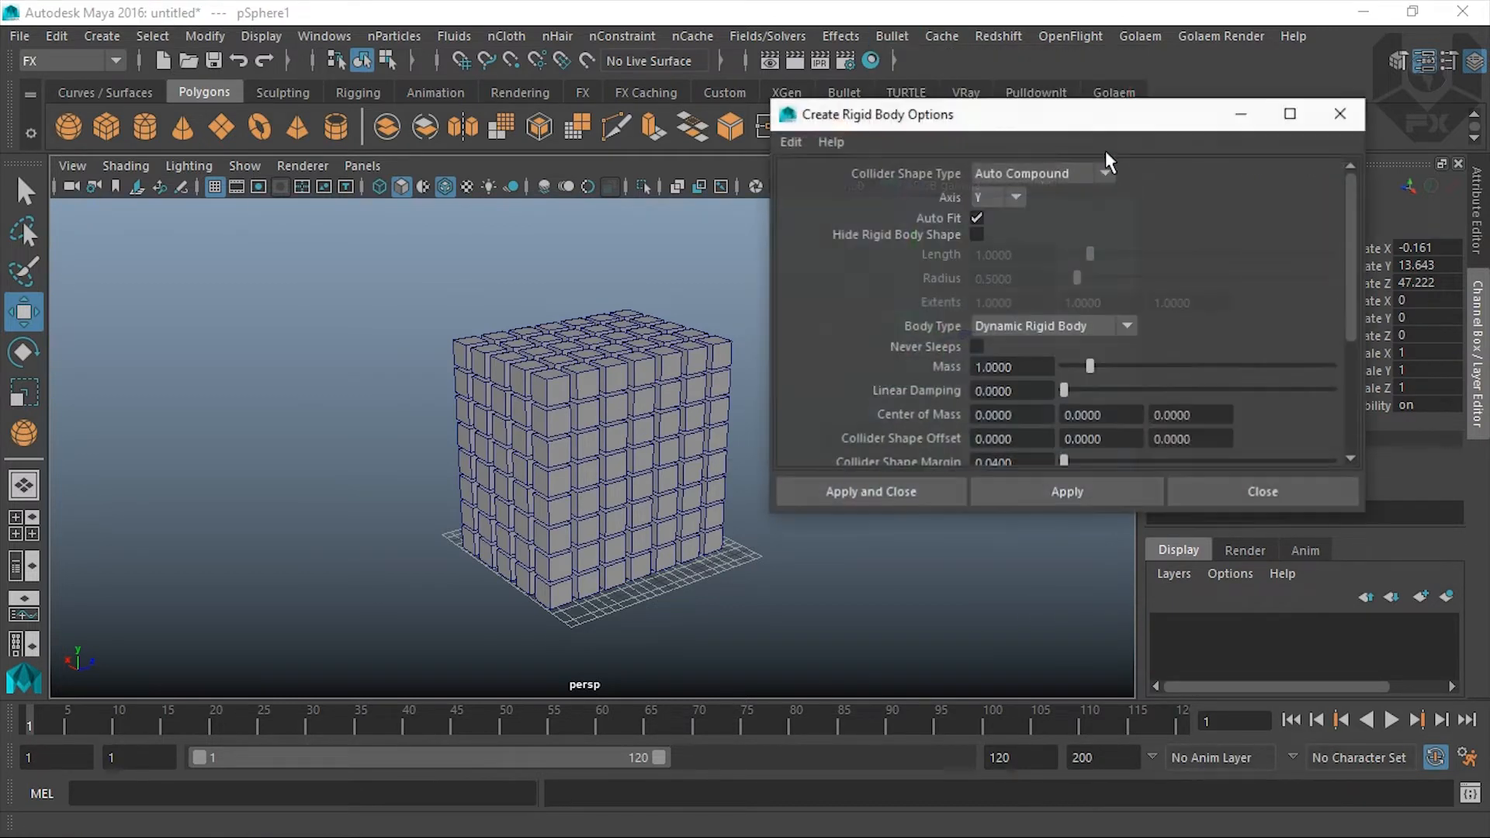
pyautogui.click(1071, 177)
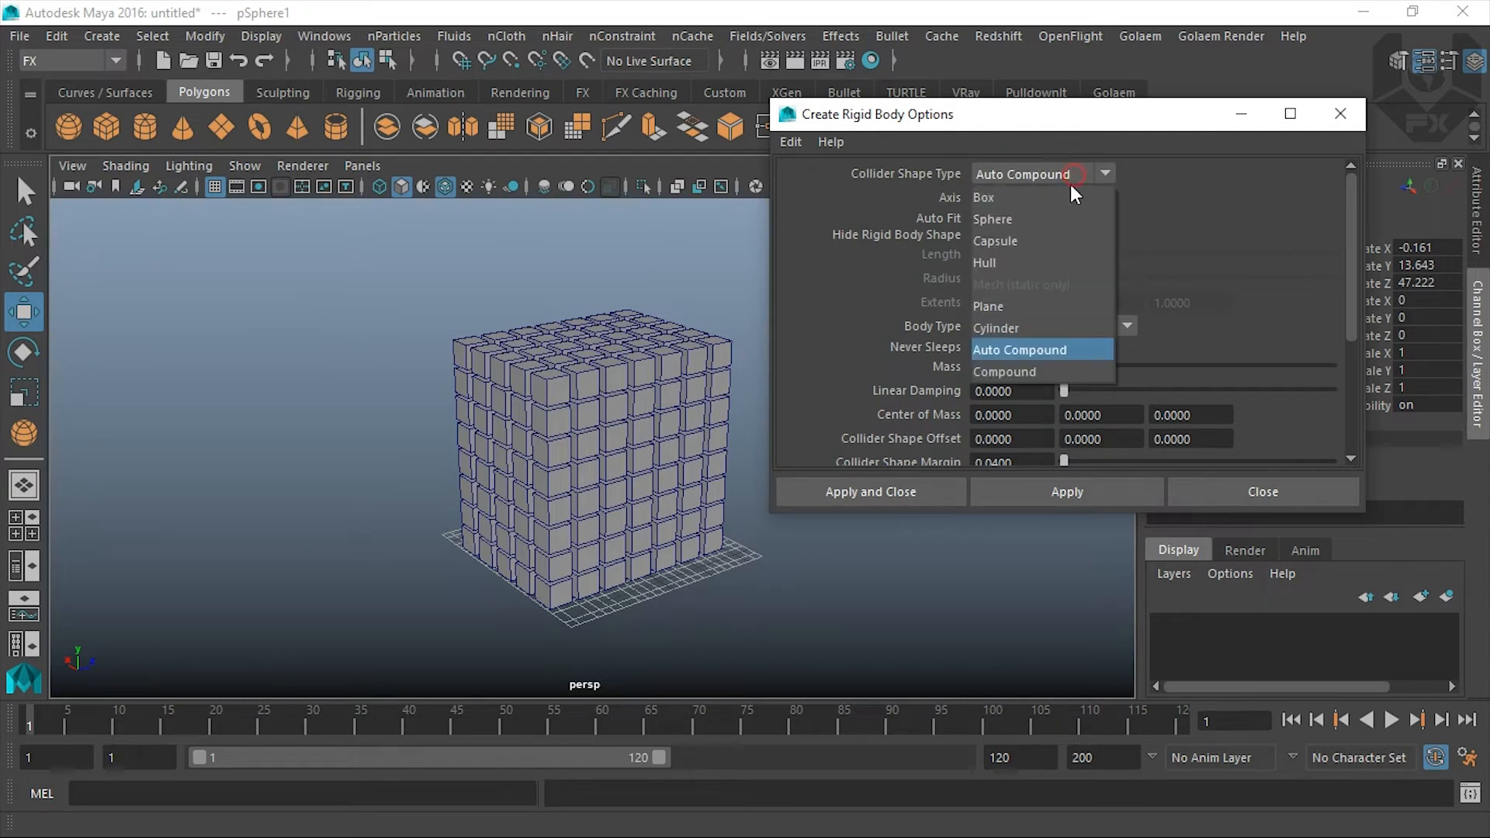
pyautogui.click(1047, 220)
pyautogui.moveTo(1354, 268); pyautogui.dragTo(1354, 376)
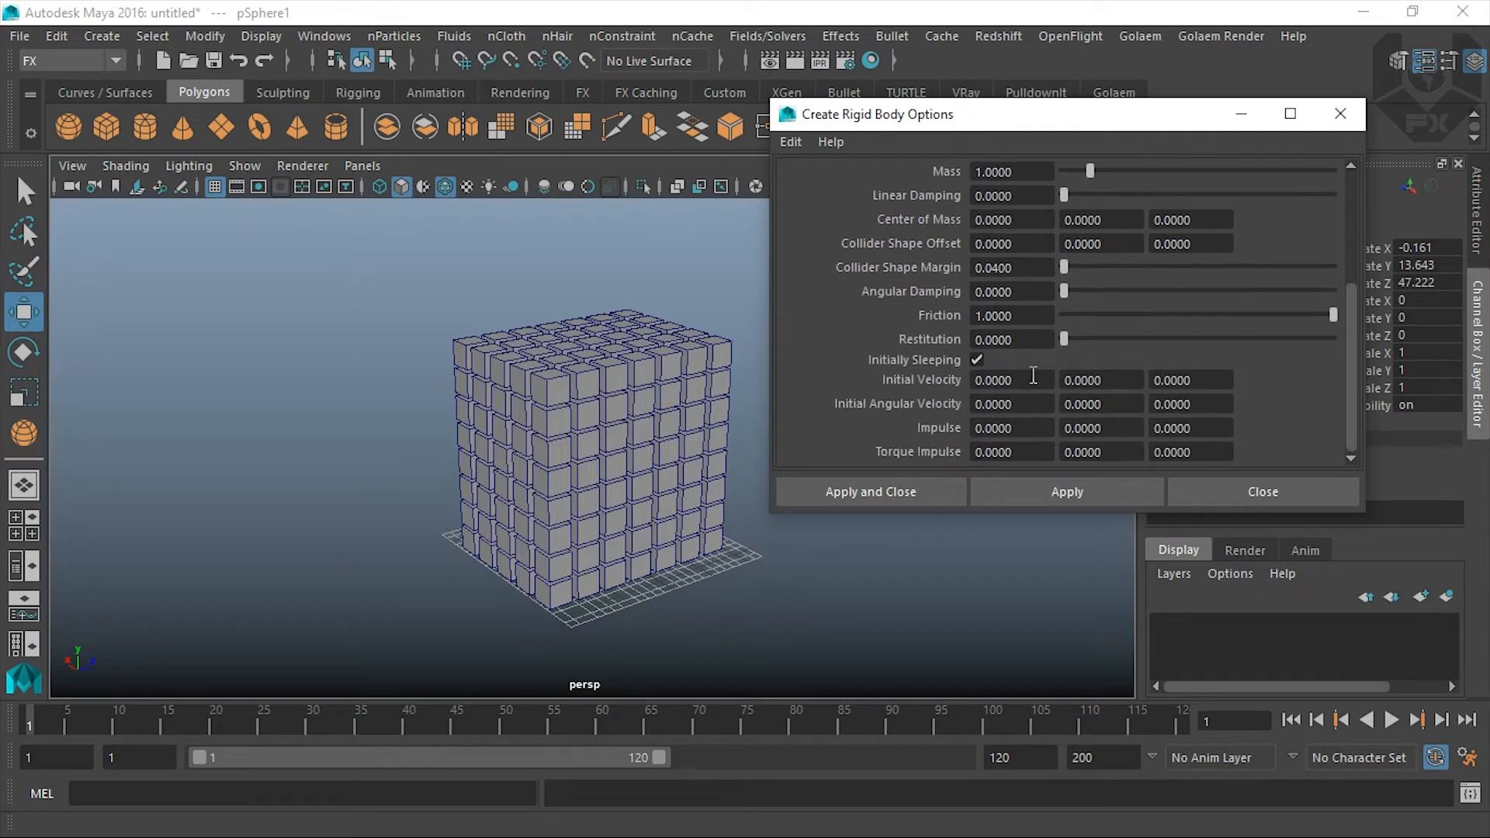
pyautogui.click(977, 359)
pyautogui.click(892, 492)
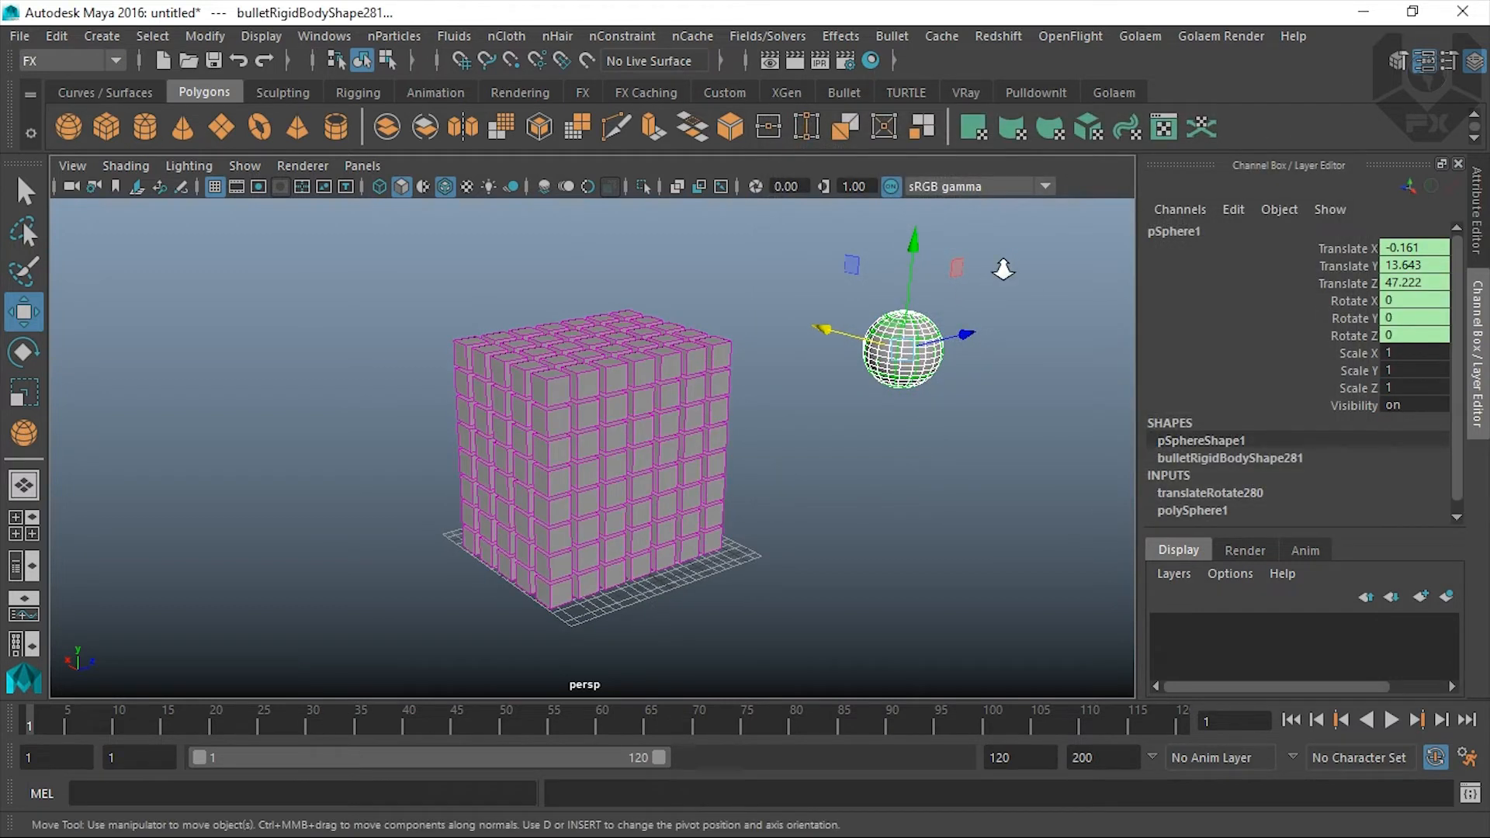
# Step: Examine the rigid-body cube stack and the sphere from several angles, selecting each in turn
pyautogui.scroll(5, 877, 347)
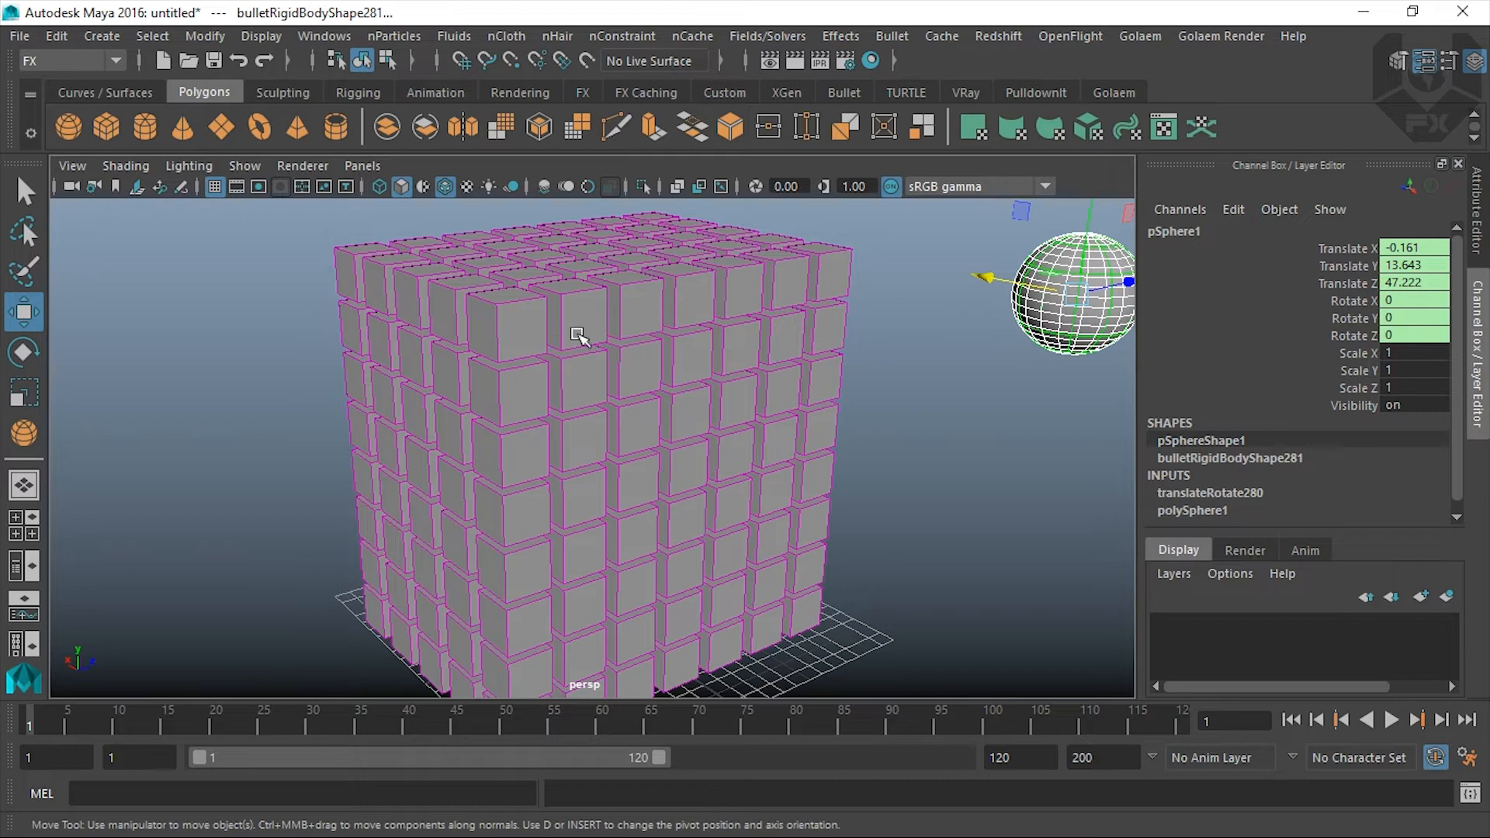
pyautogui.moveTo(784, 376)
pyautogui.keyDown('alt'); pyautogui.mouseDown()
pyautogui.moveTo(771, 416)
pyautogui.moveTo(699, 393)
pyautogui.moveTo(943, 377)
pyautogui.moveTo(620, 391)
pyautogui.moveTo(652, 416)
pyautogui.moveTo(827, 388)
pyautogui.moveTo(798, 392)
pyautogui.mouseUp(); pyautogui.keyUp('alt')
pyautogui.scroll(-5, 857, 353)
pyautogui.keyDown('alt'); pyautogui.moveTo(842, 319); pyautogui.dragTo(450, 453); pyautogui.keyUp('alt')
pyautogui.click(396, 458)
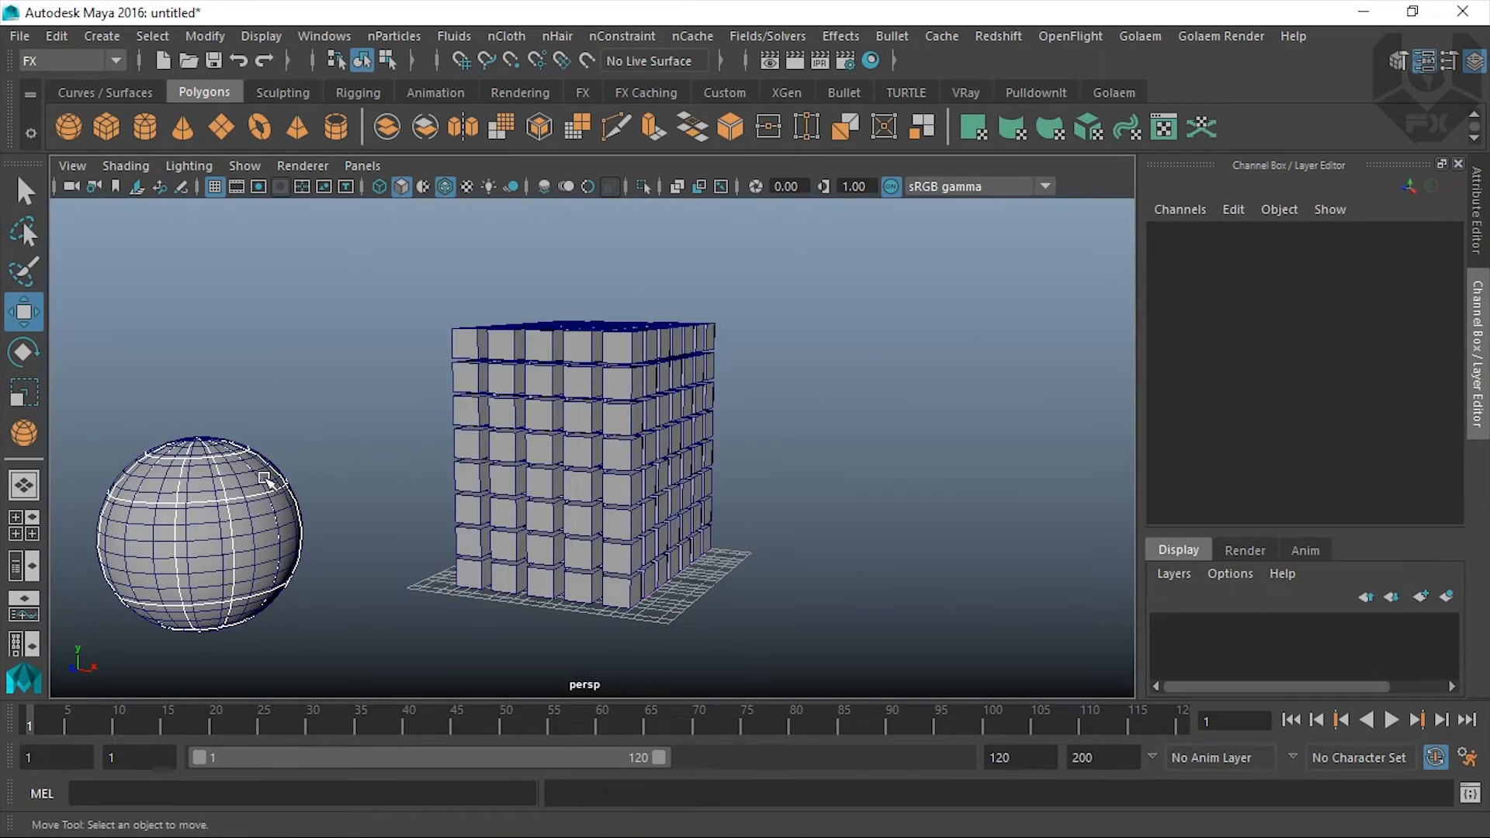
pyautogui.keyDown('alt'); pyautogui.moveTo(330, 445); pyautogui.dragTo(301, 454); pyautogui.keyUp('alt')
pyautogui.click(207, 525)
pyautogui.moveTo(327, 292); pyautogui.dragTo(822, 626)
pyautogui.moveTo(782, 430)
pyautogui.keyDown('alt'); pyautogui.mouseDown()
pyautogui.moveTo(581, 463)
pyautogui.moveTo(752, 412)
pyautogui.moveTo(1051, 435)
pyautogui.moveTo(884, 374)
pyautogui.moveTo(878, 422)
pyautogui.moveTo(755, 402)
pyautogui.moveTo(768, 405)
pyautogui.mouseUp(); pyautogui.keyUp('alt')
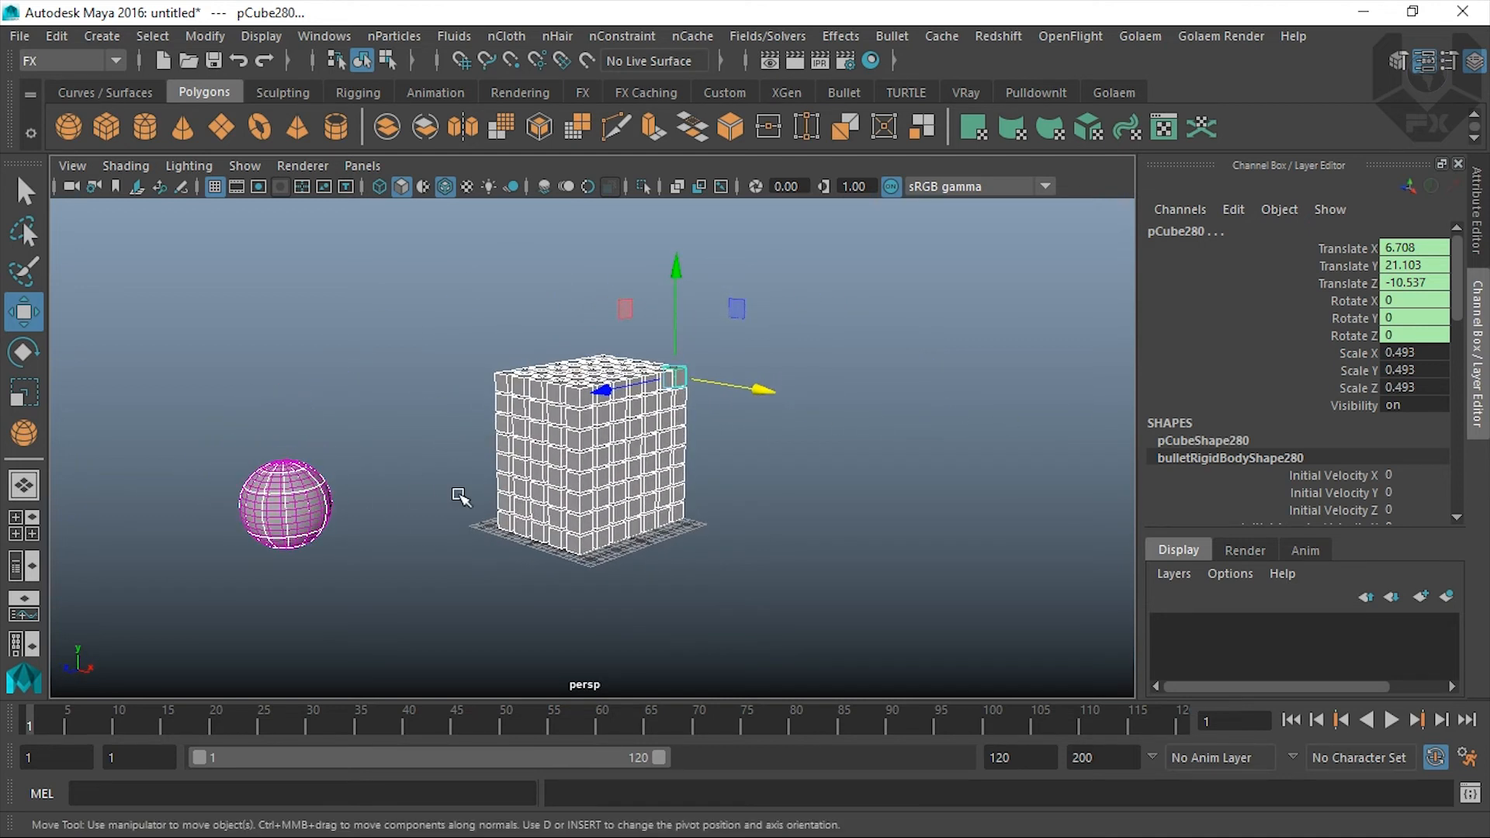
pyautogui.keyDown('alt'); pyautogui.moveTo(428, 550); pyautogui.dragTo(447, 571); pyautogui.keyUp('alt')
pyautogui.scroll(3, 442, 572)
pyautogui.click(442, 602)
pyautogui.scroll(-4, 297, 503)
pyautogui.click(338, 470)
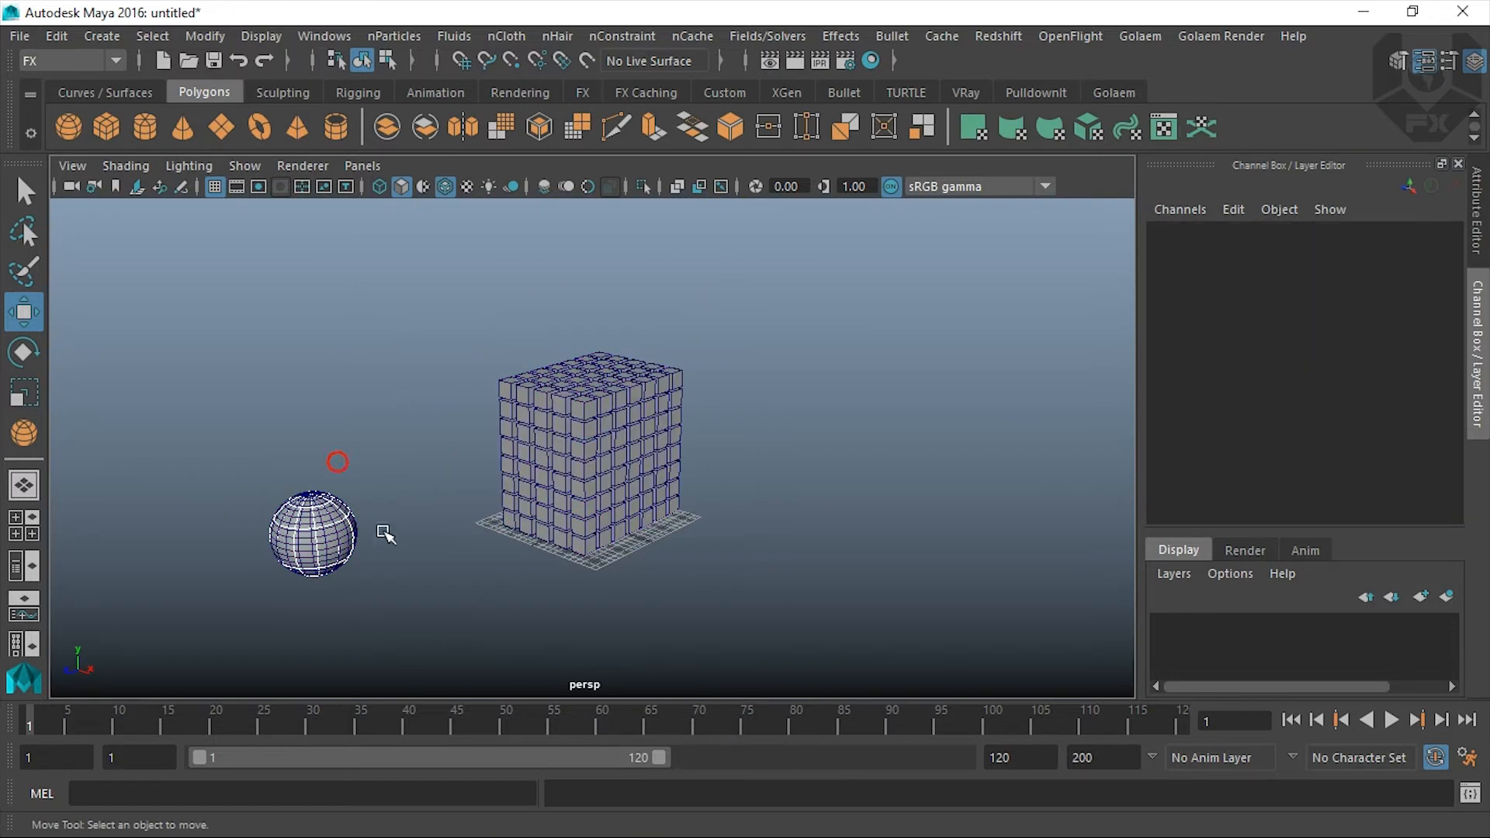
pyautogui.click(277, 566)
pyautogui.scroll(-1, 426, 504)
pyautogui.scroll(-2, 412, 501)
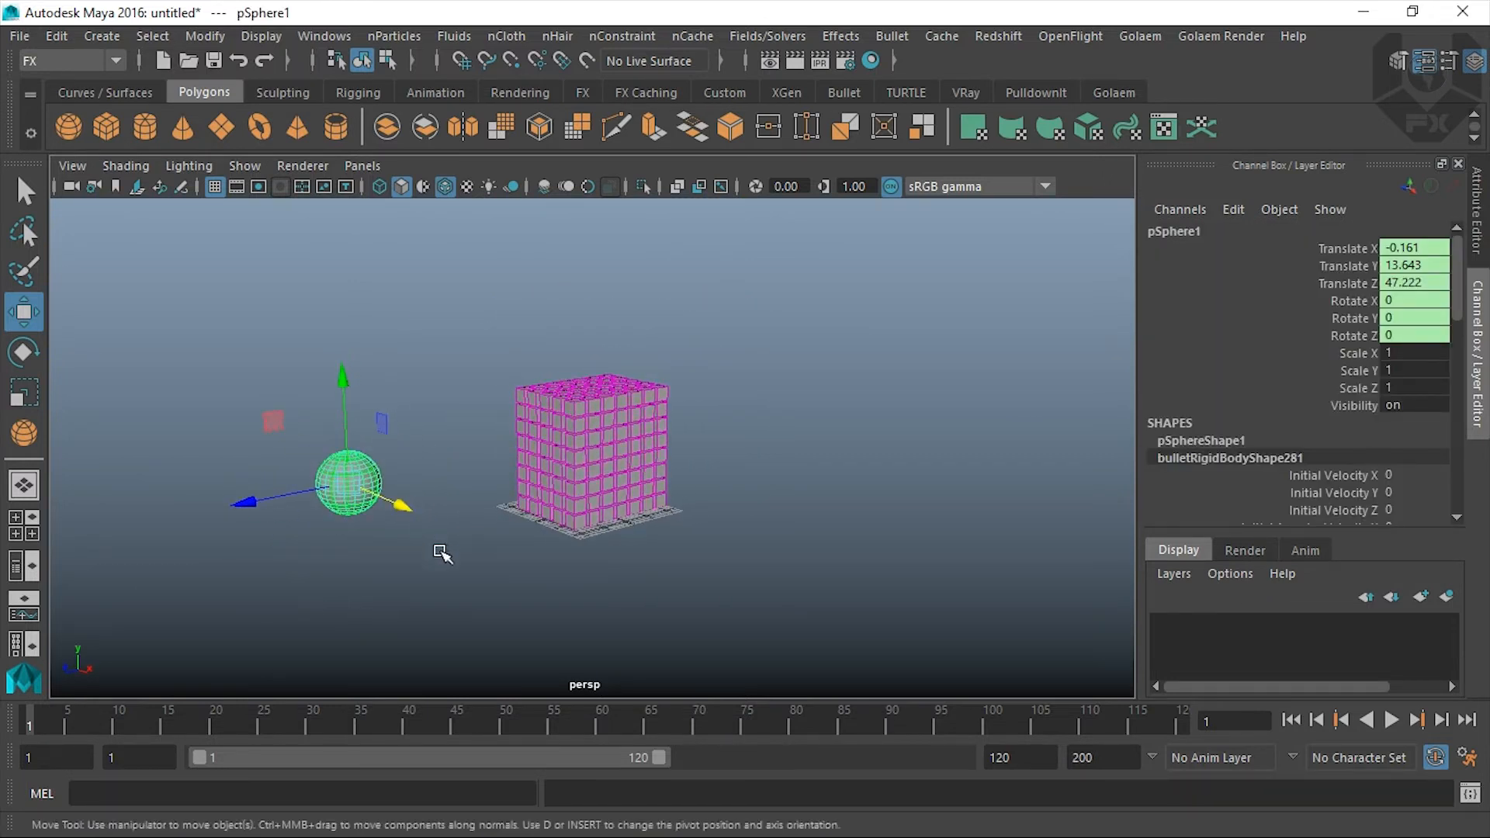
# Step: Clear the selection and set the playback range to end at frame 200
pyautogui.click(553, 595)
pyautogui.doubleClick(1001, 758)
pyautogui.write('200')
pyautogui.press('Return')
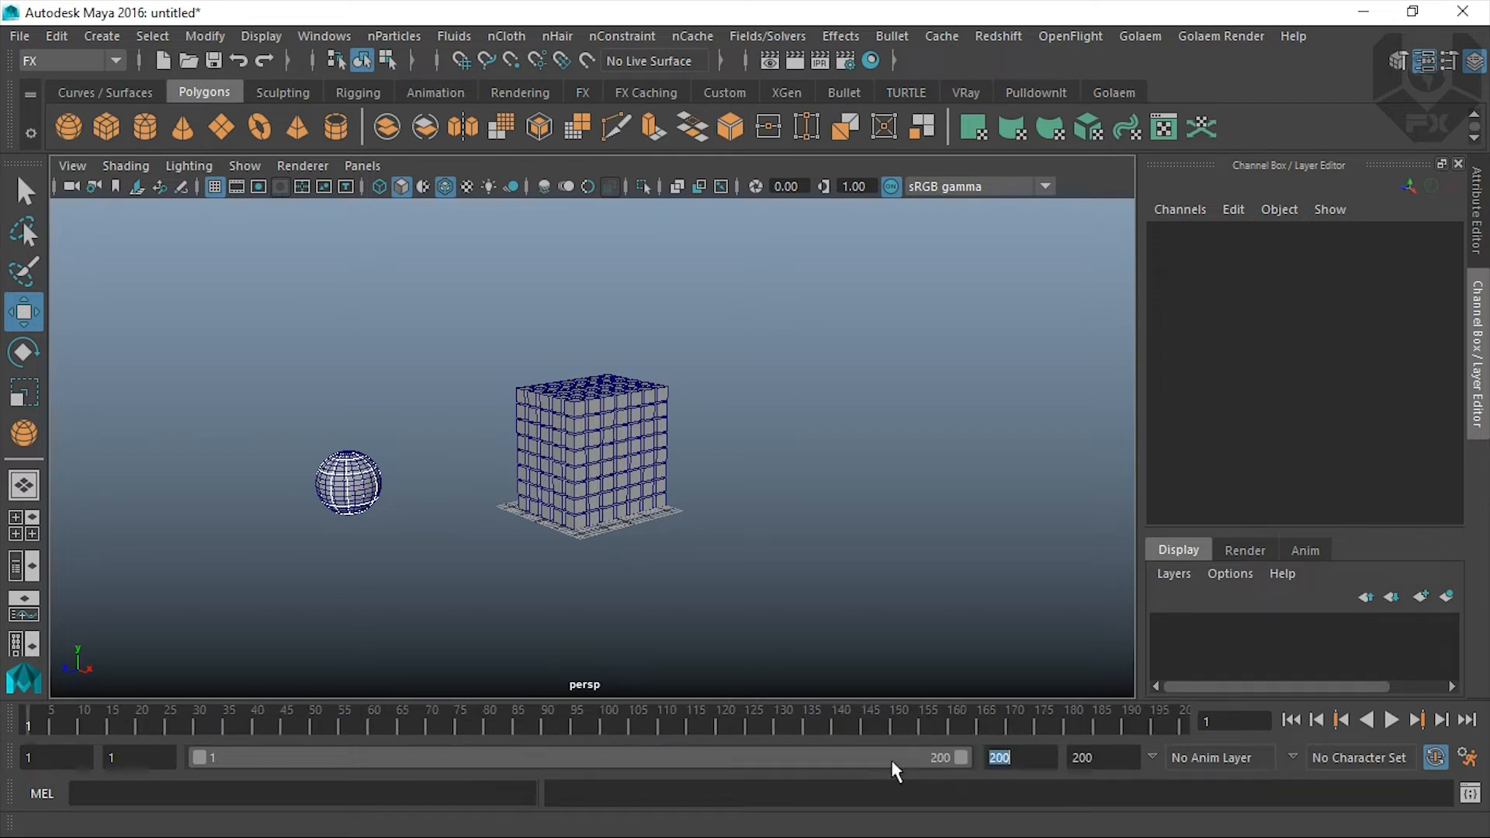
# Step: Play the simulation to check how the sphere moves, stop it and return to the first frame
pyautogui.click(1391, 720)
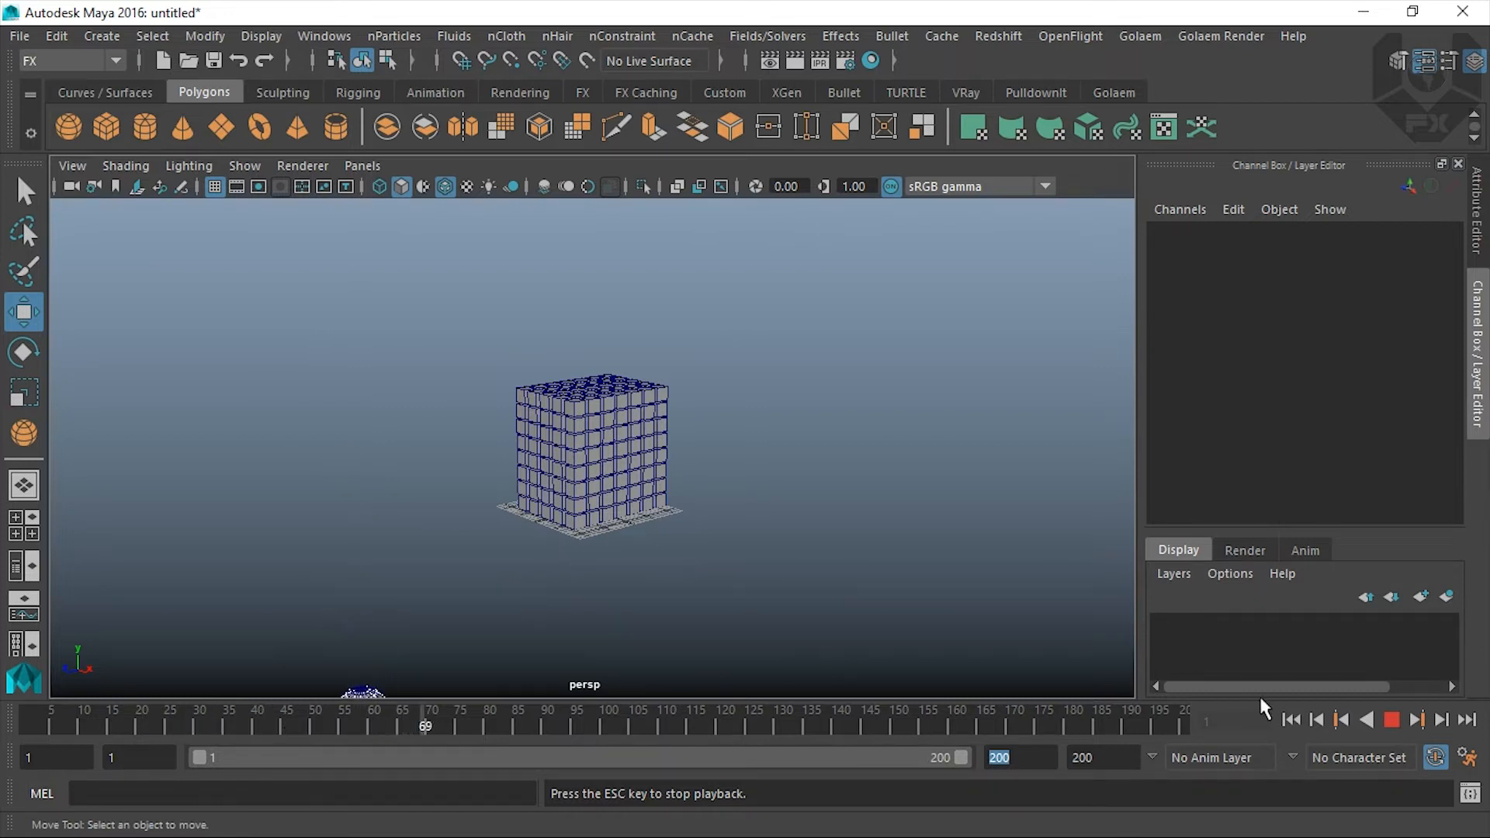
pyautogui.click(1391, 720)
pyautogui.click(1291, 720)
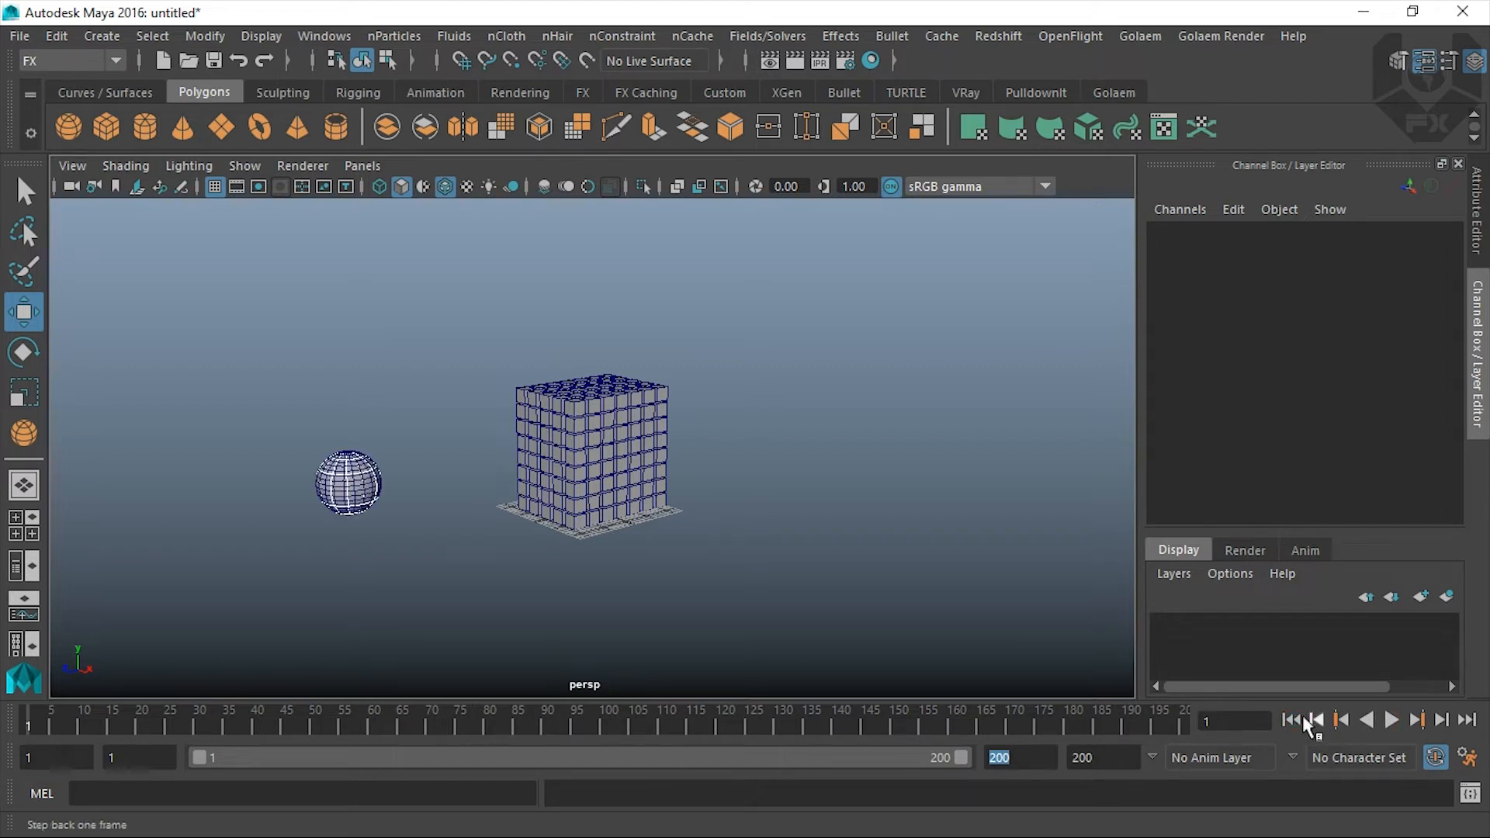
# Step: Select all cubes in the stack without the sphere and view them from another angle
pyautogui.moveTo(720, 297); pyautogui.dragTo(462, 629)
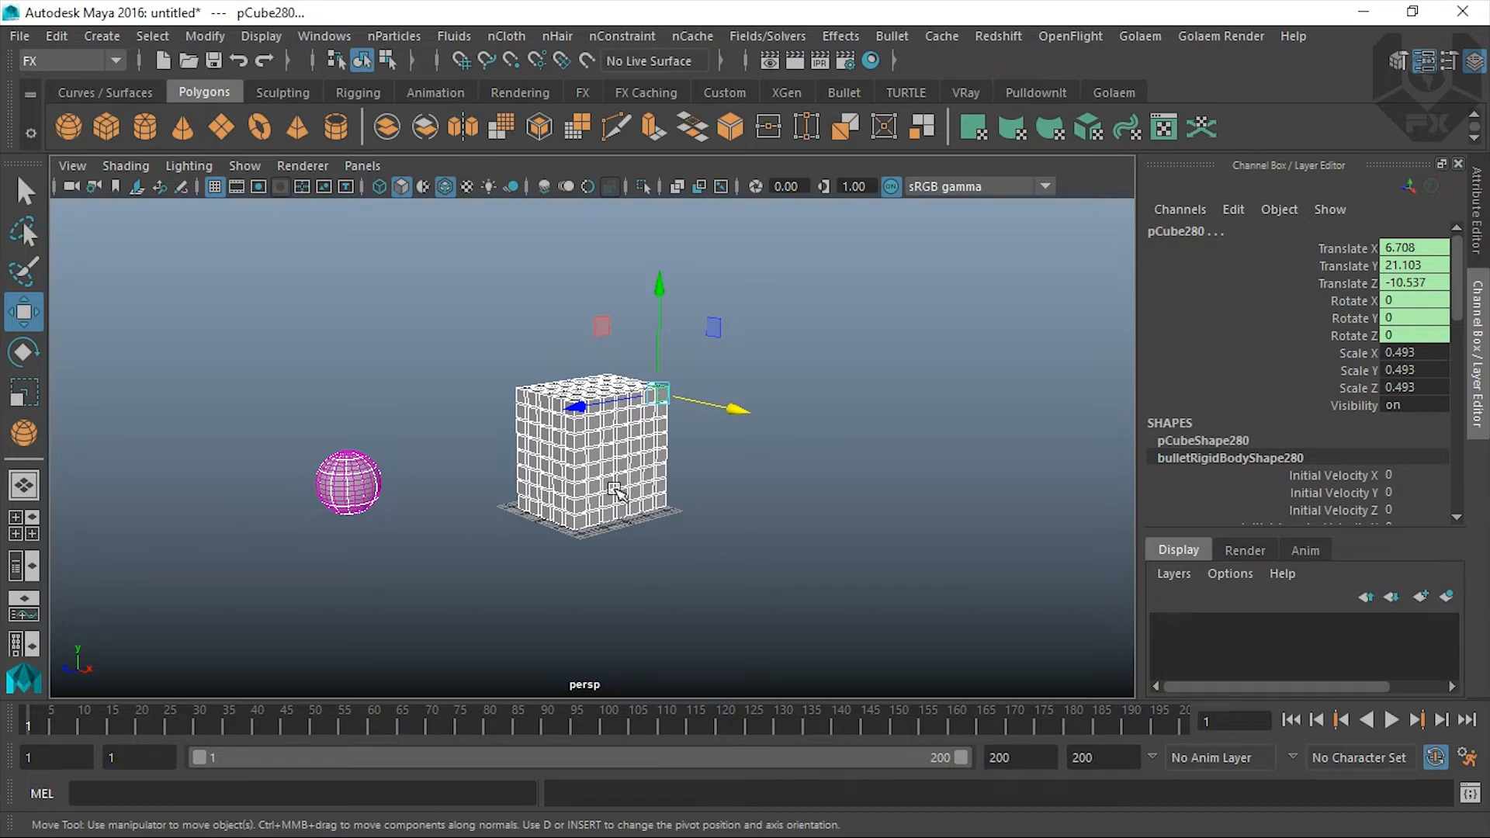
pyautogui.keyDown('alt'); pyautogui.moveTo(652, 572); pyautogui.dragTo(602, 579); pyautogui.keyUp('alt')
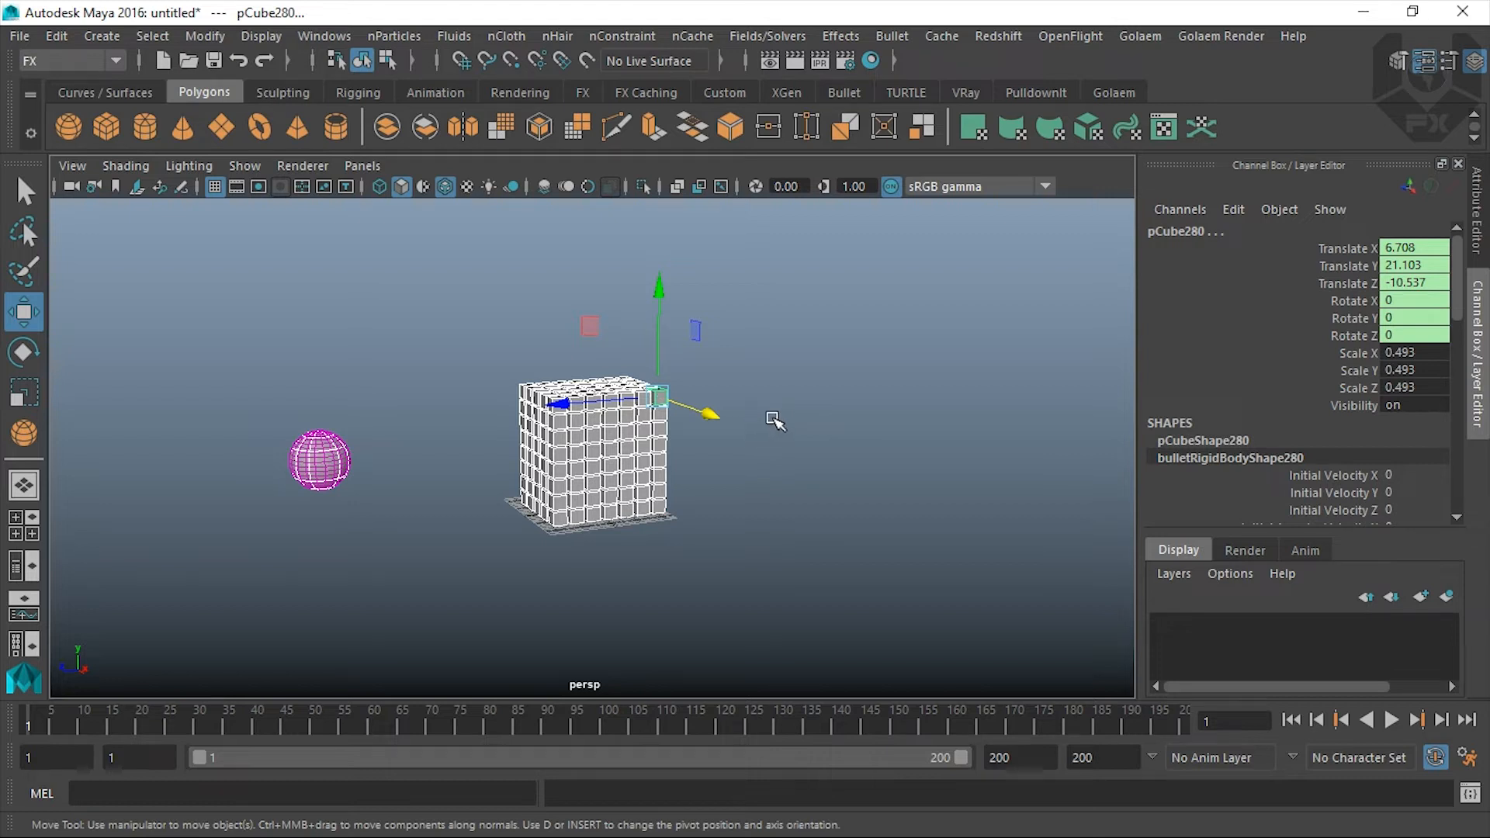
pyautogui.keyDown('alt'); pyautogui.moveTo(585, 546); pyautogui.dragTo(614, 638, button='right'); pyautogui.keyUp('alt')
pyautogui.moveTo(552, 648)
pyautogui.keyDown('alt'); pyautogui.mouseDown()
pyautogui.moveTo(509, 619)
pyautogui.moveTo(433, 623)
pyautogui.moveTo(549, 655)
pyautogui.mouseUp(); pyautogui.keyUp('alt')
pyautogui.keyDown('alt'); pyautogui.moveTo(548, 655); pyautogui.dragTo(370, 543, button='right'); pyautogui.keyUp('alt')
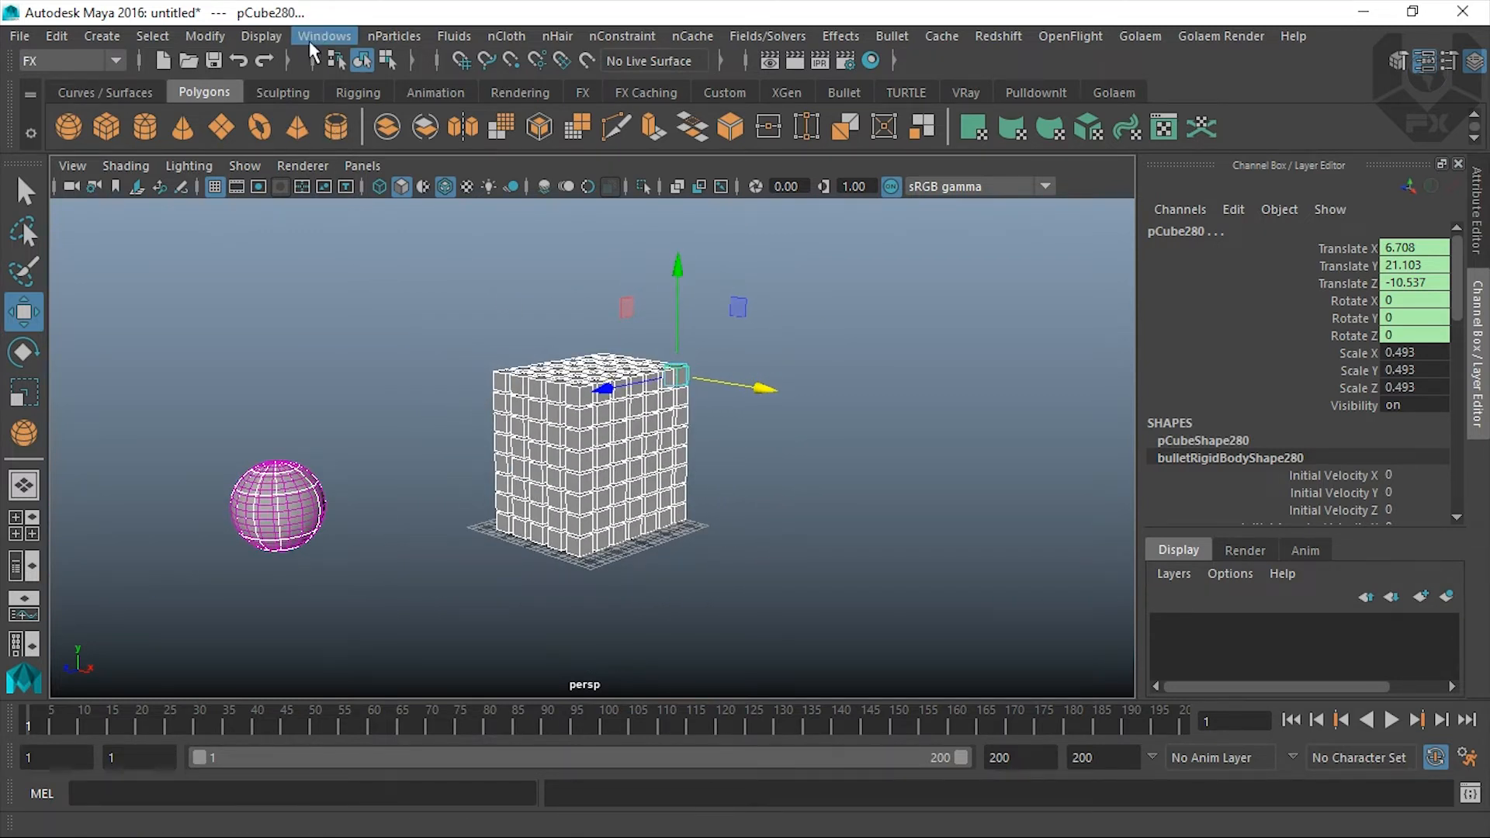
# Step: Select bulletSolver1 from the Outliner, display its solver attributes, and minimize the Outliner
pyautogui.click(329, 40)
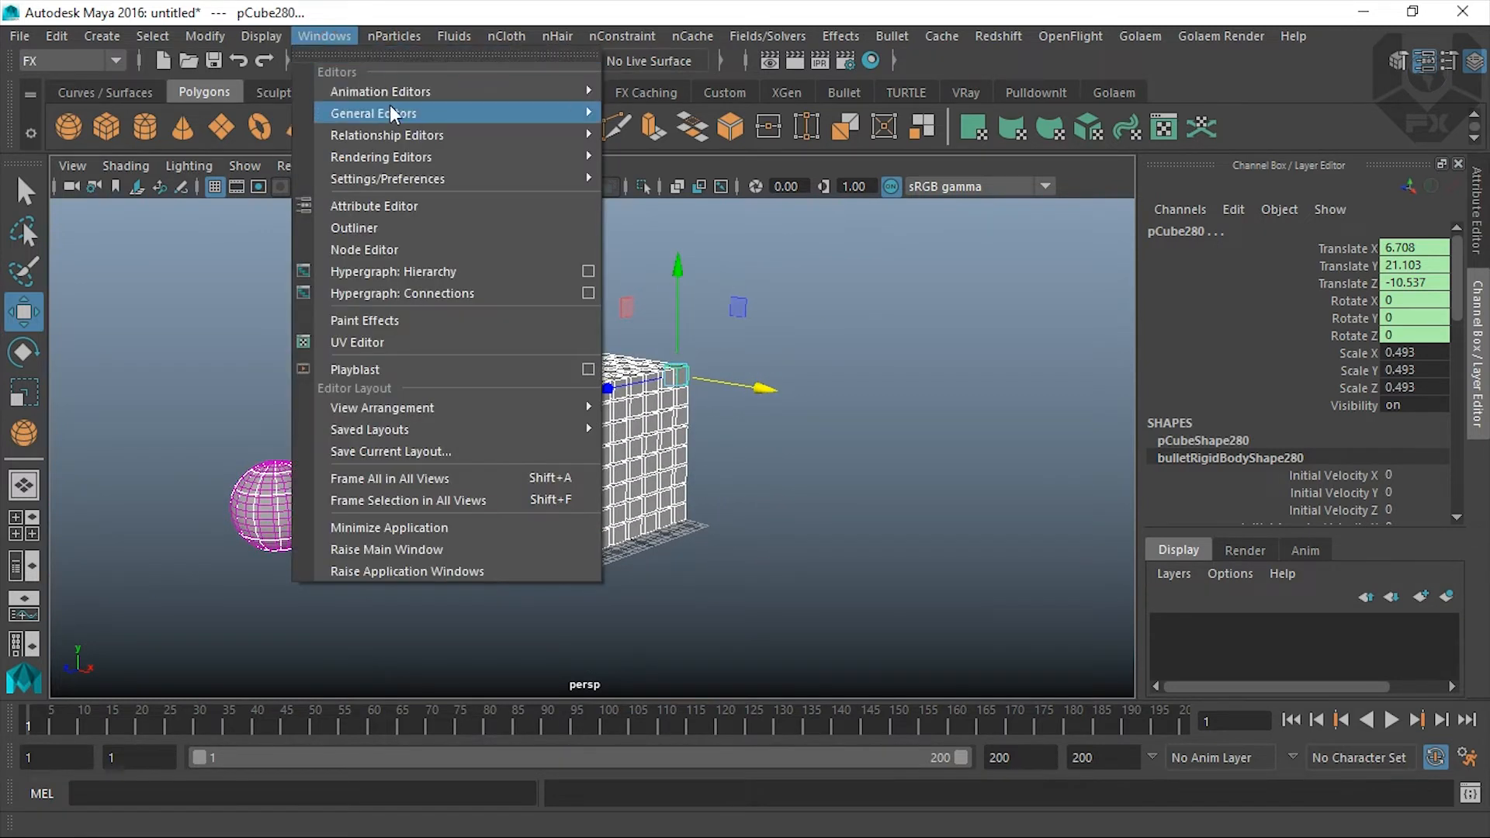
pyautogui.click(388, 230)
pyautogui.moveTo(306, 247); pyautogui.dragTo(318, 613)
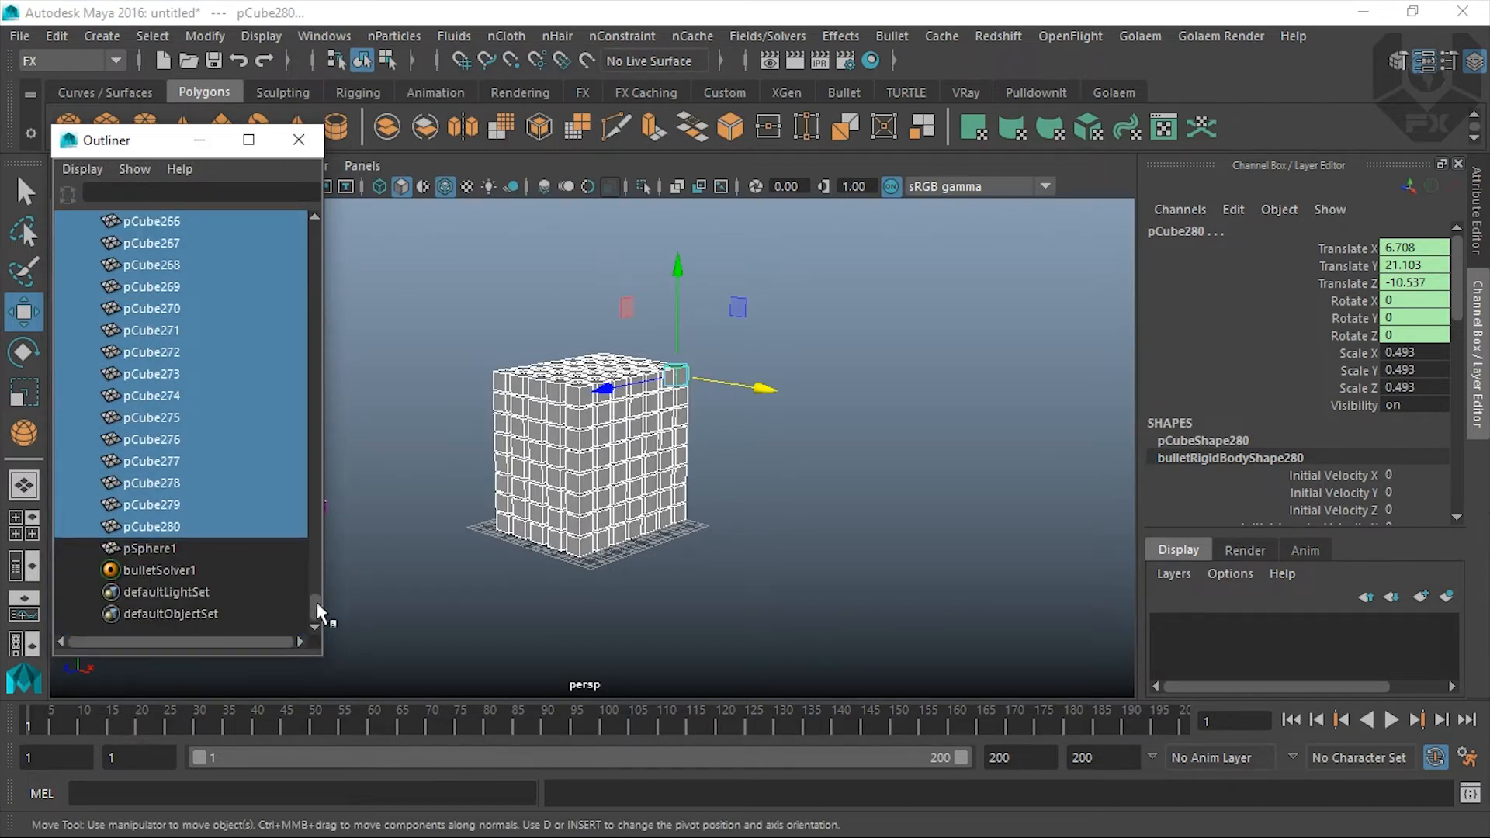
pyautogui.click(189, 571)
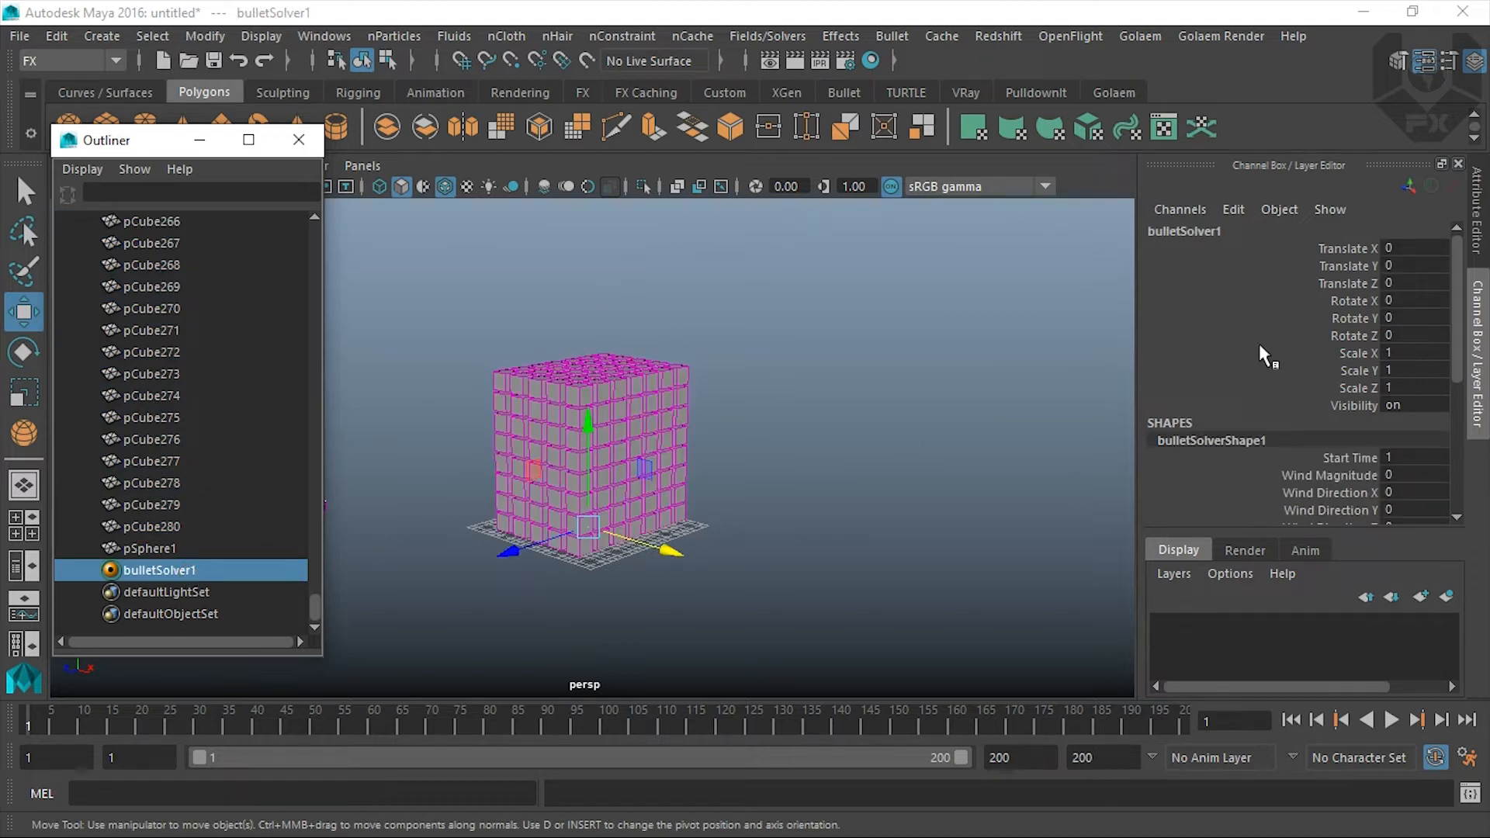
pyautogui.click(1479, 233)
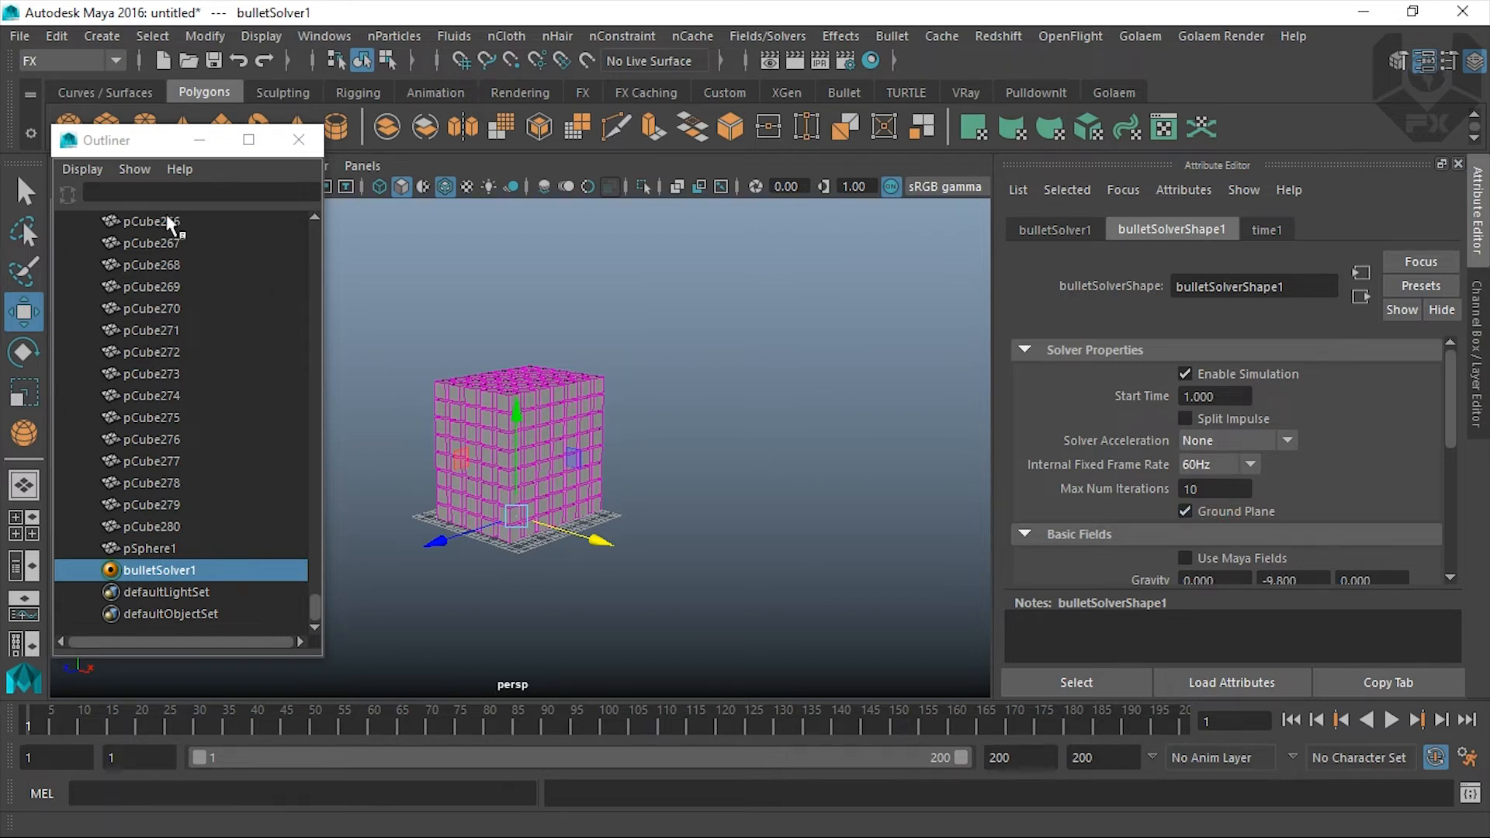
pyautogui.click(199, 147)
pyautogui.keyDown('alt'); pyautogui.moveTo(536, 617); pyautogui.dragTo(638, 538); pyautogui.keyUp('alt')
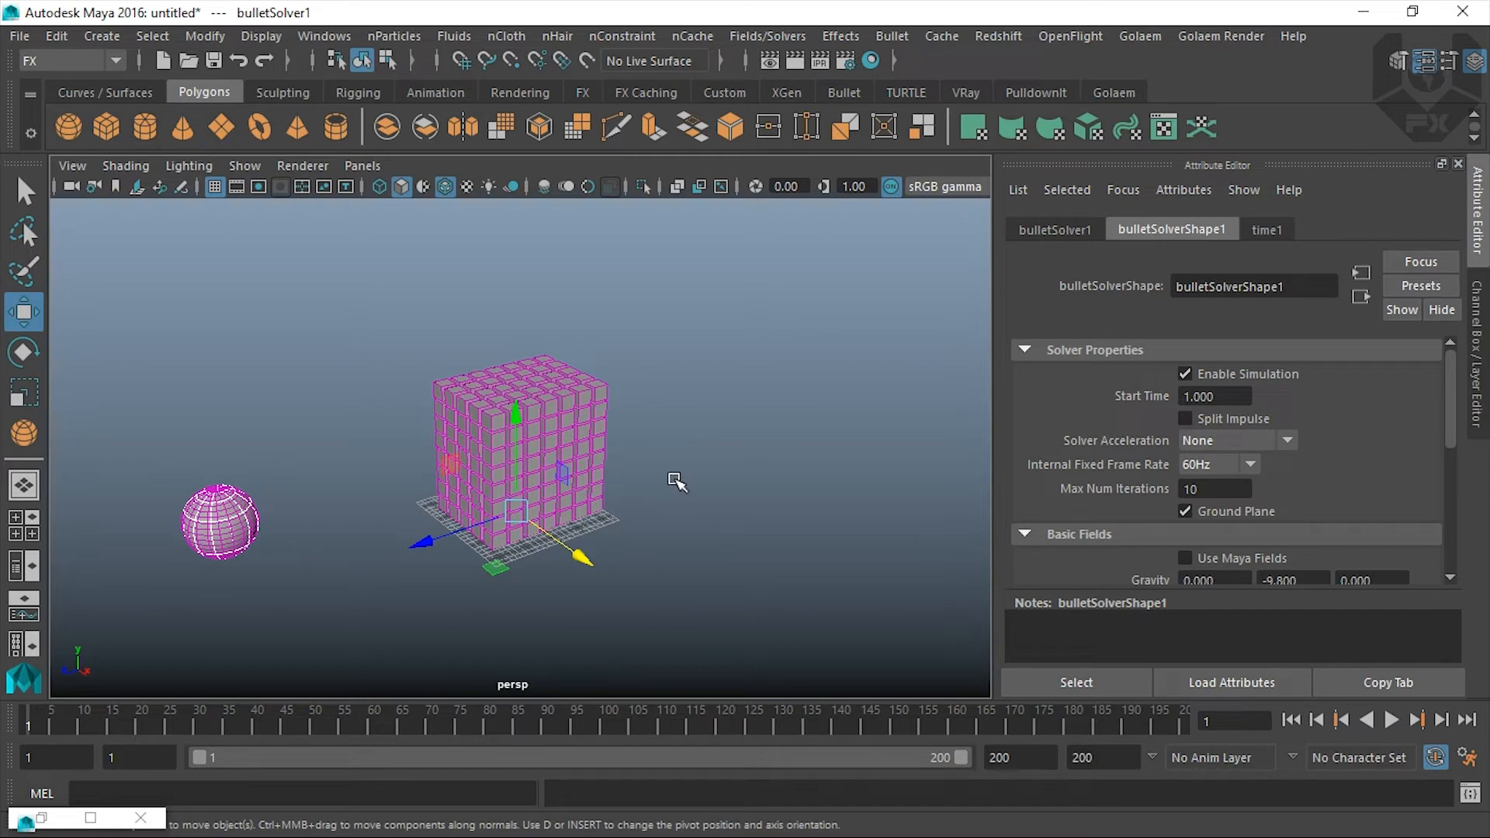
# Step: Play the simulation while viewing the sphere and cube stack from several angles, stop it and return to the first frame
pyautogui.keyDown('alt'); pyautogui.moveTo(658, 555); pyautogui.dragTo(652, 539); pyautogui.keyUp('alt')
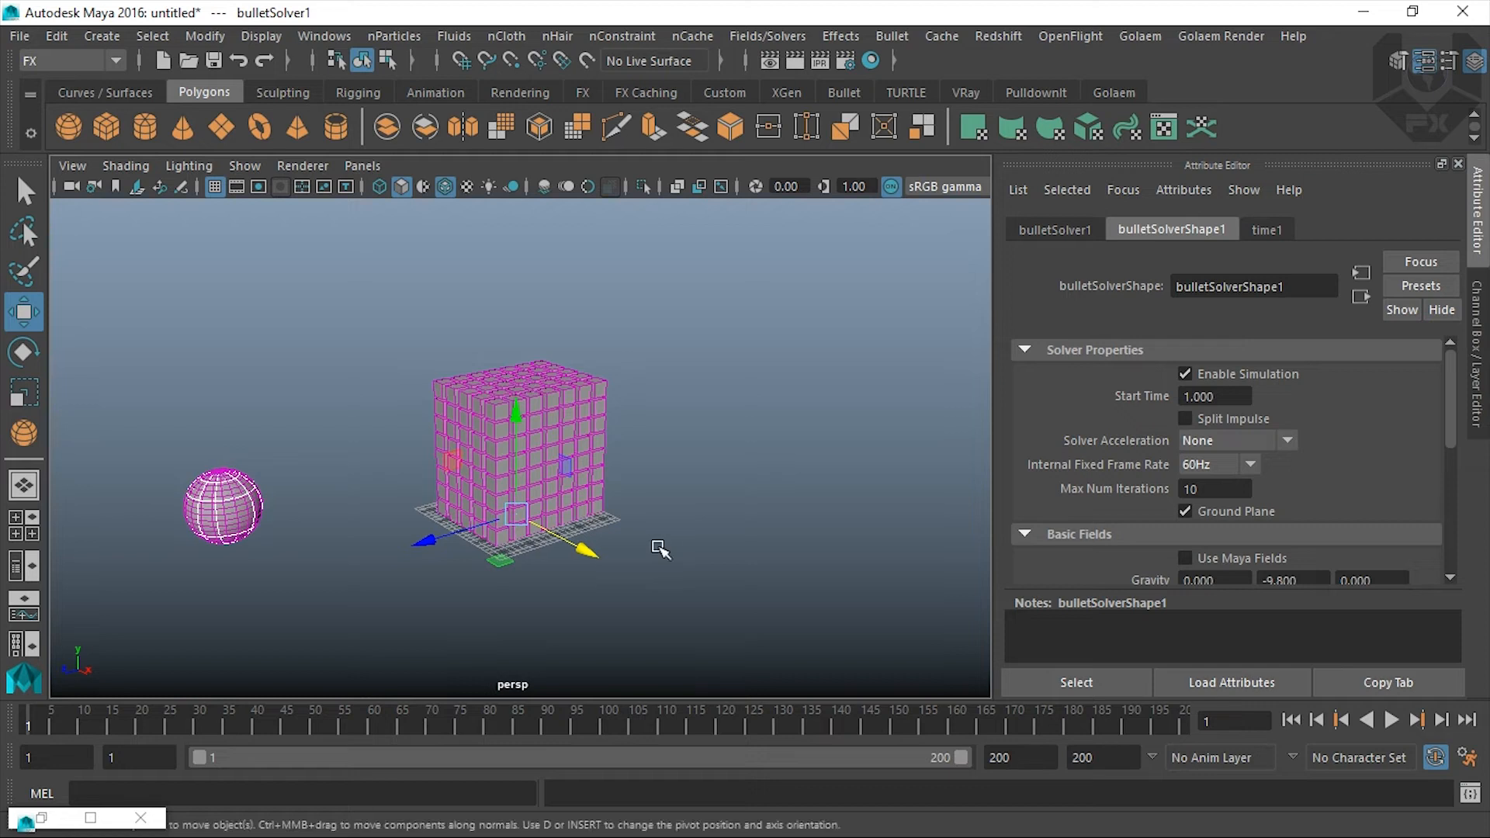
pyautogui.click(1391, 720)
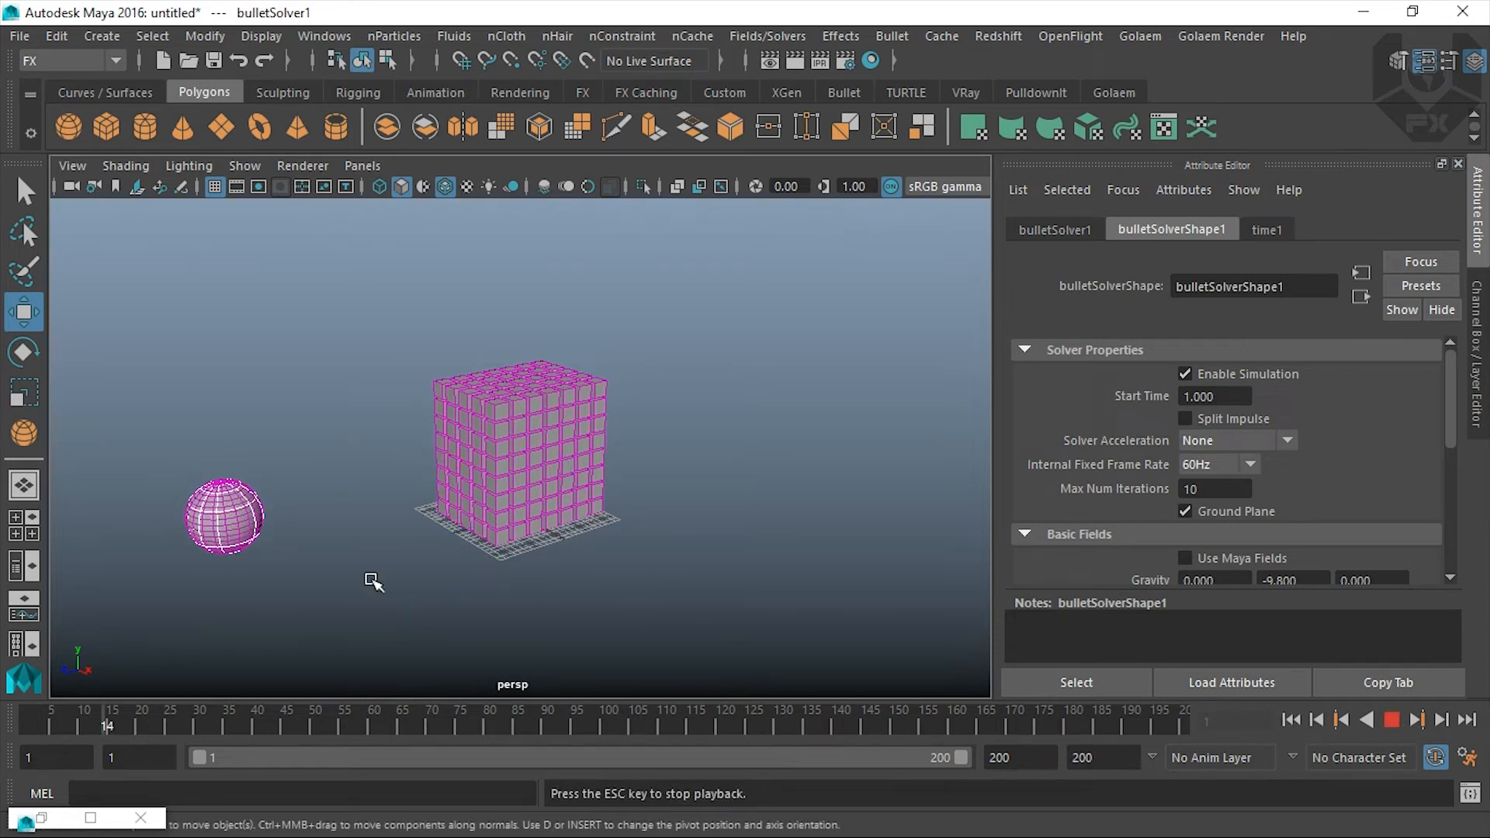
pyautogui.keyDown('alt'); pyautogui.moveTo(436, 619); pyautogui.dragTo(393, 589); pyautogui.keyUp('alt')
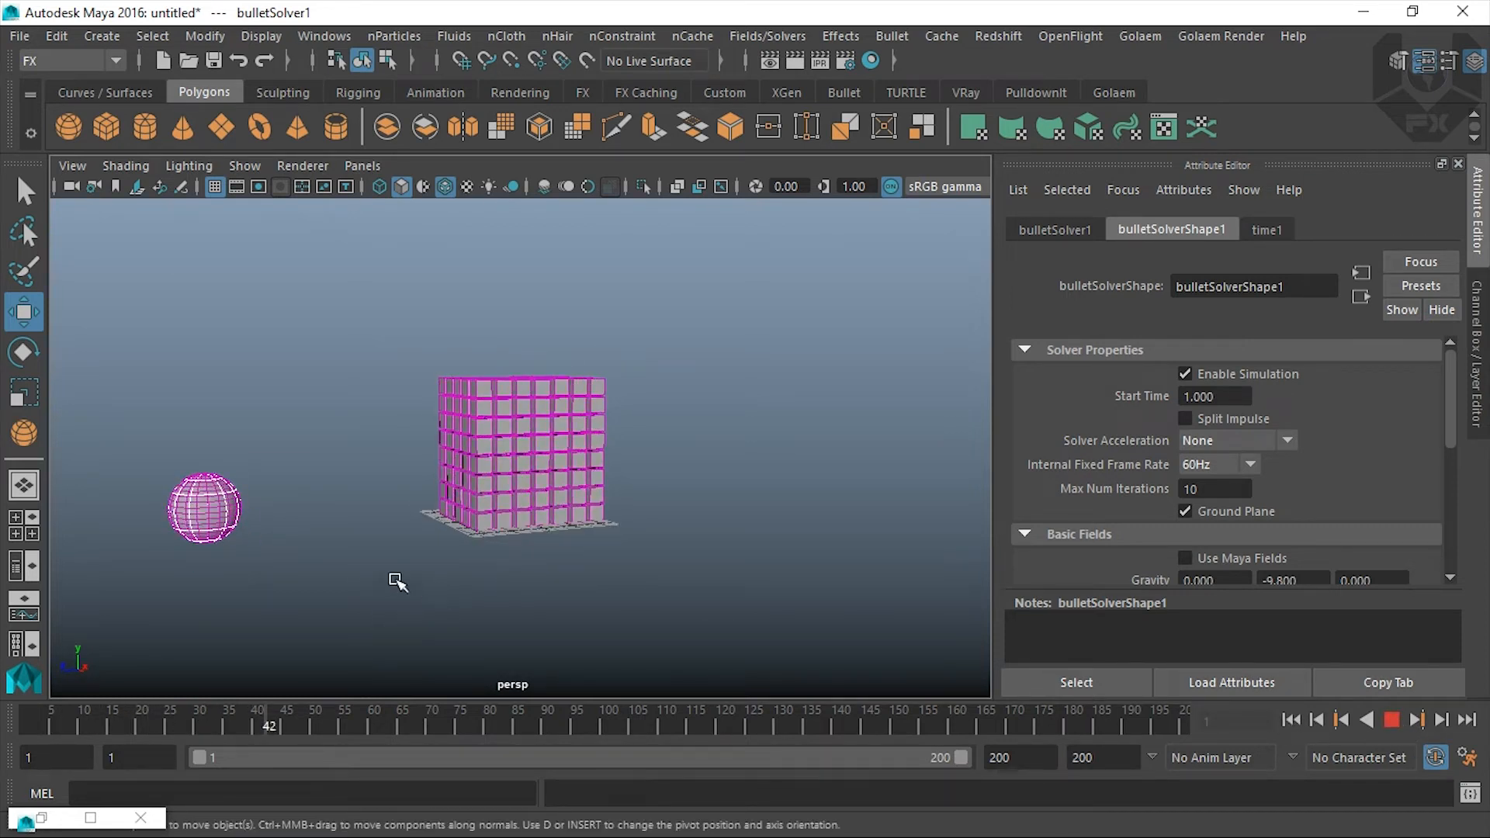
pyautogui.press('Escape')
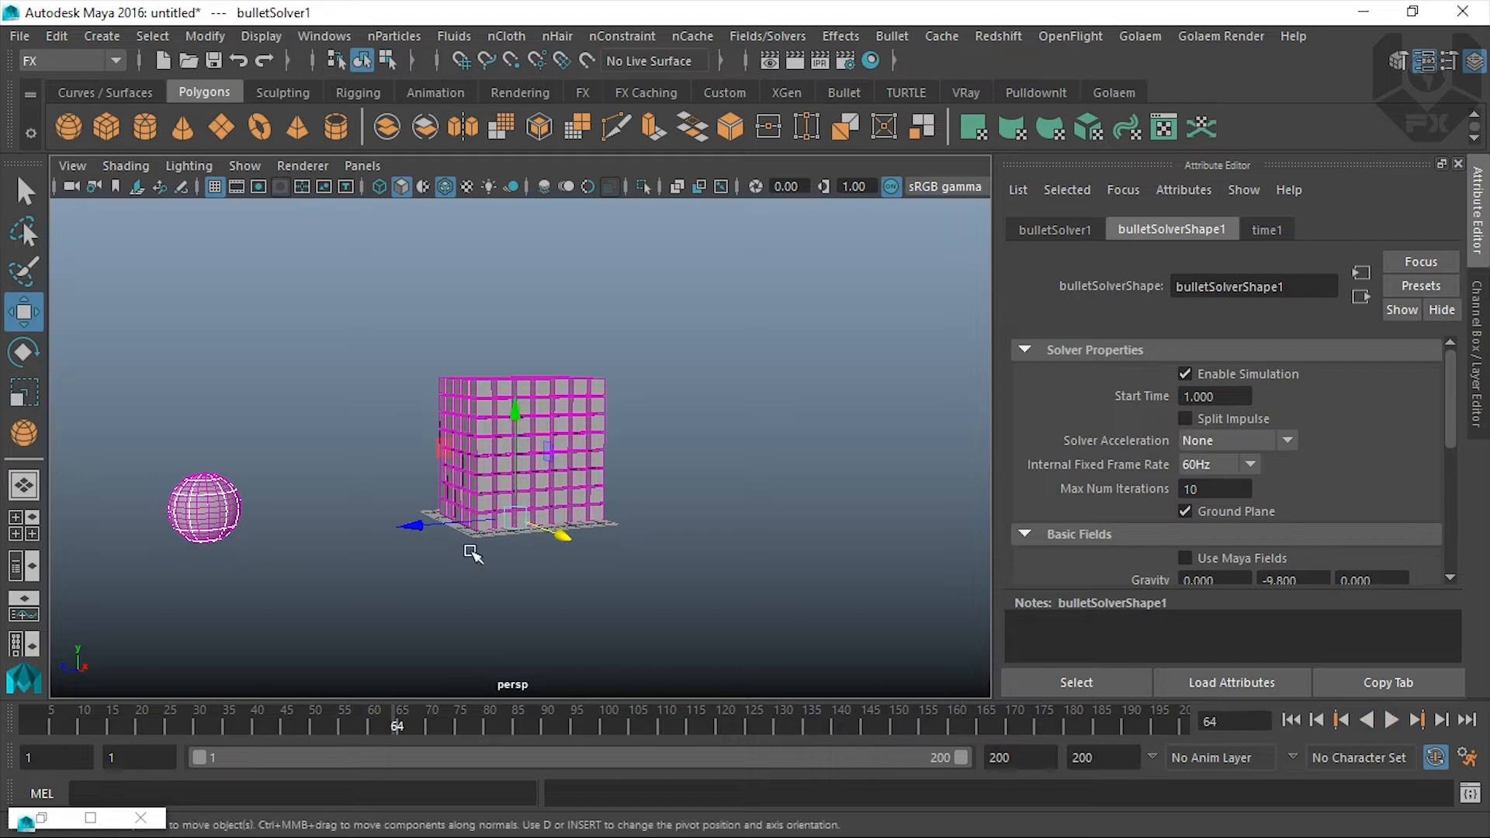
pyautogui.keyDown('alt'); pyautogui.moveTo(464, 613); pyautogui.dragTo(192, 546); pyautogui.keyUp('alt')
pyautogui.keyDown('alt'); pyautogui.moveTo(260, 582); pyautogui.dragTo(365, 585); pyautogui.keyUp('alt')
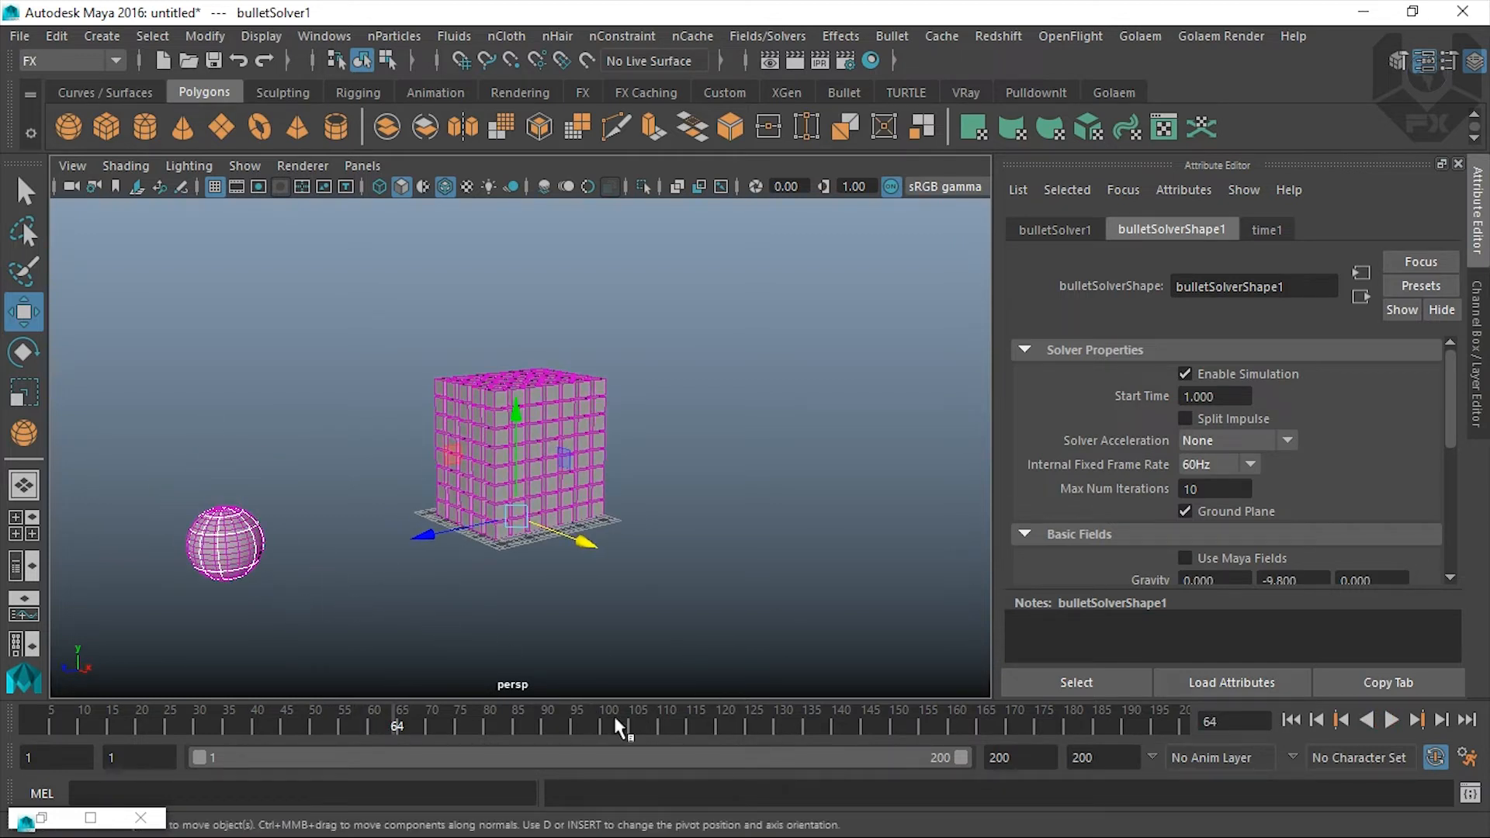
pyautogui.click(1290, 720)
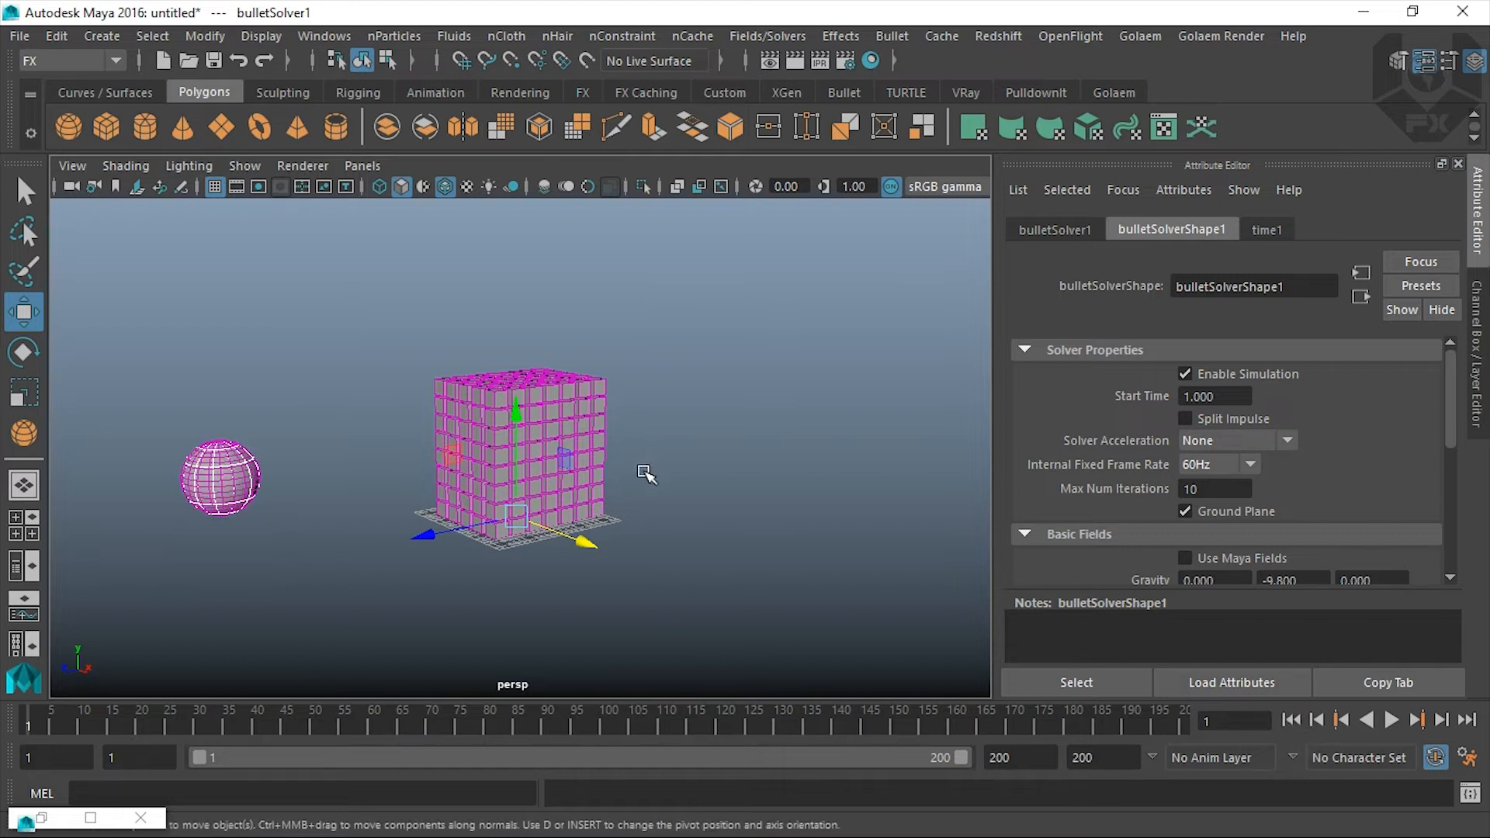
# Step: Select the sphere, display its rigid-body channels and set its Initial Velocity Z to -500
pyautogui.click(543, 604)
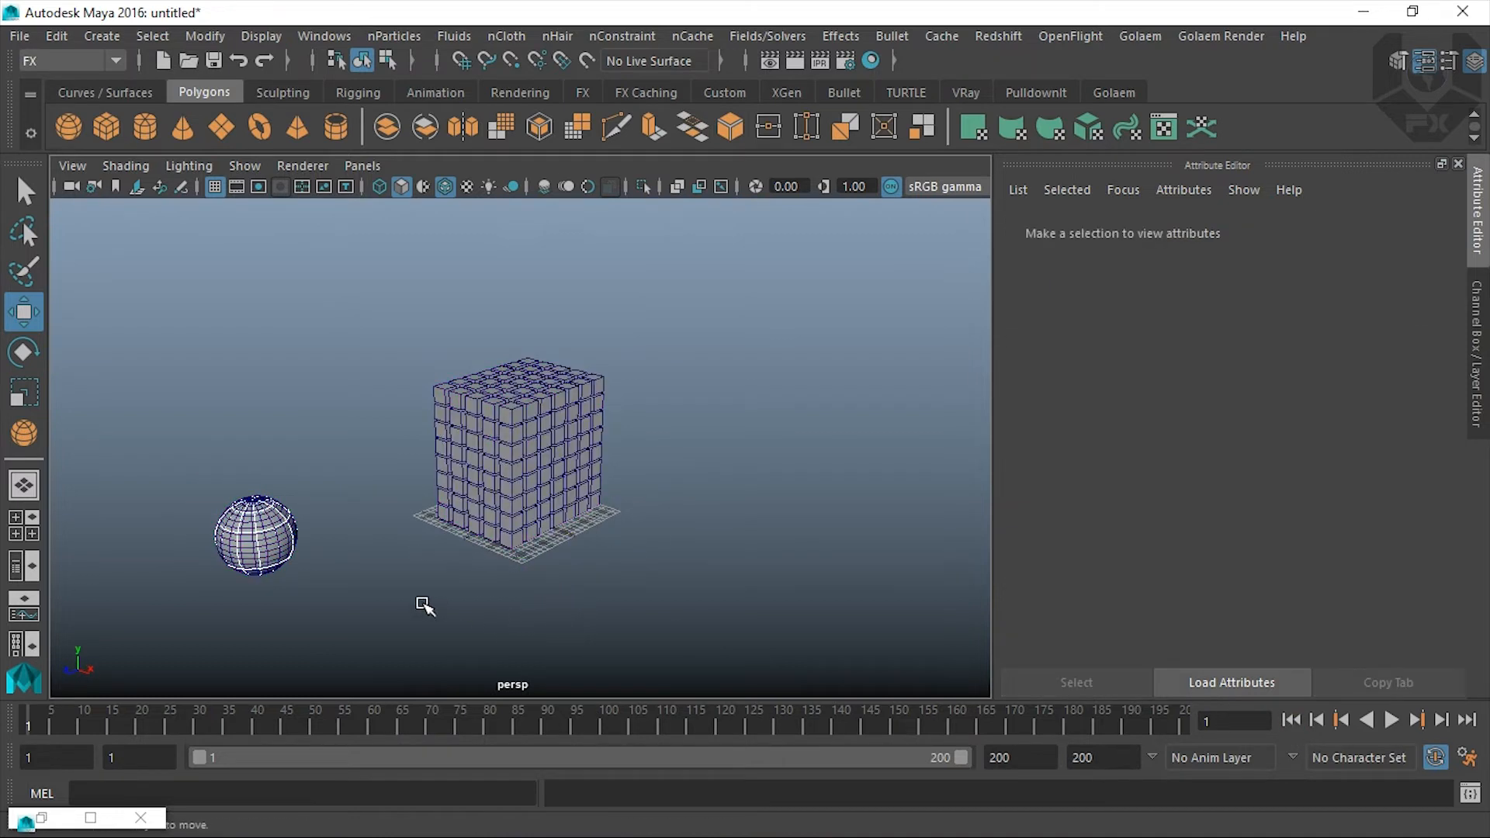
pyautogui.click(285, 539)
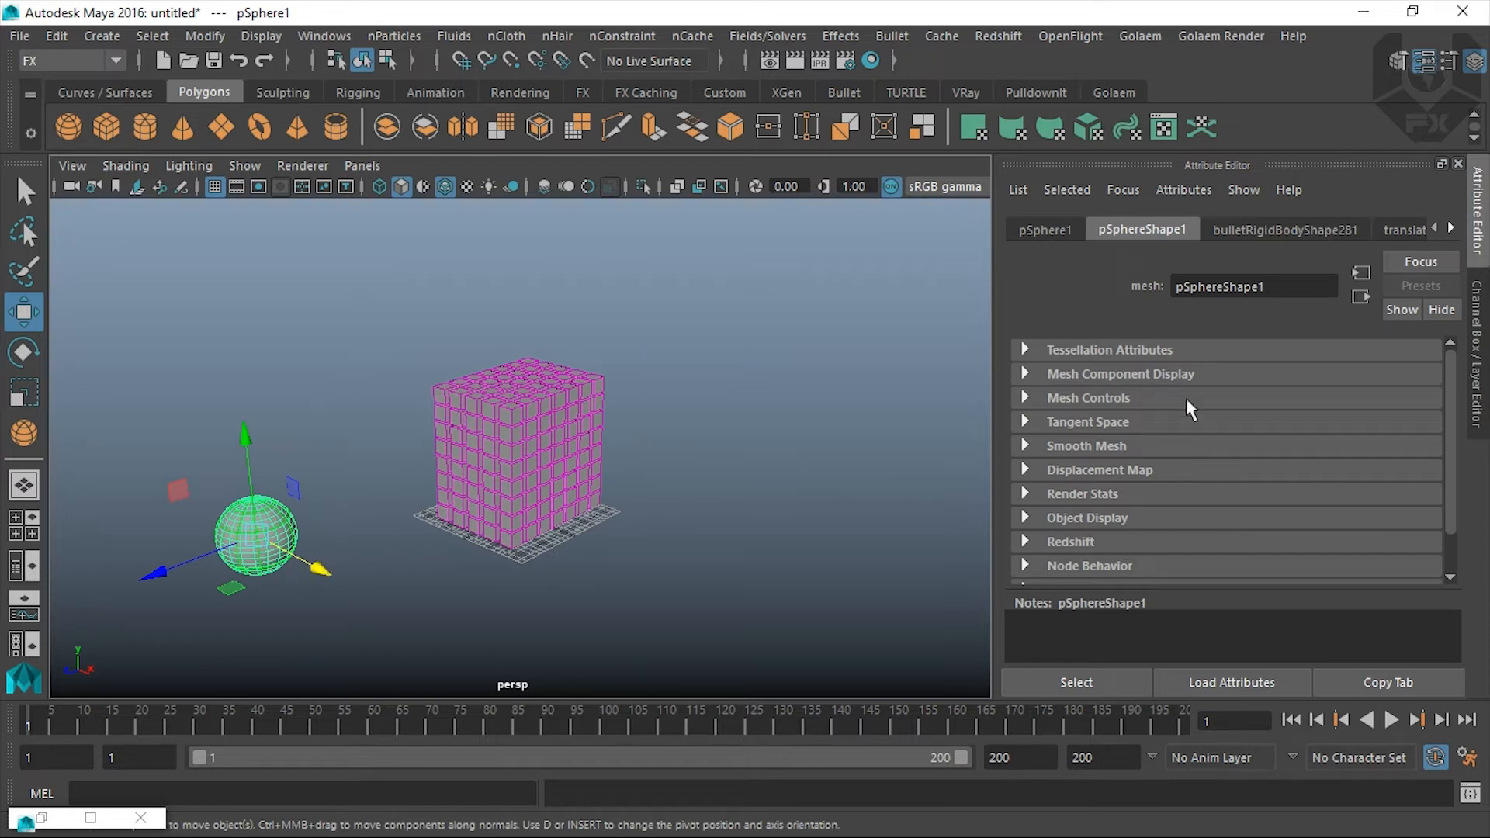
pyautogui.click(1476, 364)
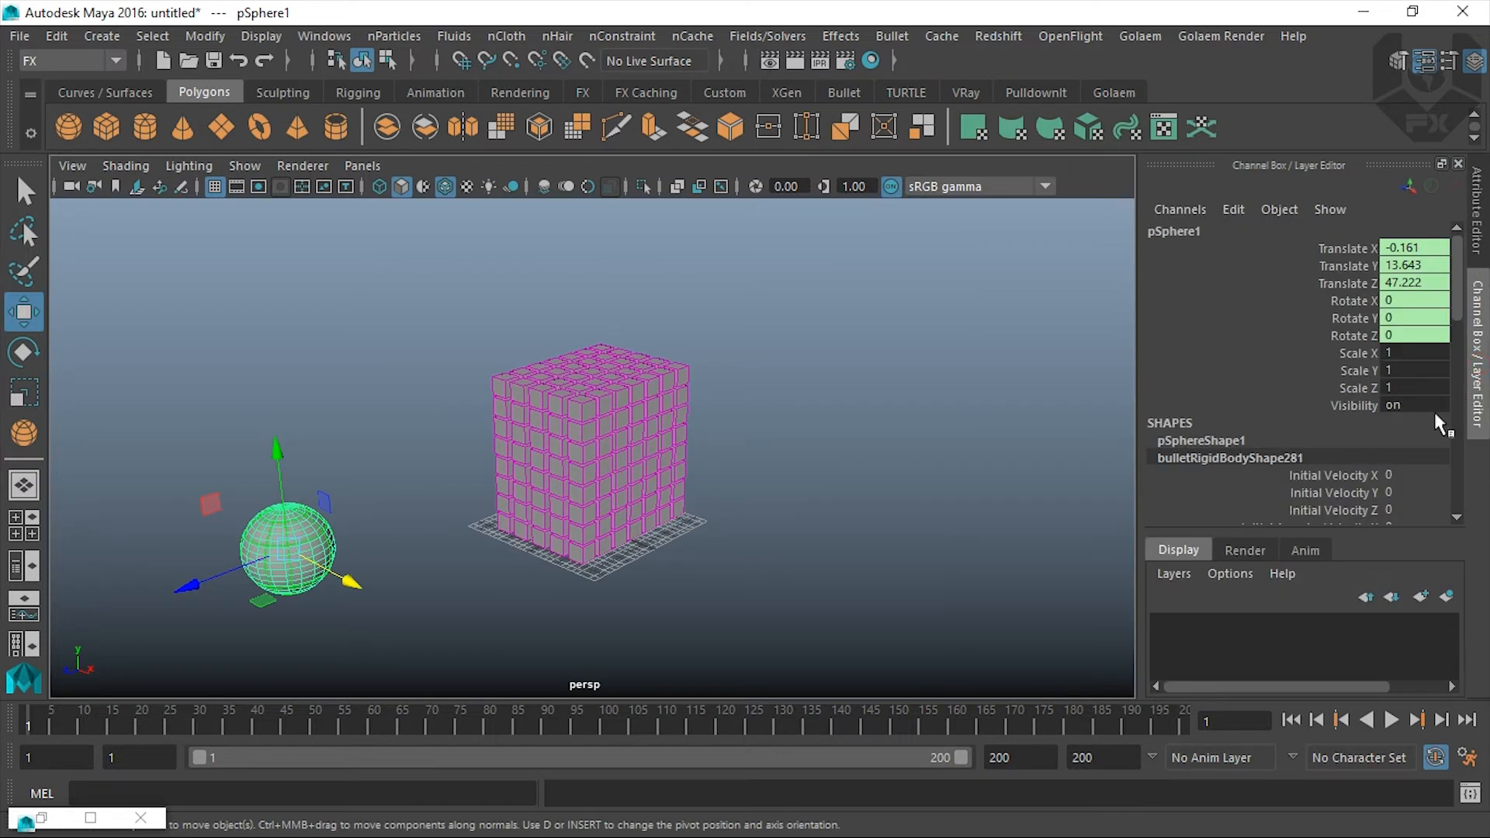
pyautogui.scroll(-5, 1456, 321)
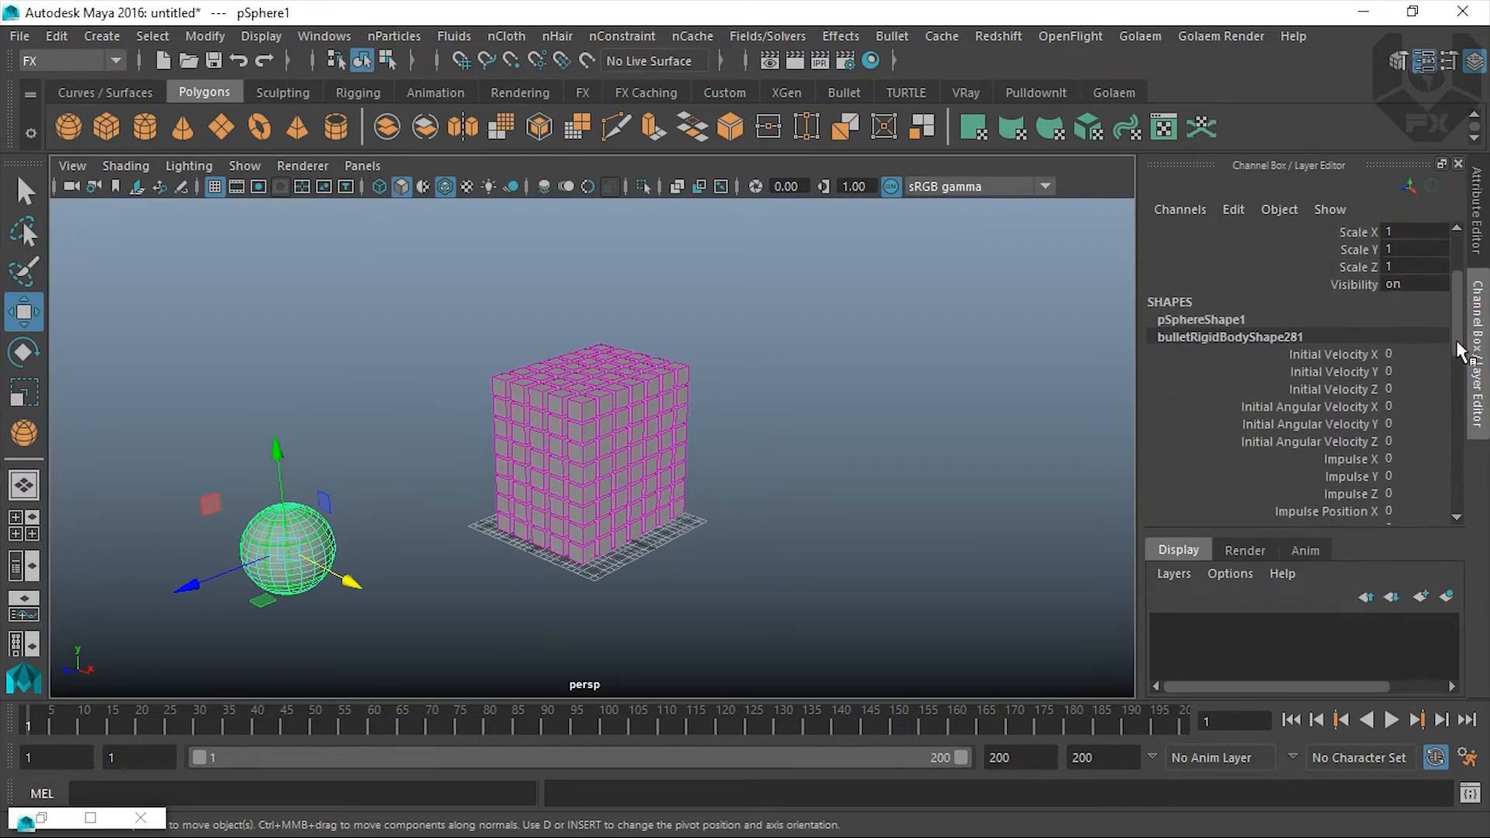
pyautogui.keyDown('alt'); pyautogui.moveTo(814, 502); pyautogui.dragTo(680, 562); pyautogui.keyUp('alt')
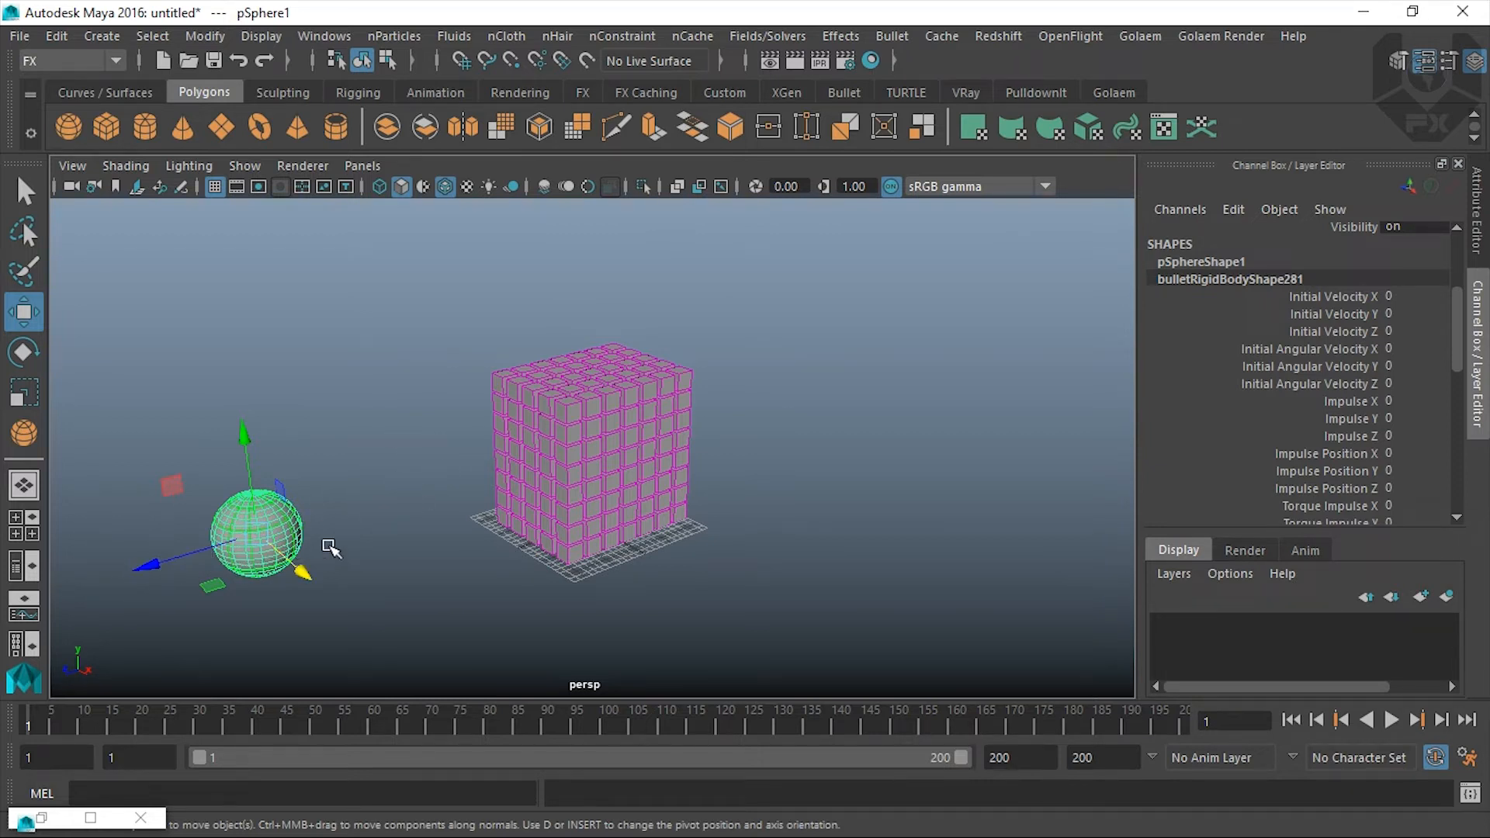
pyautogui.click(1353, 339)
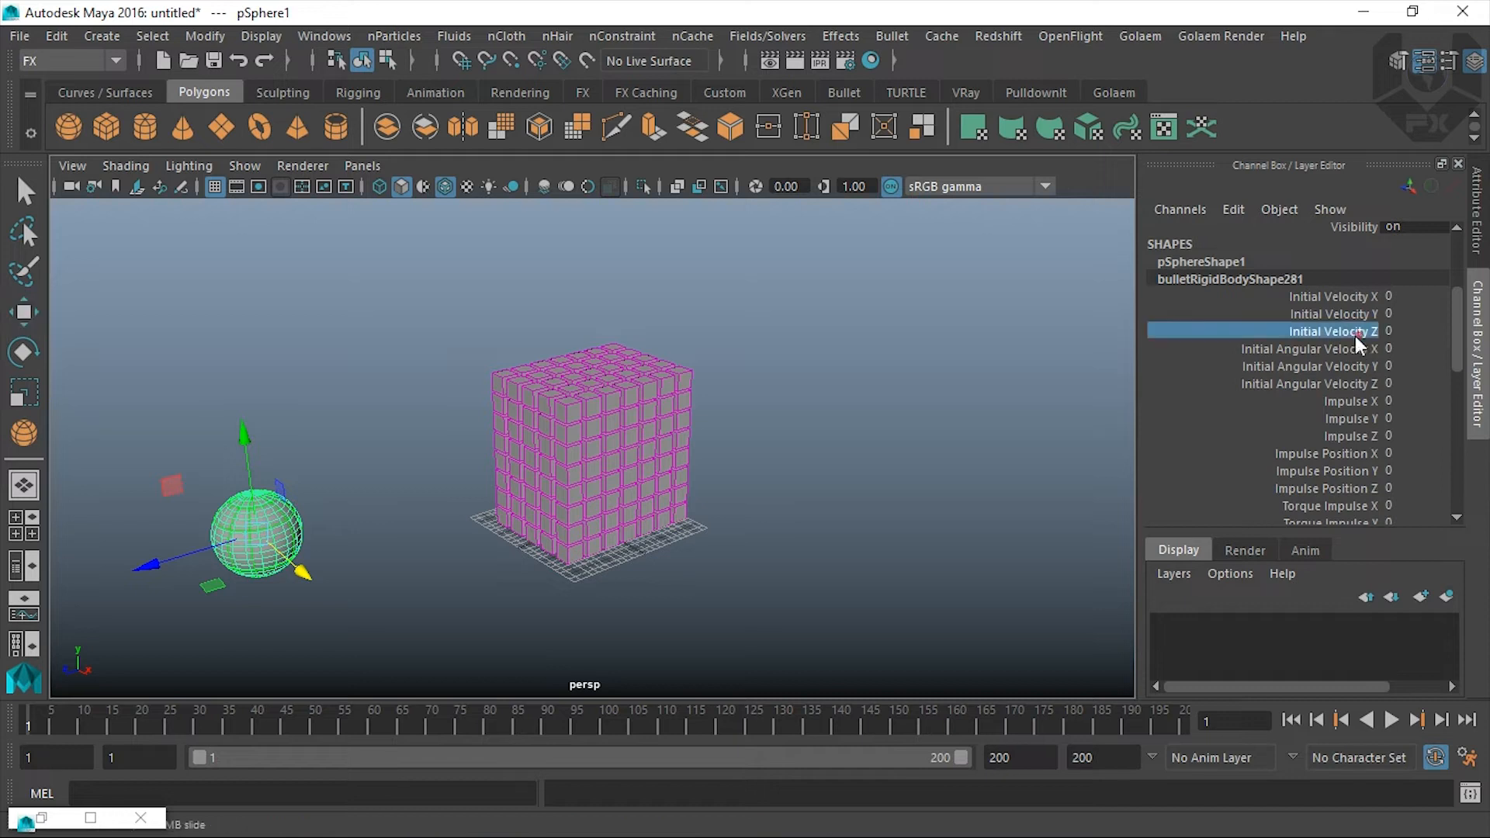
pyautogui.click(1395, 330)
pyautogui.write('-500')
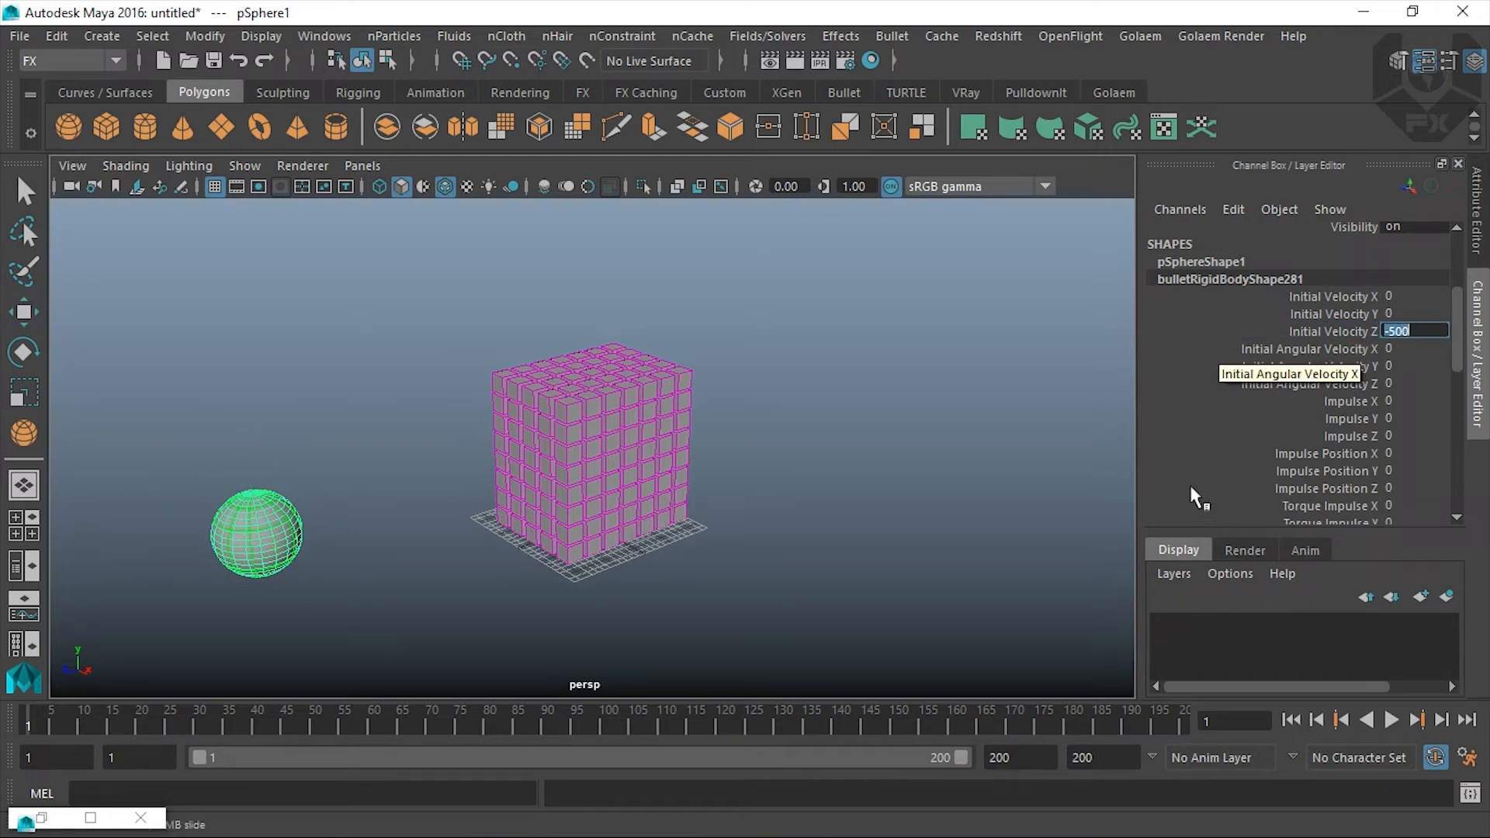
# Step: Play the simulation to check the sphere's impact on the cube stack, stop it and return to the first frame
pyautogui.click(1391, 720)
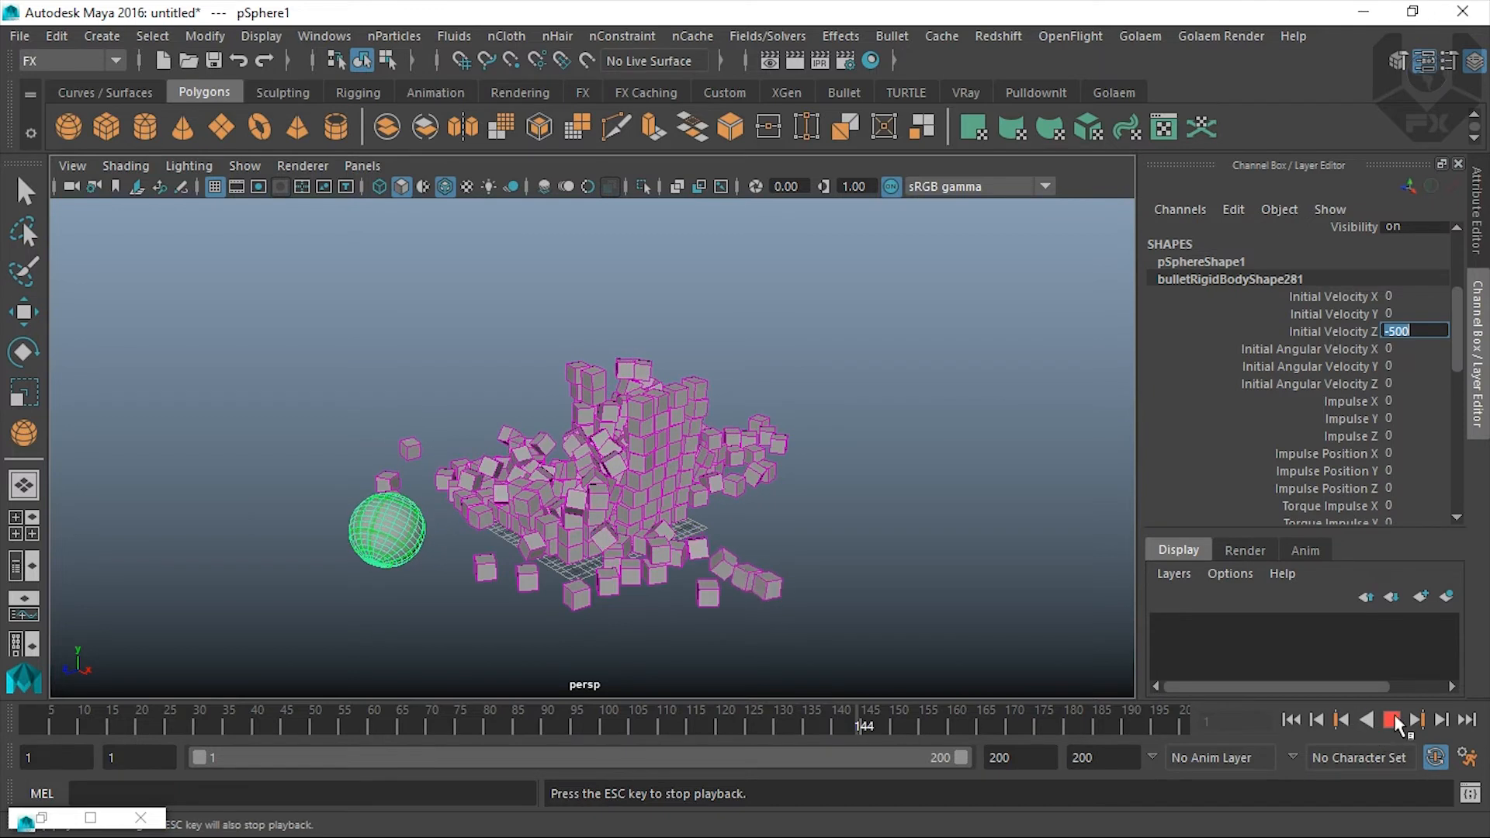
pyautogui.press('Escape')
pyautogui.click(1296, 725)
# Step: Compare the sphere and cube selections, reselect the sphere and set its rigid-body Mass to 12
pyautogui.moveTo(402, 460); pyautogui.dragTo(204, 599)
pyautogui.press('w')
pyautogui.moveTo(403, 301); pyautogui.dragTo(883, 643)
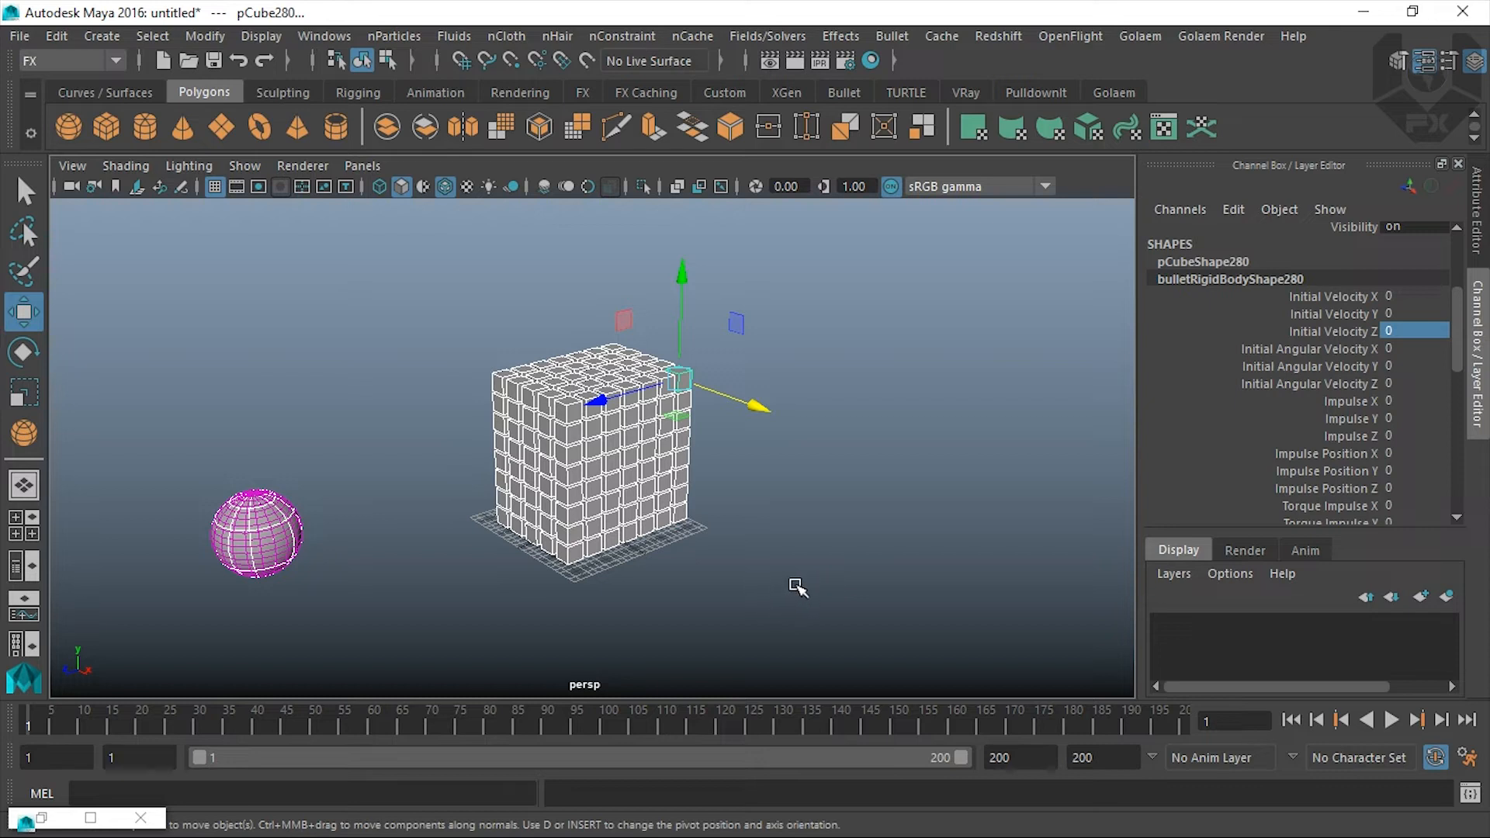
pyautogui.moveTo(394, 295); pyautogui.dragTo(822, 660)
pyautogui.moveTo(337, 443); pyautogui.dragTo(171, 630)
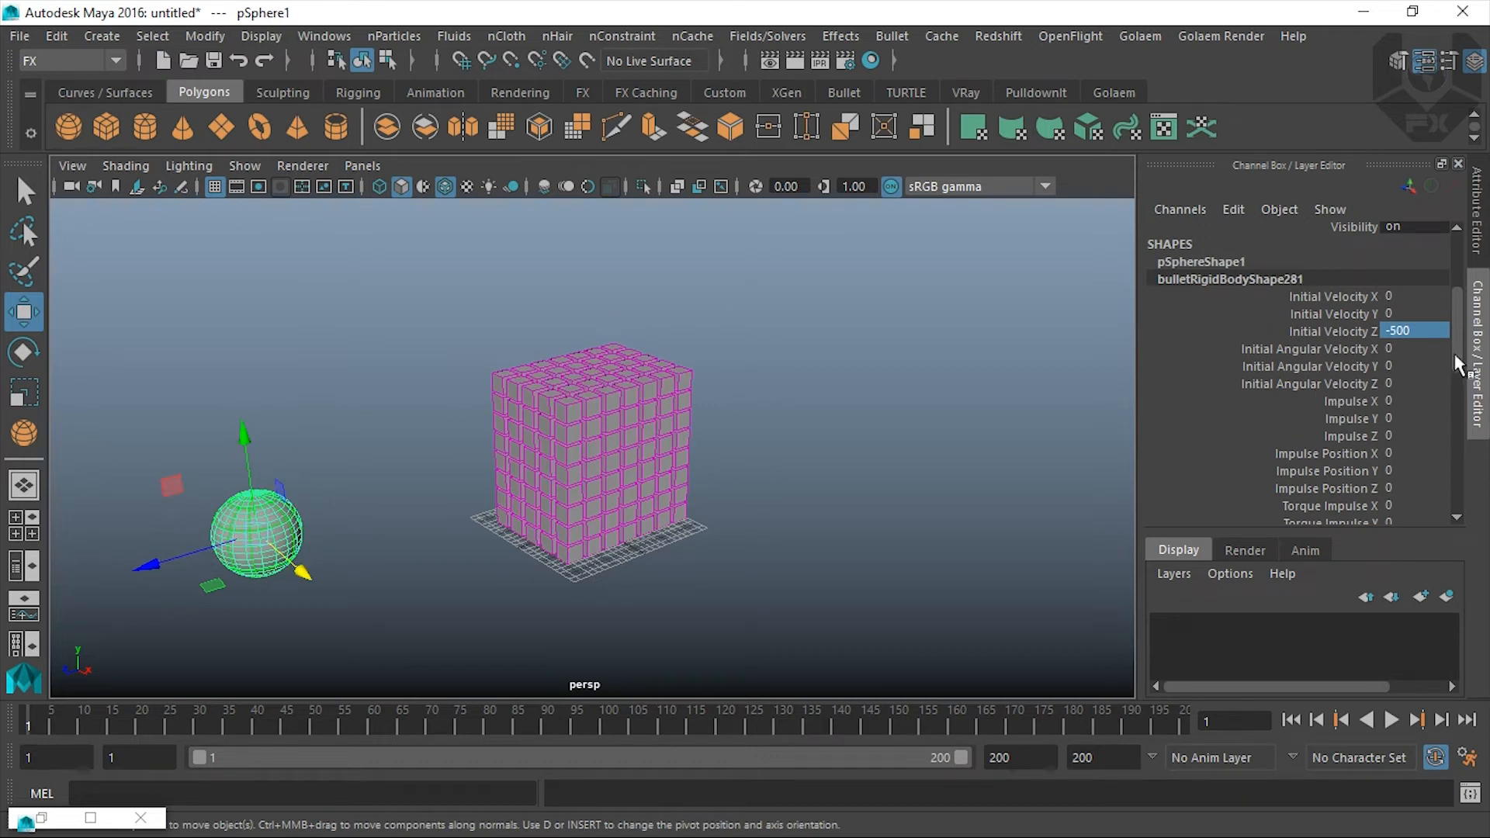
pyautogui.scroll(-8, 1451, 348)
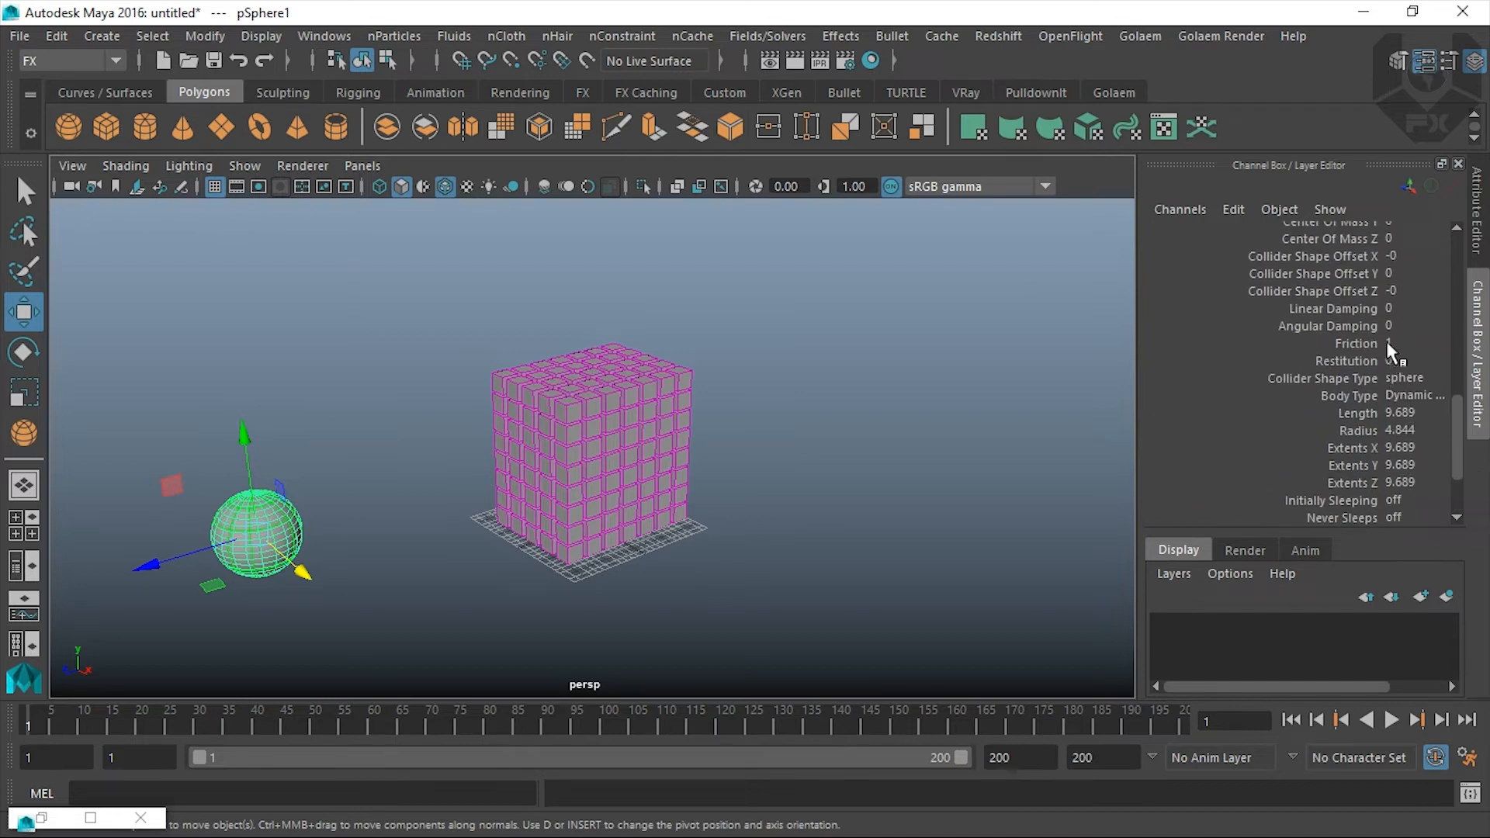
pyautogui.scroll(5, 1378, 376)
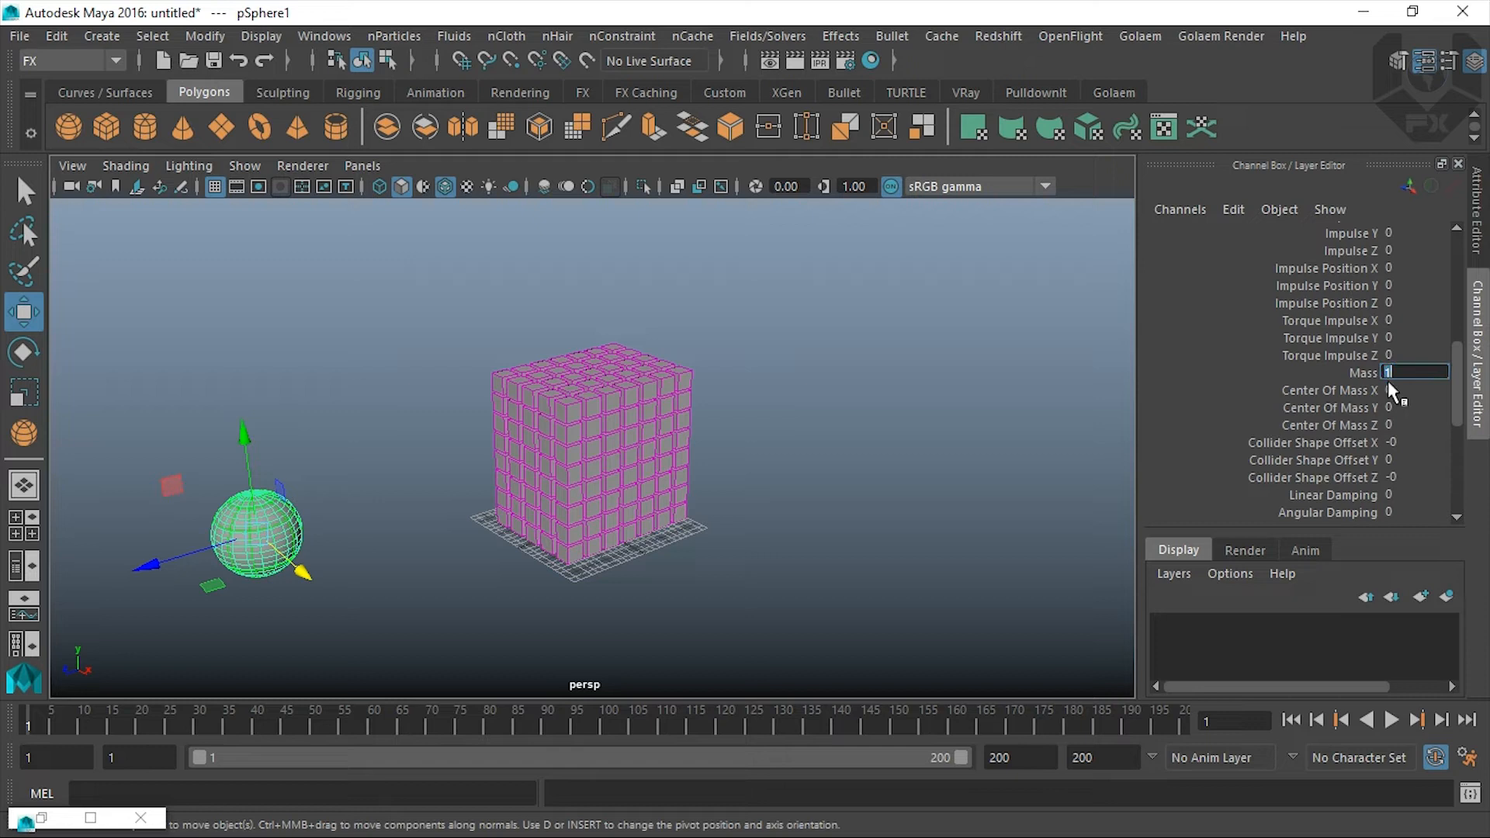
pyautogui.write('2')
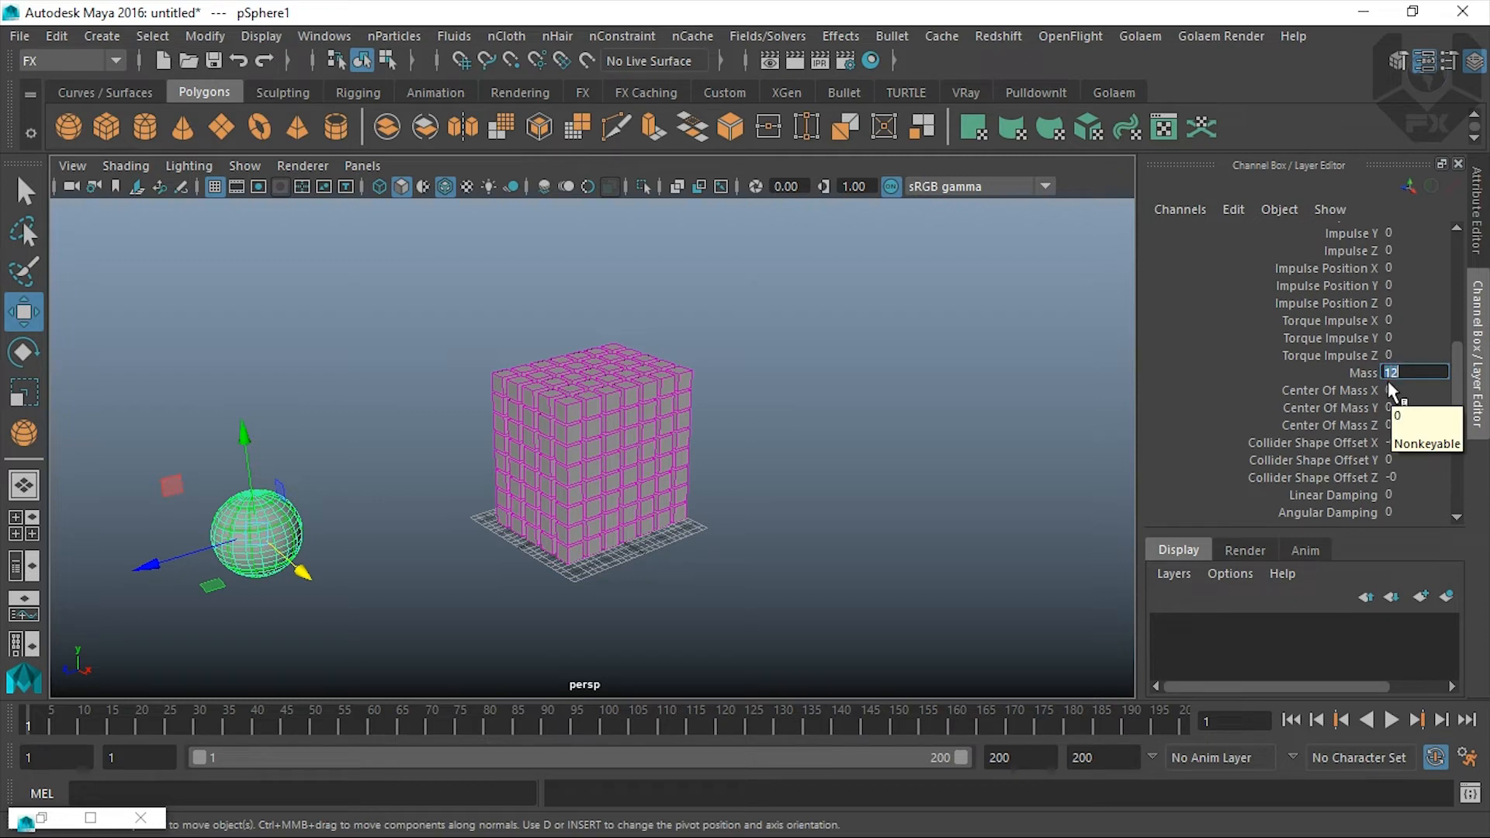
pyautogui.click(1192, 442)
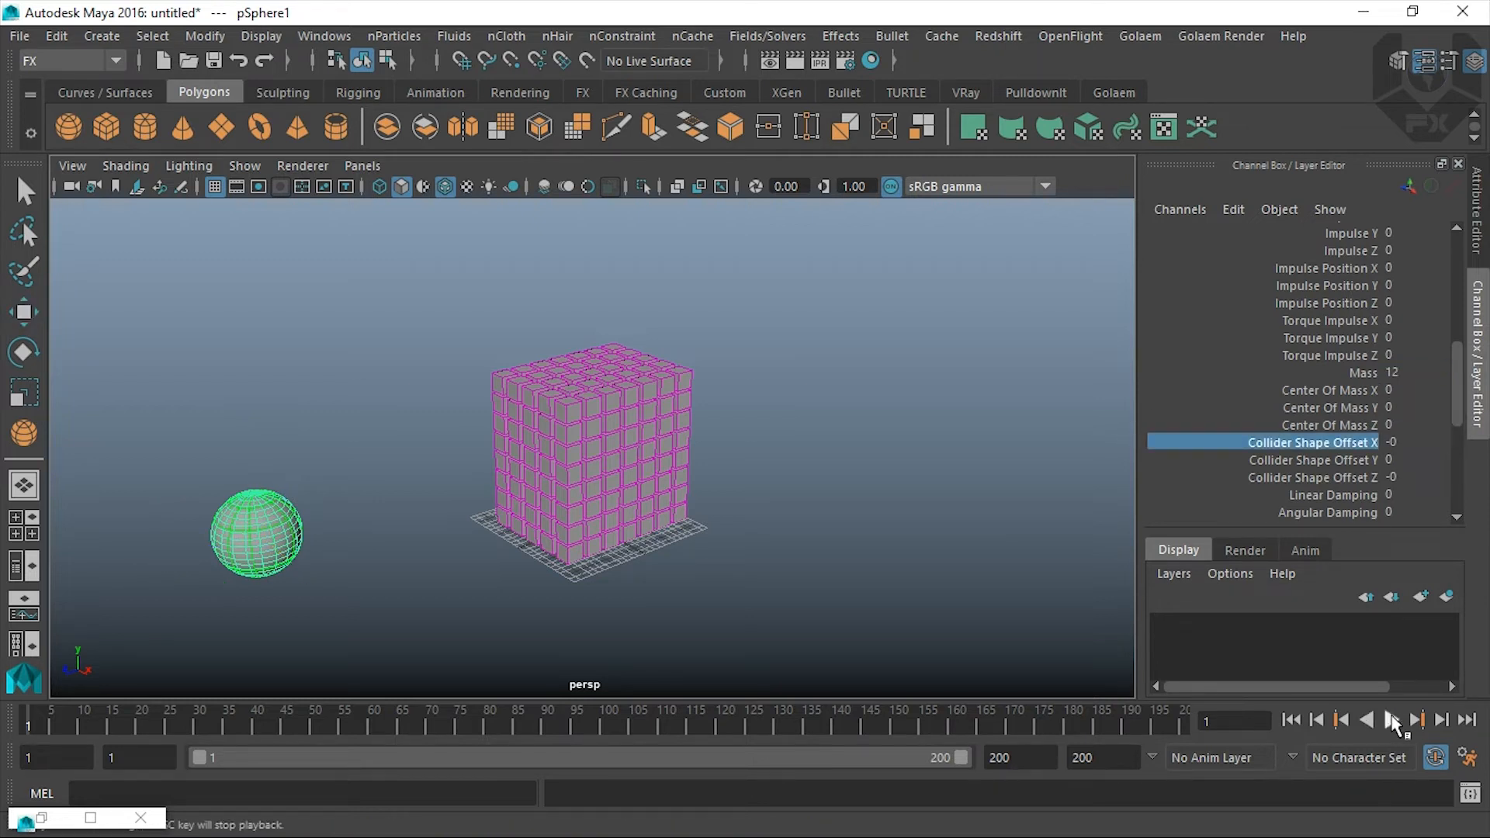
# Step: Replay the simulation to check how the heavier sphere scatters the cubes, and return to the first frame
pyautogui.click(1392, 721)
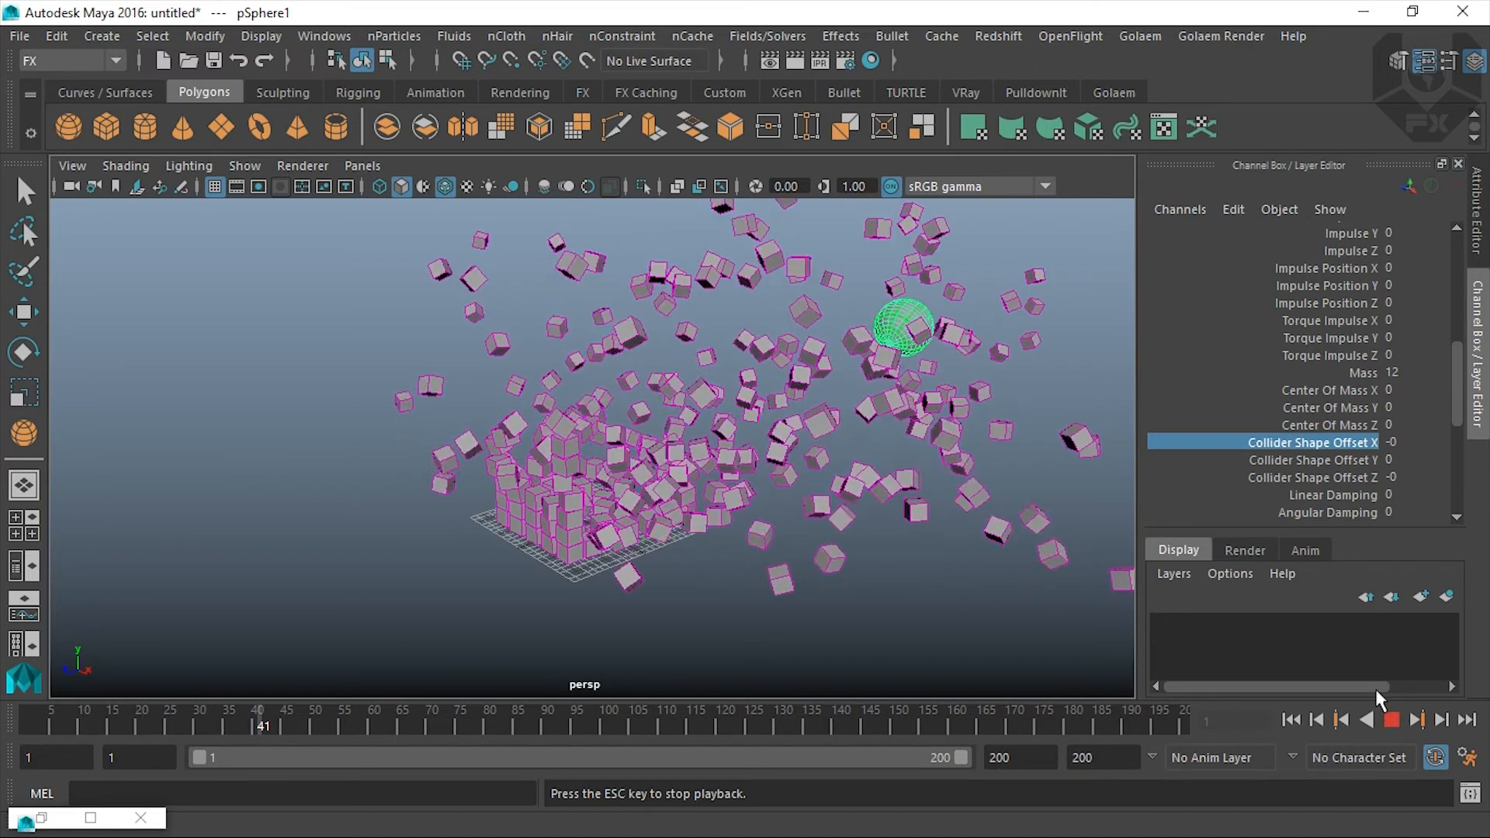
pyautogui.keyDown('alt'); pyautogui.moveTo(820, 597); pyautogui.dragTo(764, 586); pyautogui.keyUp('alt')
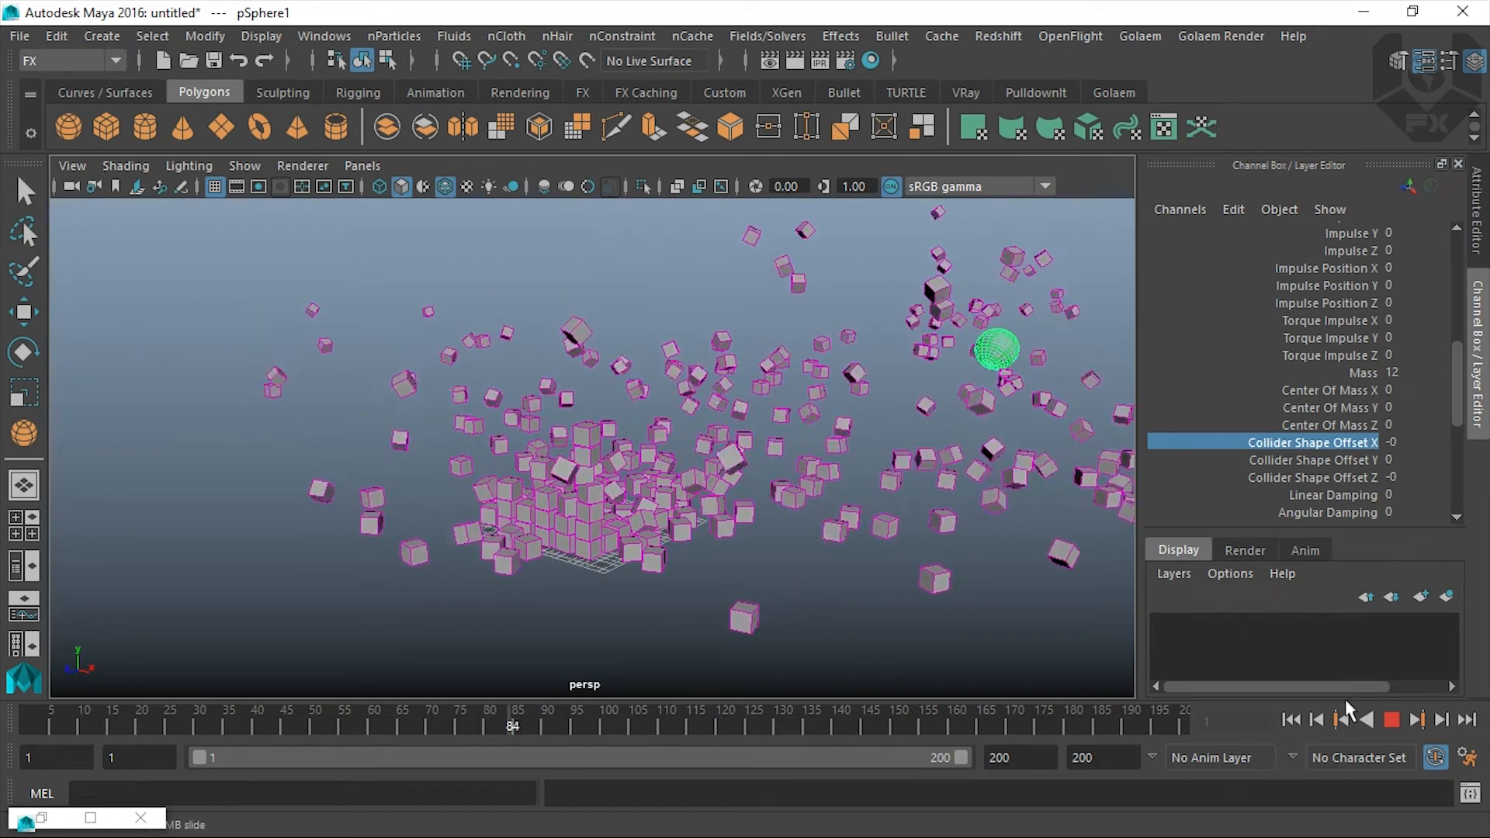
pyautogui.click(1294, 719)
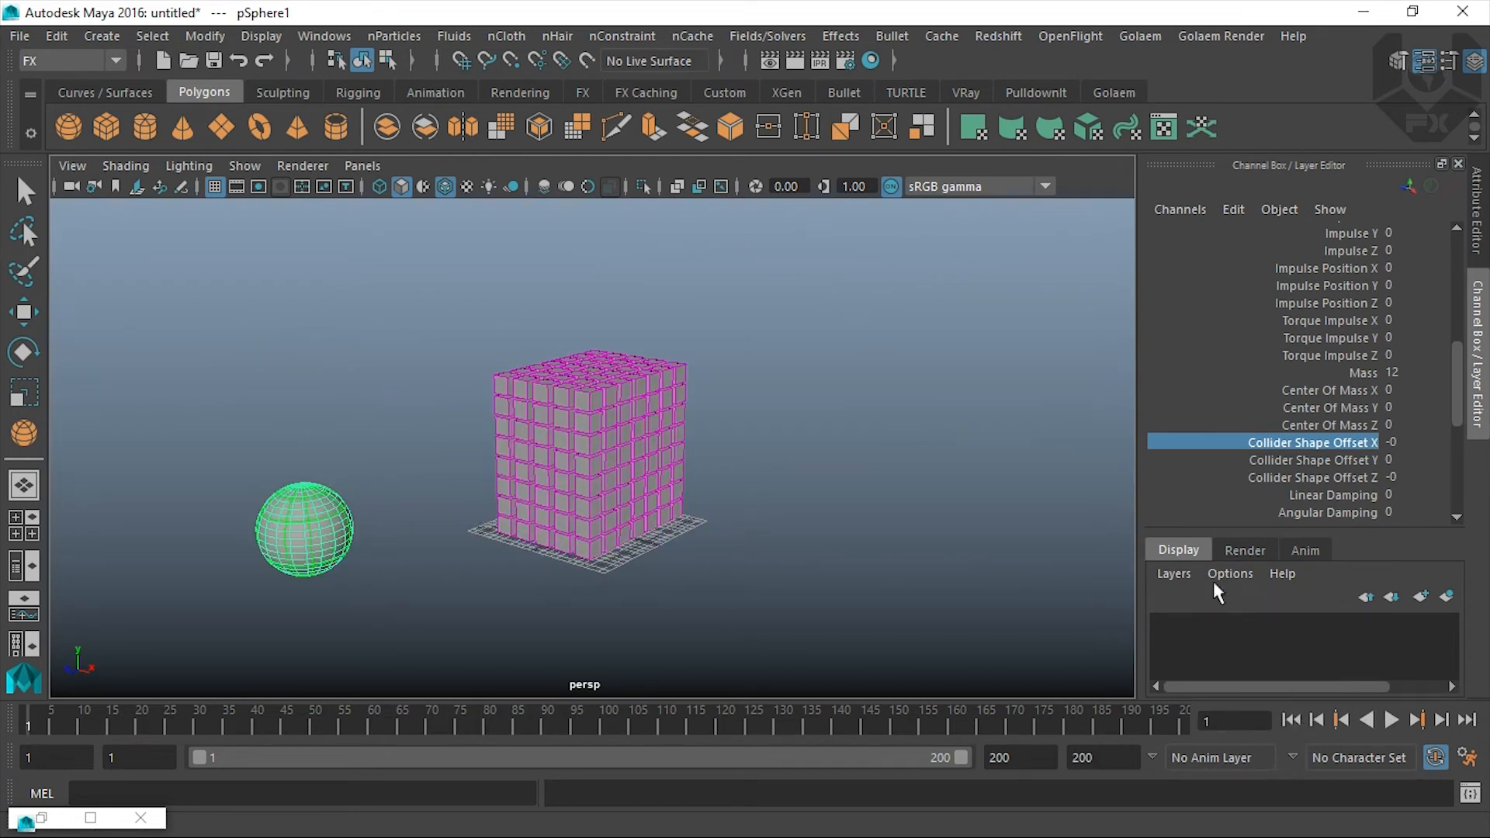
# Step: Set the sphere's Initial Velocity Z to -200
pyautogui.scroll(6, 1457, 375)
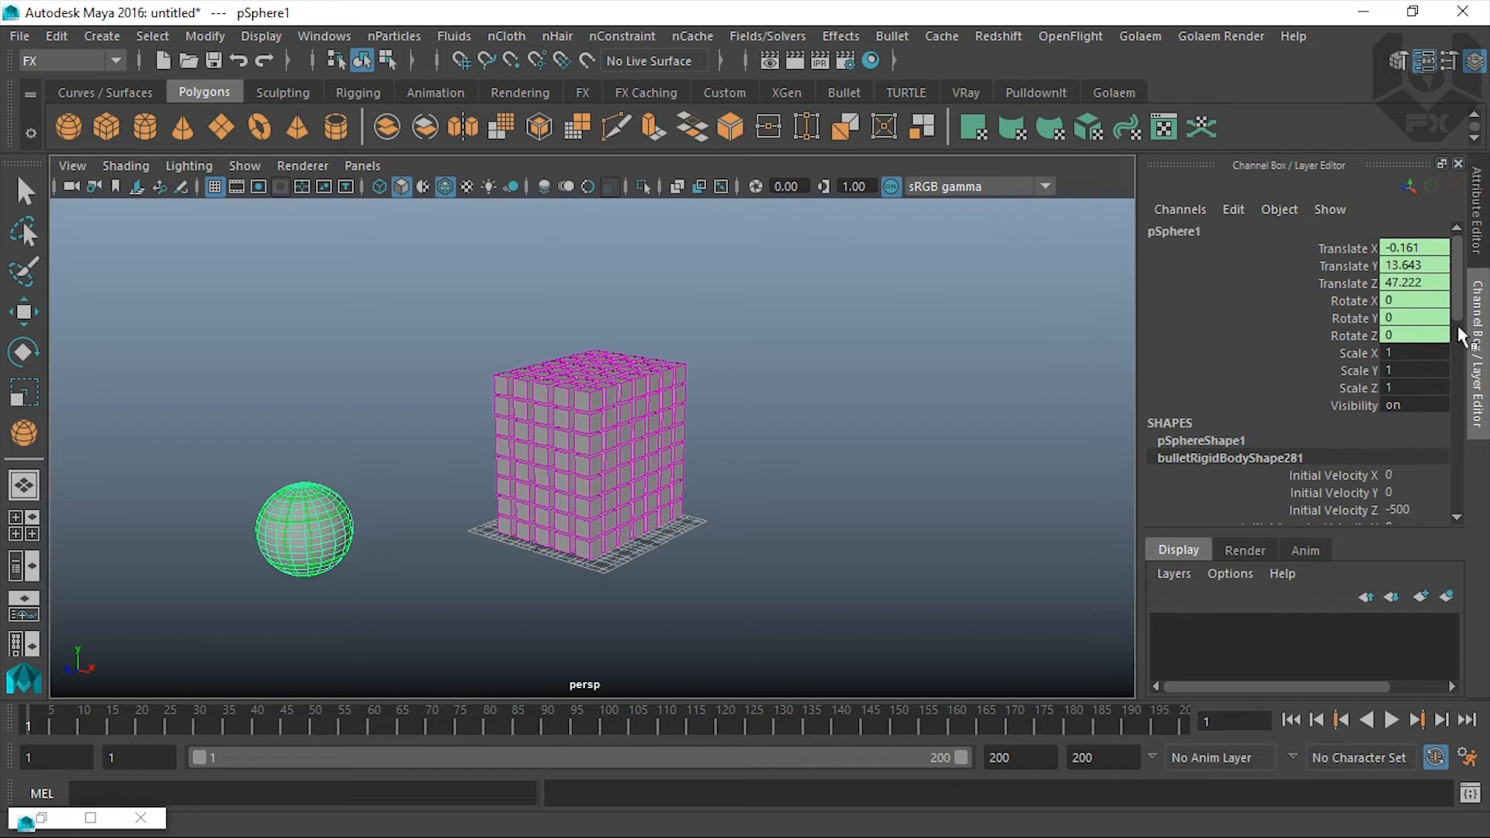
pyautogui.scroll(-4, 1459, 327)
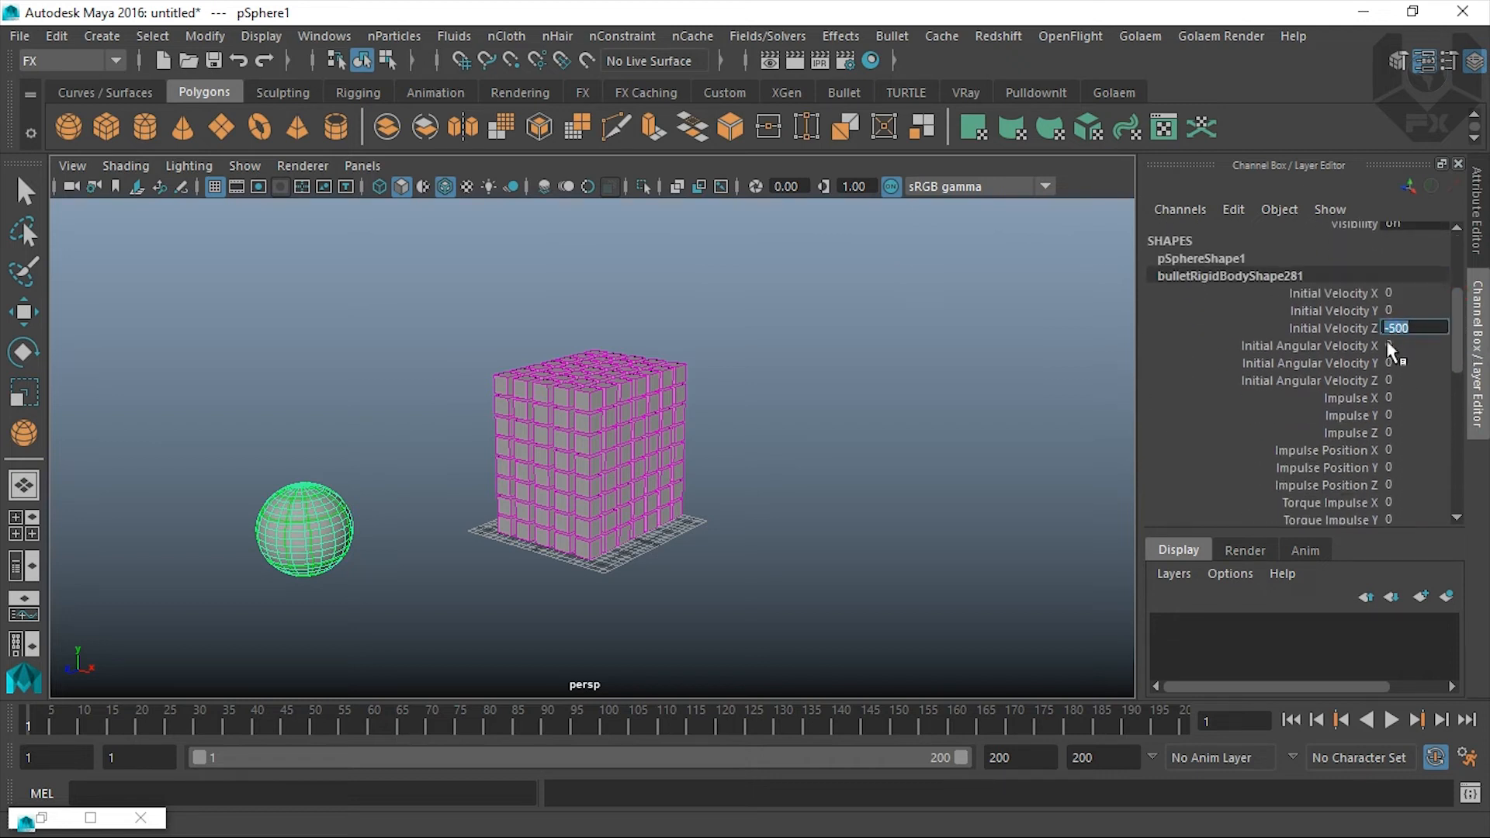
pyautogui.write('-')
pyautogui.press('Return')
# Step: Play the simulation to check the slower impact from another angle, stop it and return to the first frame
pyautogui.click(1389, 720)
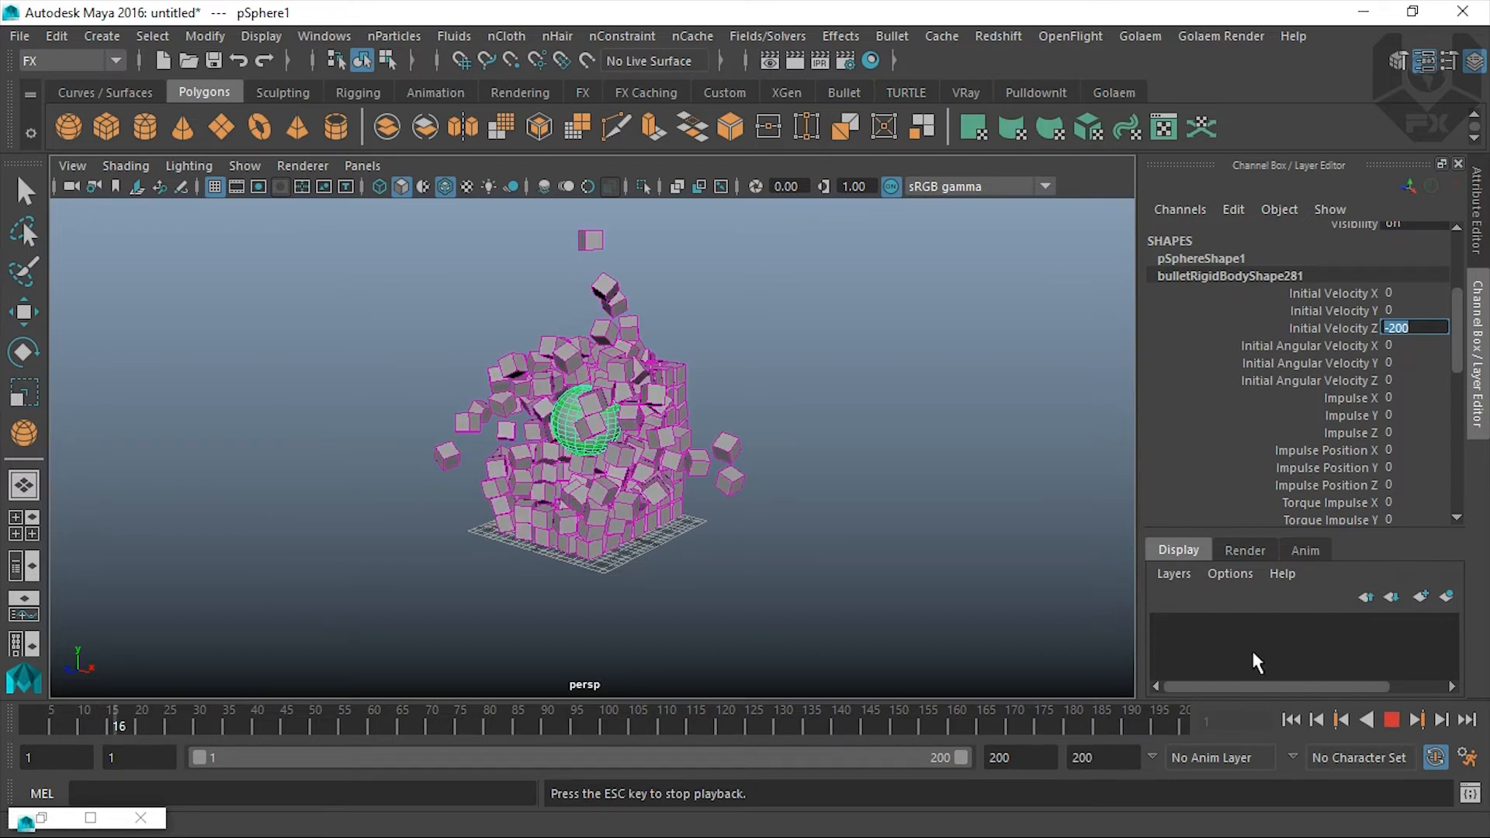
pyautogui.keyDown('alt'); pyautogui.moveTo(638, 554); pyautogui.dragTo(579, 569); pyautogui.keyUp('alt')
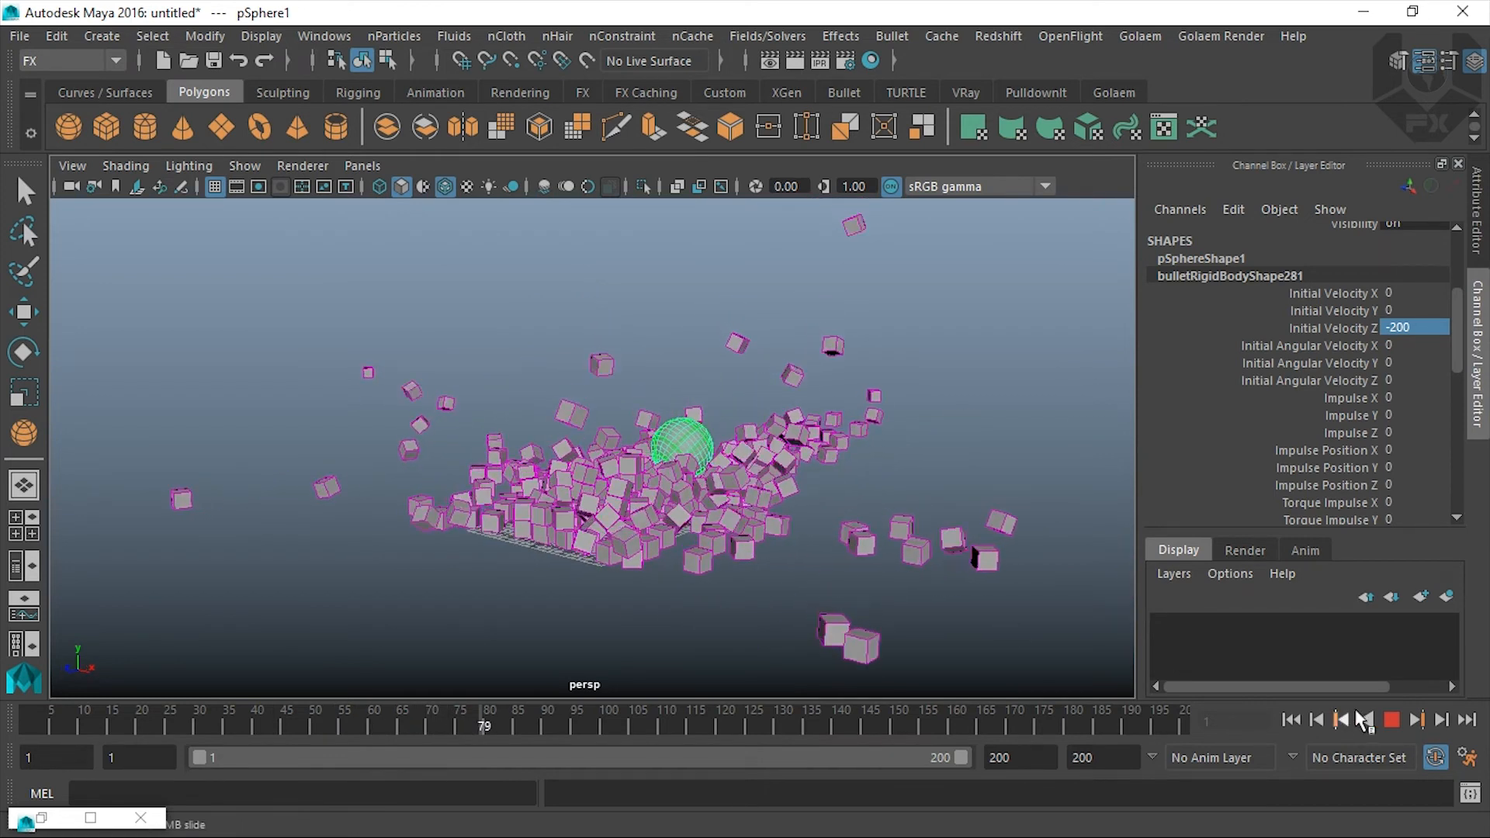
pyautogui.click(1394, 721)
pyautogui.click(1314, 720)
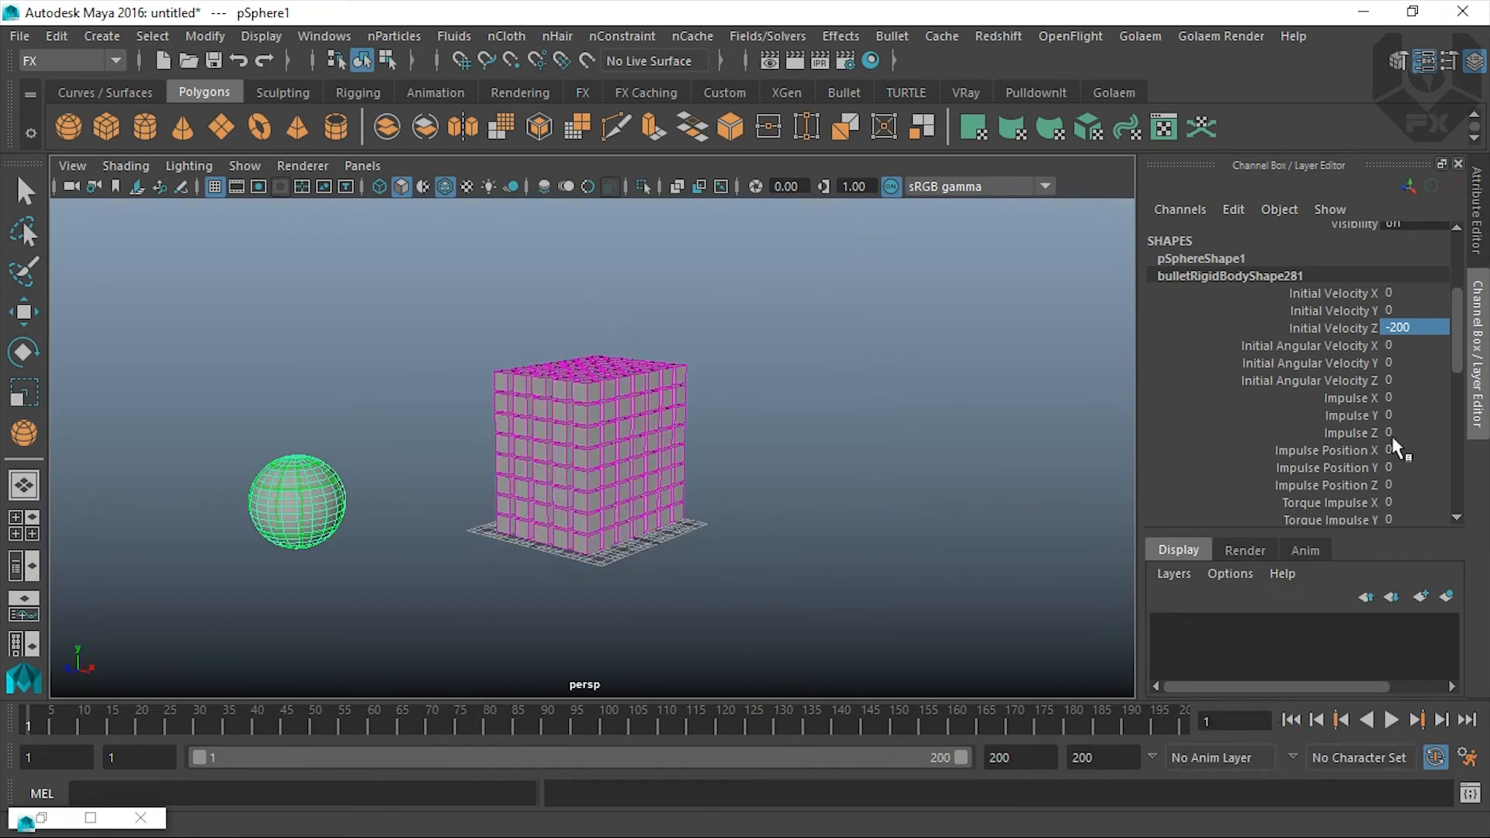
# Step: Set the sphere's Mass to 5 and play the simulation to check the impact, stopping it partway
pyautogui.scroll(-4, 1459, 359)
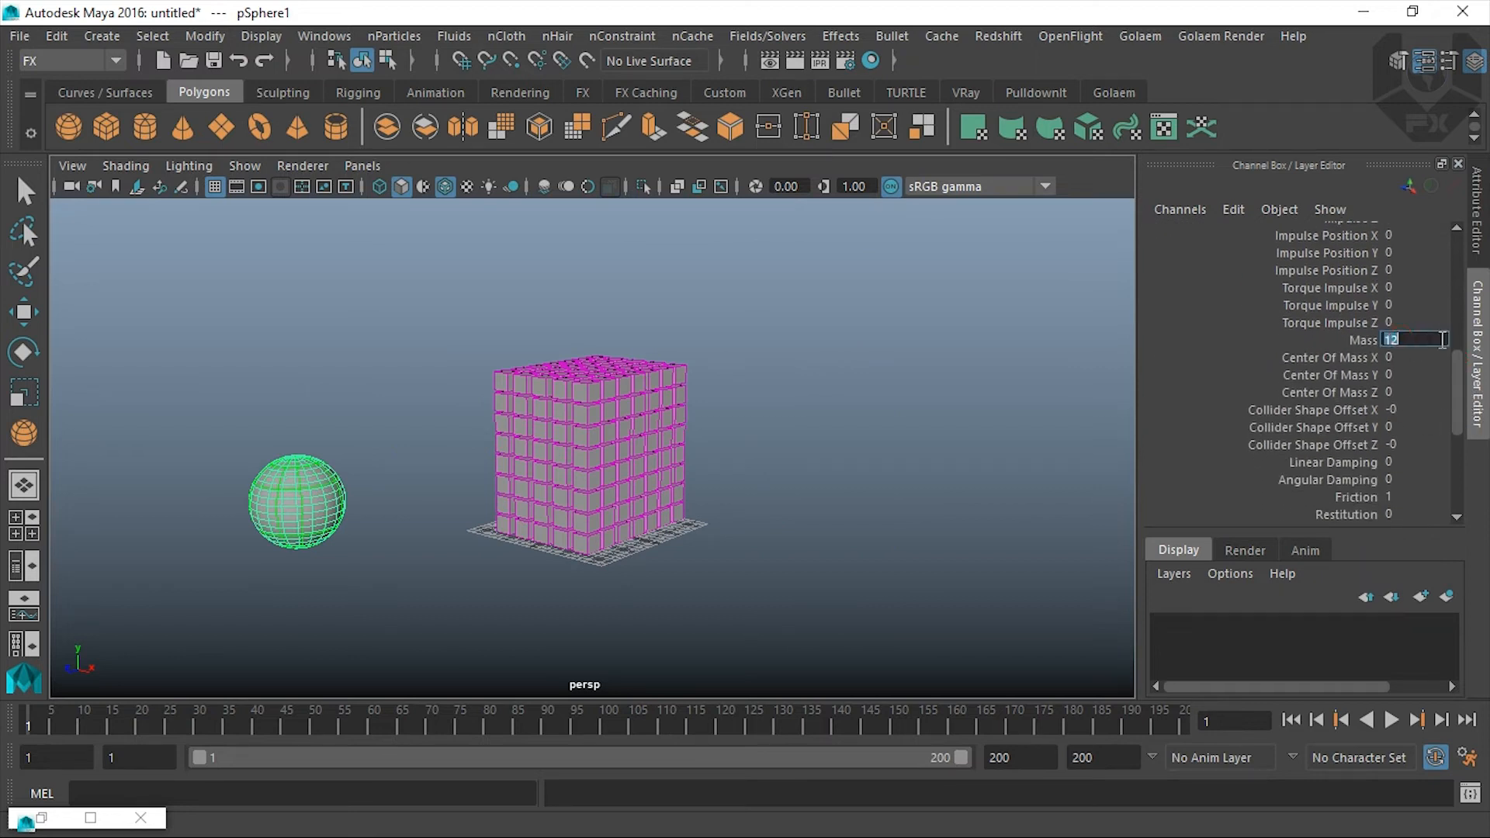
pyautogui.click(1392, 718)
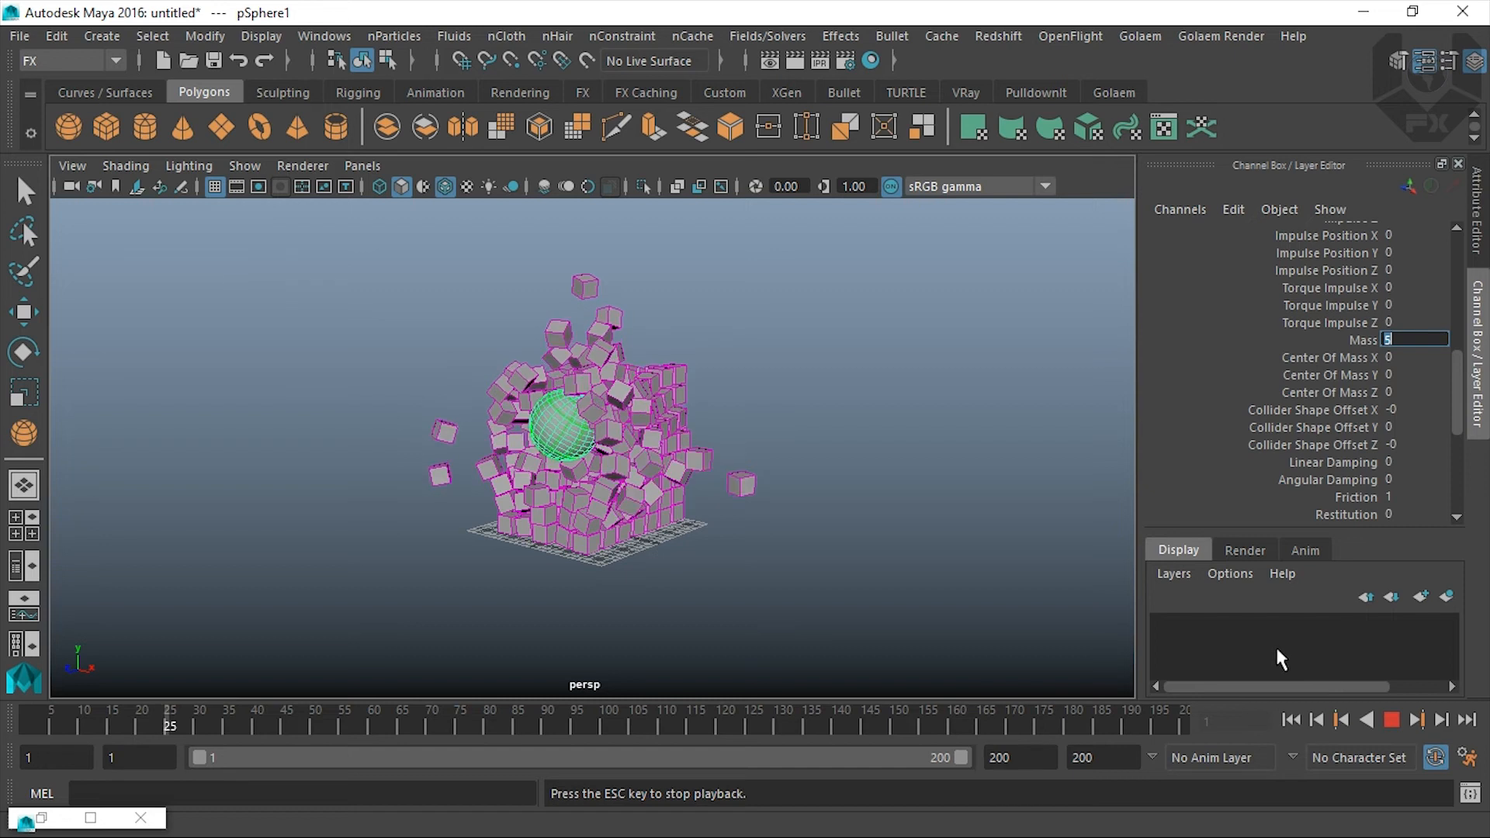
pyautogui.keyDown('alt'); pyautogui.moveTo(483, 521); pyautogui.dragTo(545, 527); pyautogui.keyUp('alt')
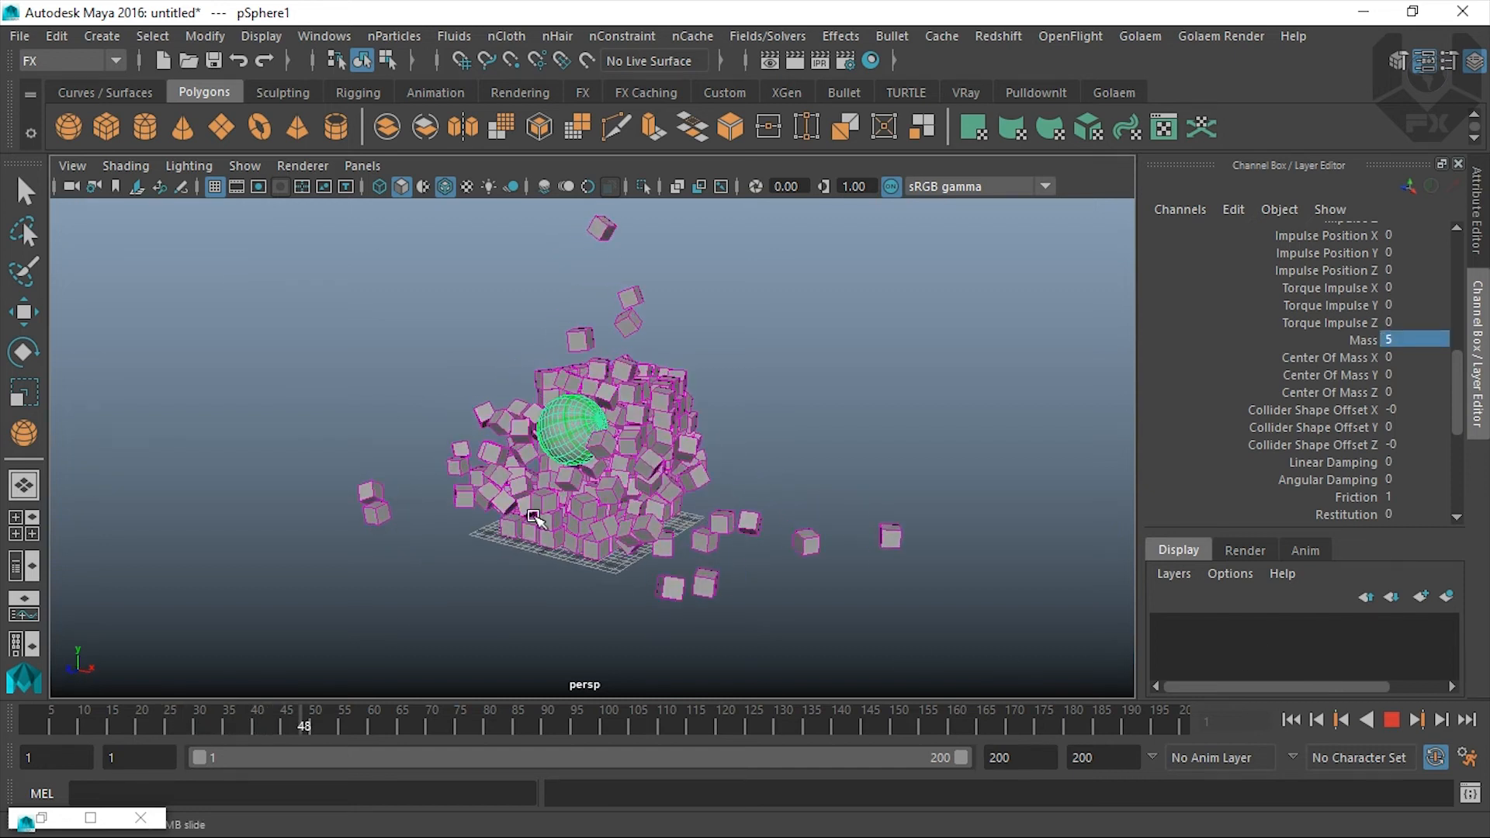
pyautogui.click(1391, 719)
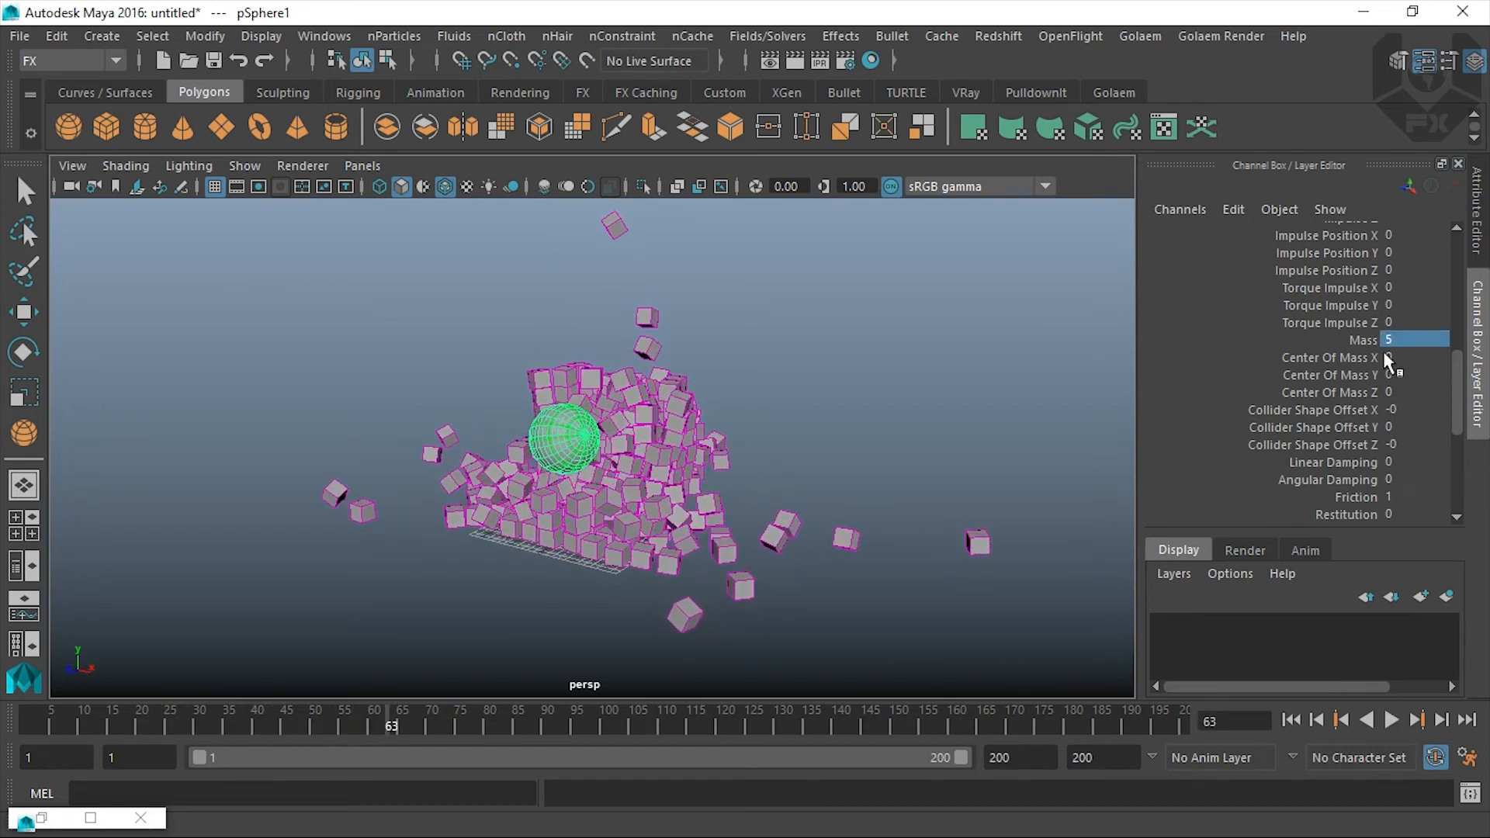
# Step: Set the sphere's Mass to 10, return to the first frame and replay the collision with the sphere selected, stopping it partway
pyautogui.doubleClick(1409, 342)
pyautogui.write('10')
pyautogui.press('Return')
pyautogui.click(1291, 719)
pyautogui.click(334, 526)
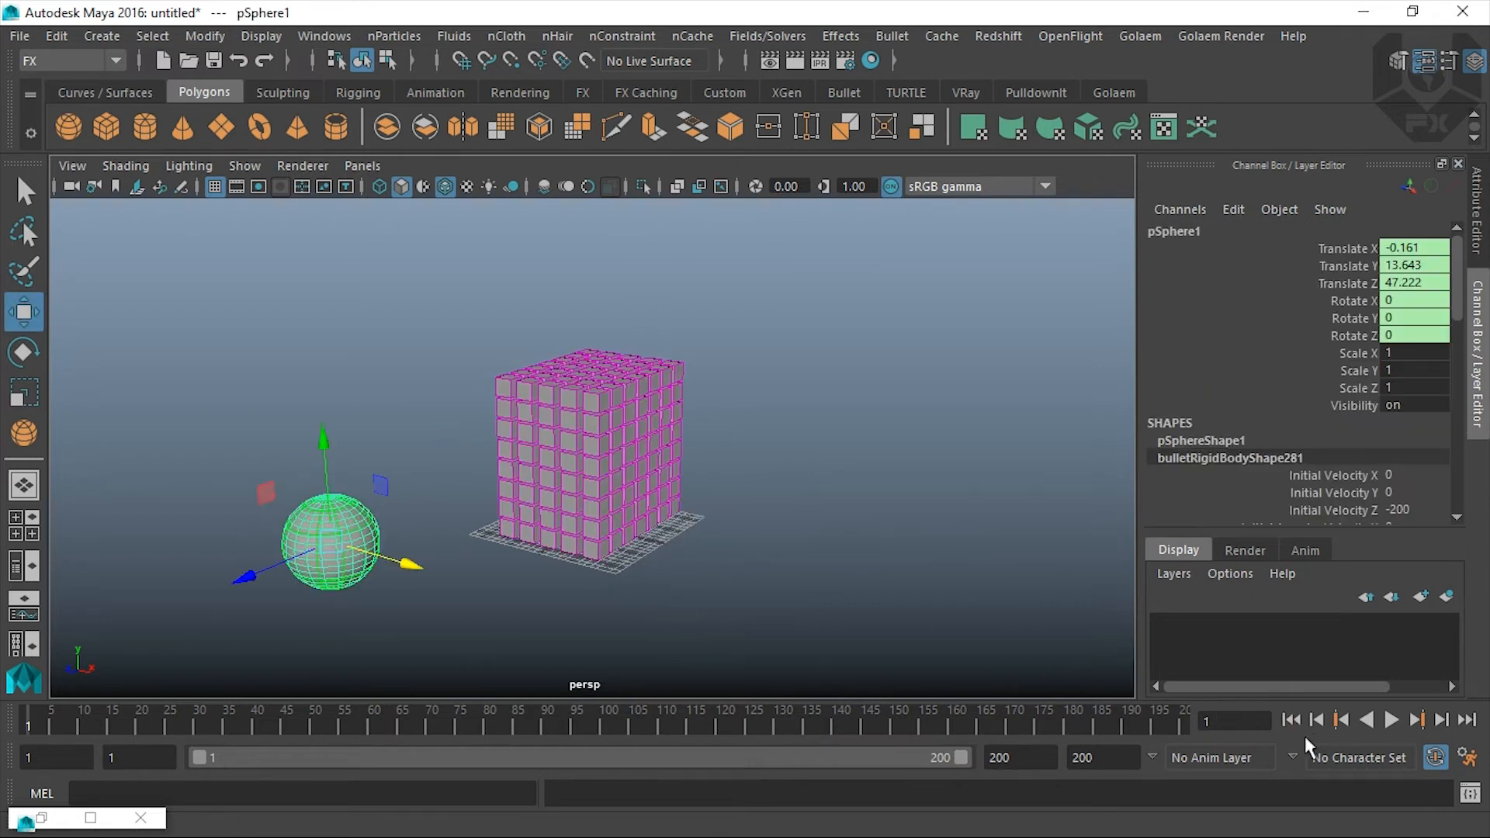
pyautogui.click(1390, 719)
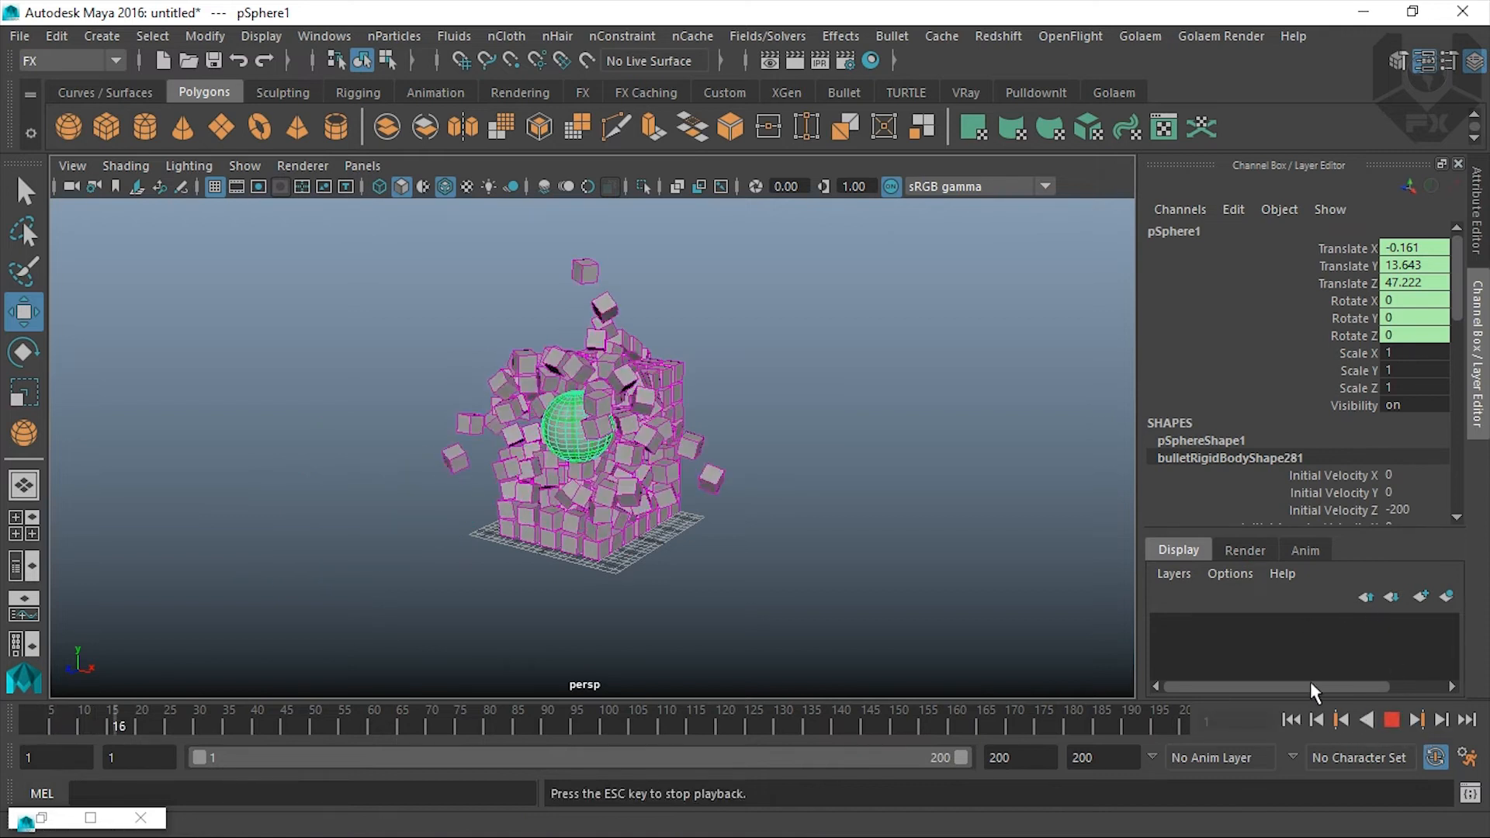
pyautogui.click(1392, 719)
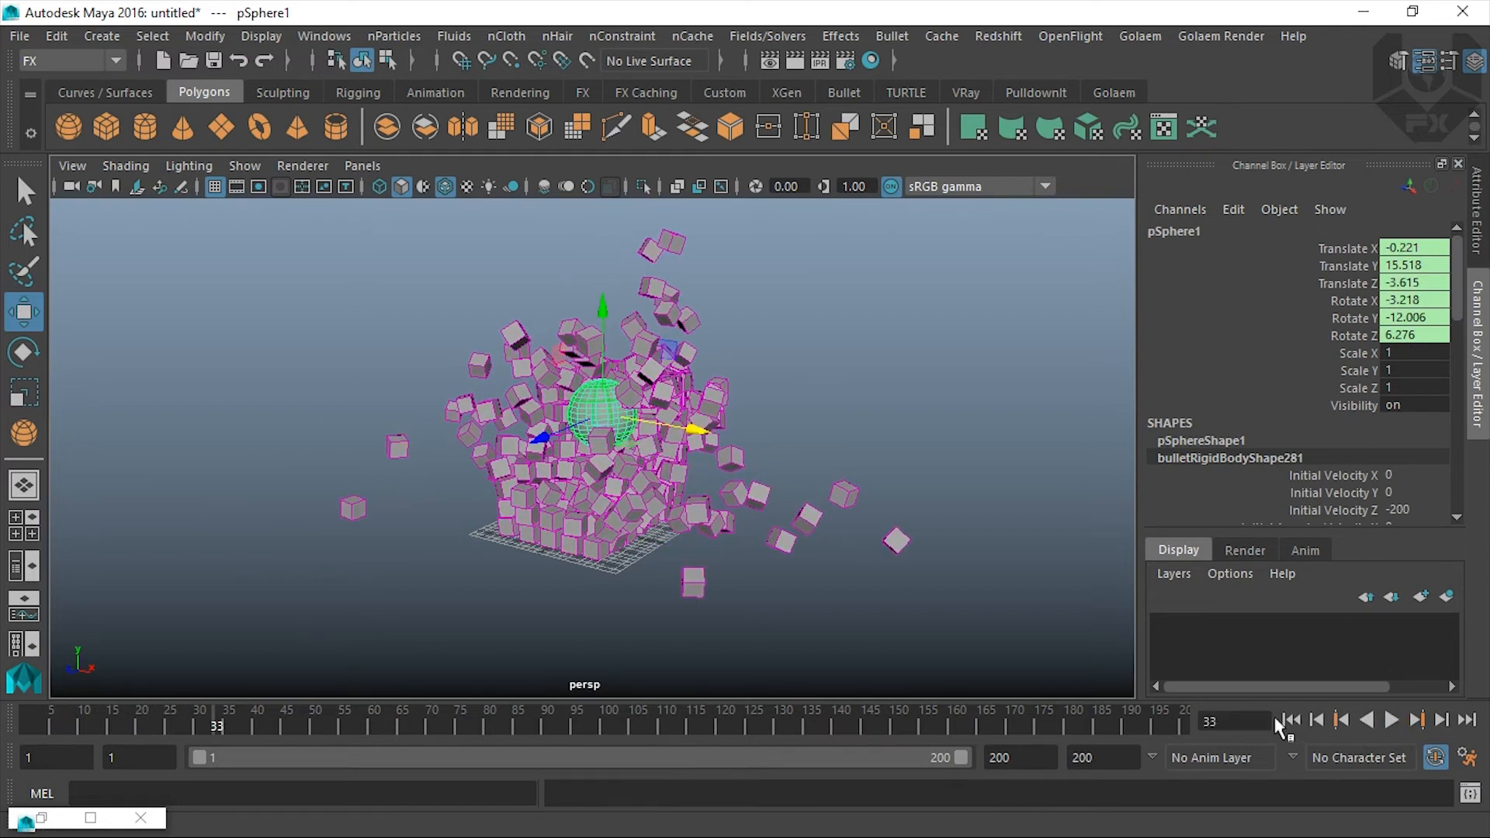
# Step: Set the sphere's Initial Angular Velocity Z to -50, play the collision from the first frame, stop it and rewind
pyautogui.click(1290, 719)
pyautogui.moveTo(1458, 300); pyautogui.dragTo(1453, 351)
pyautogui.keyDown('alt'); pyautogui.moveTo(646, 521); pyautogui.dragTo(690, 528); pyautogui.keyUp('alt')
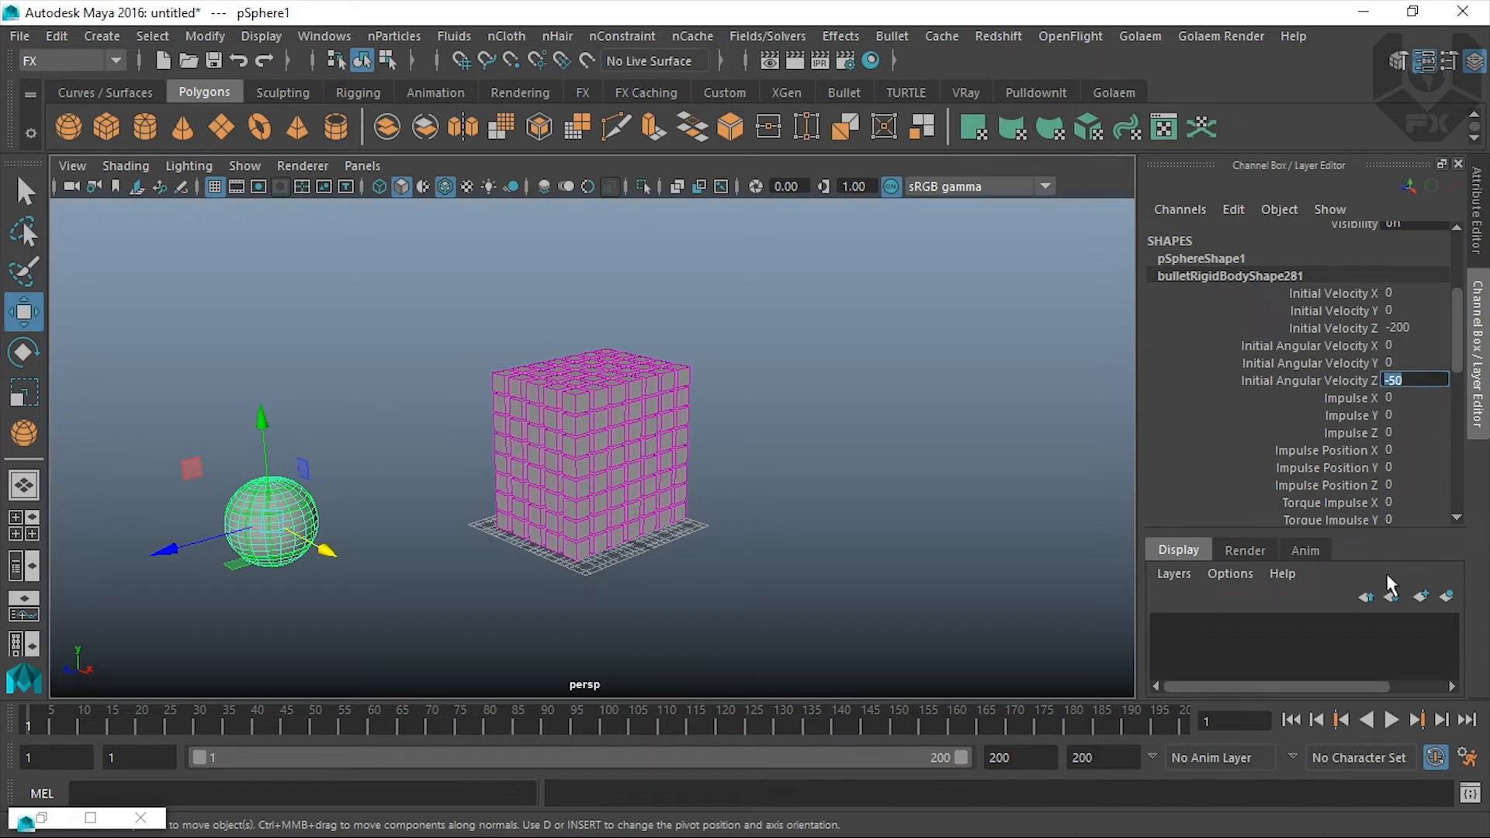
pyautogui.click(1392, 721)
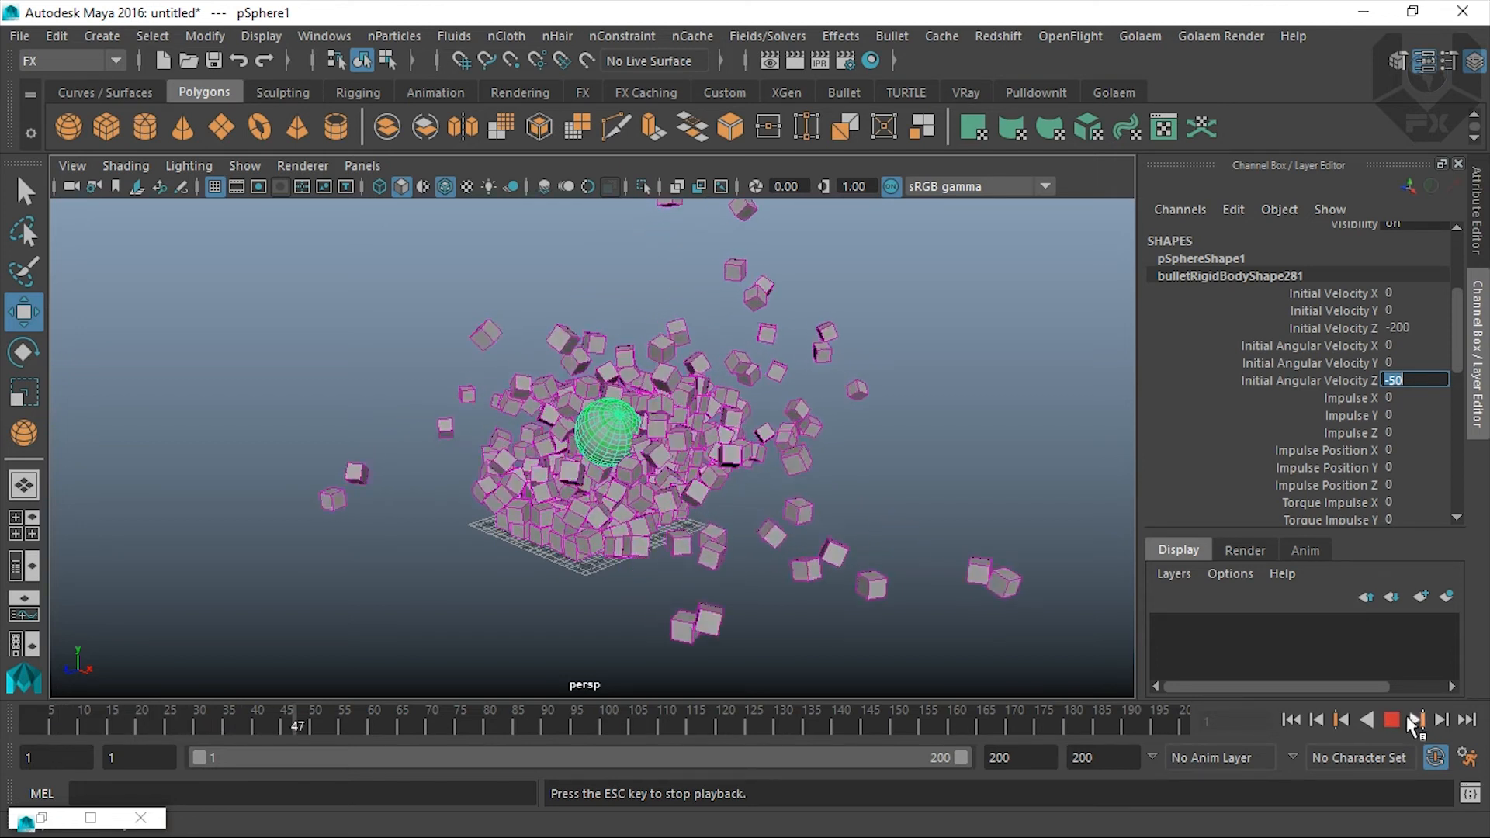
pyautogui.click(1392, 721)
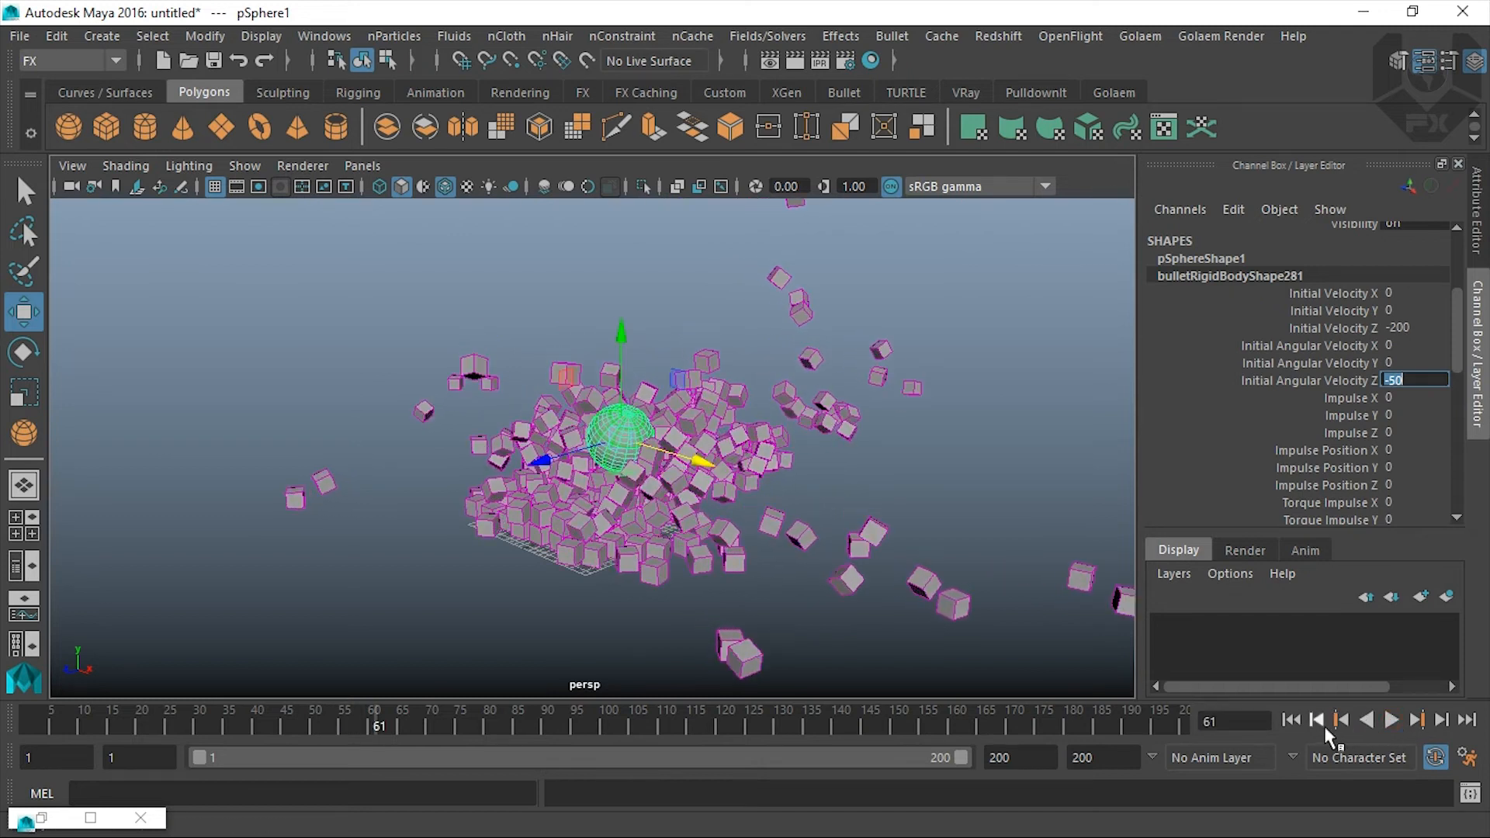
pyautogui.click(1290, 721)
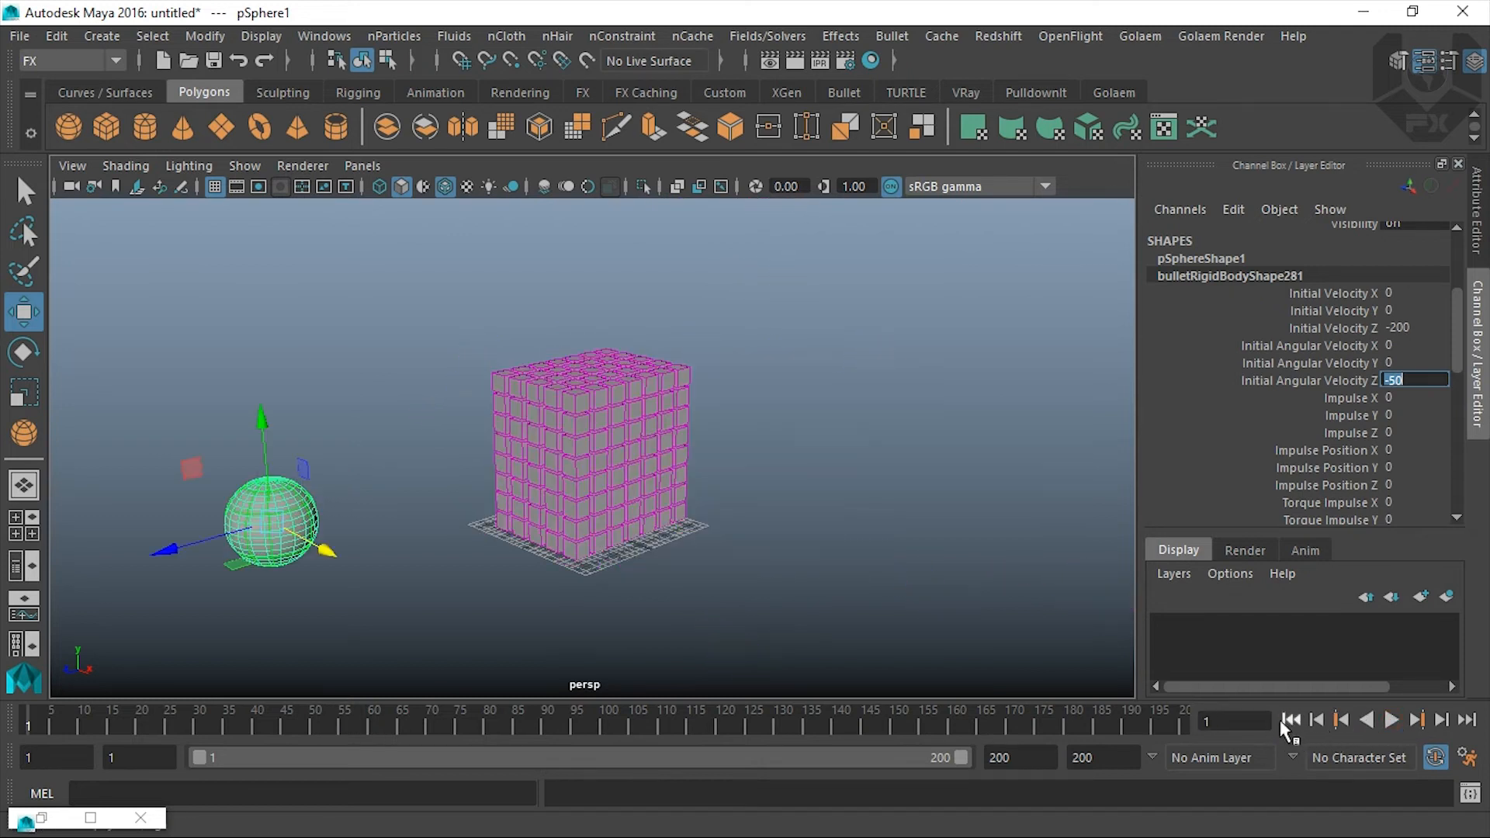
# Step: Set the sphere's Impulse Z to -50 and Initial Velocity Y to -80, then test the simulation and rewind
pyautogui.click(1389, 432)
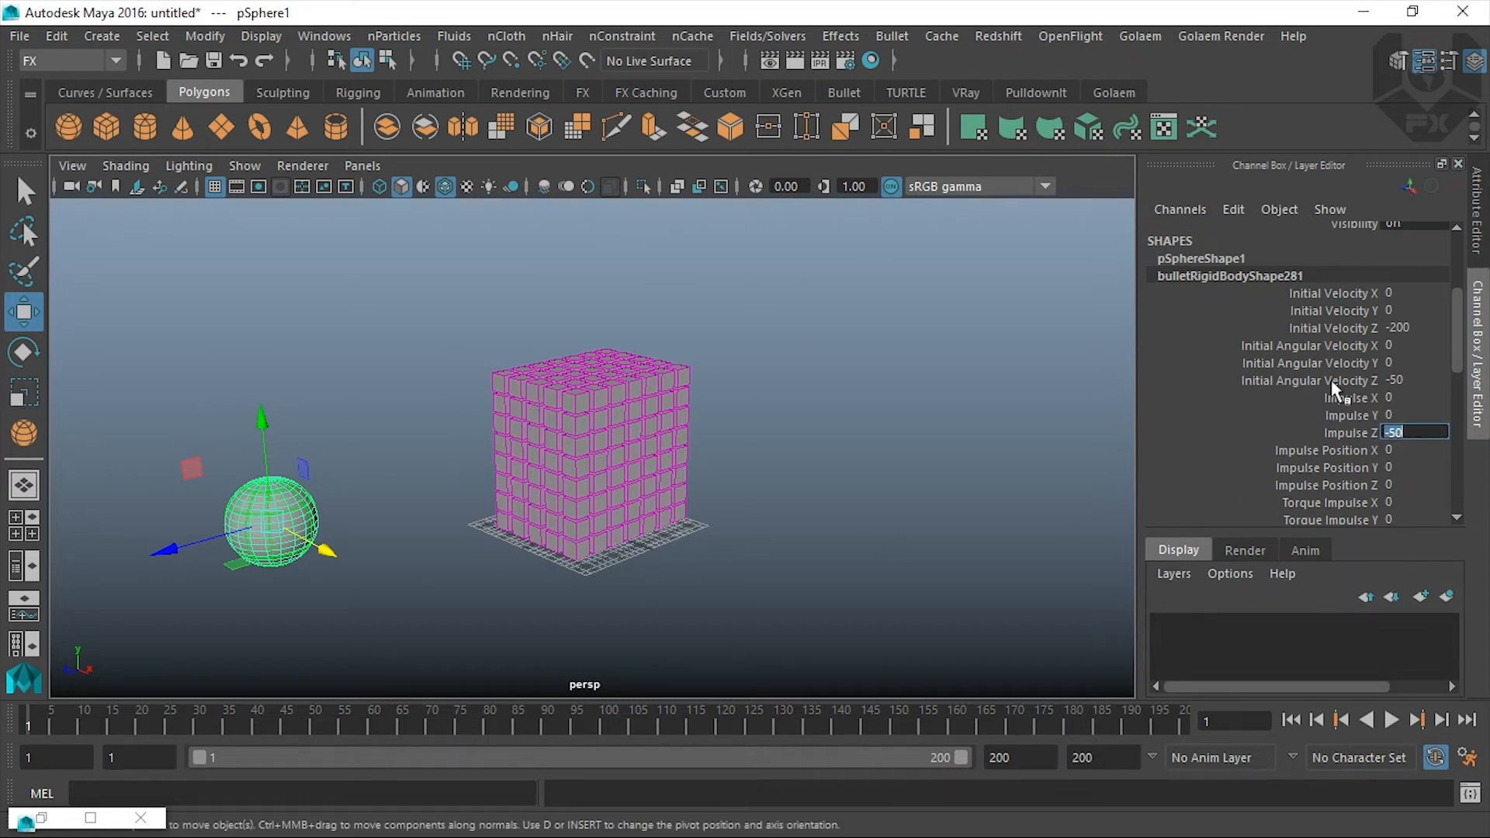
pyautogui.click(1390, 310)
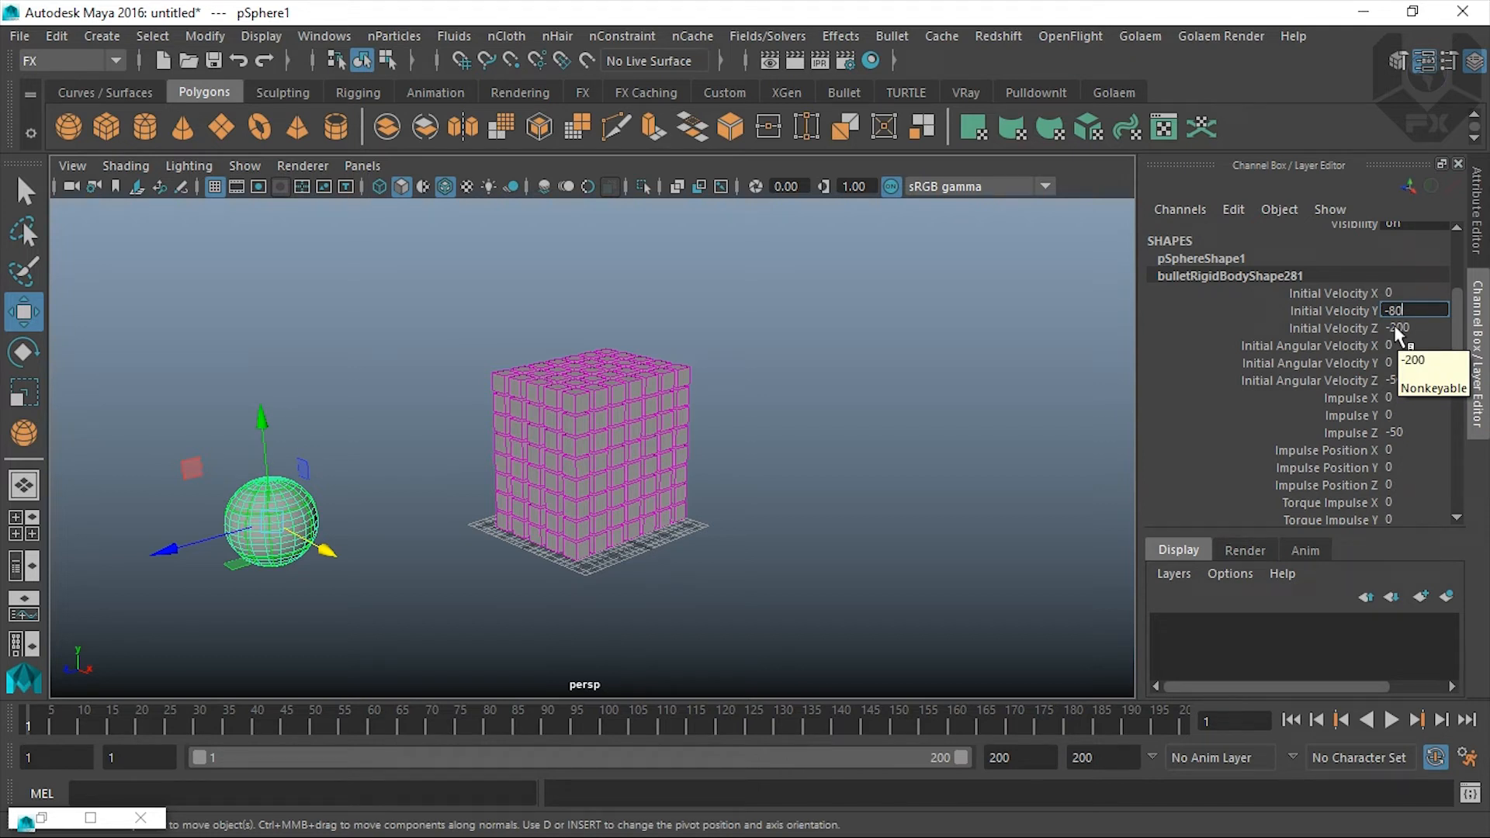
pyautogui.click(1391, 721)
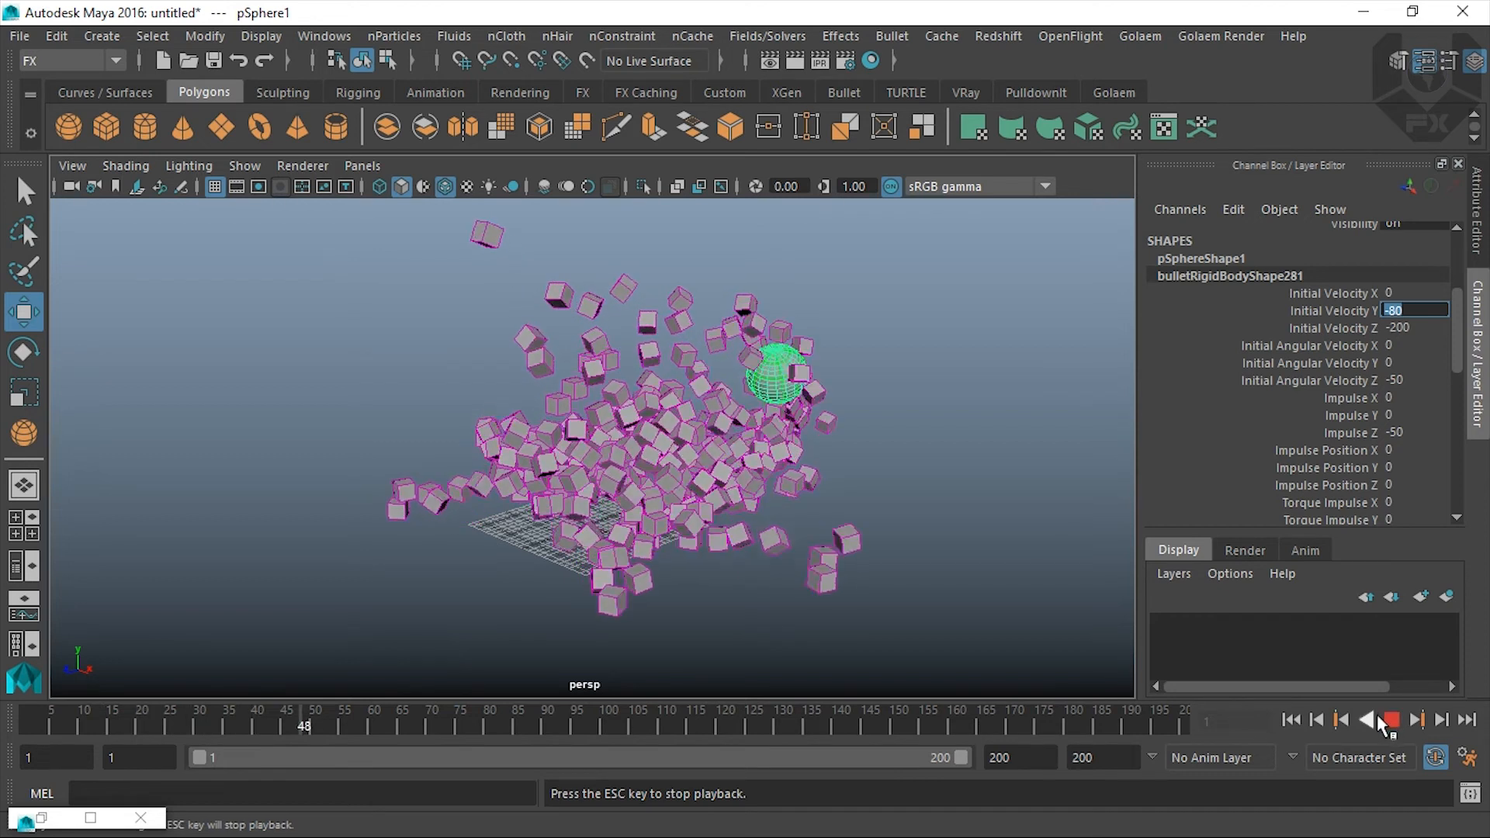
pyautogui.click(1391, 720)
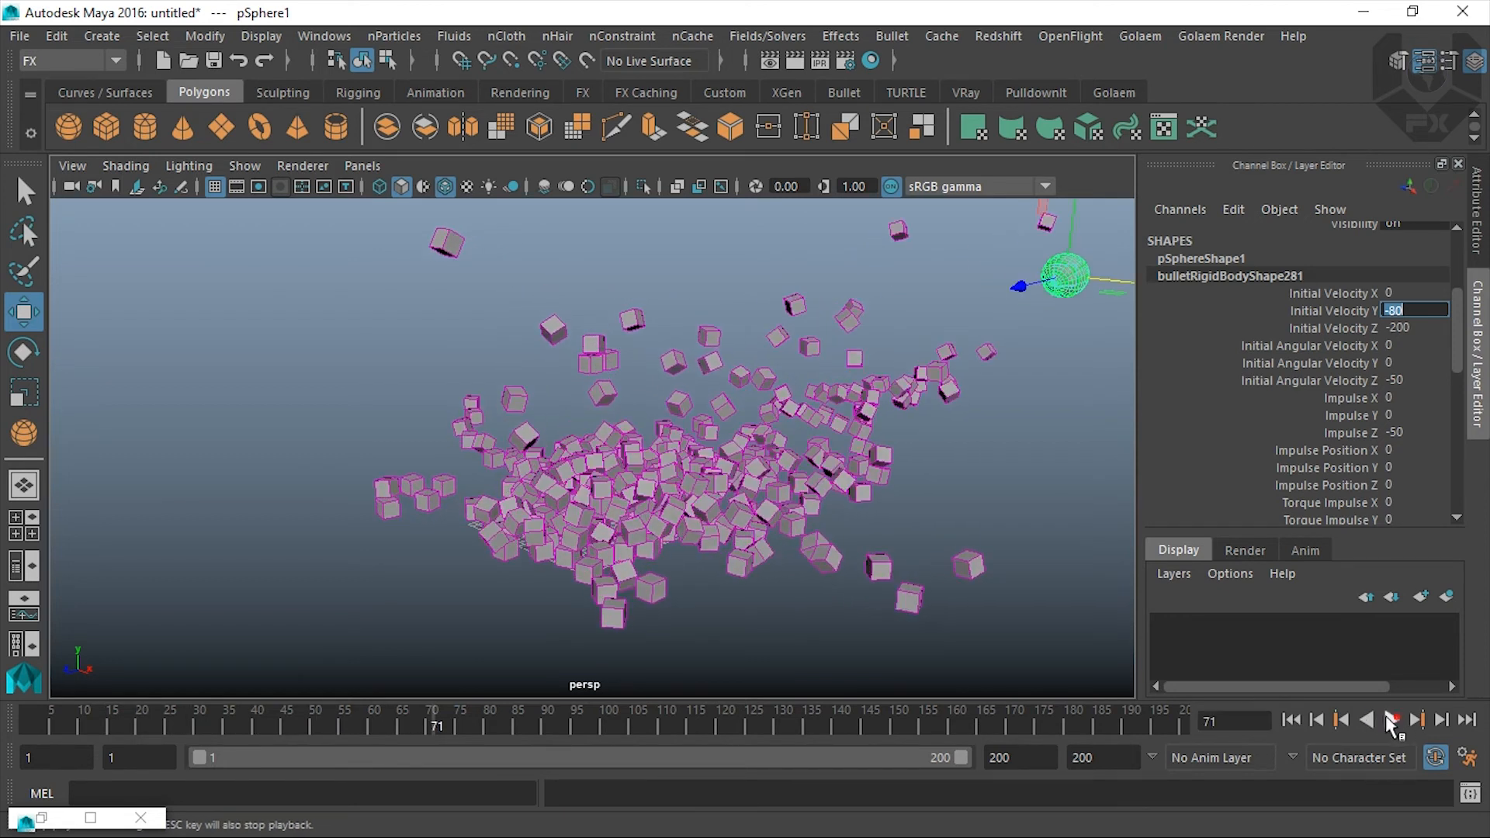
pyautogui.click(1316, 722)
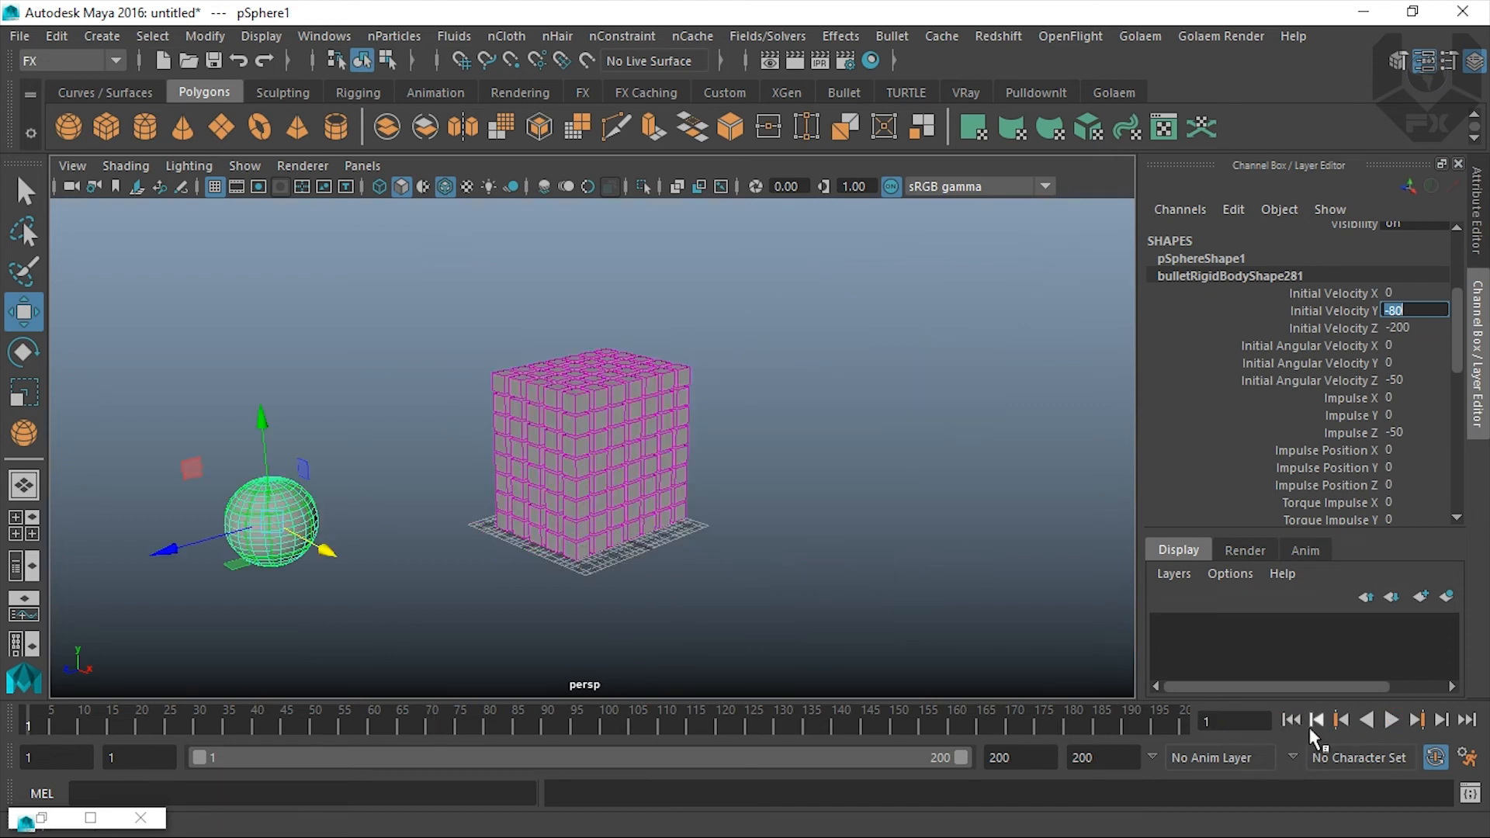
# Step: Move the sphere farther from the cubes, to about 57.7 in Translate Z, and test the collision, returning to the first frame
pyautogui.keyDown('alt'); pyautogui.moveTo(715, 592); pyautogui.dragTo(577, 586); pyautogui.keyUp('alt')
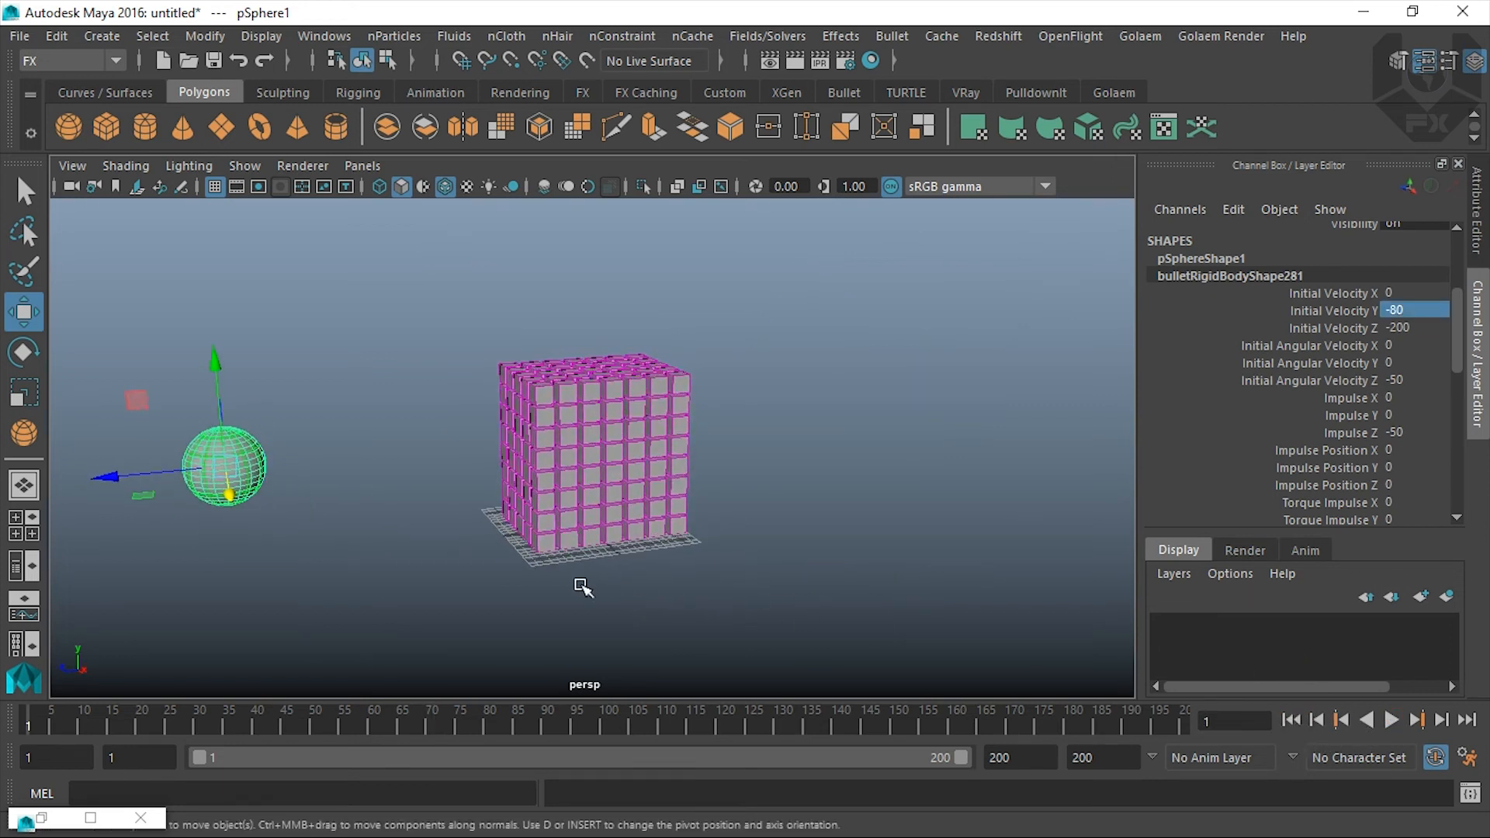
pyautogui.moveTo(145, 479); pyautogui.dragTo(75, 480)
pyautogui.moveTo(123, 416); pyautogui.dragTo(291, 558)
pyautogui.moveTo(160, 468); pyautogui.dragTo(66, 482)
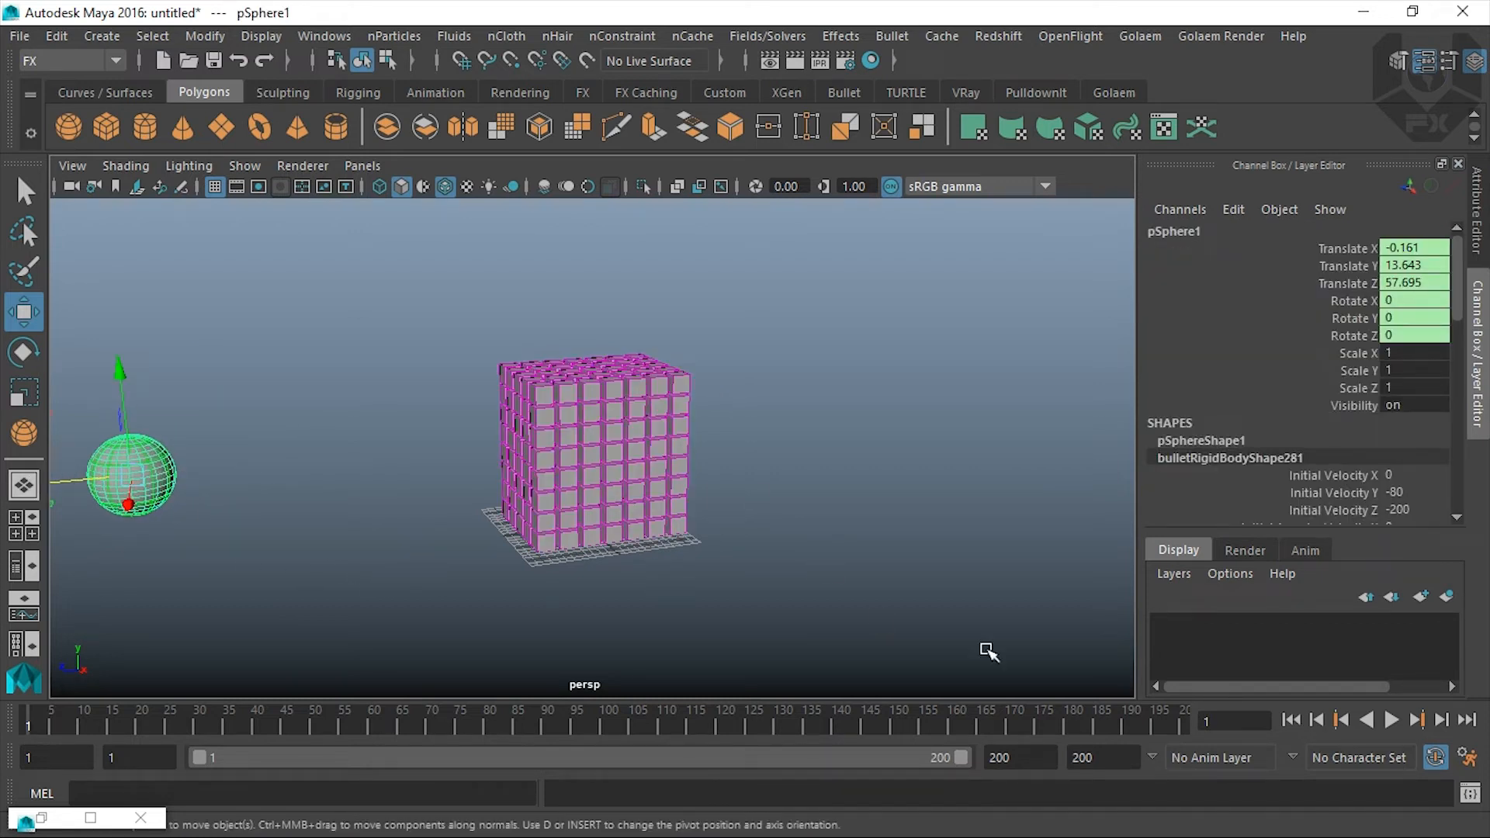
pyautogui.click(1390, 719)
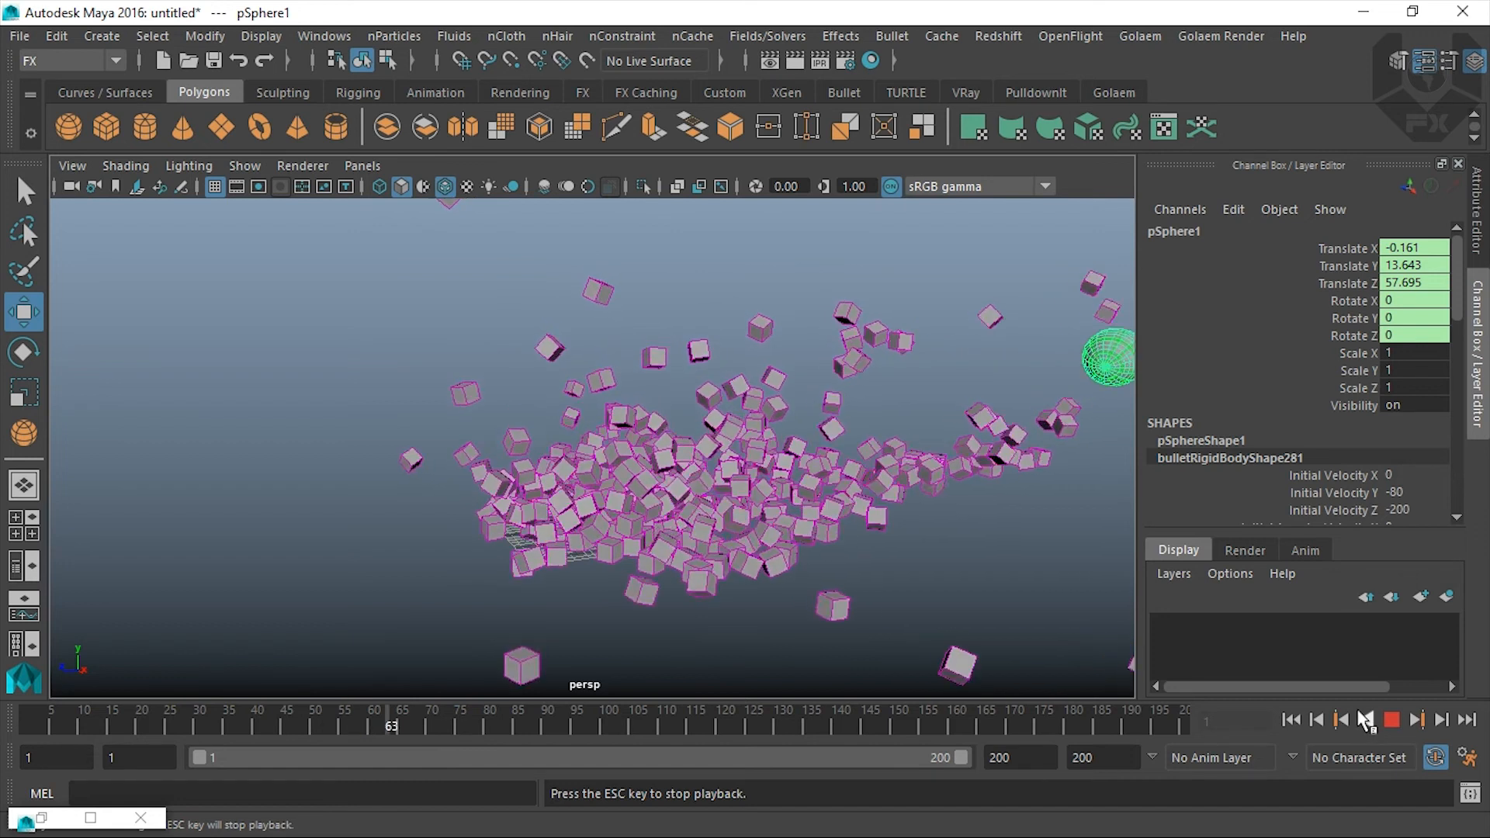
pyautogui.click(1392, 720)
pyautogui.click(1293, 721)
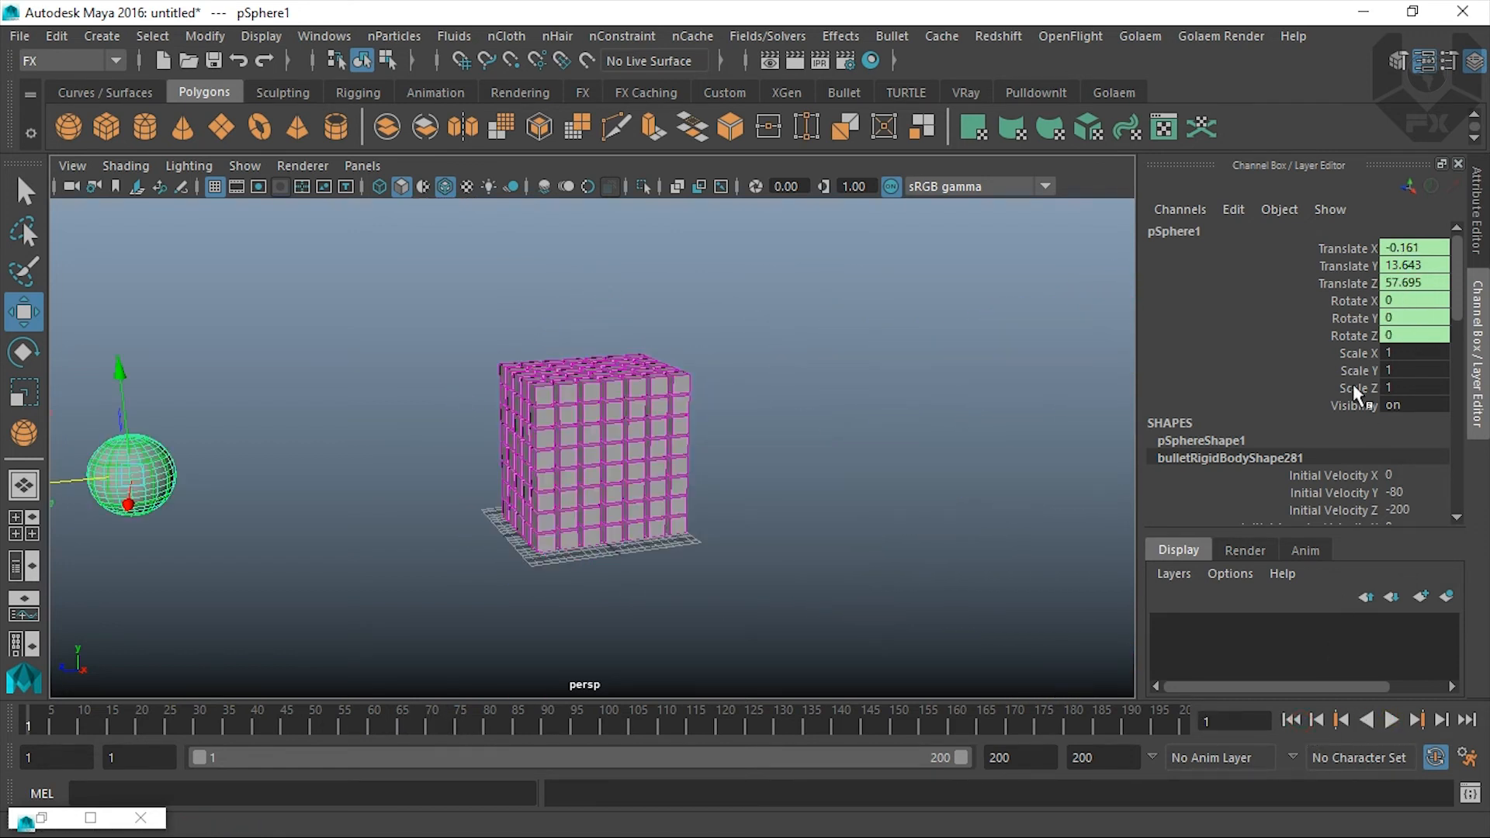
# Step: Set the sphere's Initial Velocity Y to -10, play the collision to check it, stop it and return to the first frame
pyautogui.scroll(-3, 1458, 304)
pyautogui.doubleClick(1413, 294)
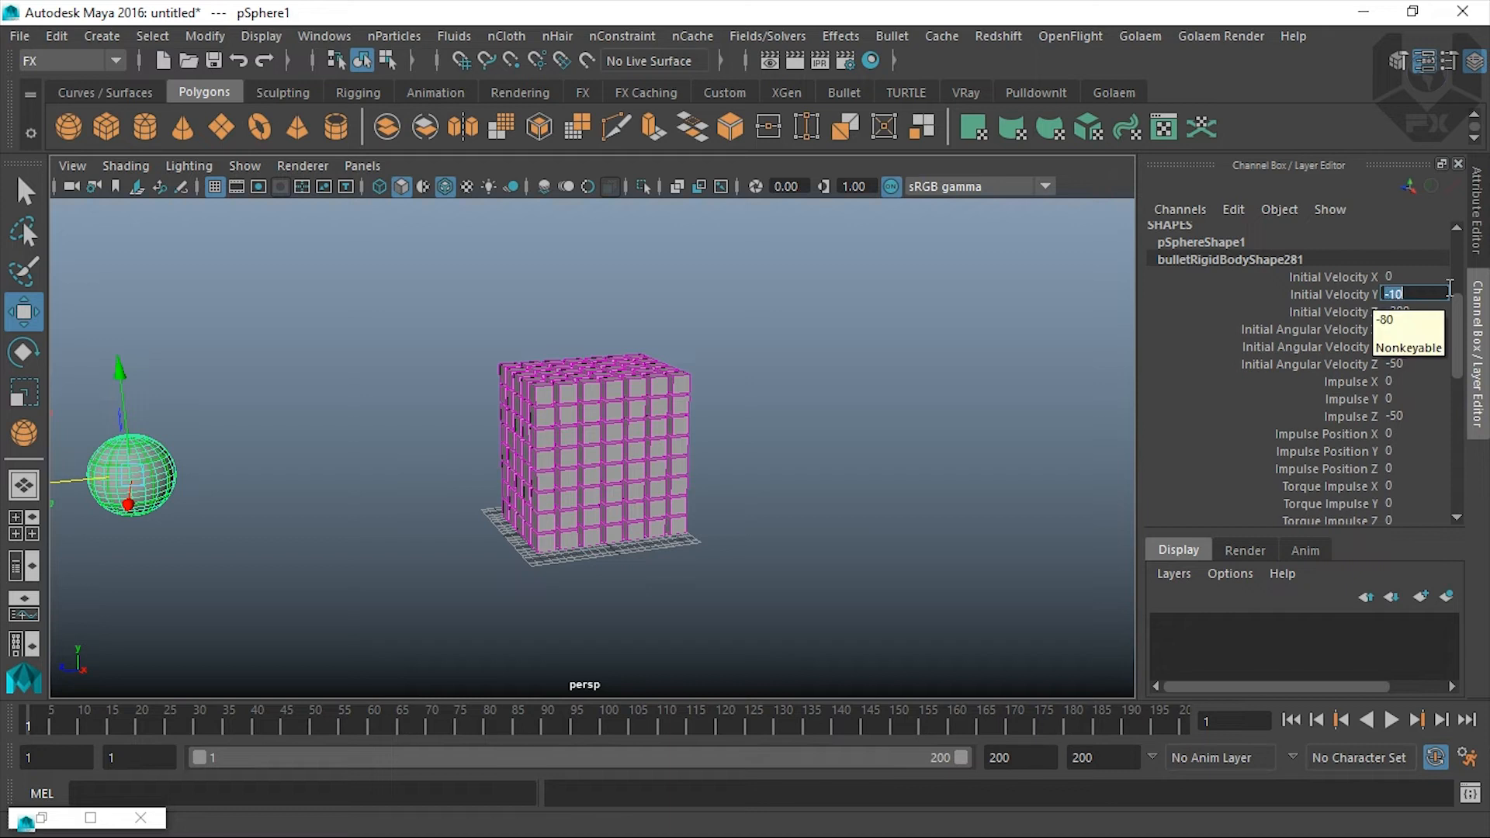
pyautogui.click(1392, 720)
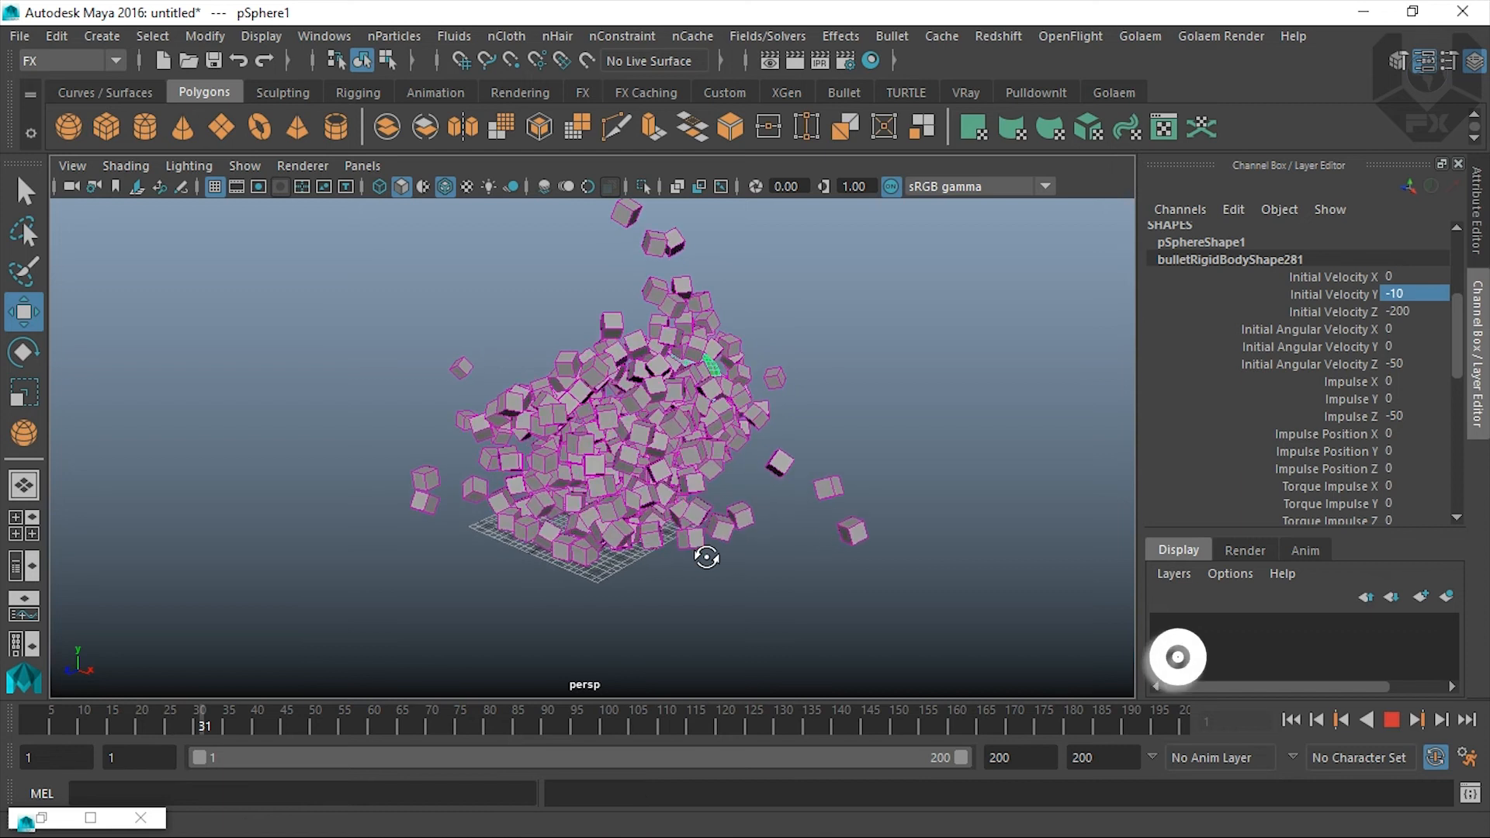
pyautogui.click(1392, 720)
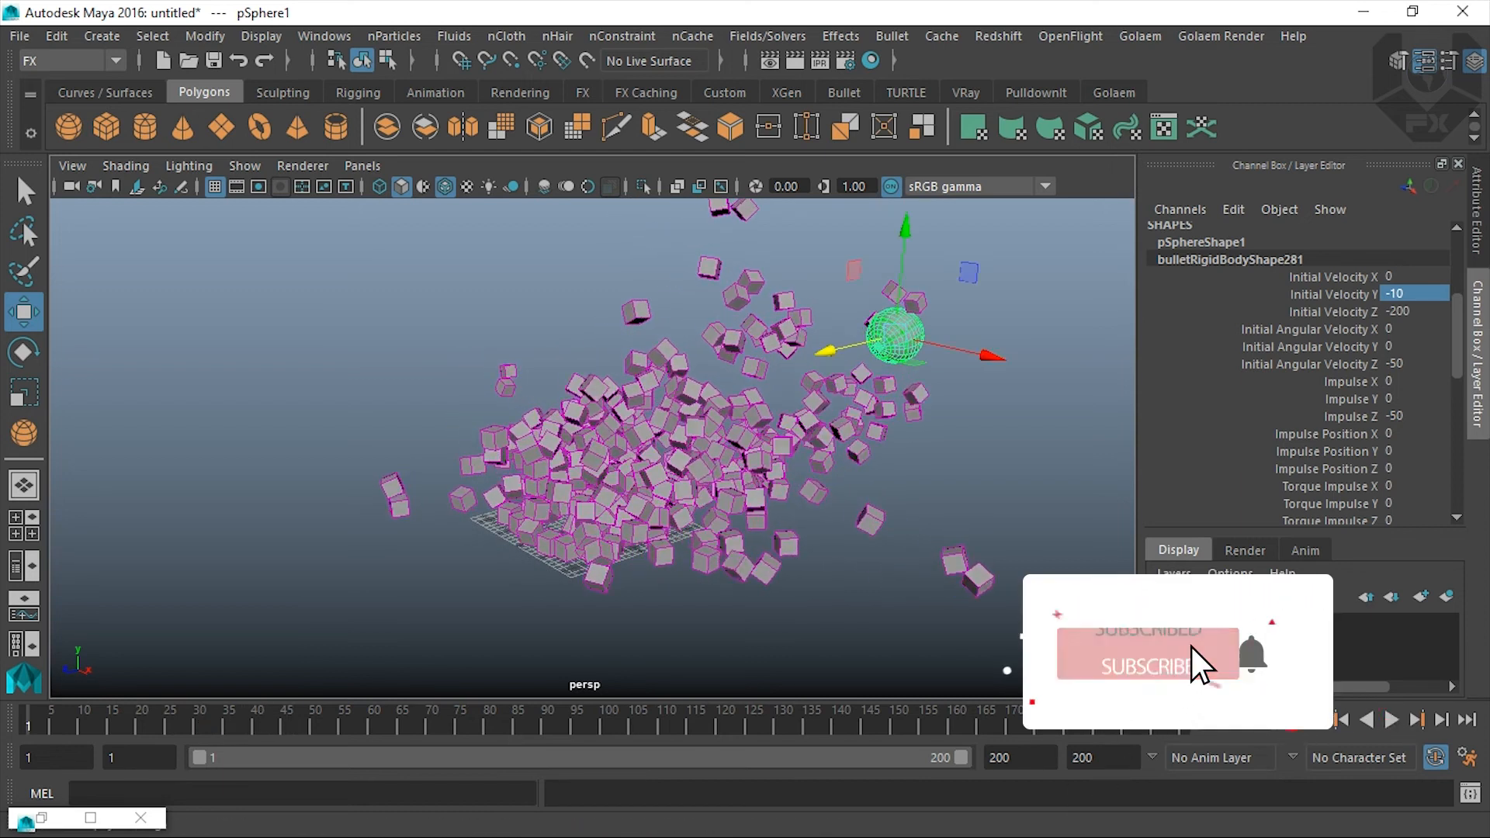
pyautogui.click(1288, 720)
pyautogui.scroll(-3, 735, 473)
pyautogui.keyDown('alt'); pyautogui.moveTo(699, 475); pyautogui.dragTo(687, 454); pyautogui.keyUp('alt')
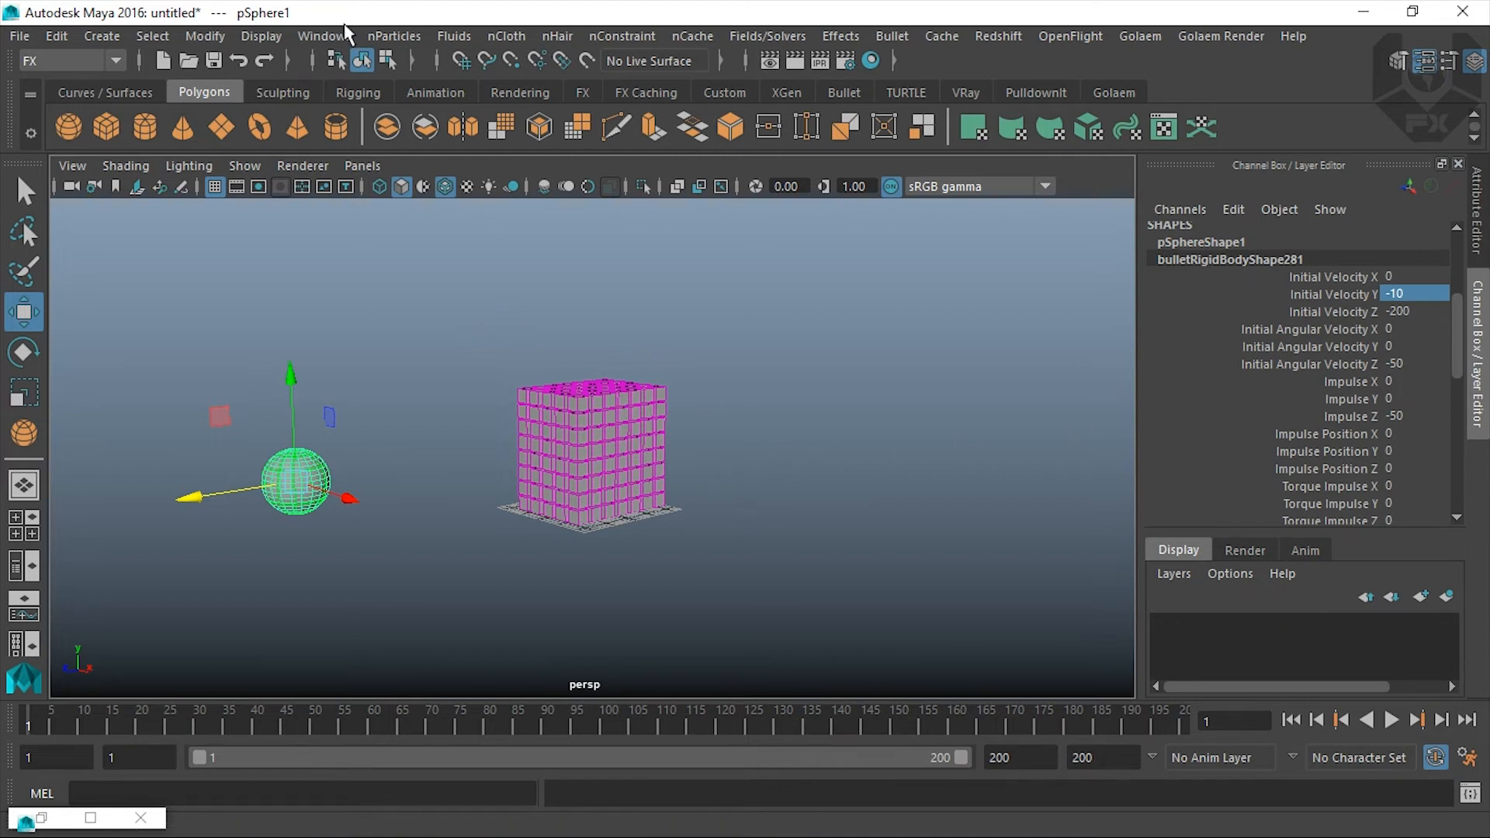
# Step: Select bulletSolver1 in the Outliner, set its Gravity Y to -90 and test the simulation, returning to the first frame
pyautogui.click(324, 36)
pyautogui.click(381, 226)
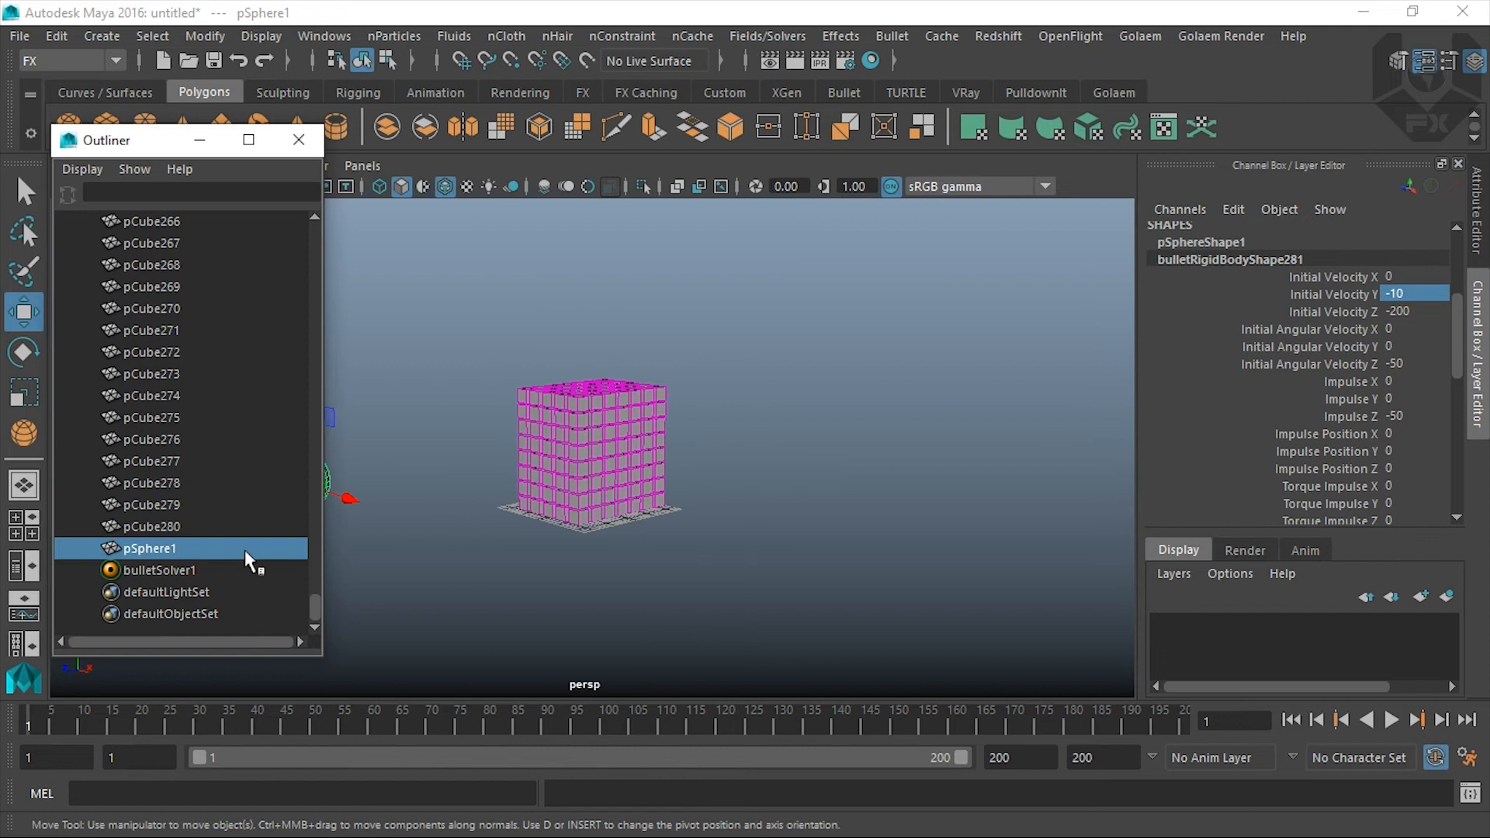
pyautogui.click(194, 571)
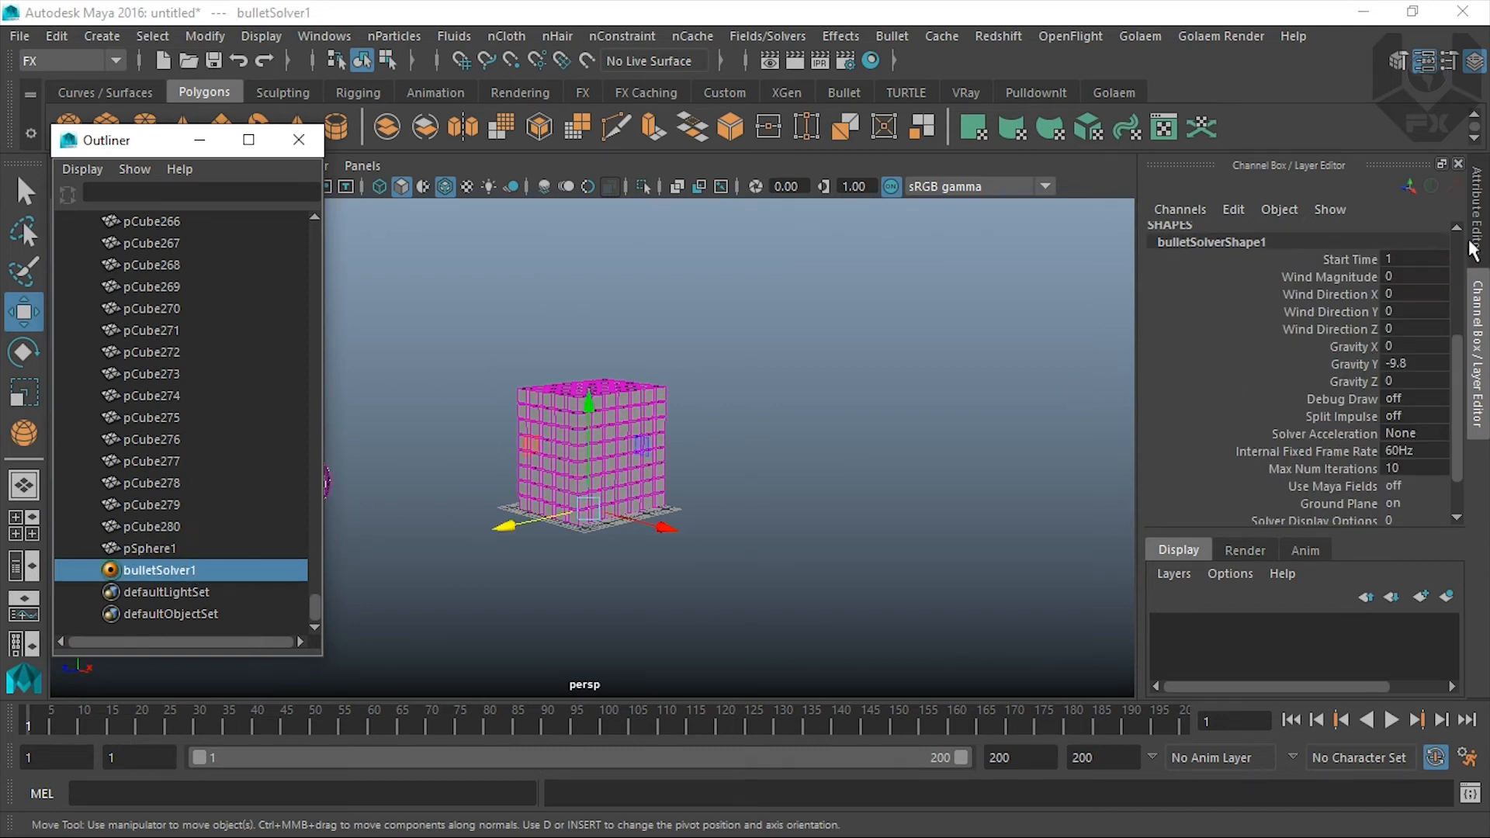
pyautogui.doubleClick(1431, 365)
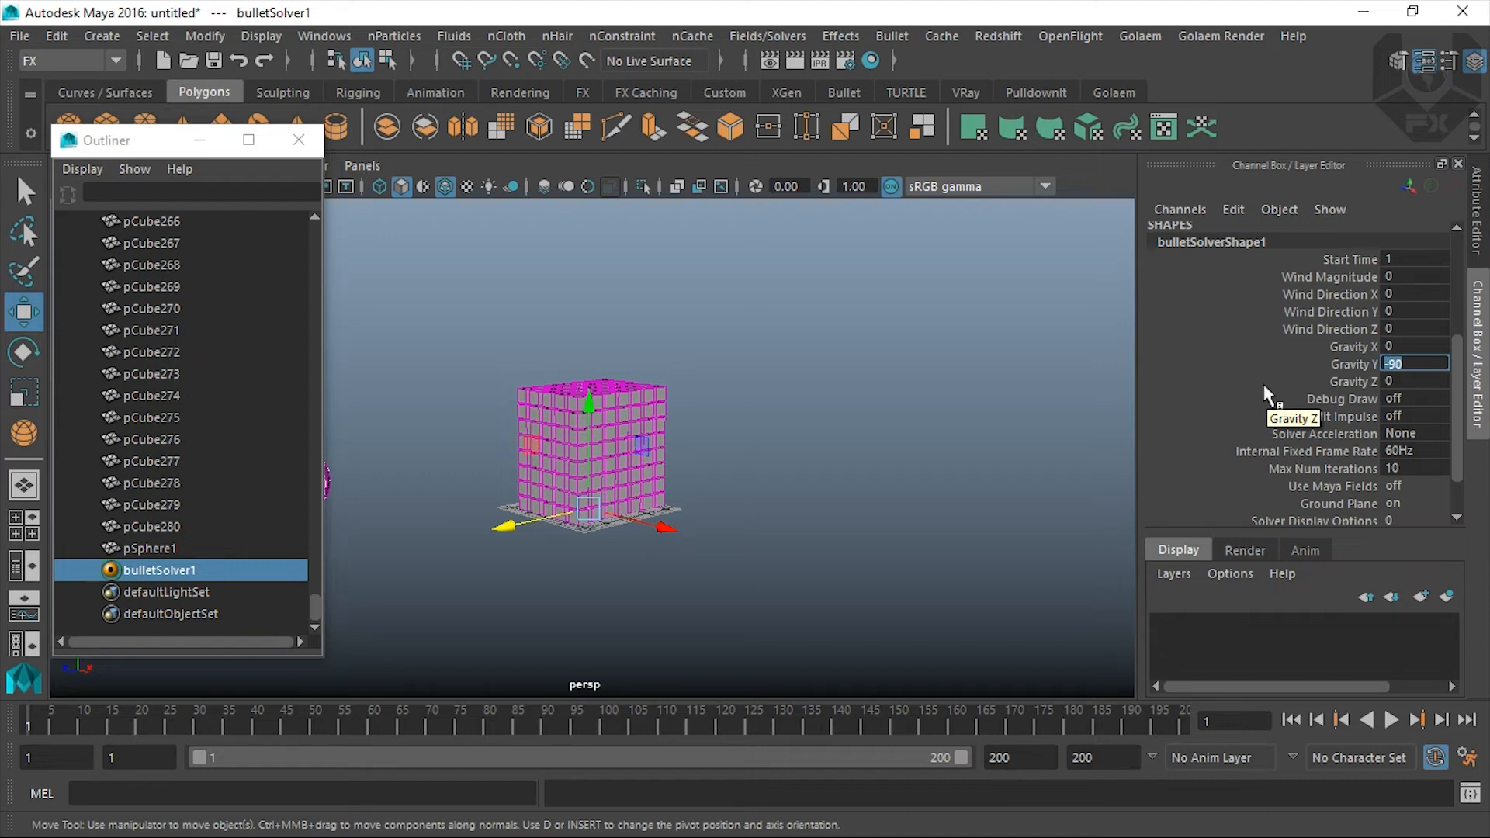
pyautogui.click(1392, 720)
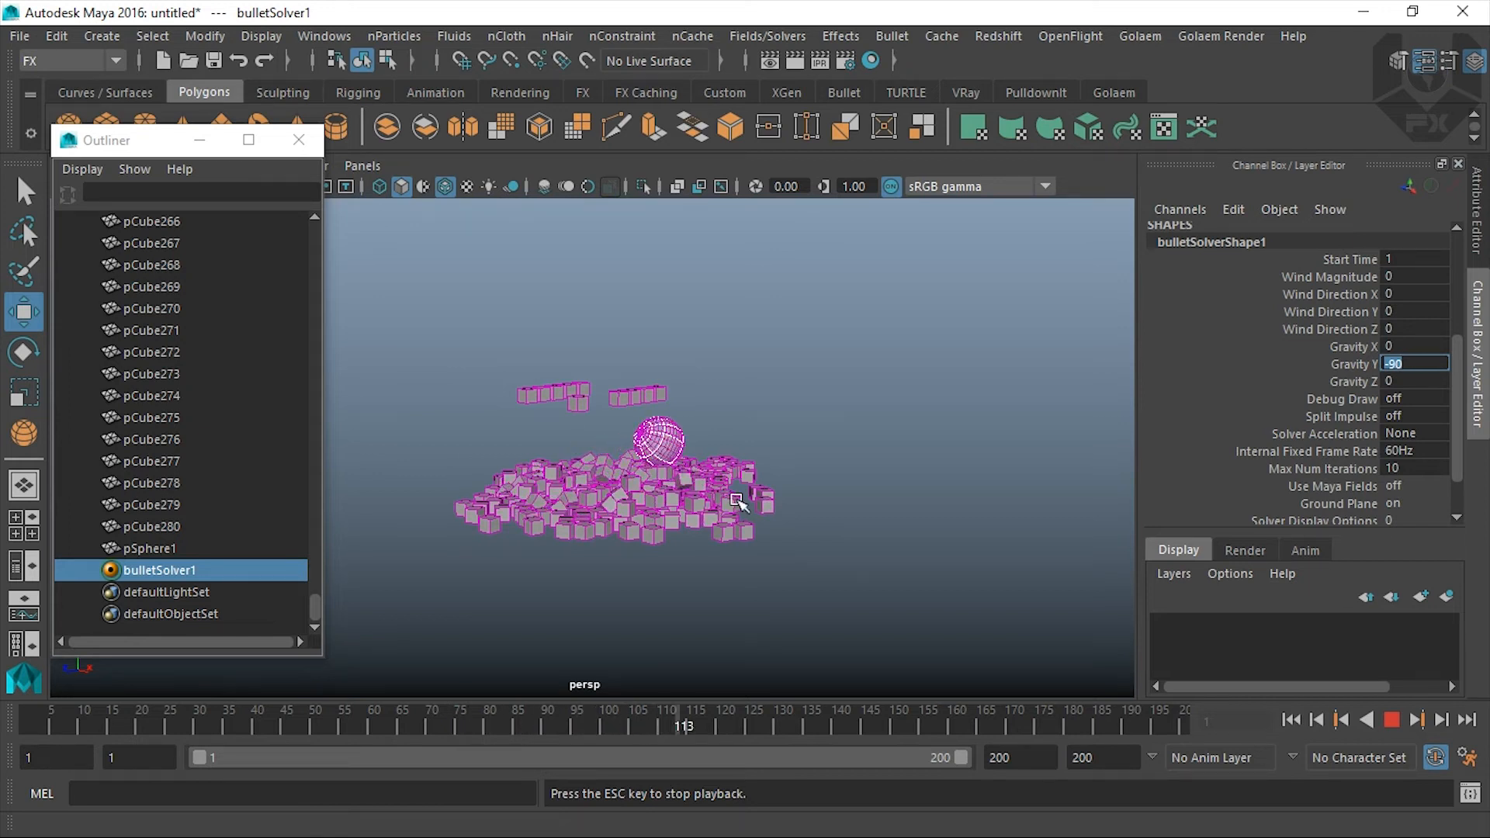
pyautogui.click(1391, 721)
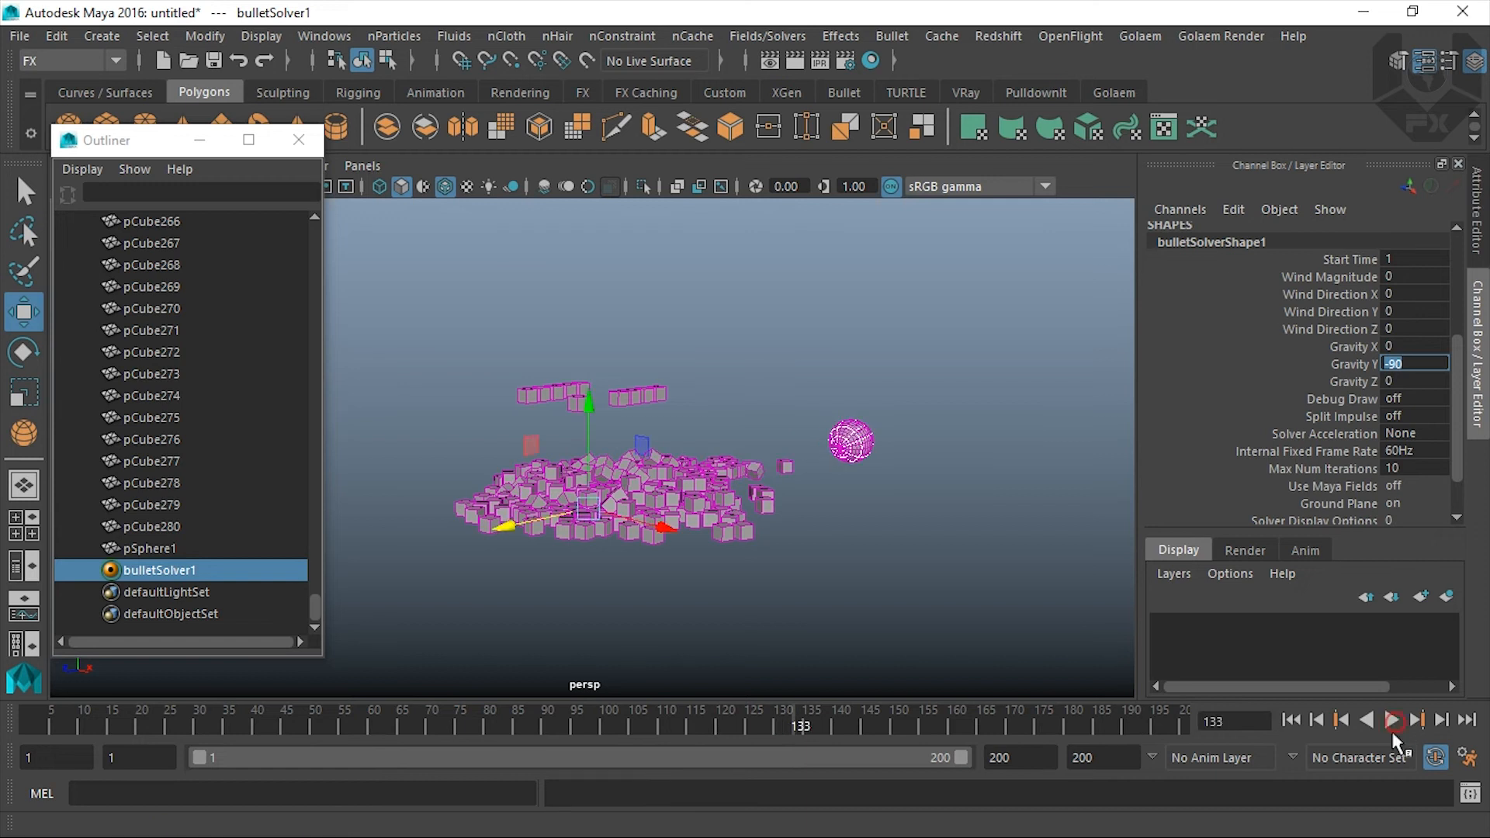
pyautogui.click(1292, 720)
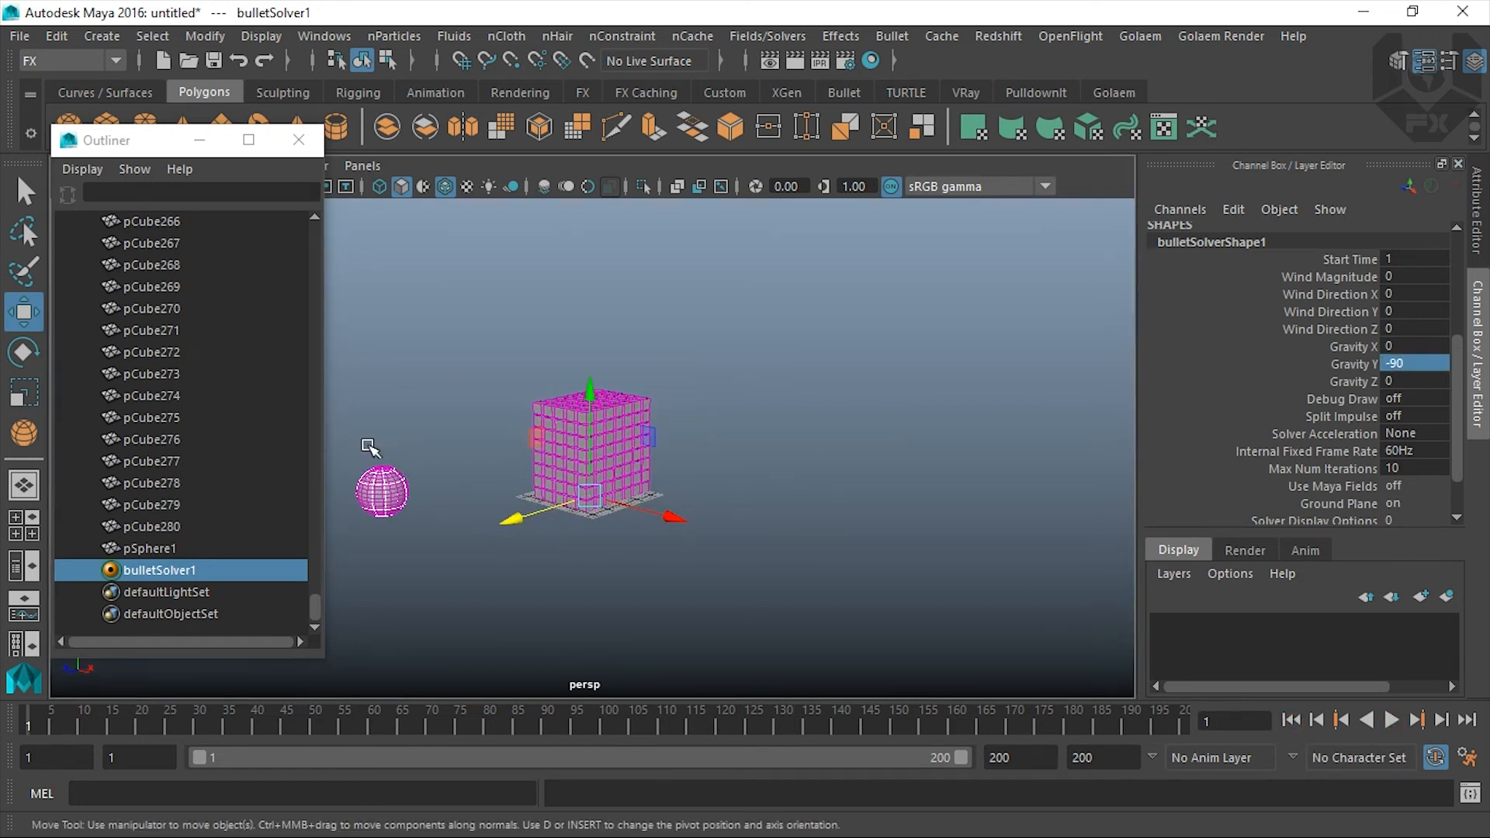
# Step: Move the sphere closer to the cubes, to about 50.35 in Translate Z, and set its Initial Velocity Y to -30
pyautogui.click(379, 499)
pyautogui.moveTo(338, 501); pyautogui.dragTo(379, 490)
pyautogui.scroll(-2, 1448, 365)
pyautogui.scroll(3, 1404, 342)
pyautogui.doubleClick(1417, 328)
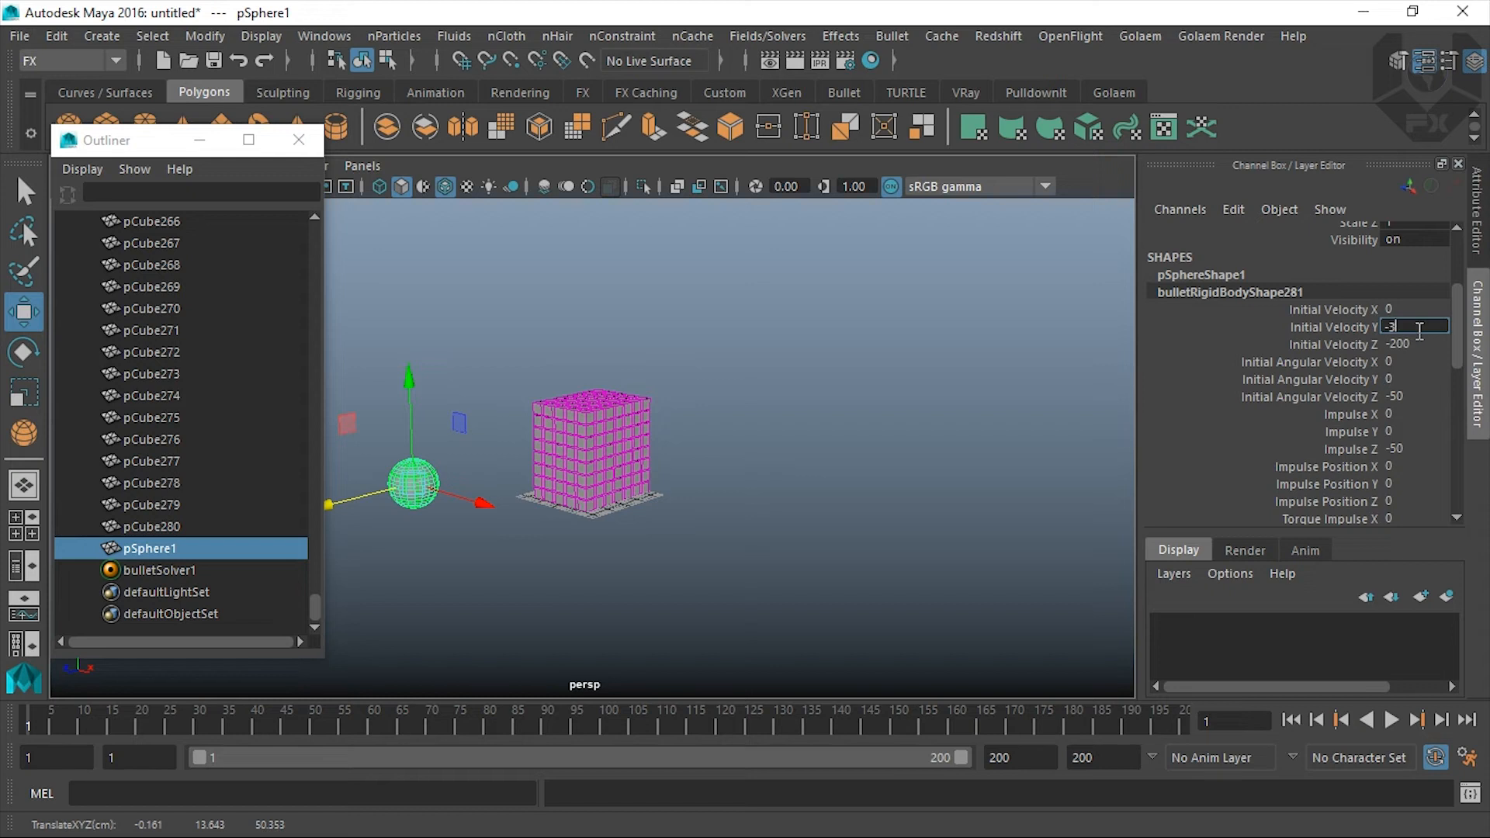
# Step: Play the simulation to check the impact under the stronger gravity, stop it and return to the first frame
pyautogui.click(1391, 722)
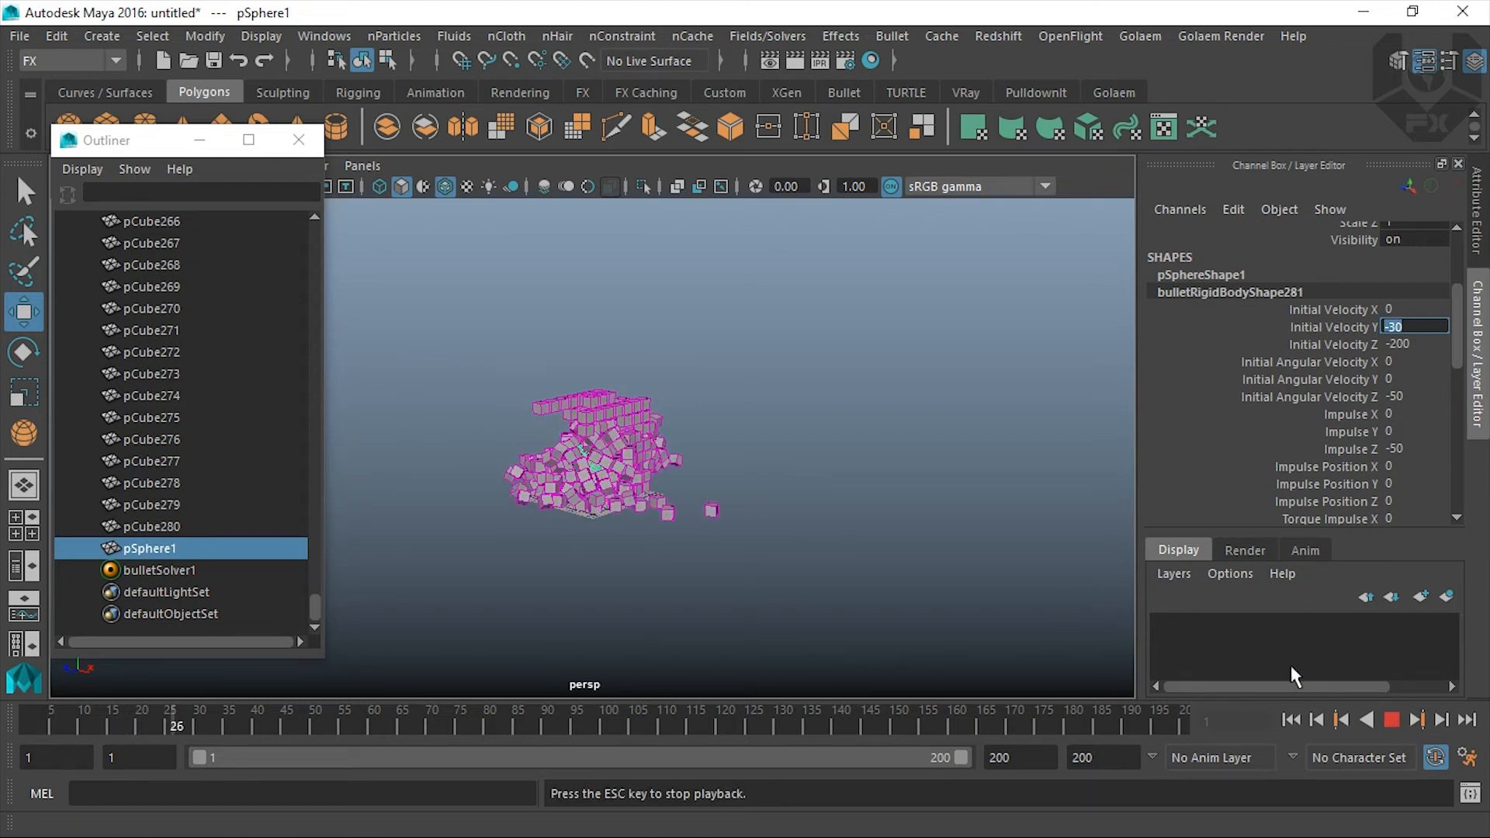
pyautogui.moveTo(594, 504)
pyautogui.keyDown('alt'); pyautogui.mouseDown()
pyautogui.moveTo(672, 509)
pyautogui.moveTo(609, 506)
pyautogui.mouseUp(); pyautogui.keyUp('alt')
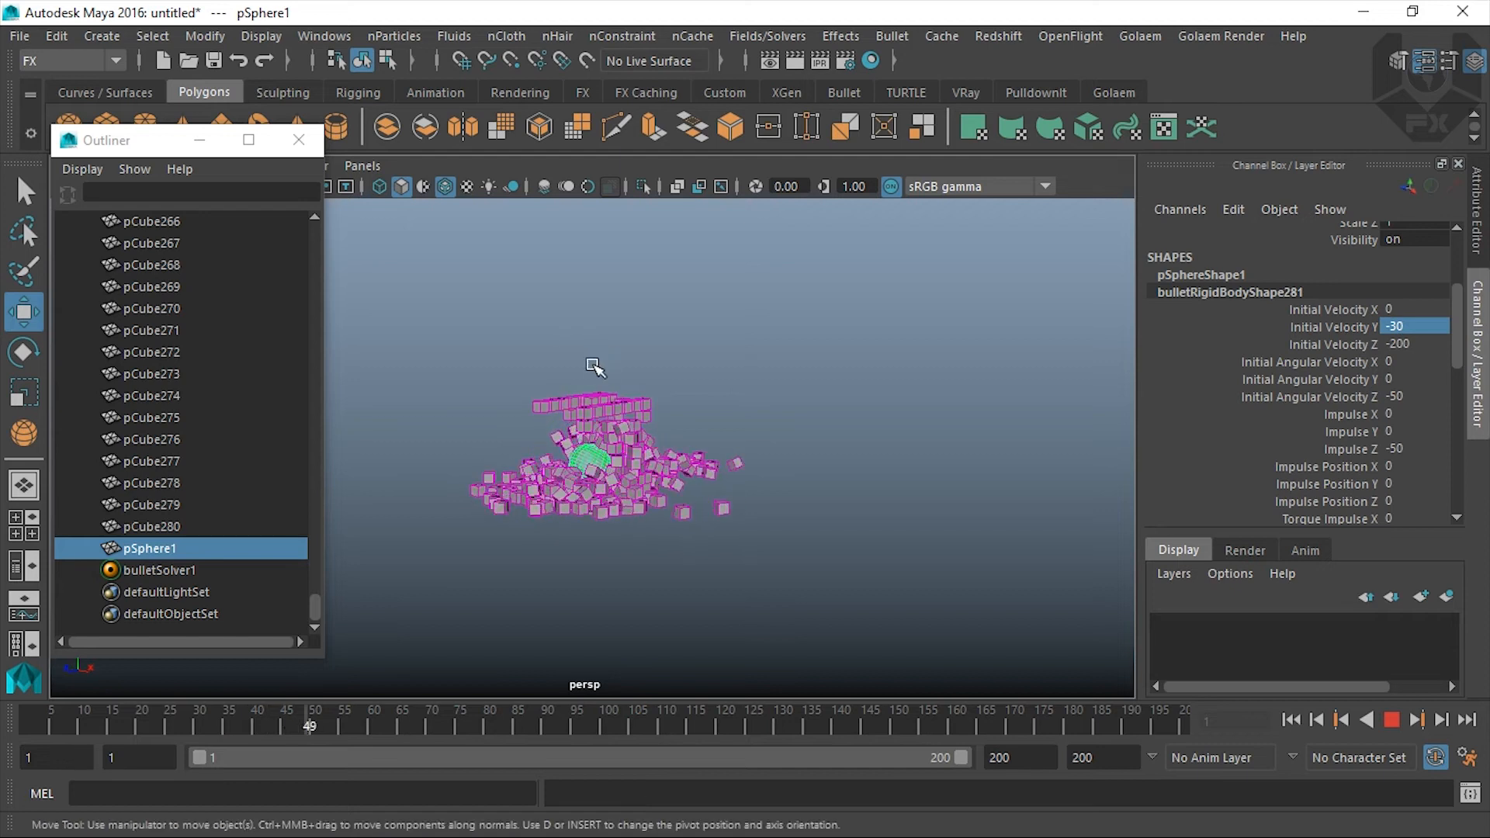
pyautogui.click(1391, 720)
pyautogui.click(1292, 721)
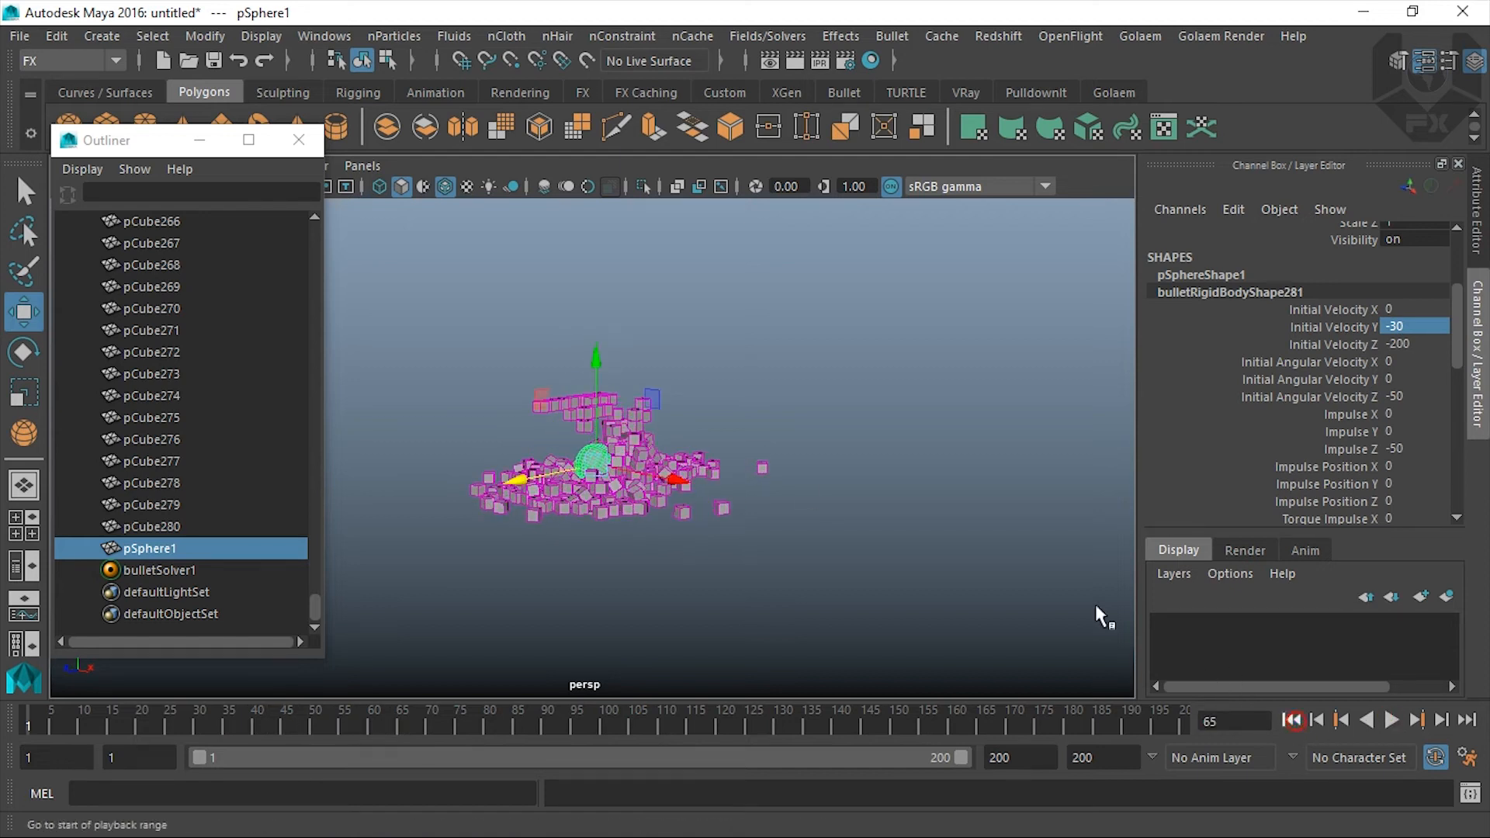
# Step: Scale the sphere uniformly to about 1.253 and play the collision to check it, stopping partway and rewinding
pyautogui.press('r')
pyautogui.moveTo(412, 476); pyautogui.dragTo(497, 492)
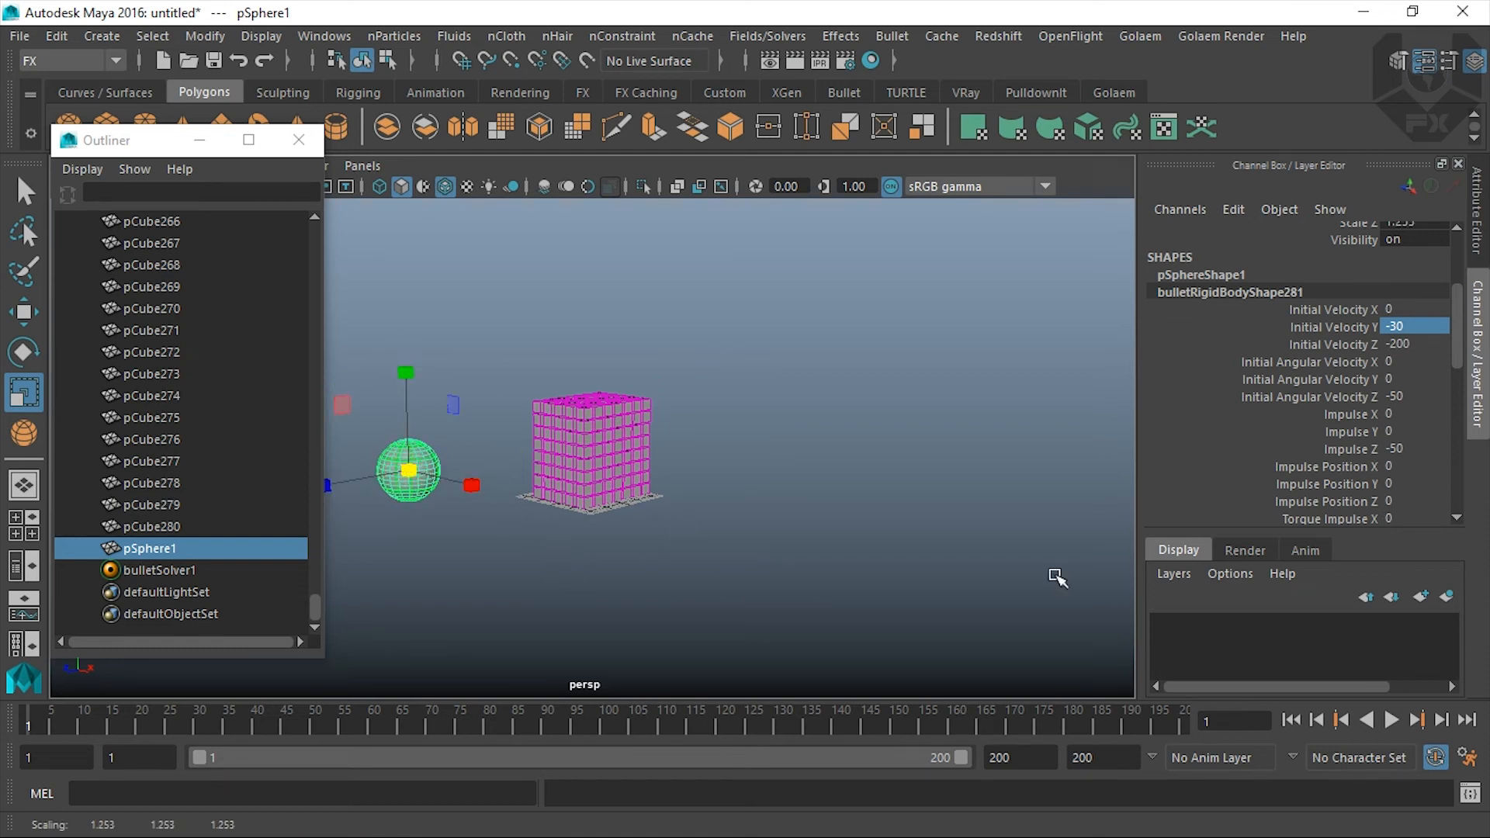
pyautogui.click(1392, 720)
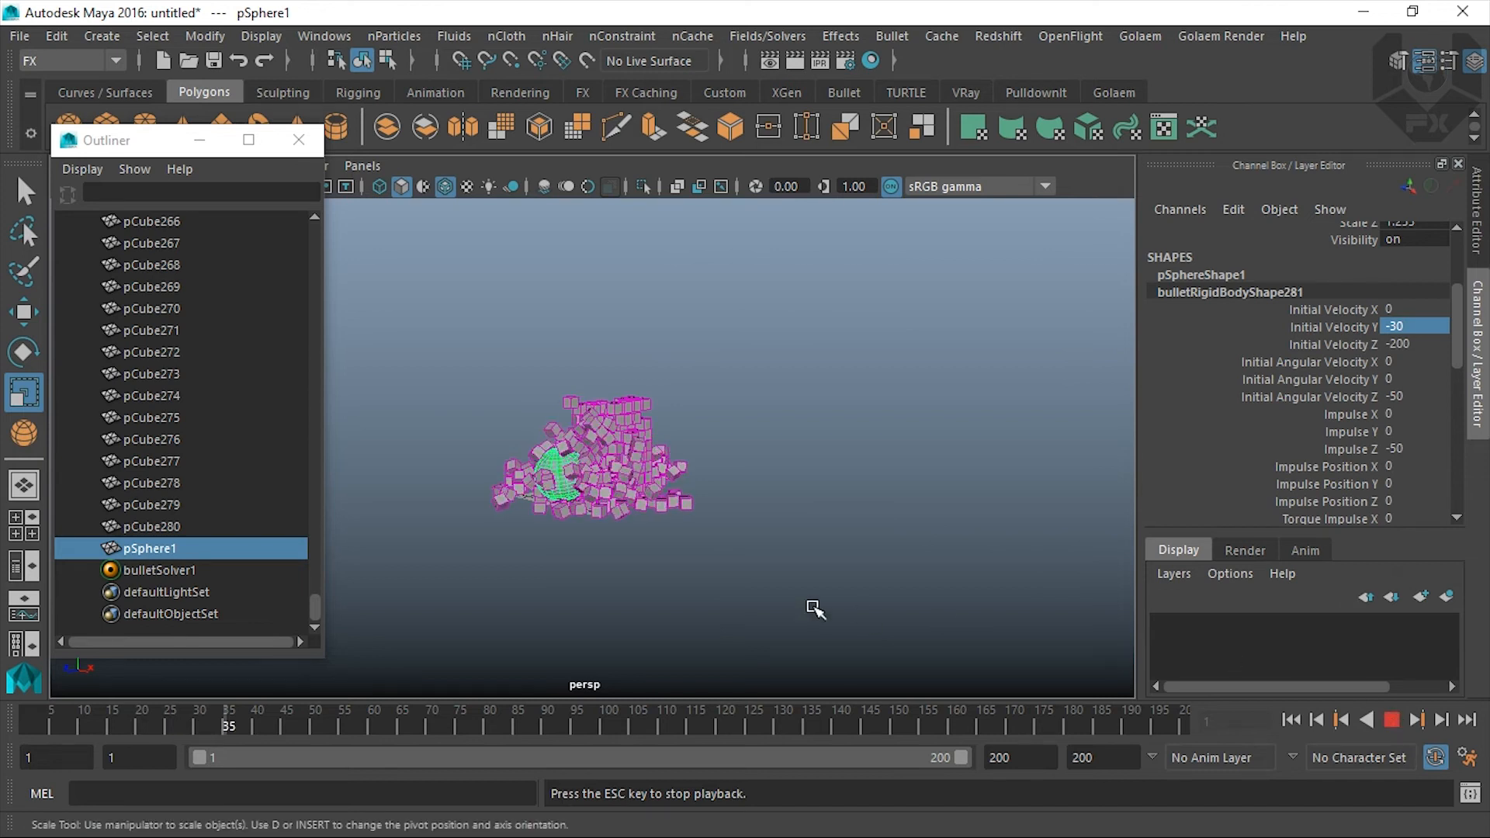
pyautogui.keyDown('alt'); pyautogui.moveTo(661, 520); pyautogui.dragTo(728, 521); pyautogui.keyUp('alt')
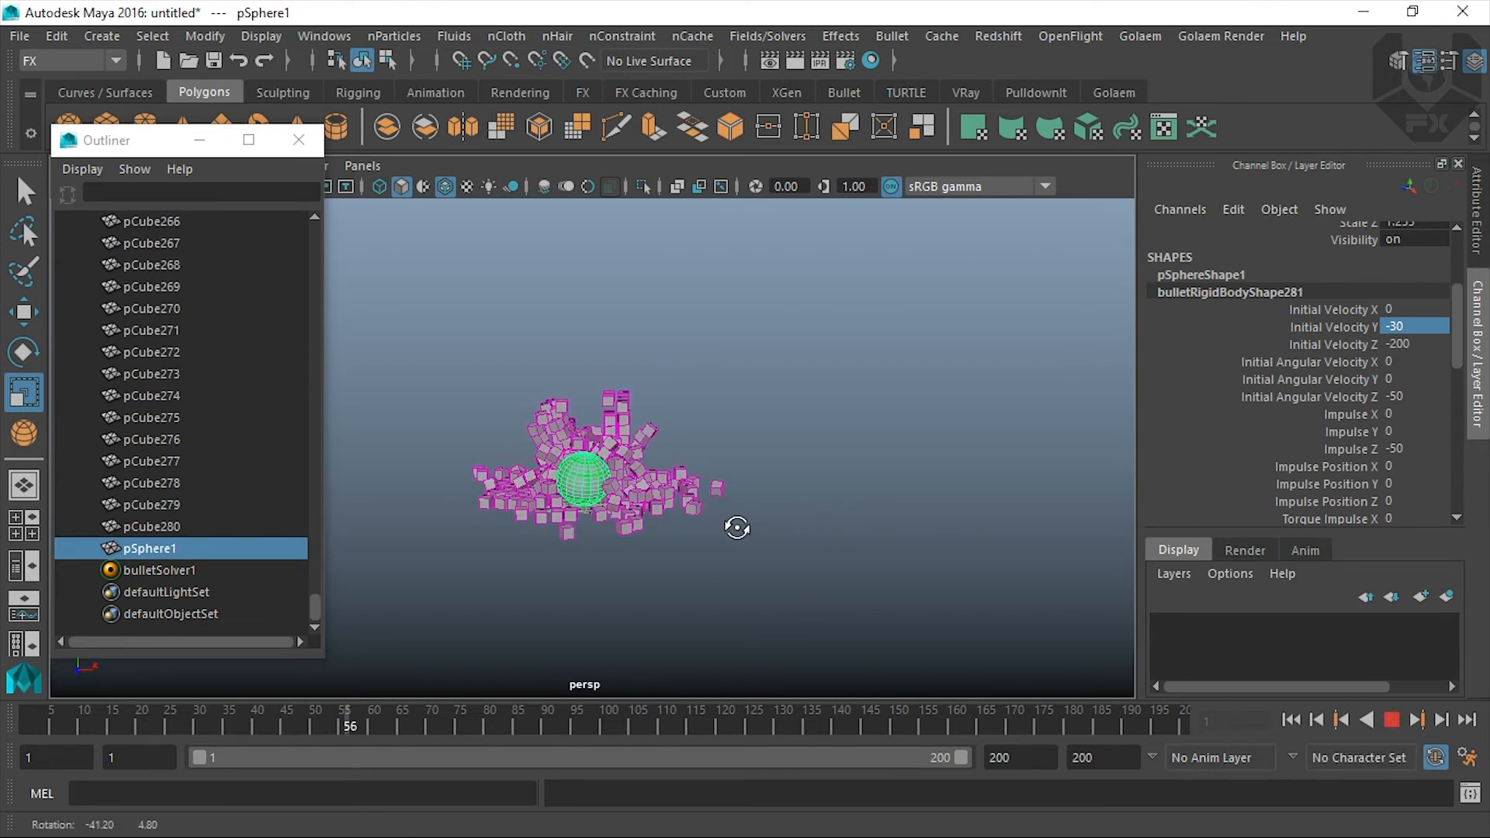
pyautogui.click(1392, 721)
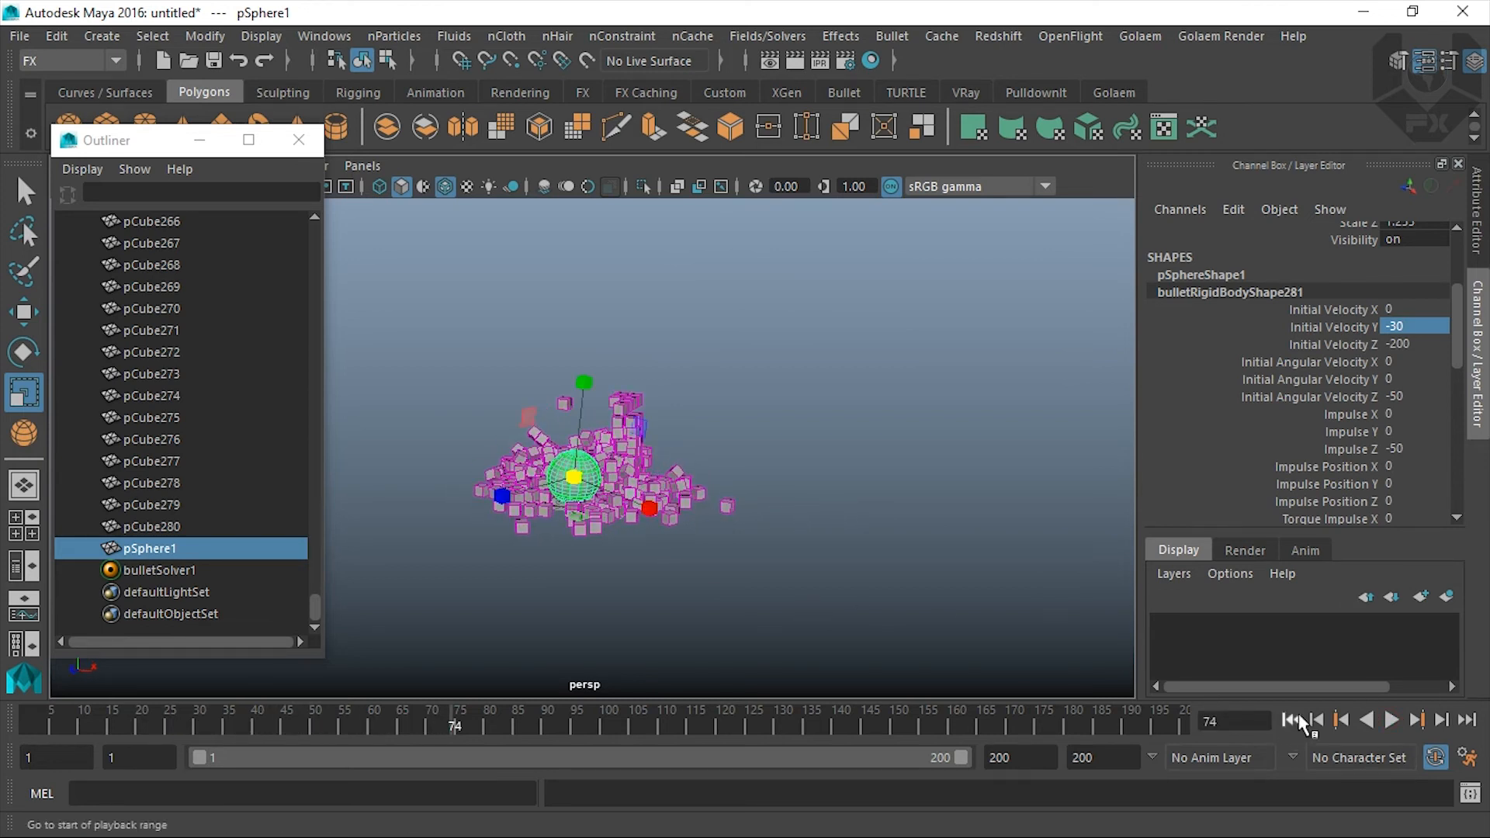
pyautogui.click(1290, 720)
# Step: Raise the sphere to about 16.5 in Translate Y, test the collision, and return to the first frame to view the setup
pyautogui.press('w')
pyautogui.click(483, 432)
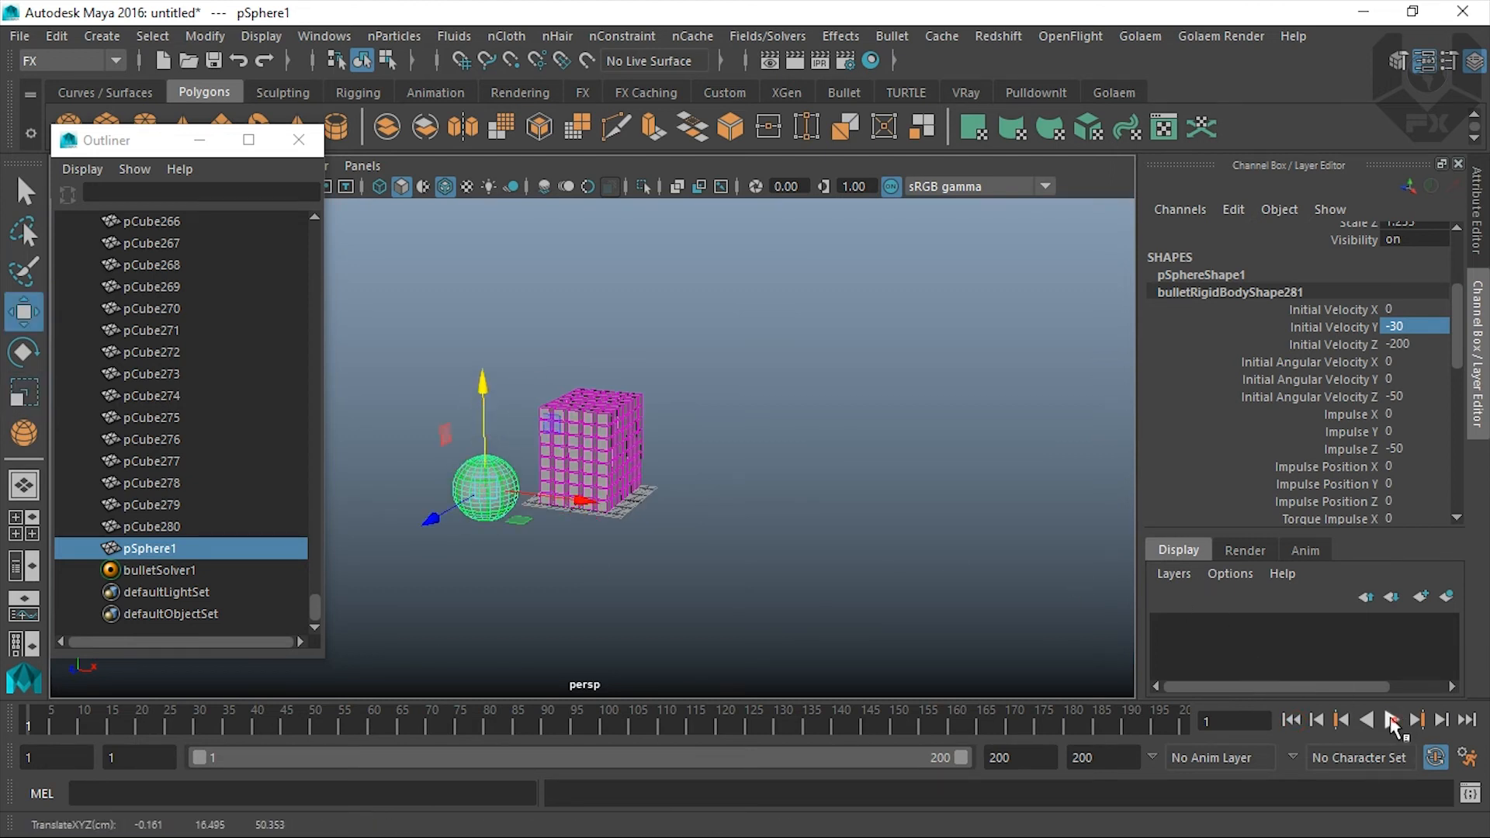
pyautogui.click(1390, 721)
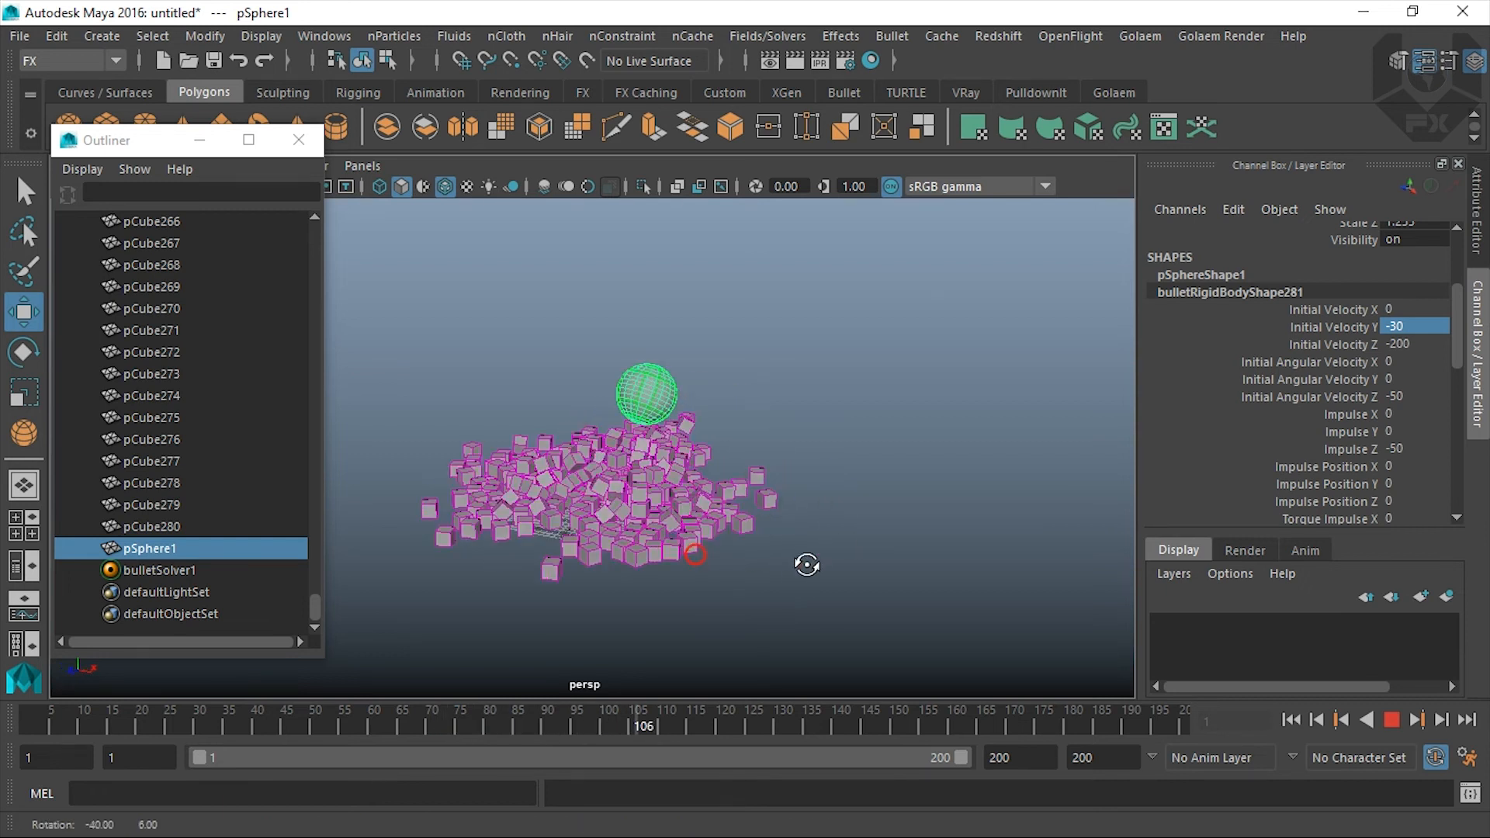
pyautogui.click(1388, 719)
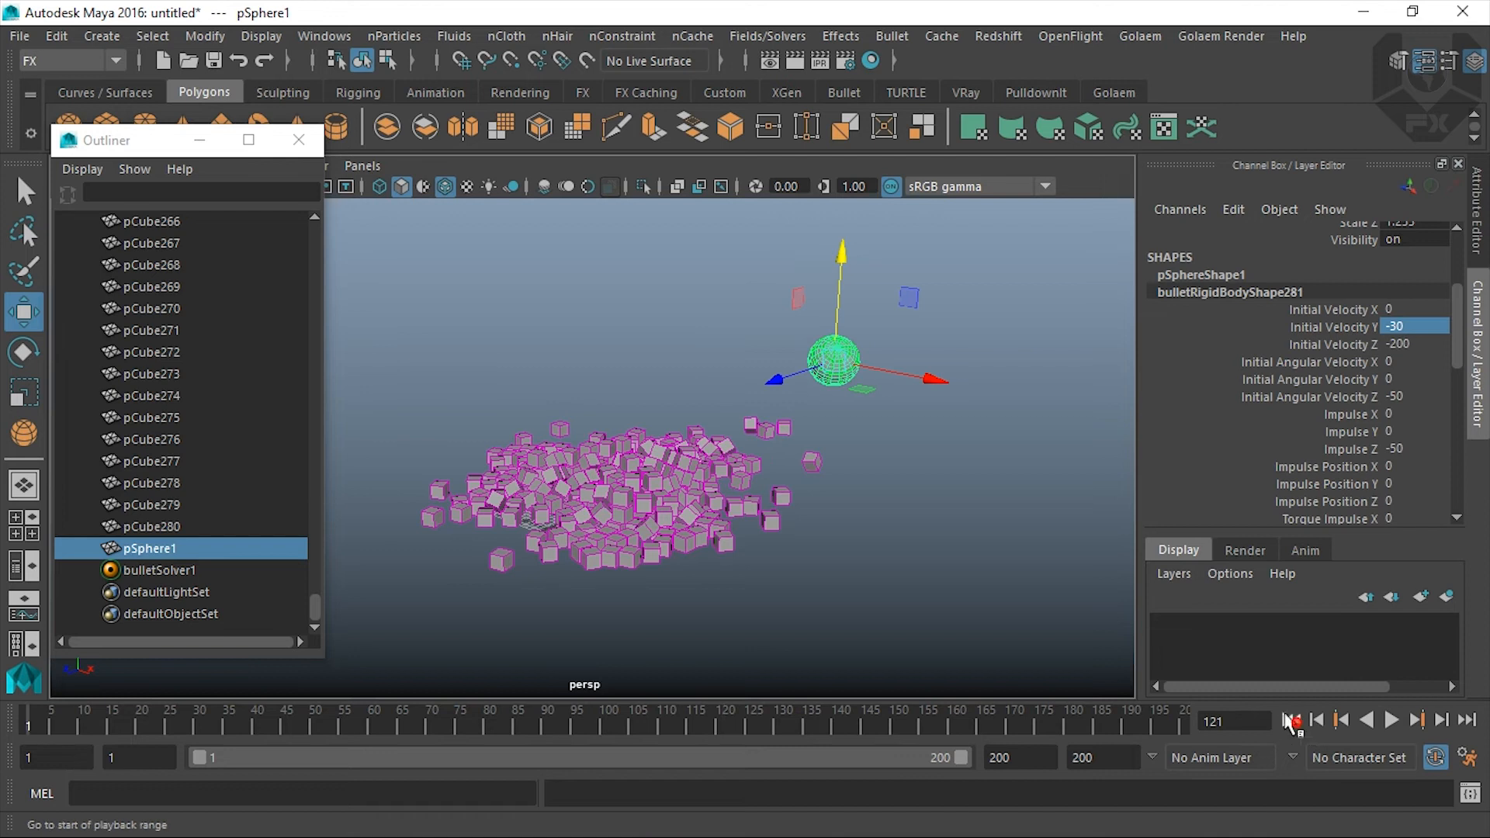
pyautogui.click(1291, 719)
pyautogui.keyDown('alt'); pyautogui.moveTo(792, 502); pyautogui.dragTo(773, 471); pyautogui.keyUp('alt')
pyautogui.keyDown('alt'); pyautogui.moveTo(596, 511); pyautogui.dragTo(803, 529); pyautogui.keyUp('alt')
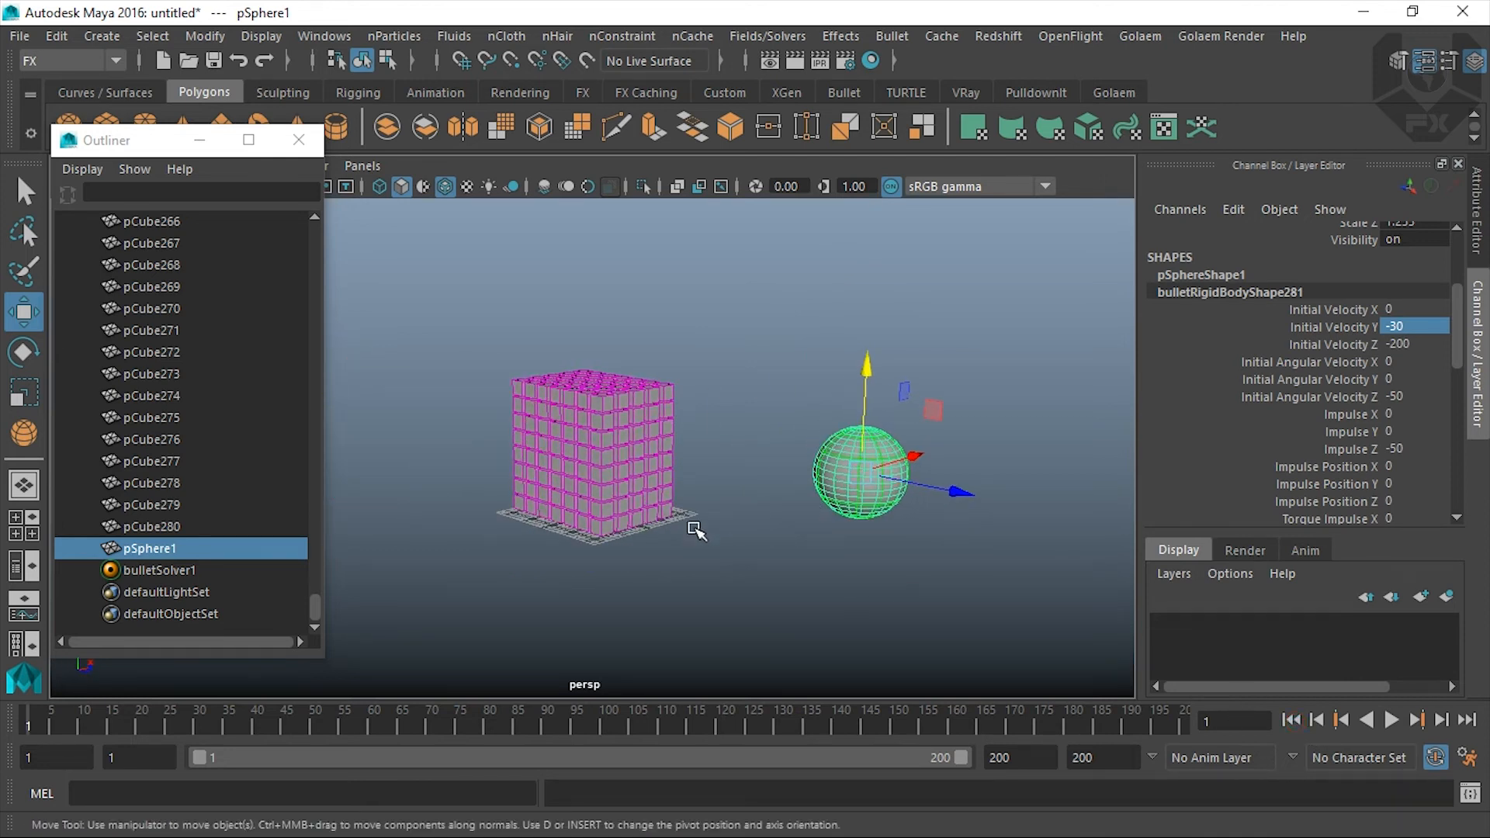
# Step: Show the Bullet solver's full attributes and play the collision at its current settings, stopping partway and rewinding to the first frame
pyautogui.click(159, 570)
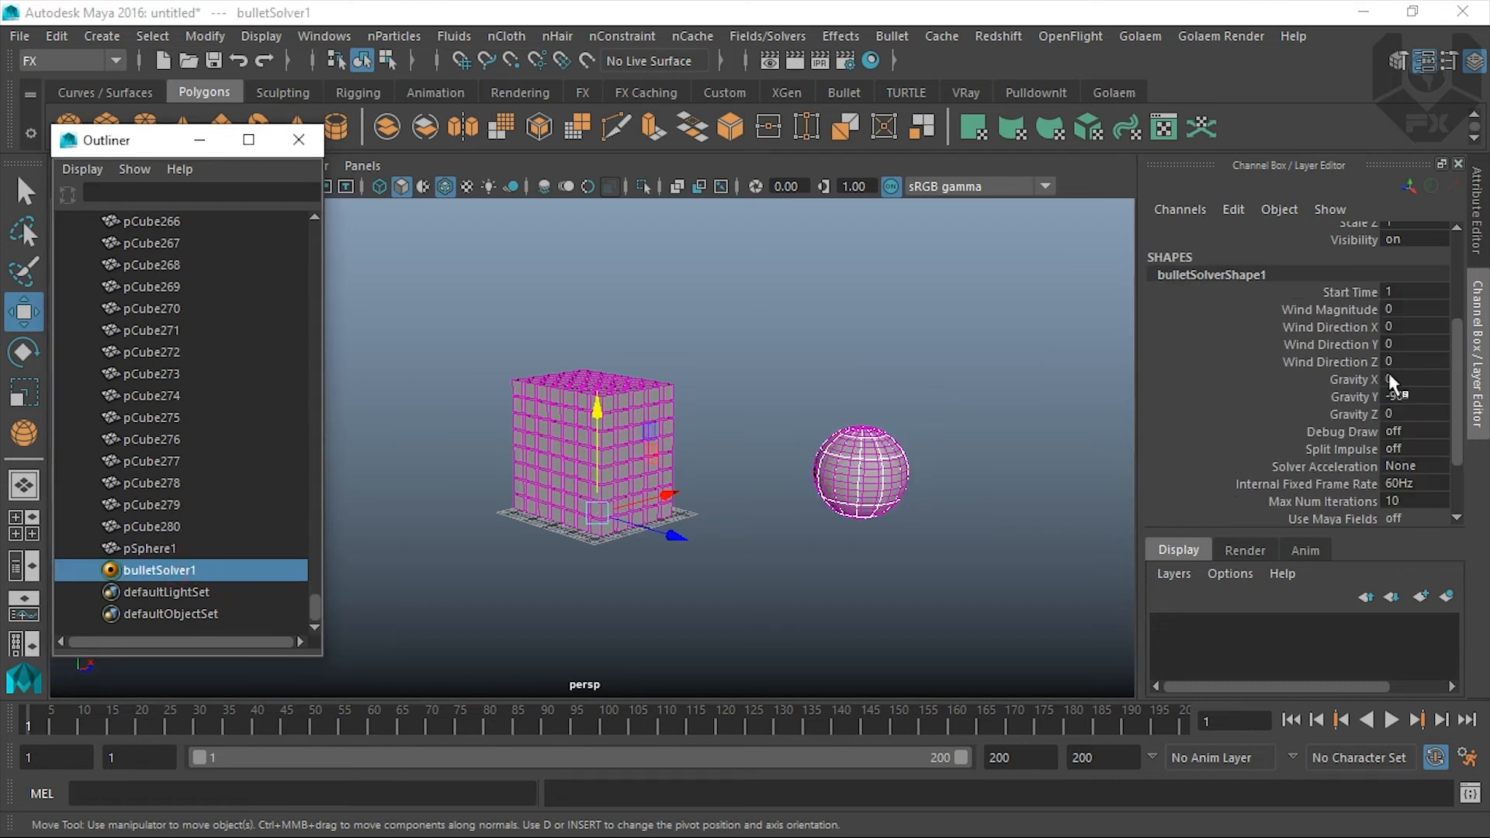
pyautogui.click(1479, 243)
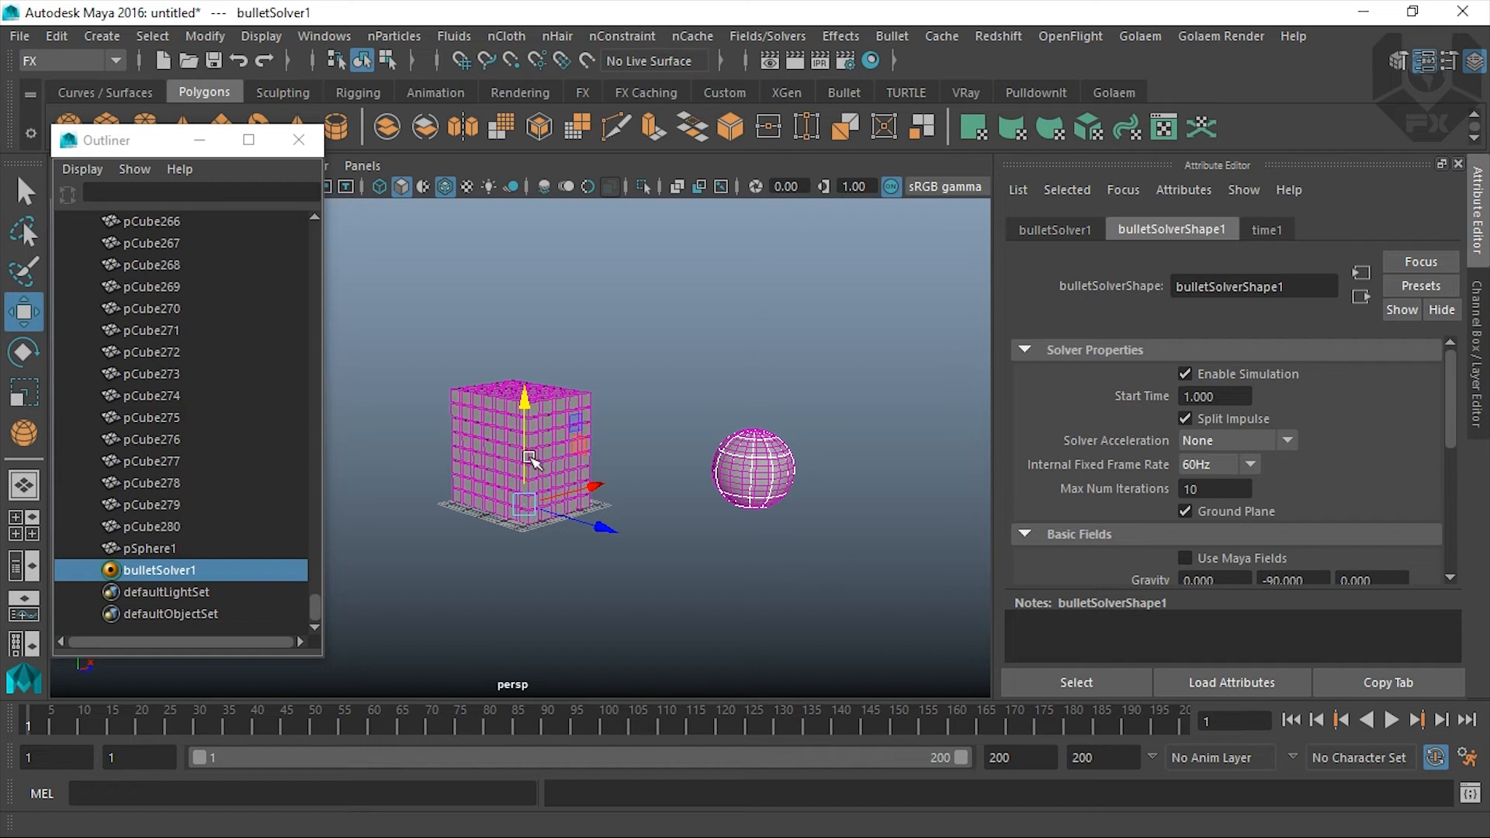
pyautogui.keyDown('alt'); pyautogui.moveTo(598, 566); pyautogui.dragTo(375, 574); pyautogui.keyUp('alt')
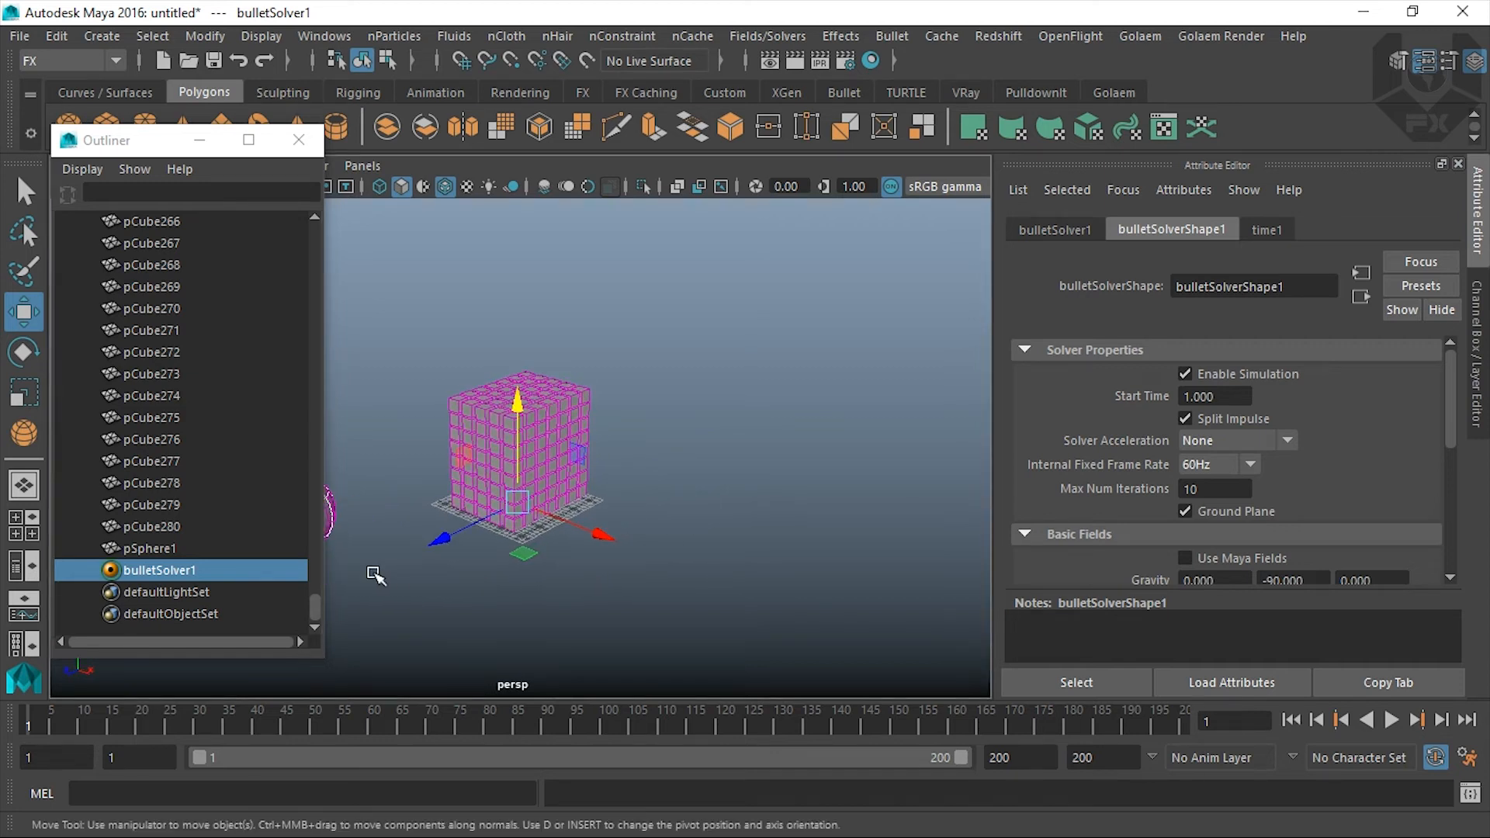
pyautogui.keyDown('alt'); pyautogui.moveTo(691, 480); pyautogui.dragTo(646, 440, button='right'); pyautogui.keyUp('alt')
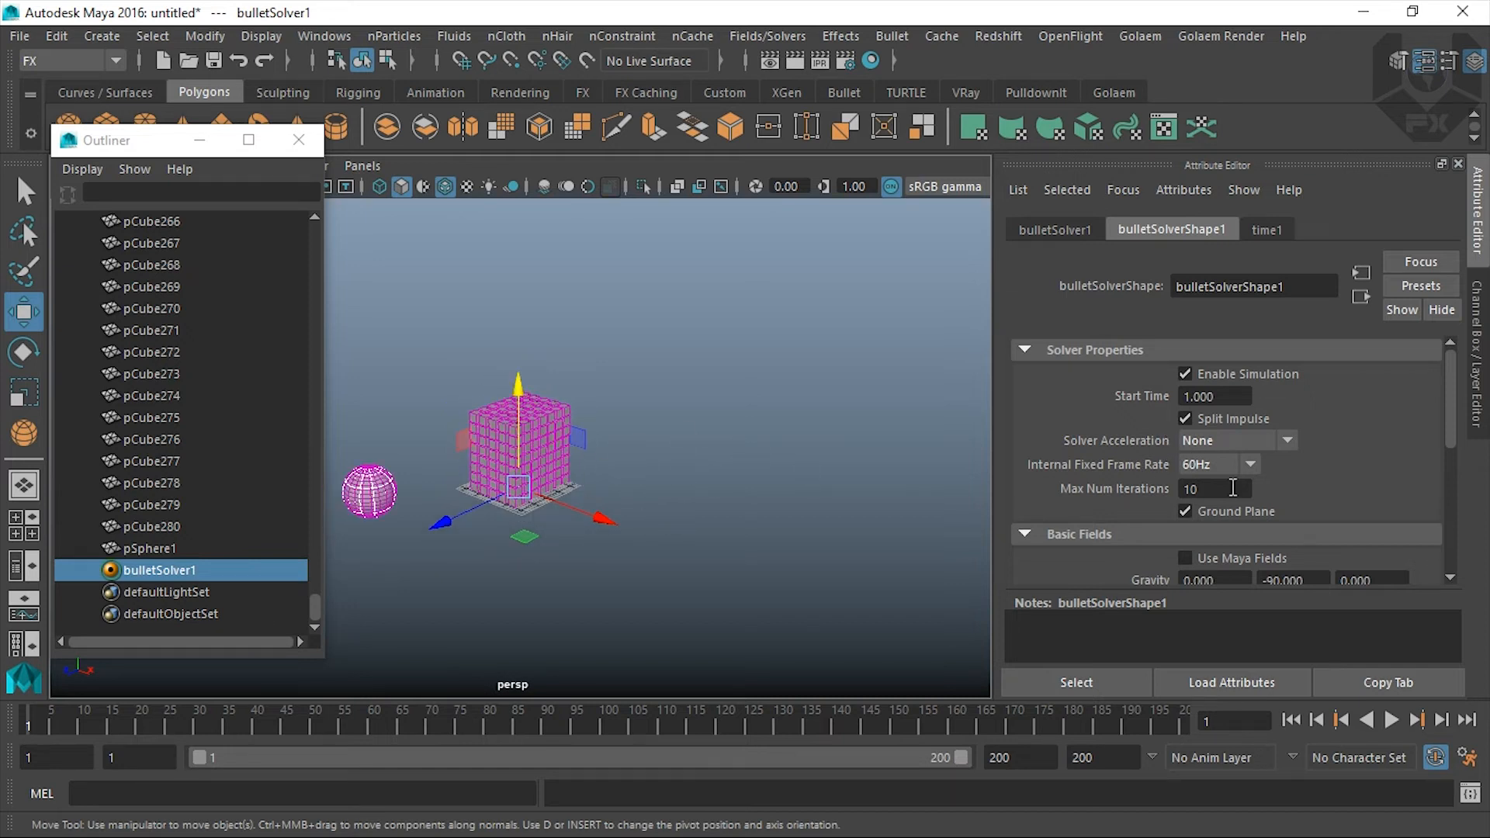
pyautogui.click(1392, 720)
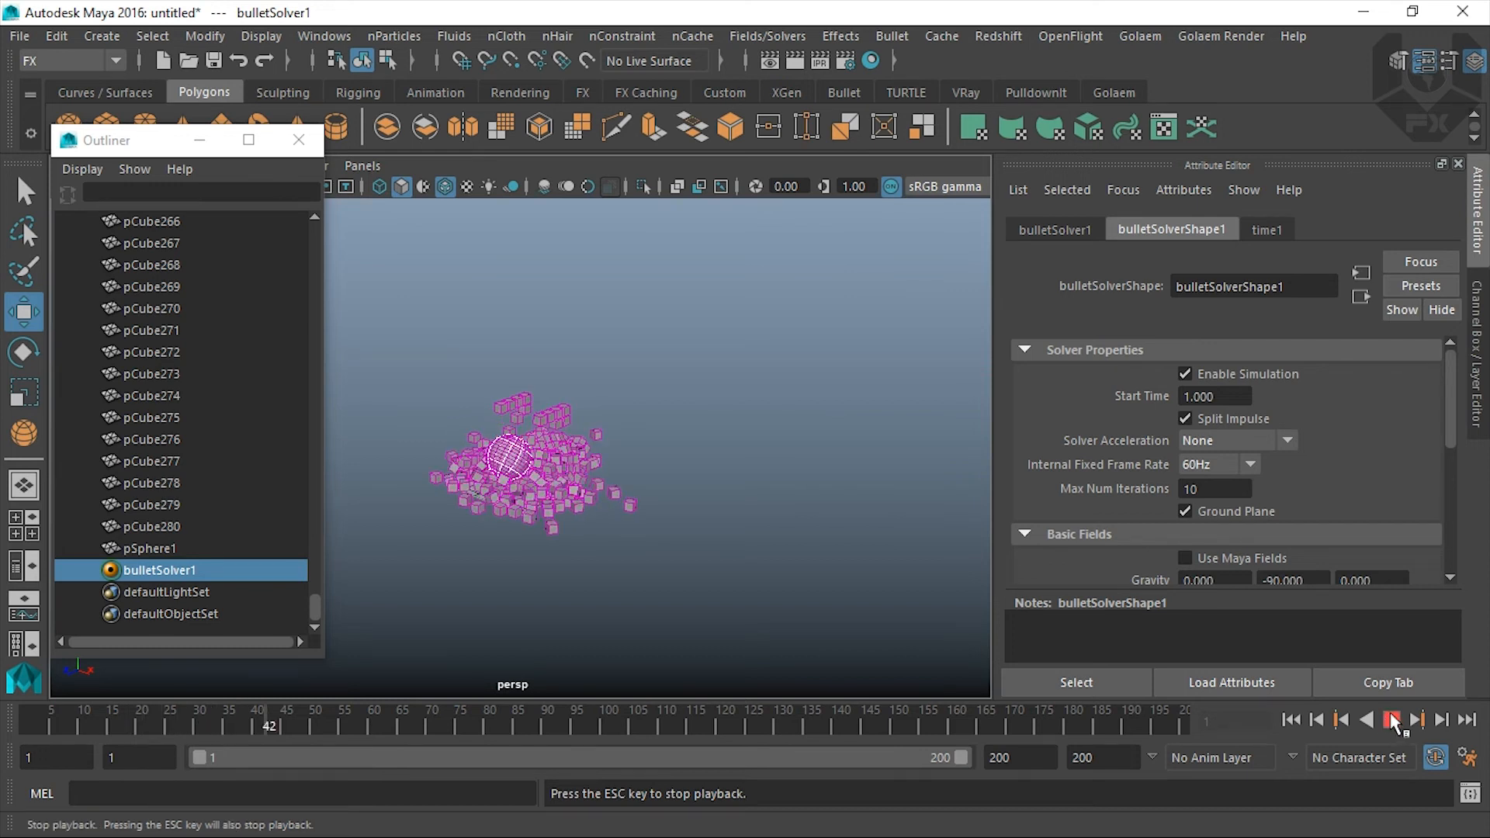
pyautogui.click(1391, 720)
pyautogui.click(1291, 720)
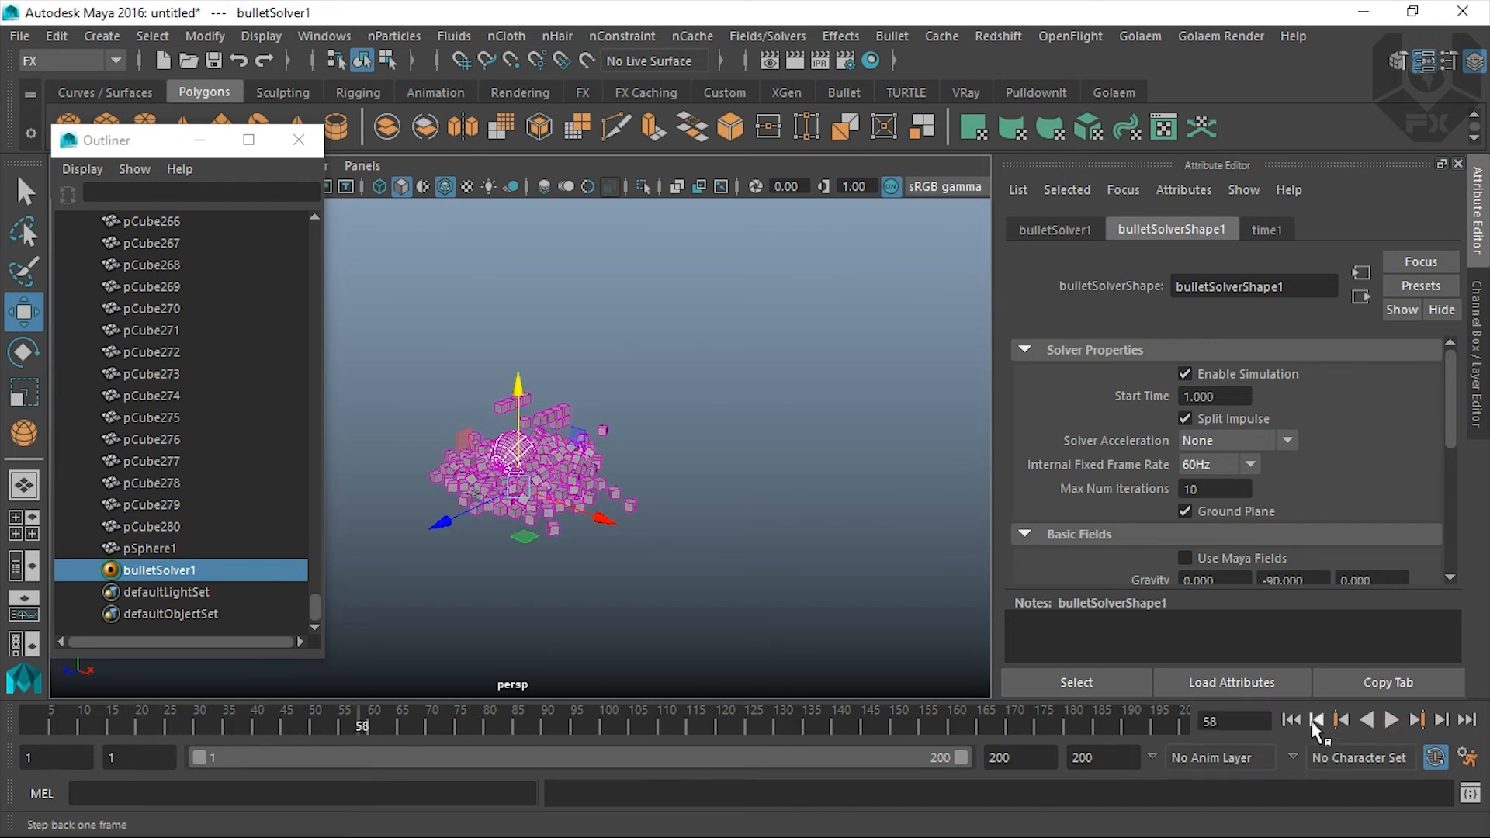
# Step: Set the Bullet solver's Internal Fixed Frame Rate to 240Hz and play the collision, stopping partway to inspect the scattered cubes
pyautogui.click(1214, 465)
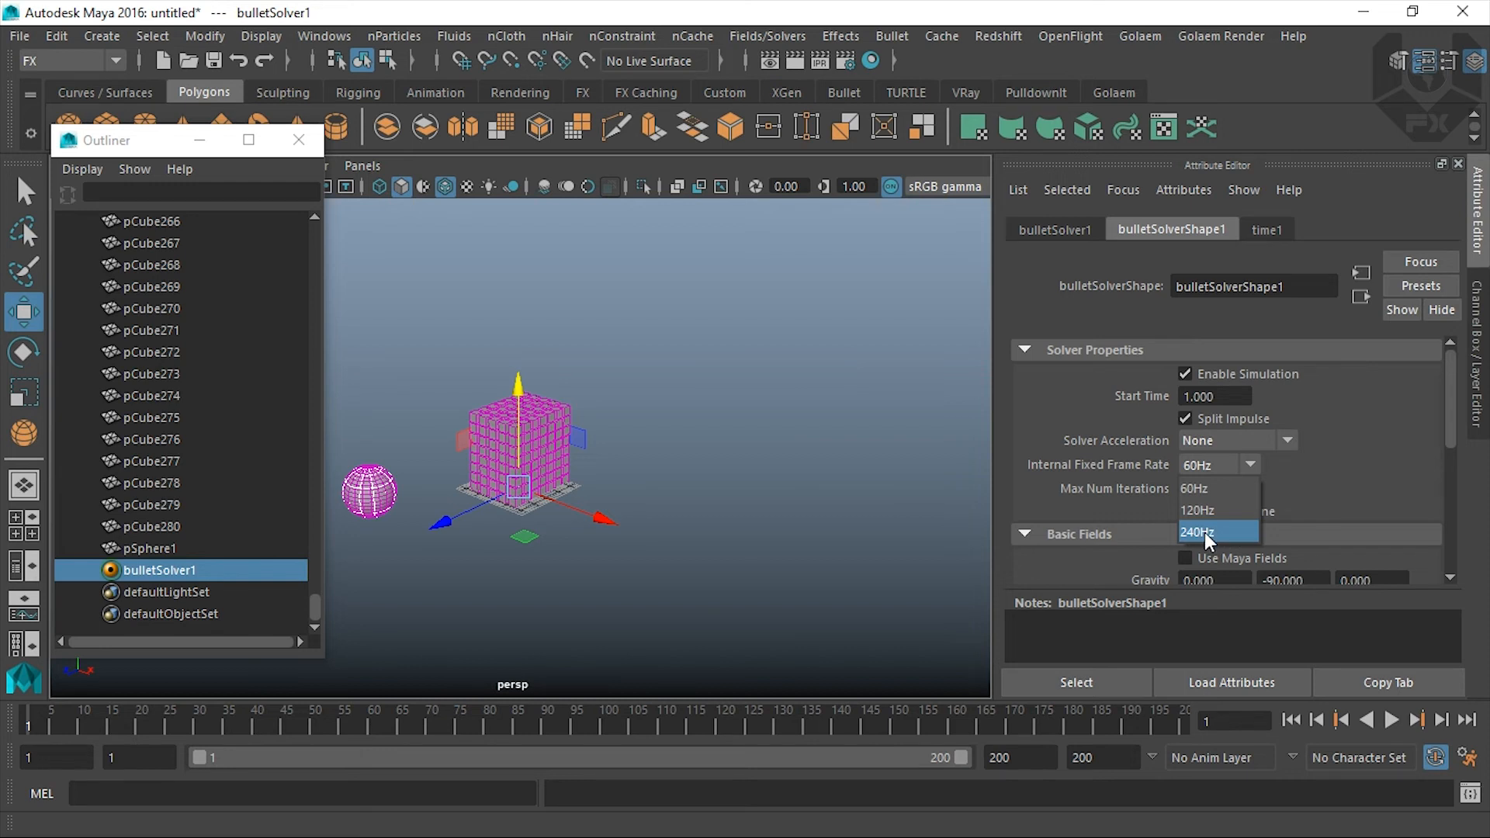
pyautogui.click(1204, 533)
pyautogui.click(1391, 720)
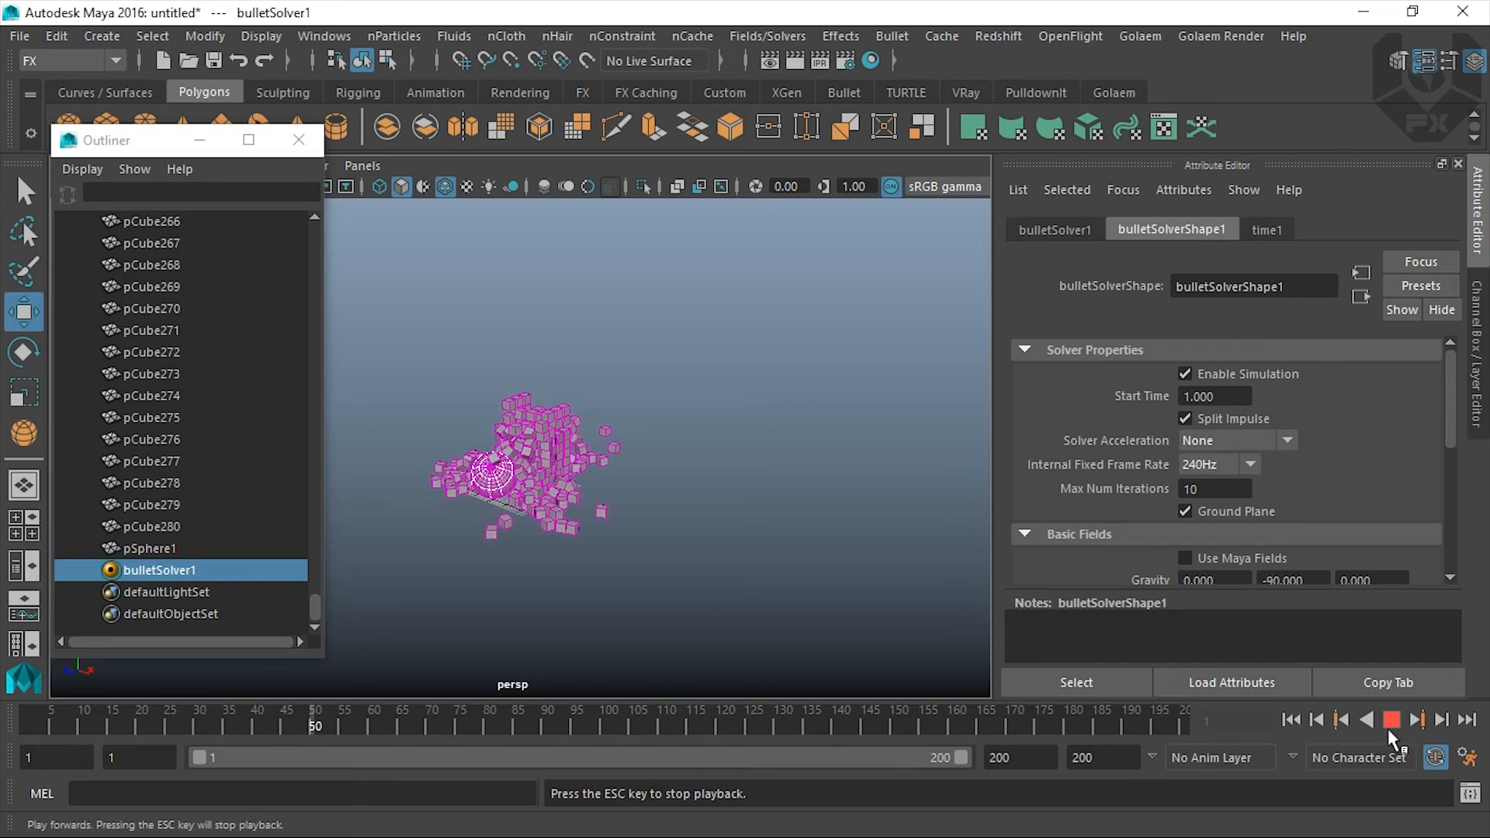
pyautogui.keyDown('alt'); pyautogui.moveTo(603, 454); pyautogui.dragTo(655, 532, button='right'); pyautogui.keyUp('alt')
pyautogui.keyDown('alt'); pyautogui.moveTo(655, 532); pyautogui.dragTo(705, 544); pyautogui.keyUp('alt')
pyautogui.click(1397, 723)
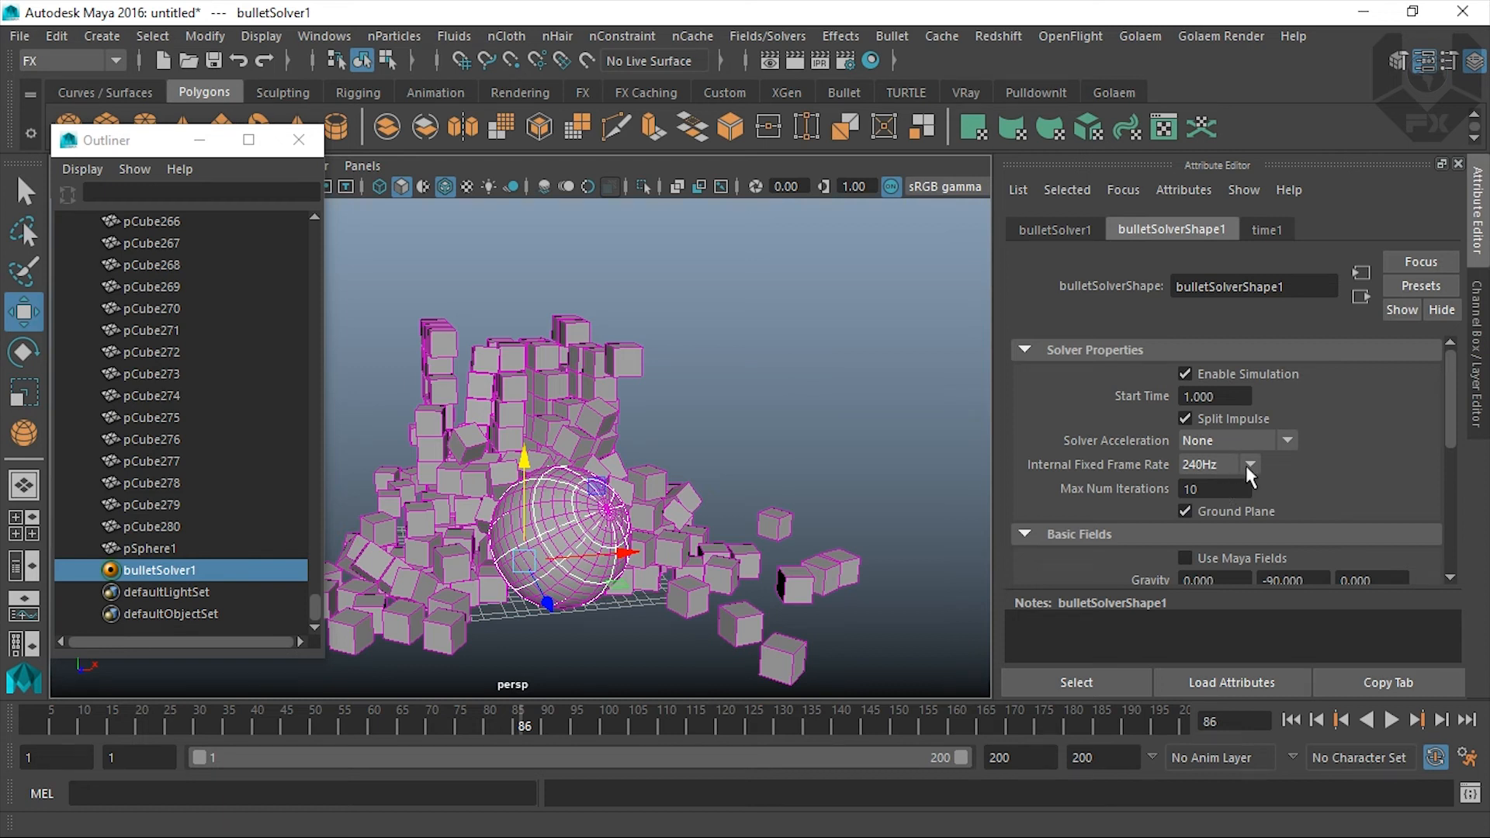
pyautogui.keyDown('alt'); pyautogui.moveTo(748, 504); pyautogui.dragTo(602, 469); pyautogui.keyUp('alt')
pyautogui.keyDown('alt'); pyautogui.moveTo(602, 468); pyautogui.dragTo(549, 409, button='right'); pyautogui.keyUp('alt')
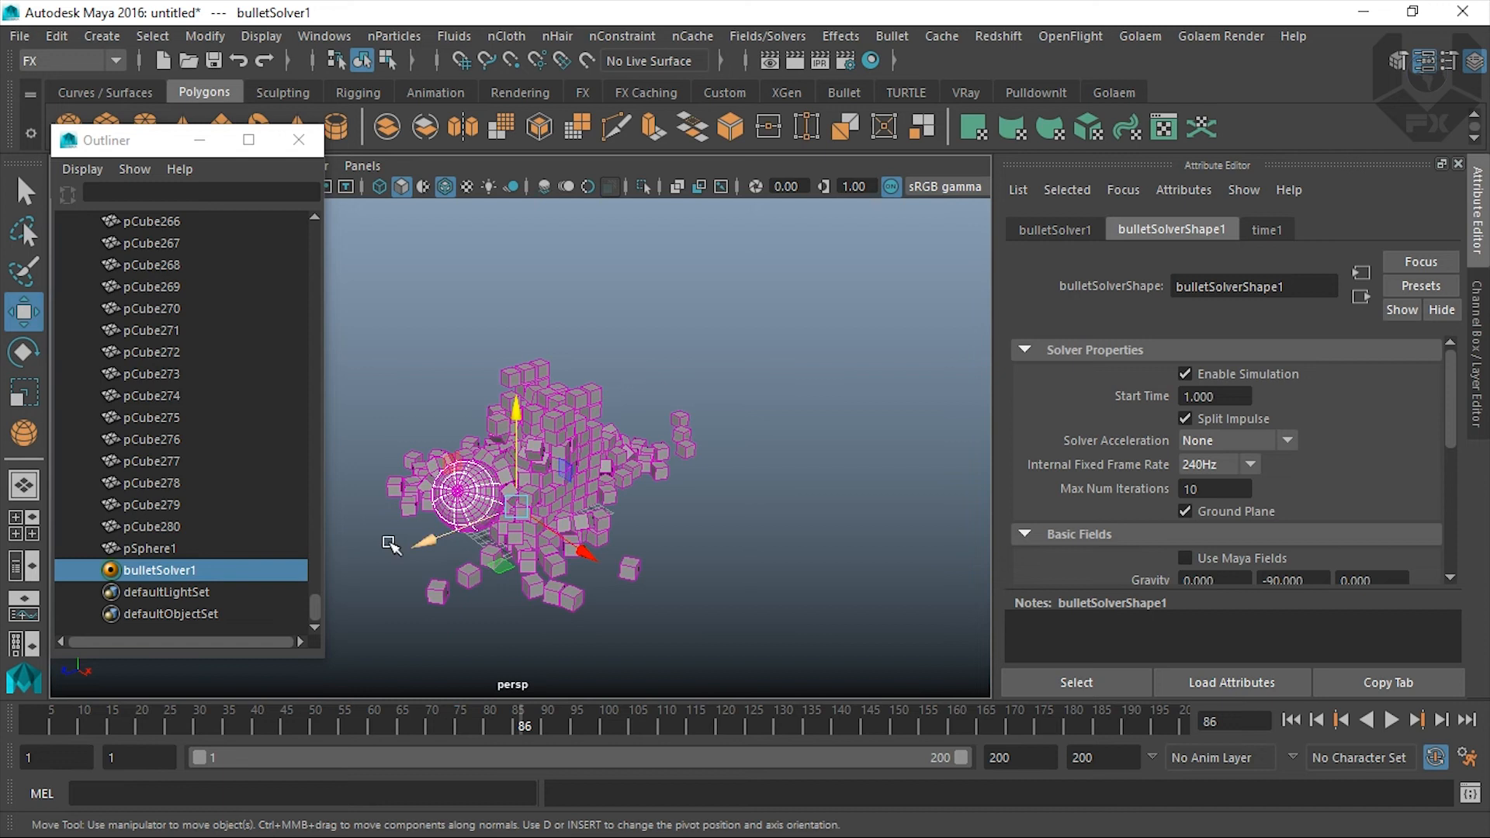
# Step: Set the sphere's Initial Velocity Z to -300
pyautogui.click(155, 549)
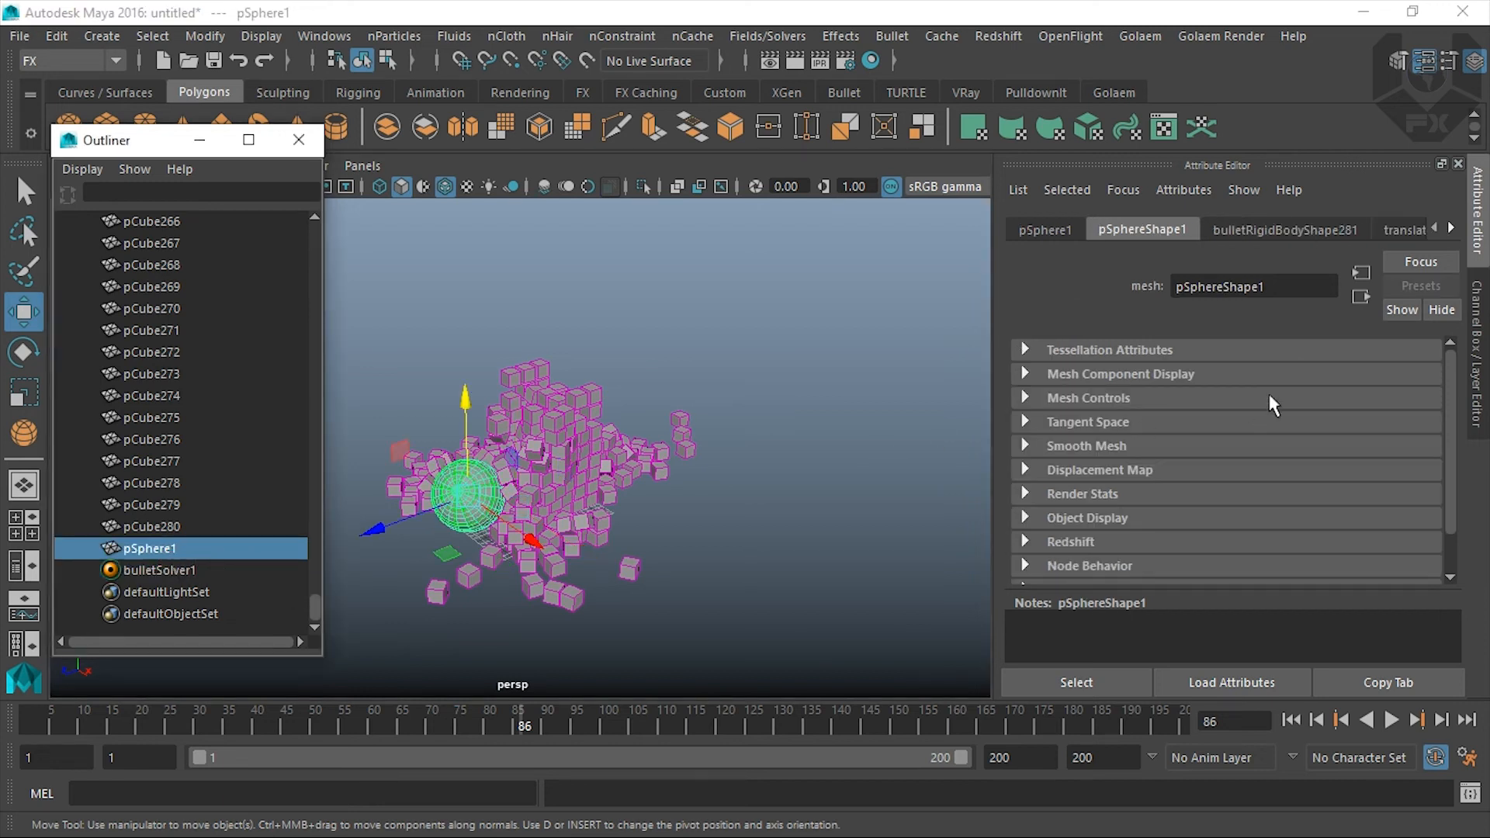
pyautogui.click(1479, 333)
pyautogui.scroll(-5, 1432, 346)
pyautogui.scroll(3, 1432, 346)
pyautogui.click(1405, 303)
pyautogui.write('-300')
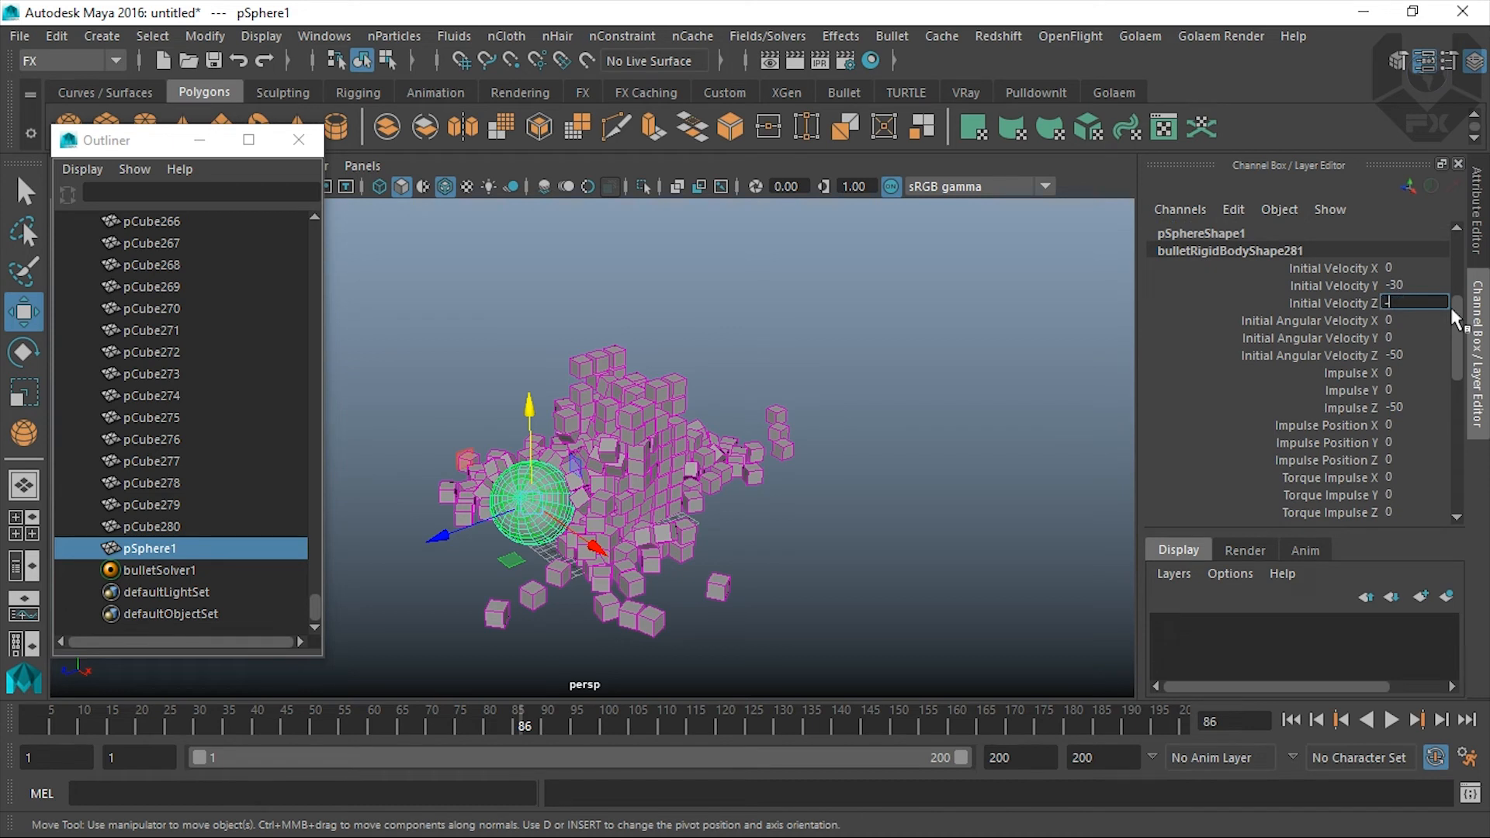
pyautogui.press('Return')
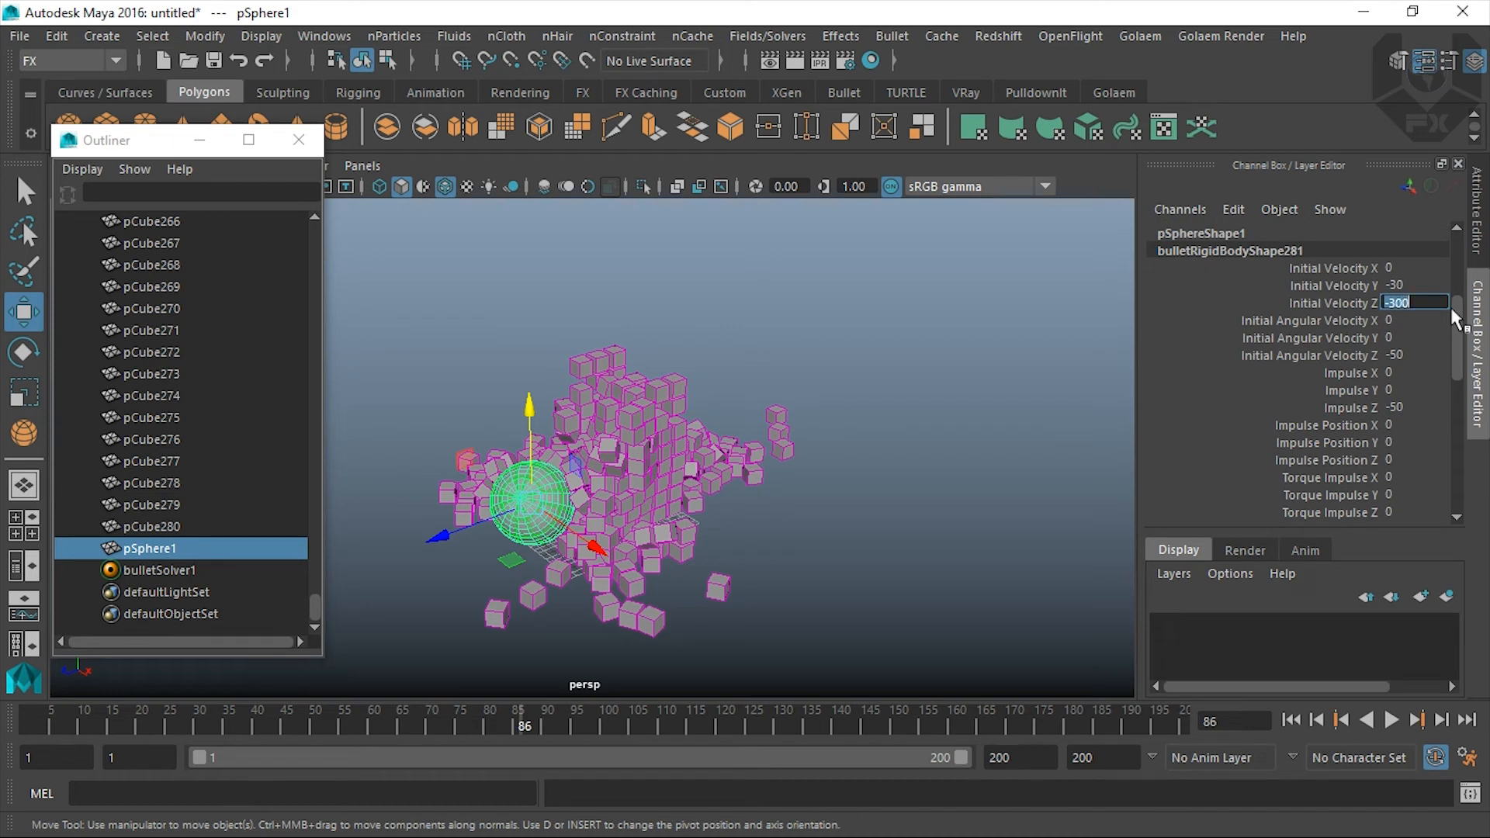
# Step: Play the simulation from the first frame to check the faster impact, stop it, view the debris and rewind
pyautogui.click(1292, 720)
pyautogui.click(1389, 720)
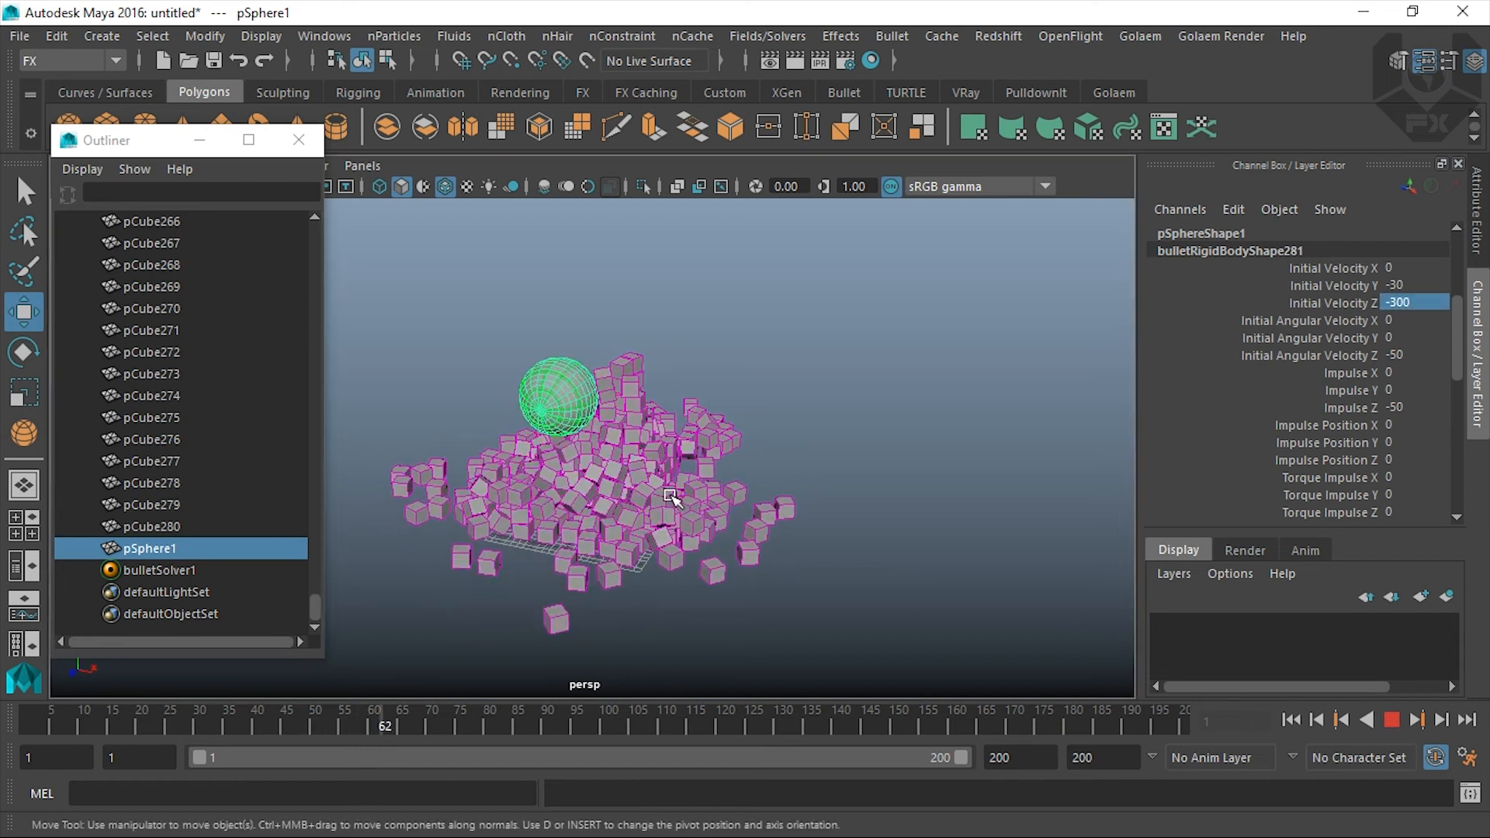
pyautogui.click(1393, 719)
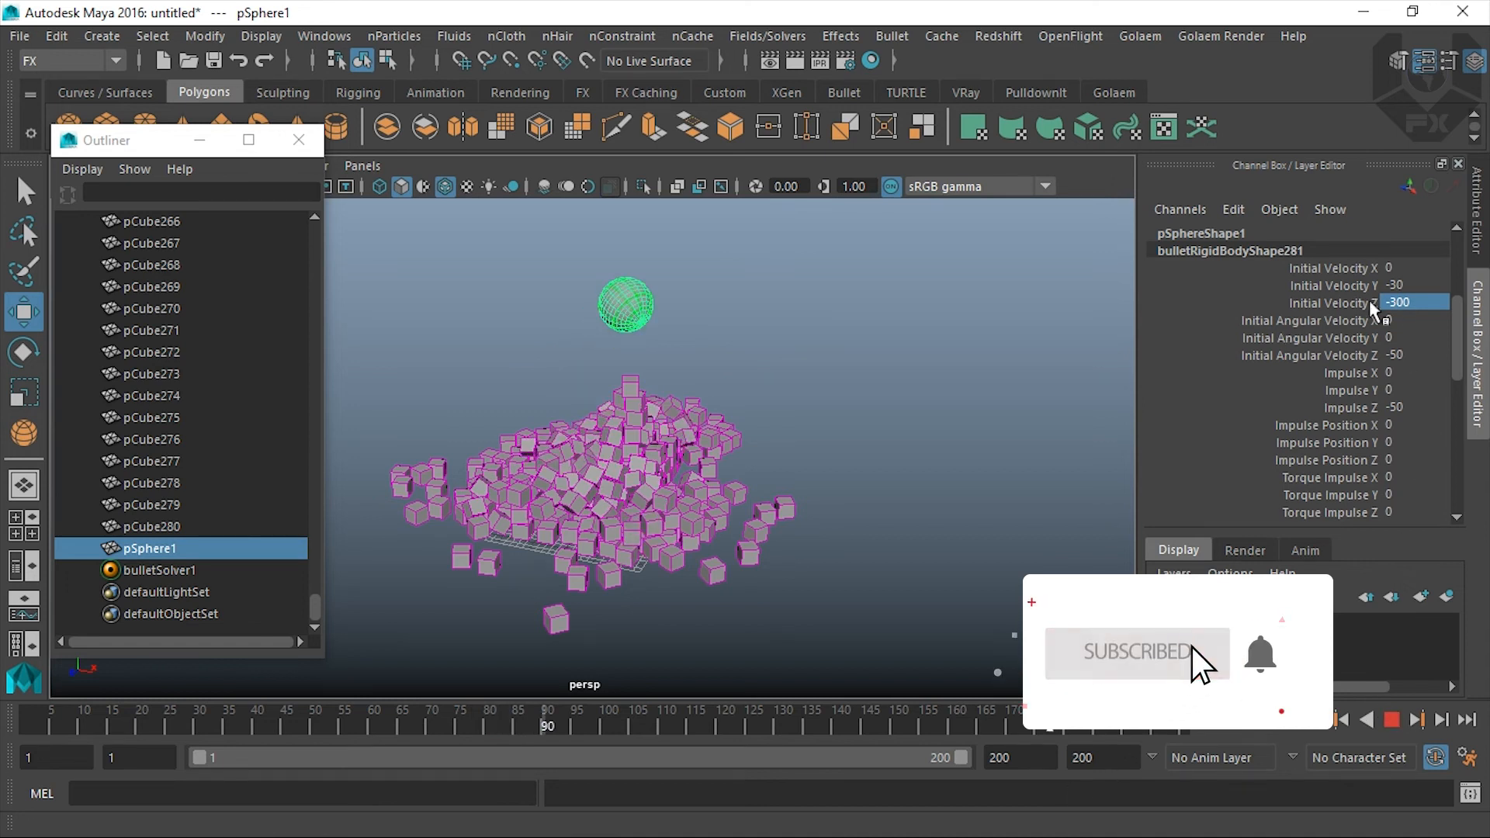
pyautogui.click(1393, 719)
pyautogui.moveTo(698, 437)
pyautogui.keyDown('alt'); pyautogui.mouseDown()
pyautogui.moveTo(651, 463)
pyautogui.moveTo(672, 445)
pyautogui.mouseUp(); pyautogui.keyUp('alt')
pyautogui.keyDown('alt'); pyautogui.moveTo(881, 521); pyautogui.dragTo(860, 513); pyautogui.keyUp('alt')
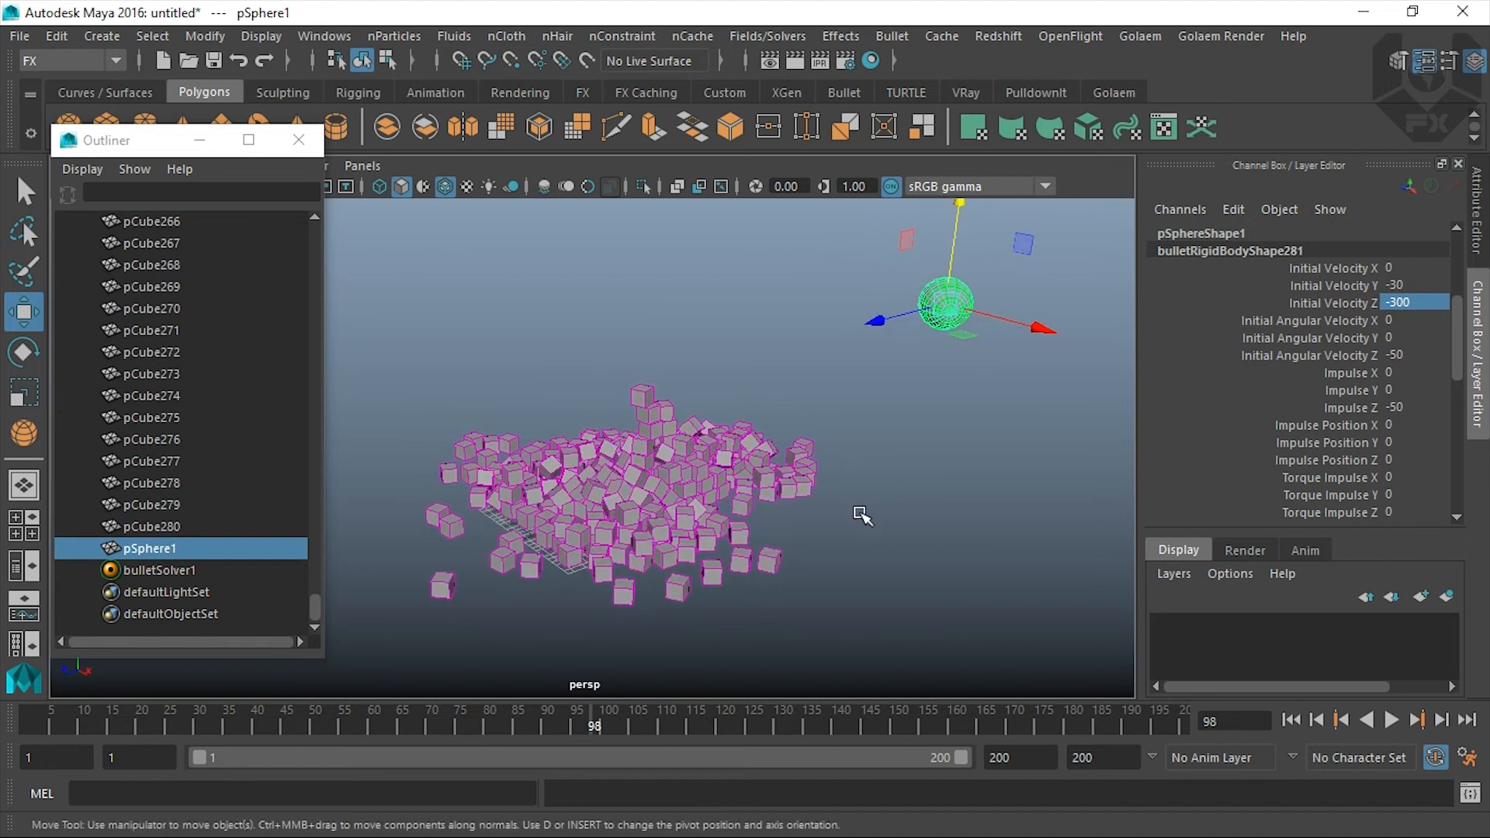
pyautogui.click(1298, 721)
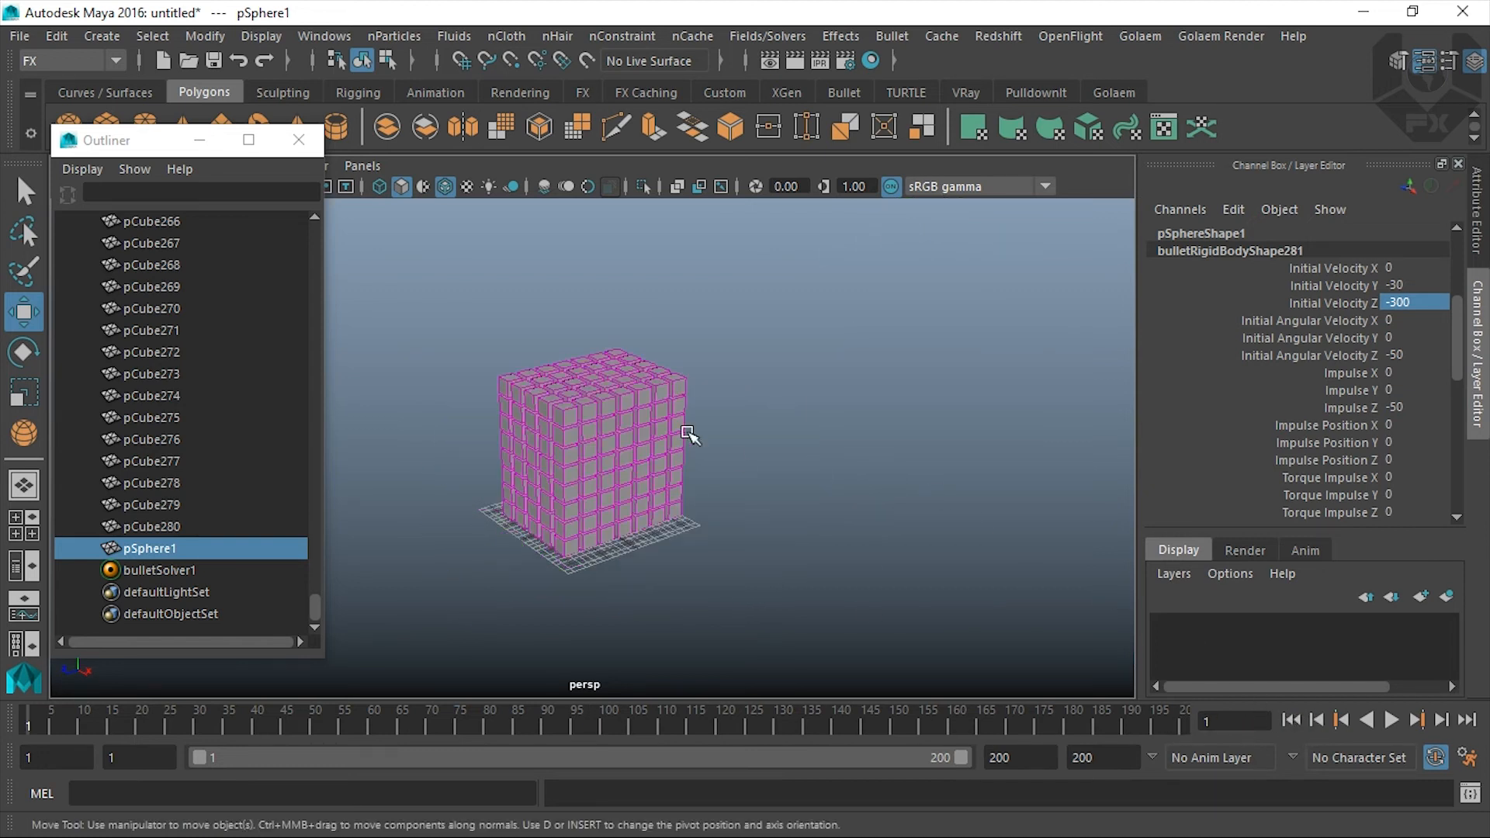
# Step: Examine the Bullet solver's gravity and wind settings and the list of available field types that could affect the simulation
pyautogui.click(177, 575)
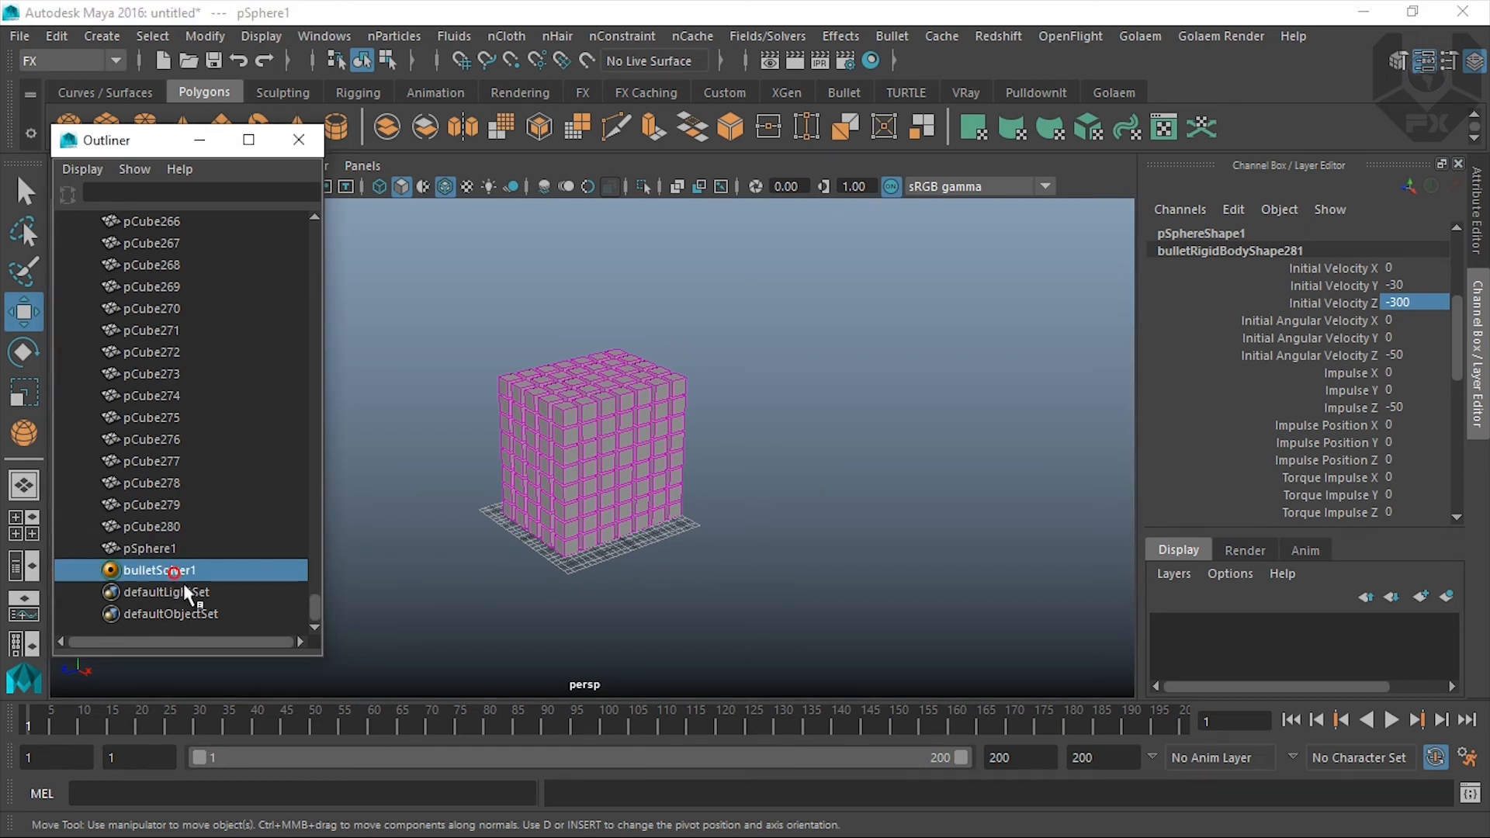
pyautogui.click(1479, 233)
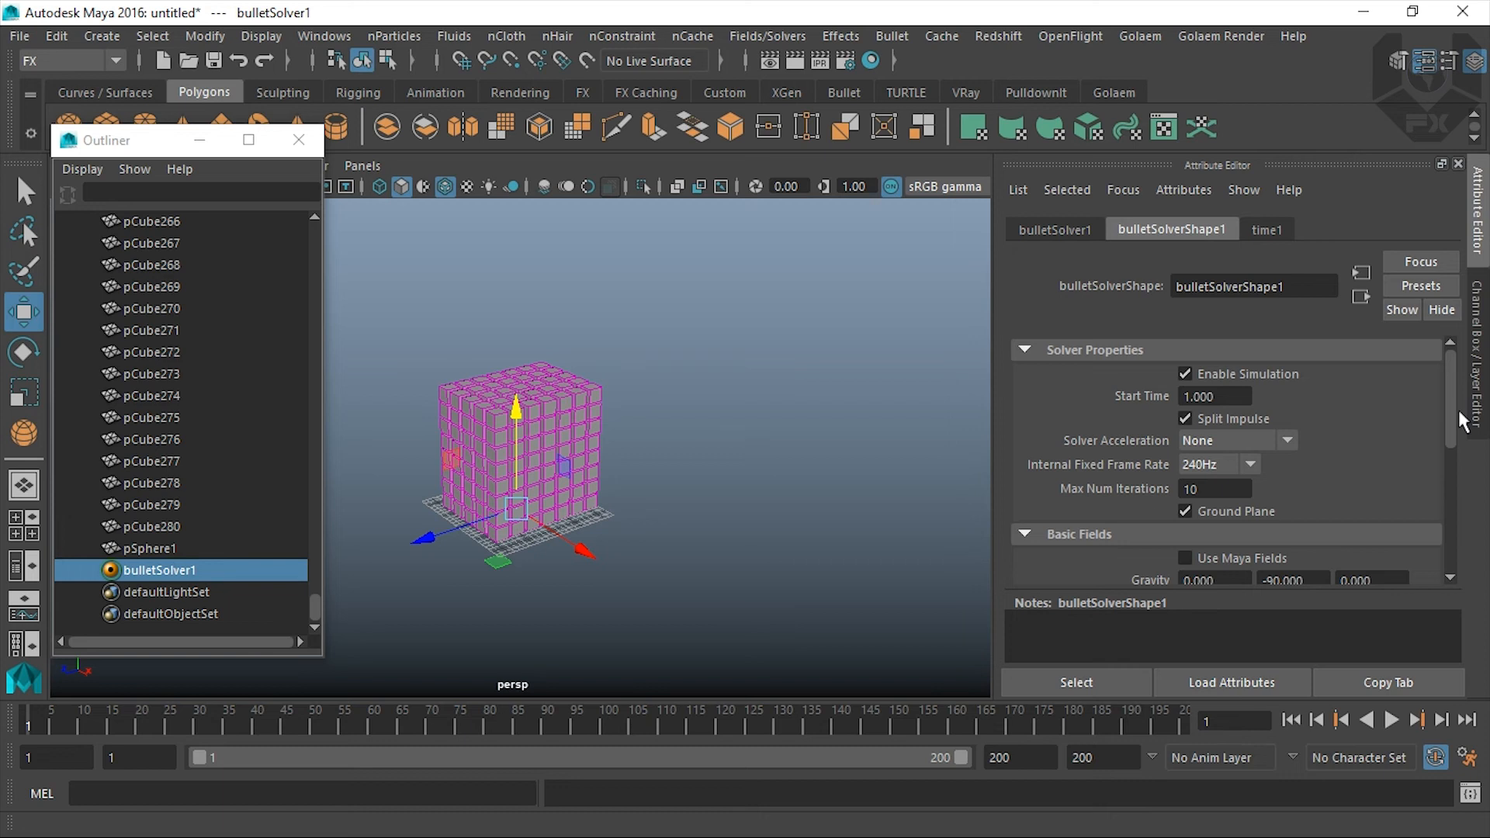
pyautogui.scroll(-3, 1455, 421)
pyautogui.keyDown('alt'); pyautogui.moveTo(518, 451); pyautogui.dragTo(560, 489, button='right'); pyautogui.keyUp('alt')
pyautogui.keyDown('alt'); pyautogui.moveTo(560, 489); pyautogui.dragTo(604, 520); pyautogui.keyUp('alt')
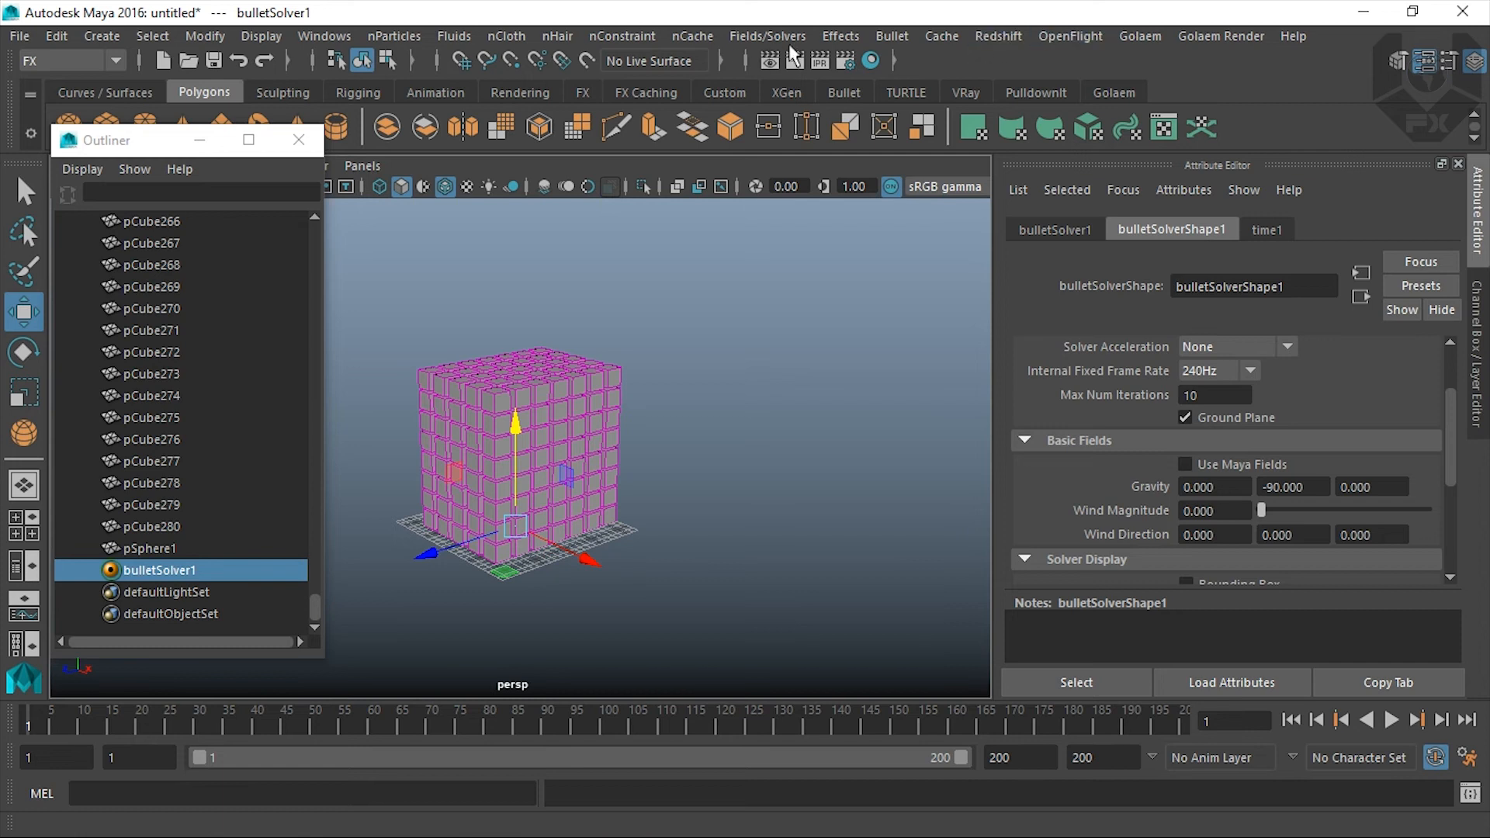
pyautogui.click(838, 38)
pyautogui.moveTo(763, 48)
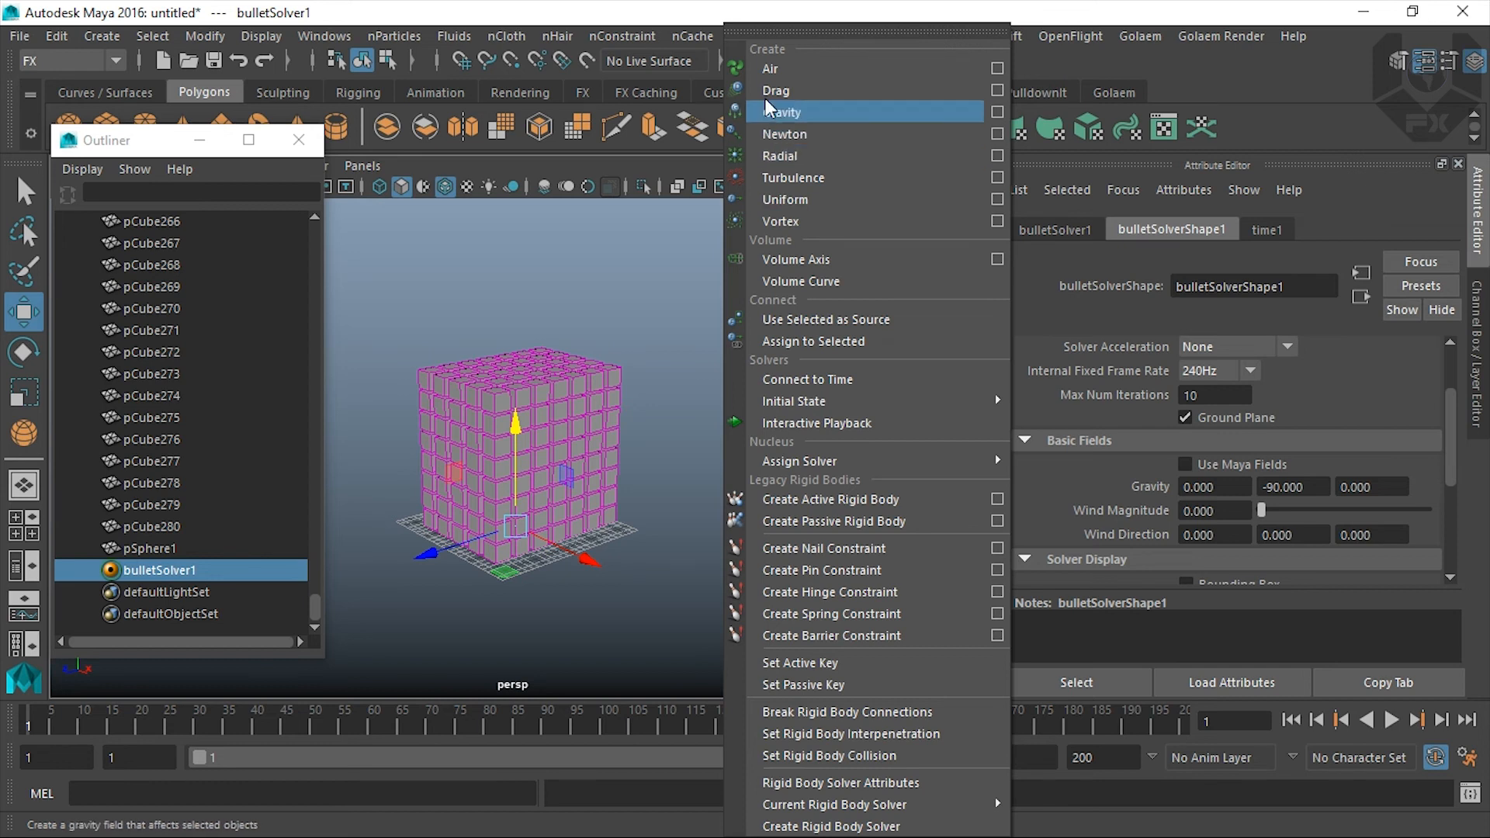
pyautogui.click(770, 8)
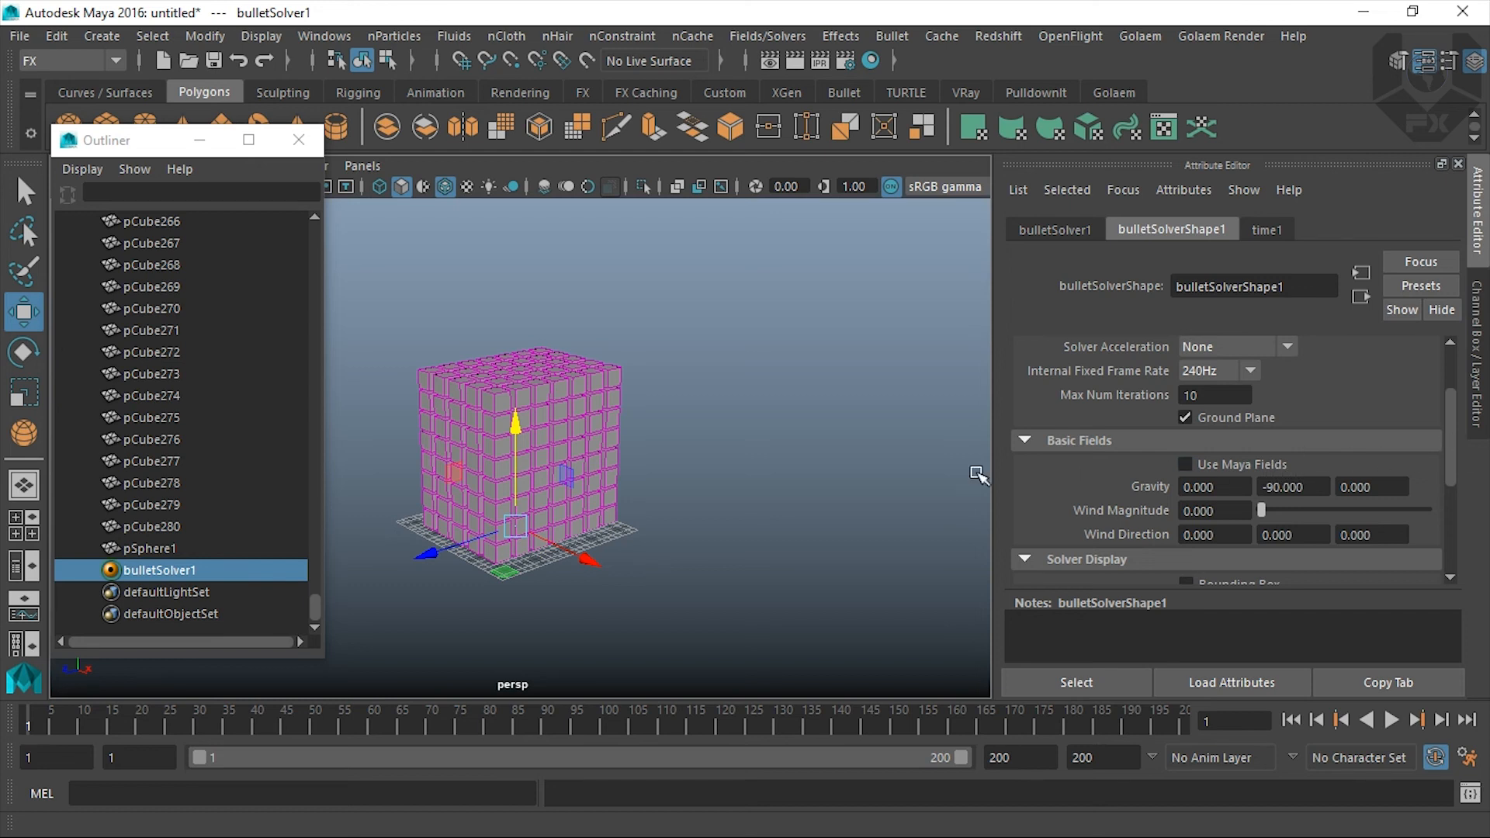
pyautogui.keyDown('alt'); pyautogui.moveTo(678, 505); pyautogui.dragTo(893, 512); pyautogui.keyUp('alt')
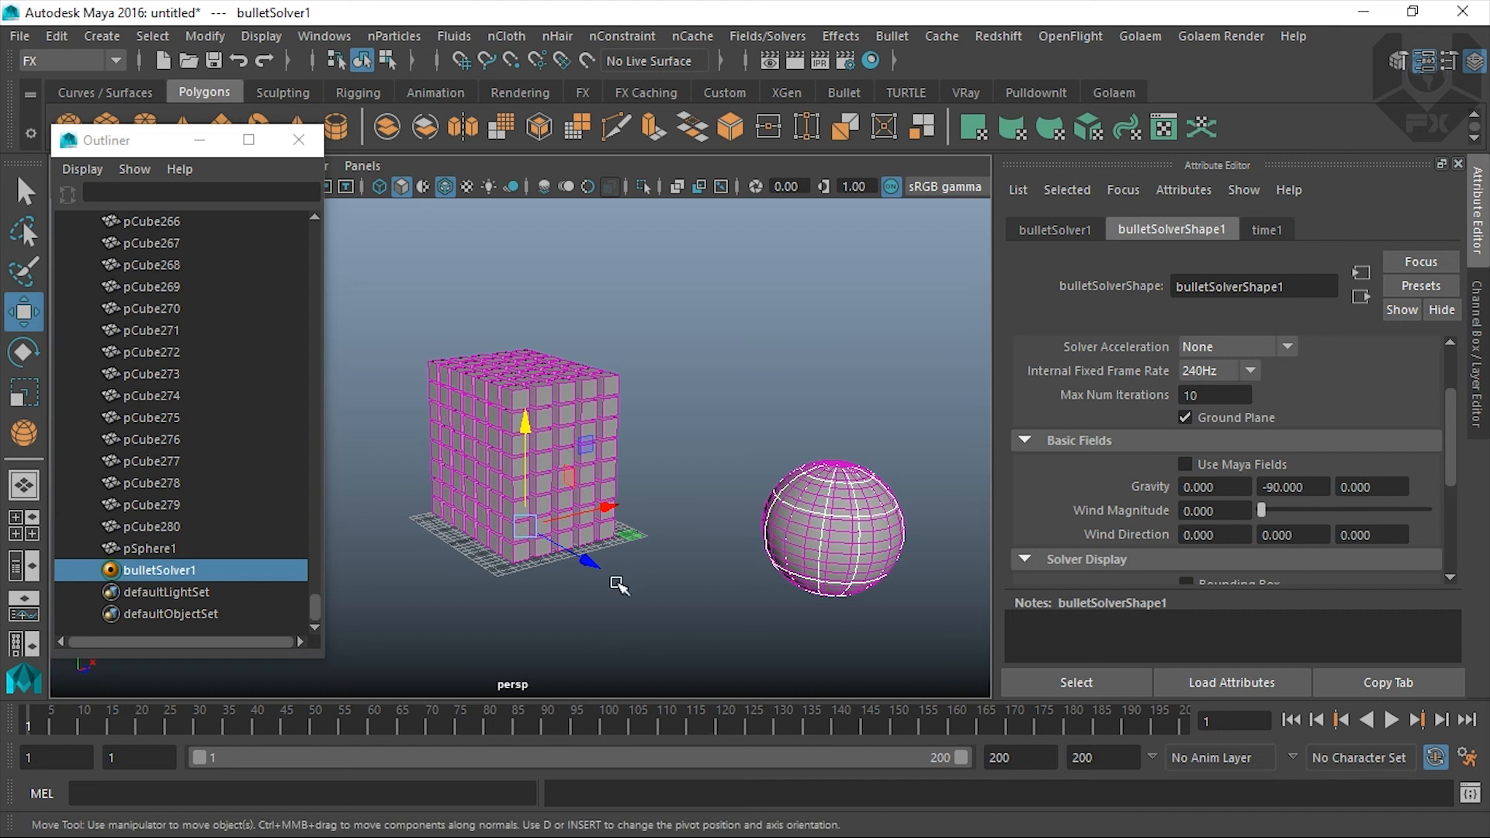
pyautogui.moveTo(1444, 458); pyautogui.dragTo(1448, 388)
pyautogui.keyDown('alt'); pyautogui.moveTo(816, 427); pyautogui.dragTo(859, 426); pyautogui.keyUp('alt')
# Step: Select all the stacked cubes without the sphere and close the Outliner
pyautogui.click(665, 491)
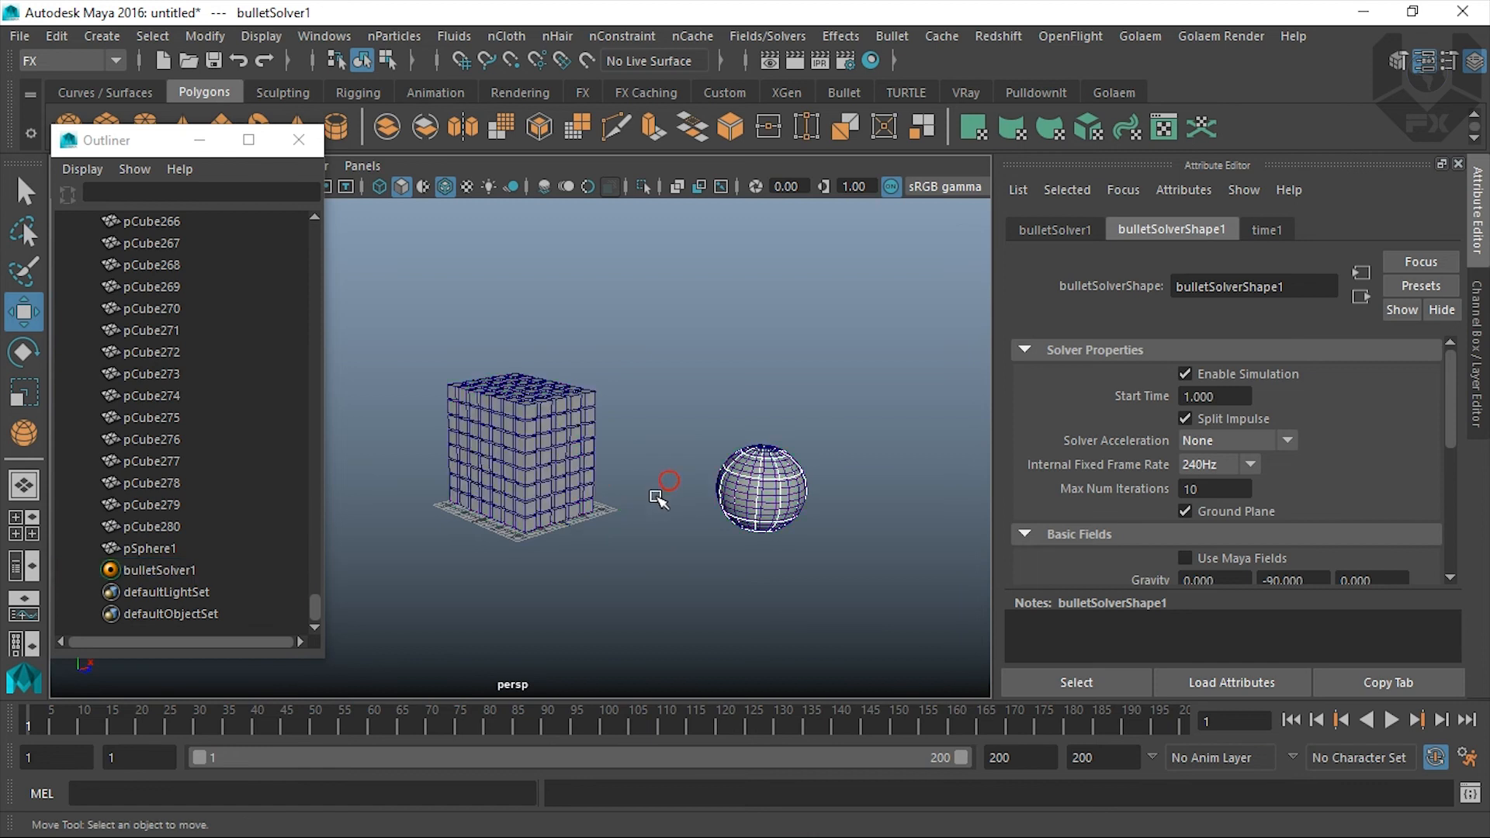
pyautogui.click(791, 512)
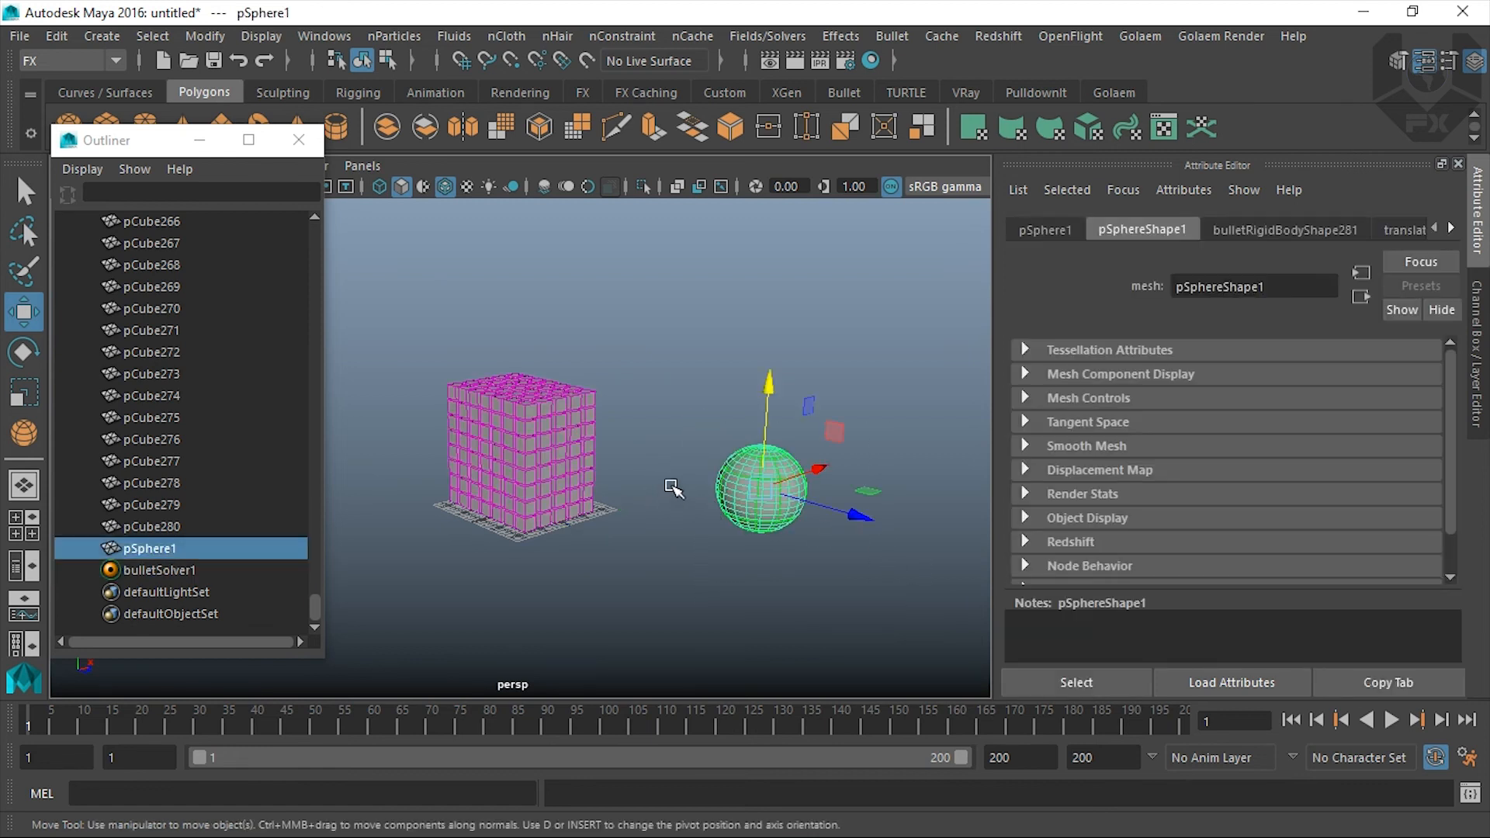
pyautogui.scroll(3, 636, 466)
pyautogui.moveTo(718, 279); pyautogui.dragTo(332, 658)
pyautogui.keyDown('alt'); pyautogui.moveTo(774, 507); pyautogui.dragTo(757, 476); pyautogui.keyUp('alt')
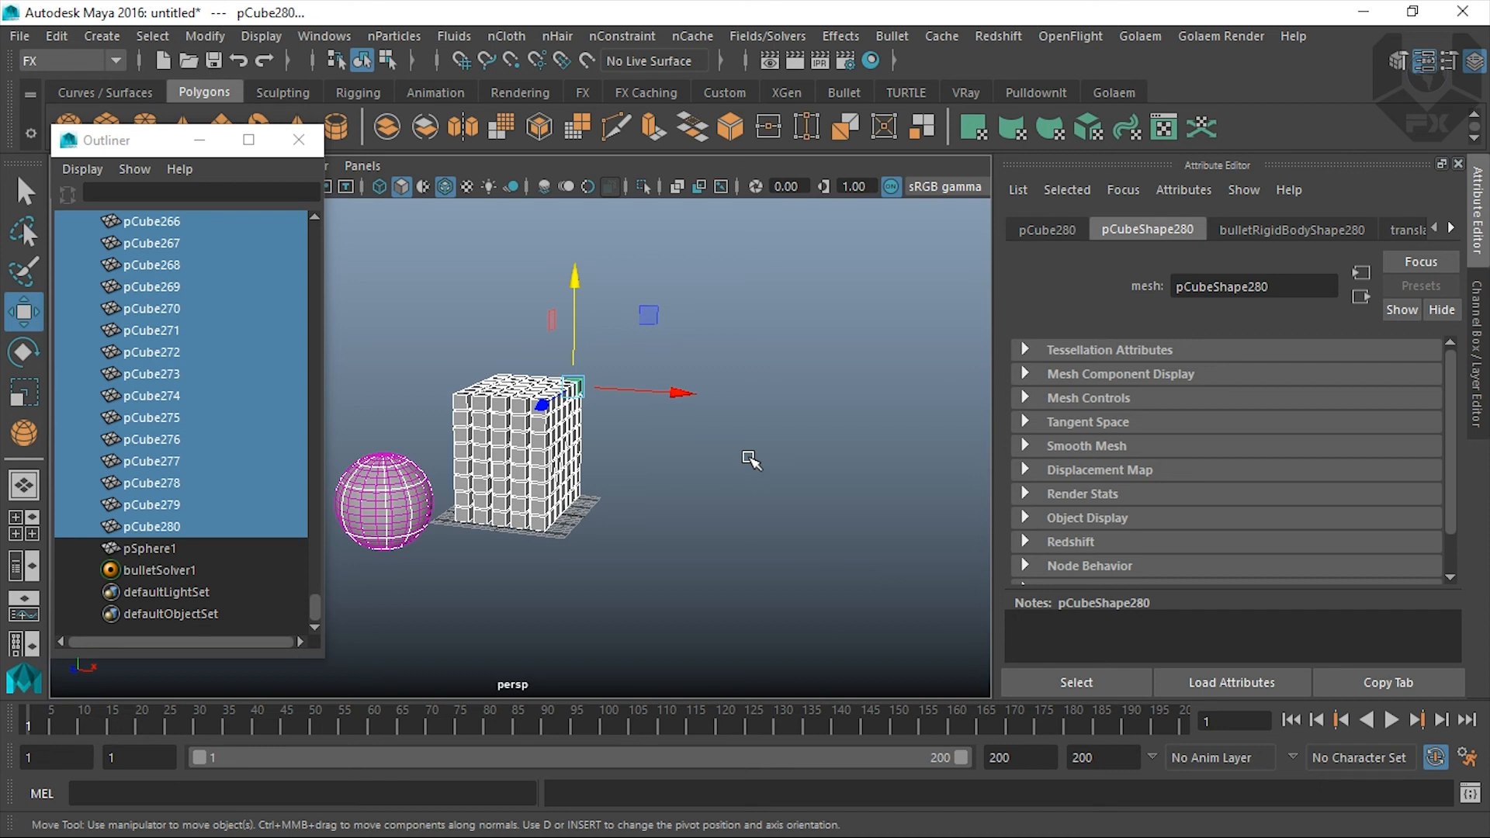
pyautogui.keyDown('alt'); pyautogui.moveTo(751, 460); pyautogui.dragTo(848, 446); pyautogui.keyUp('alt')
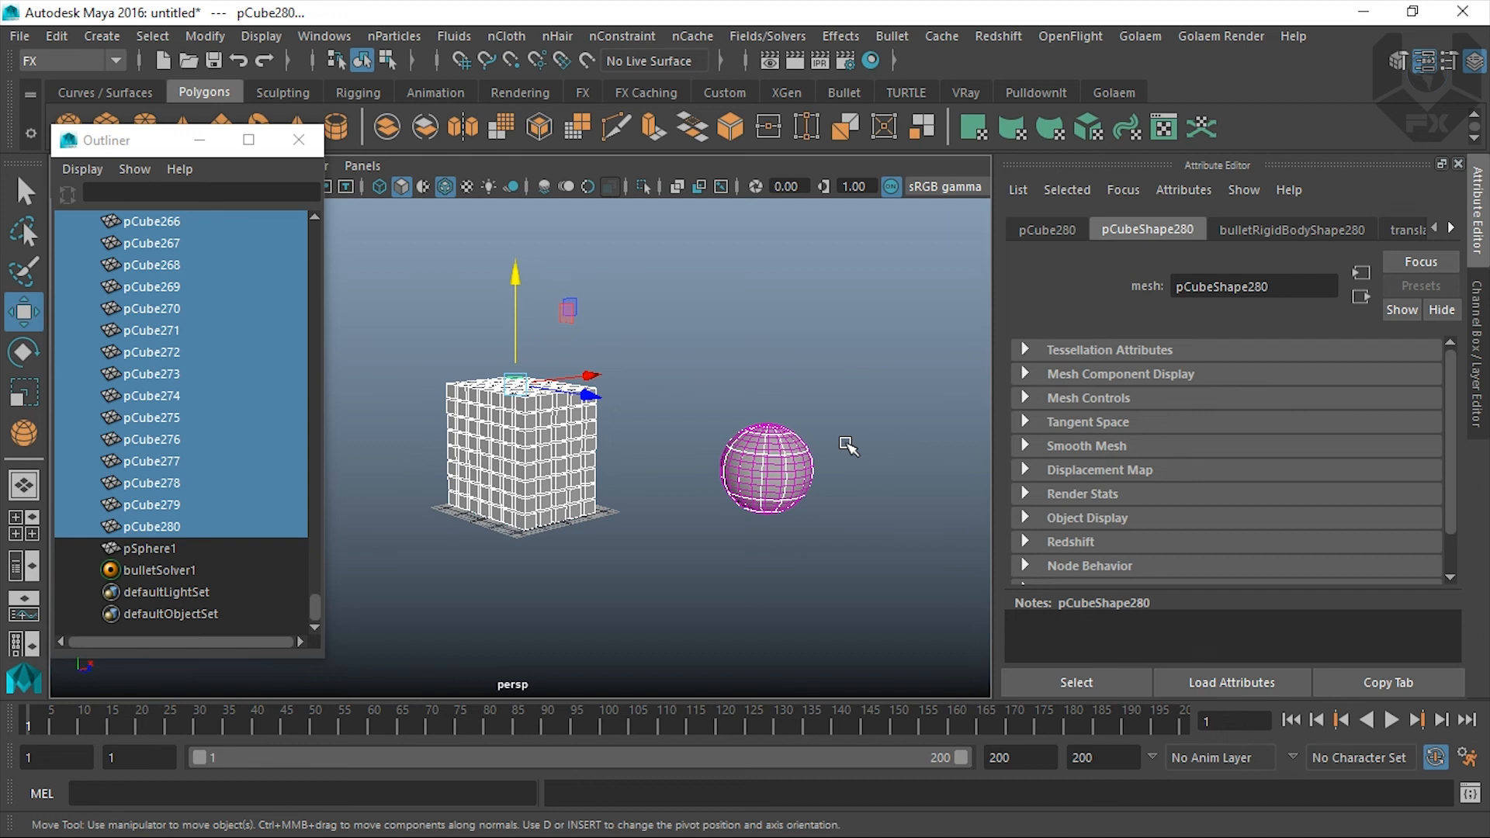
pyautogui.click(298, 140)
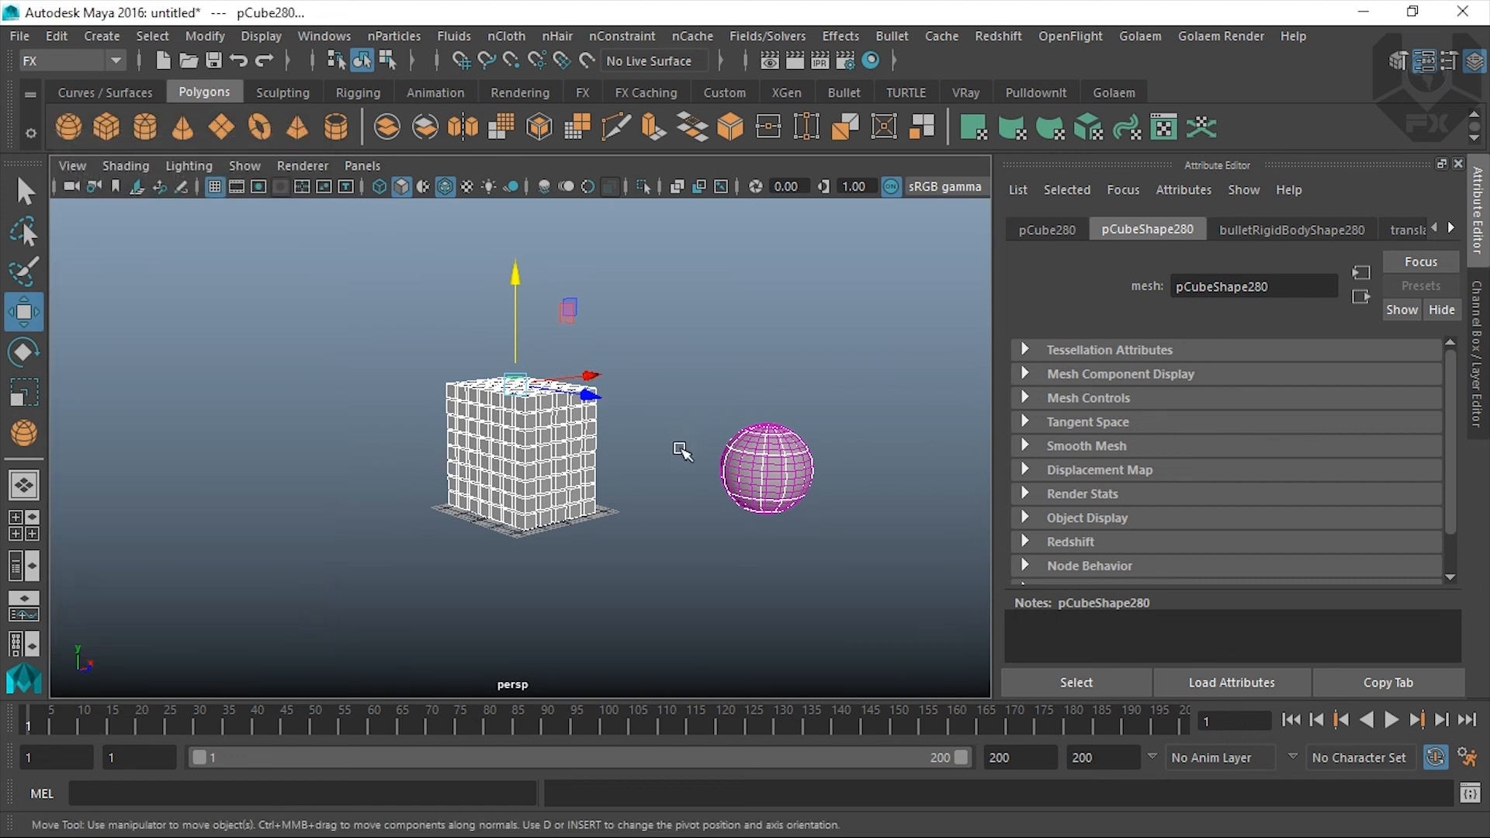
pyautogui.keyDown('alt'); pyautogui.moveTo(710, 396); pyautogui.dragTo(752, 433, button='right'); pyautogui.keyUp('alt')
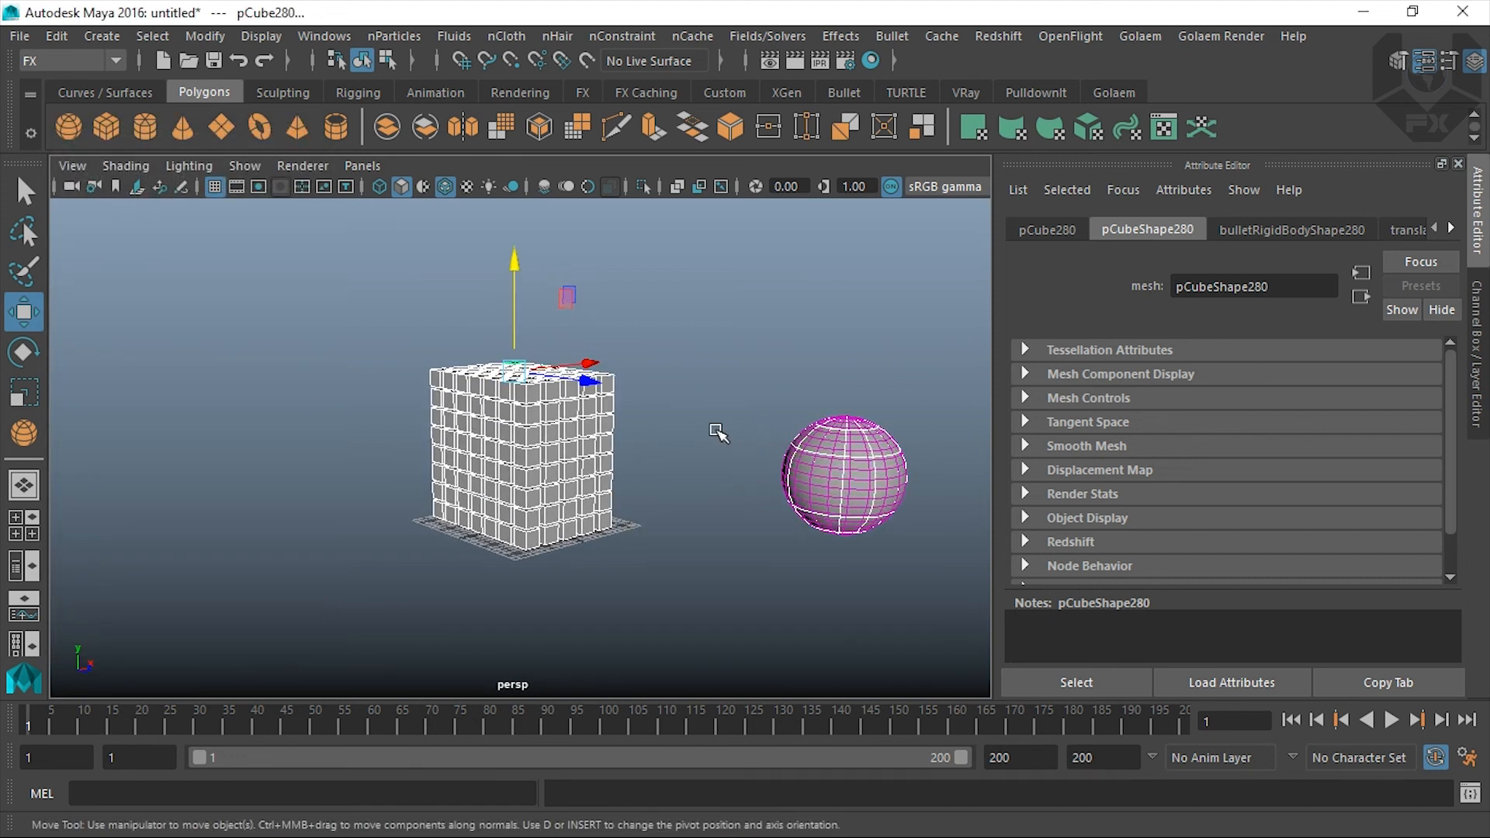